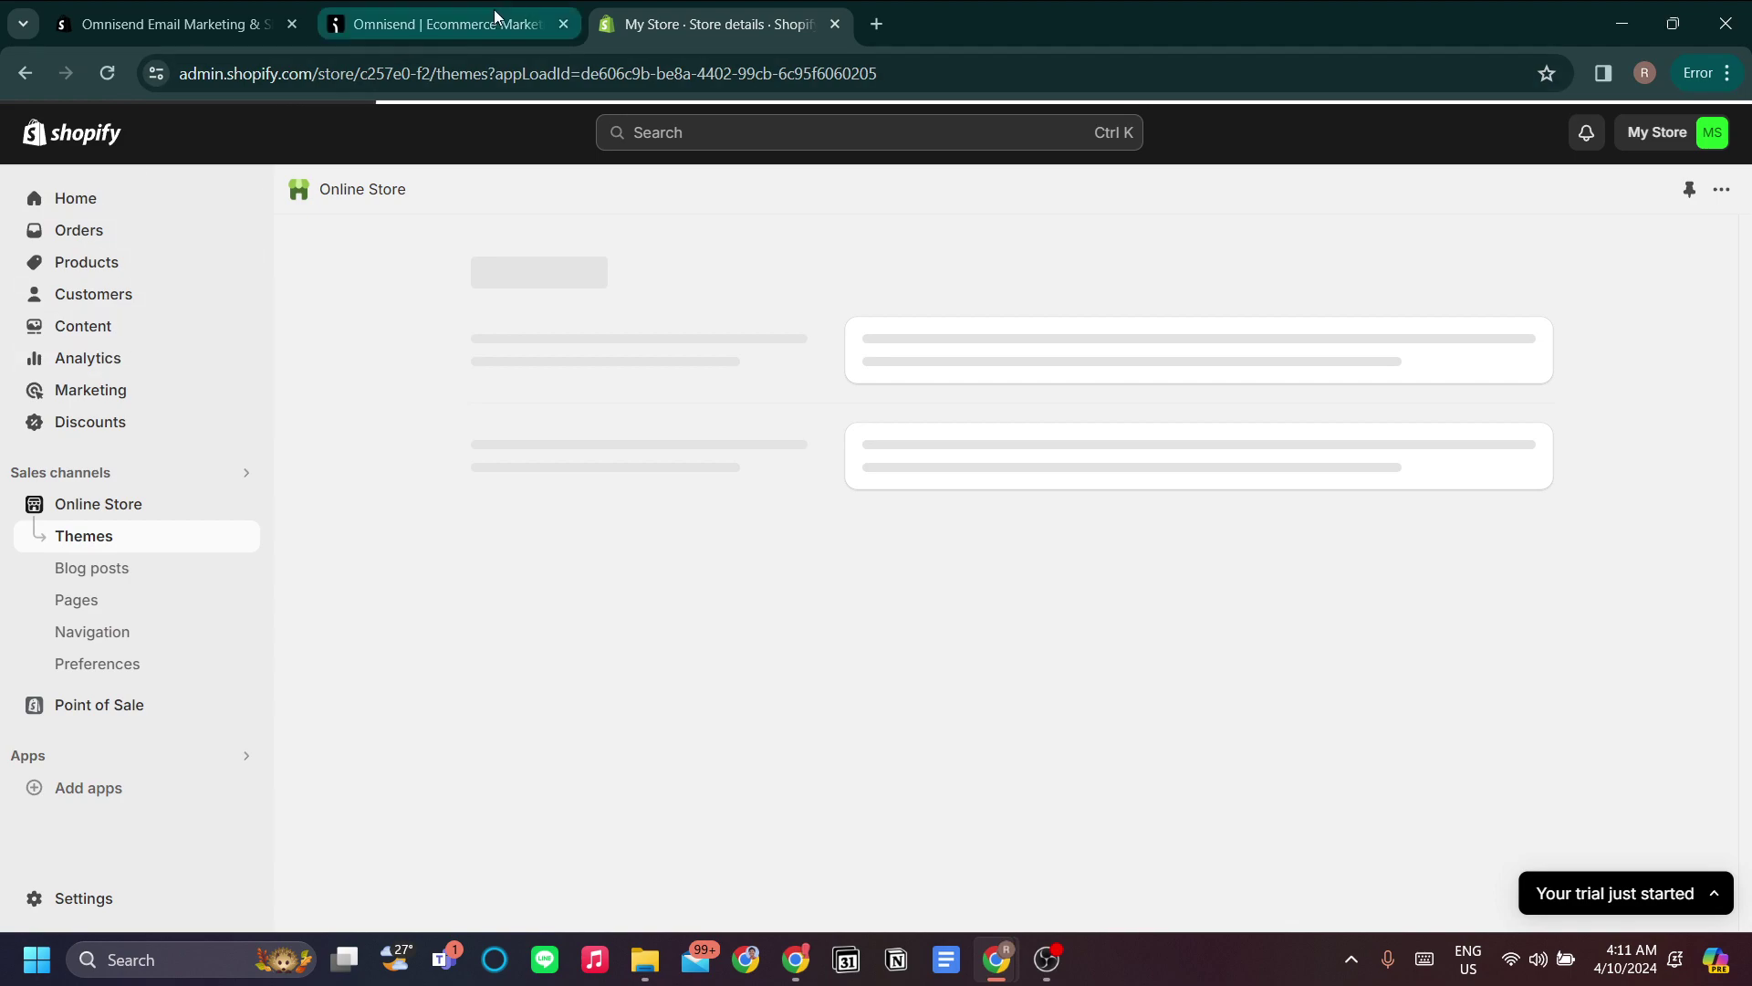
- Review Omnisend's Automation page, its Shopify App Store listing and the Shopify store's Themes page
{"action": "left_click", "coordinate": [498, 19]}
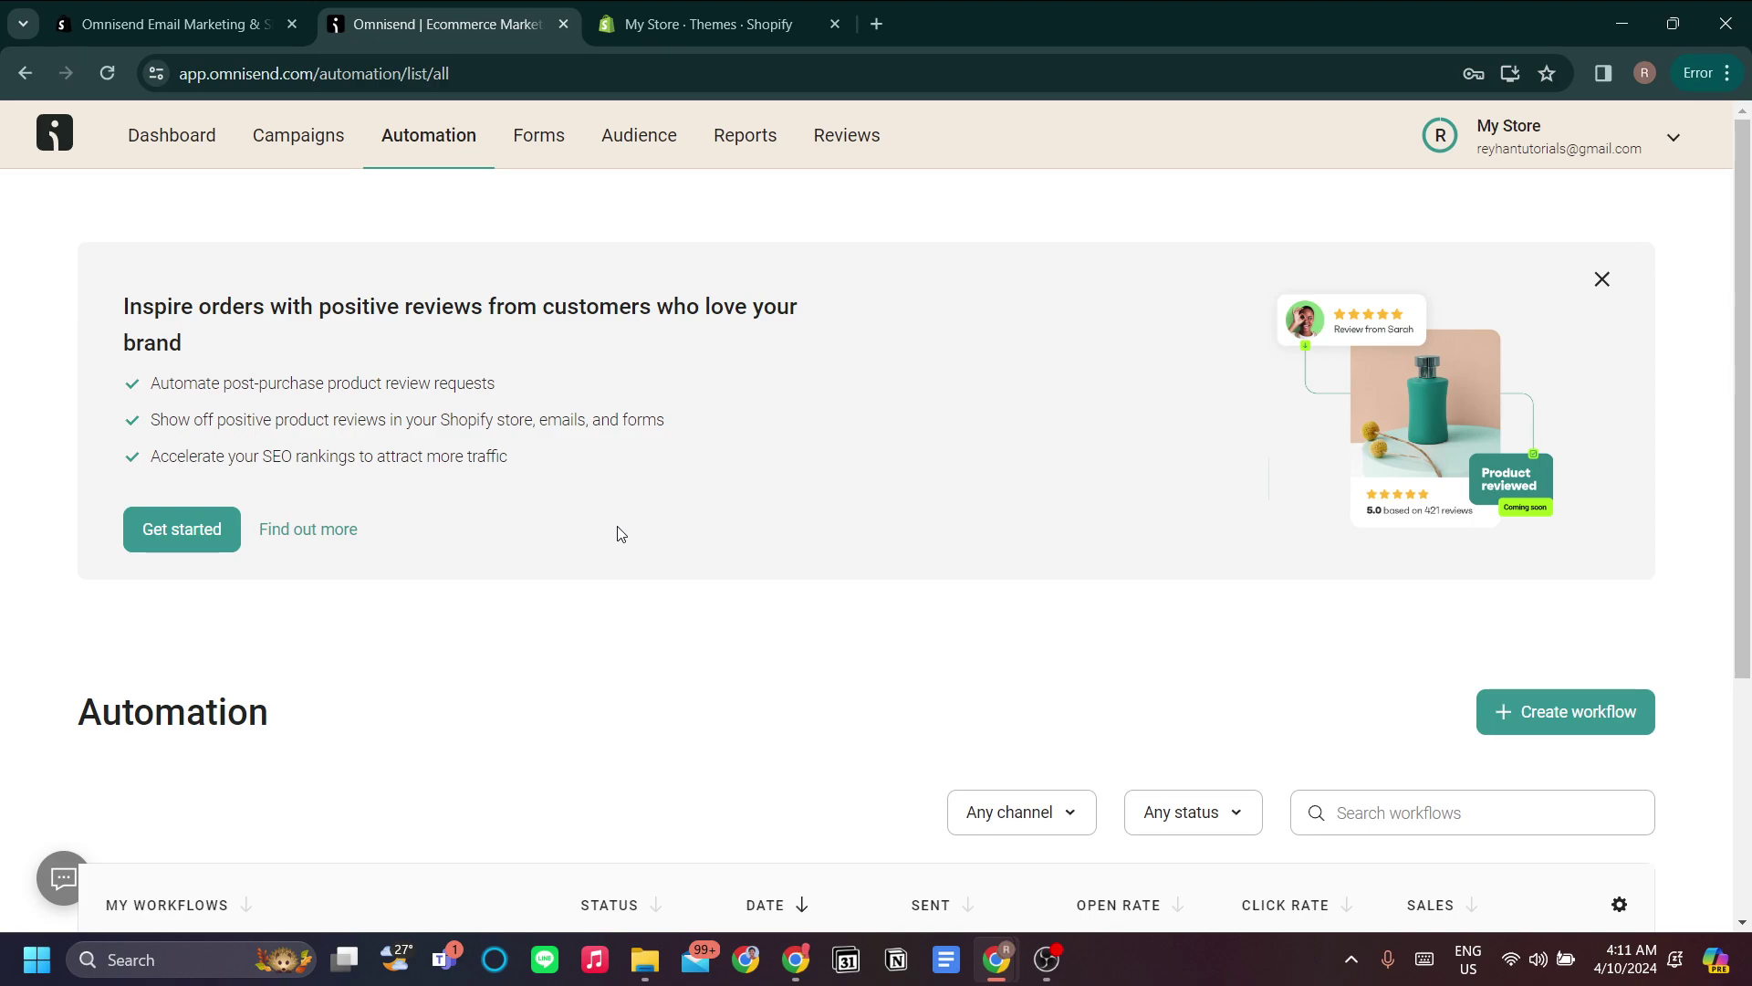
{"action": "scroll", "coordinate": [619, 534], "scroll_direction": "down", "scroll_amount": 2}
{"action": "scroll", "coordinate": [619, 534], "scroll_direction": "up", "scroll_amount": 2}
{"action": "scroll", "coordinate": [619, 533], "scroll_direction": "down", "scroll_amount": 1}
{"action": "scroll", "coordinate": [619, 534], "scroll_direction": "down", "scroll_amount": 1}
{"action": "scroll", "coordinate": [619, 534], "scroll_direction": "up", "scroll_amount": 2}
{"action": "left_click", "coordinate": [182, 10]}
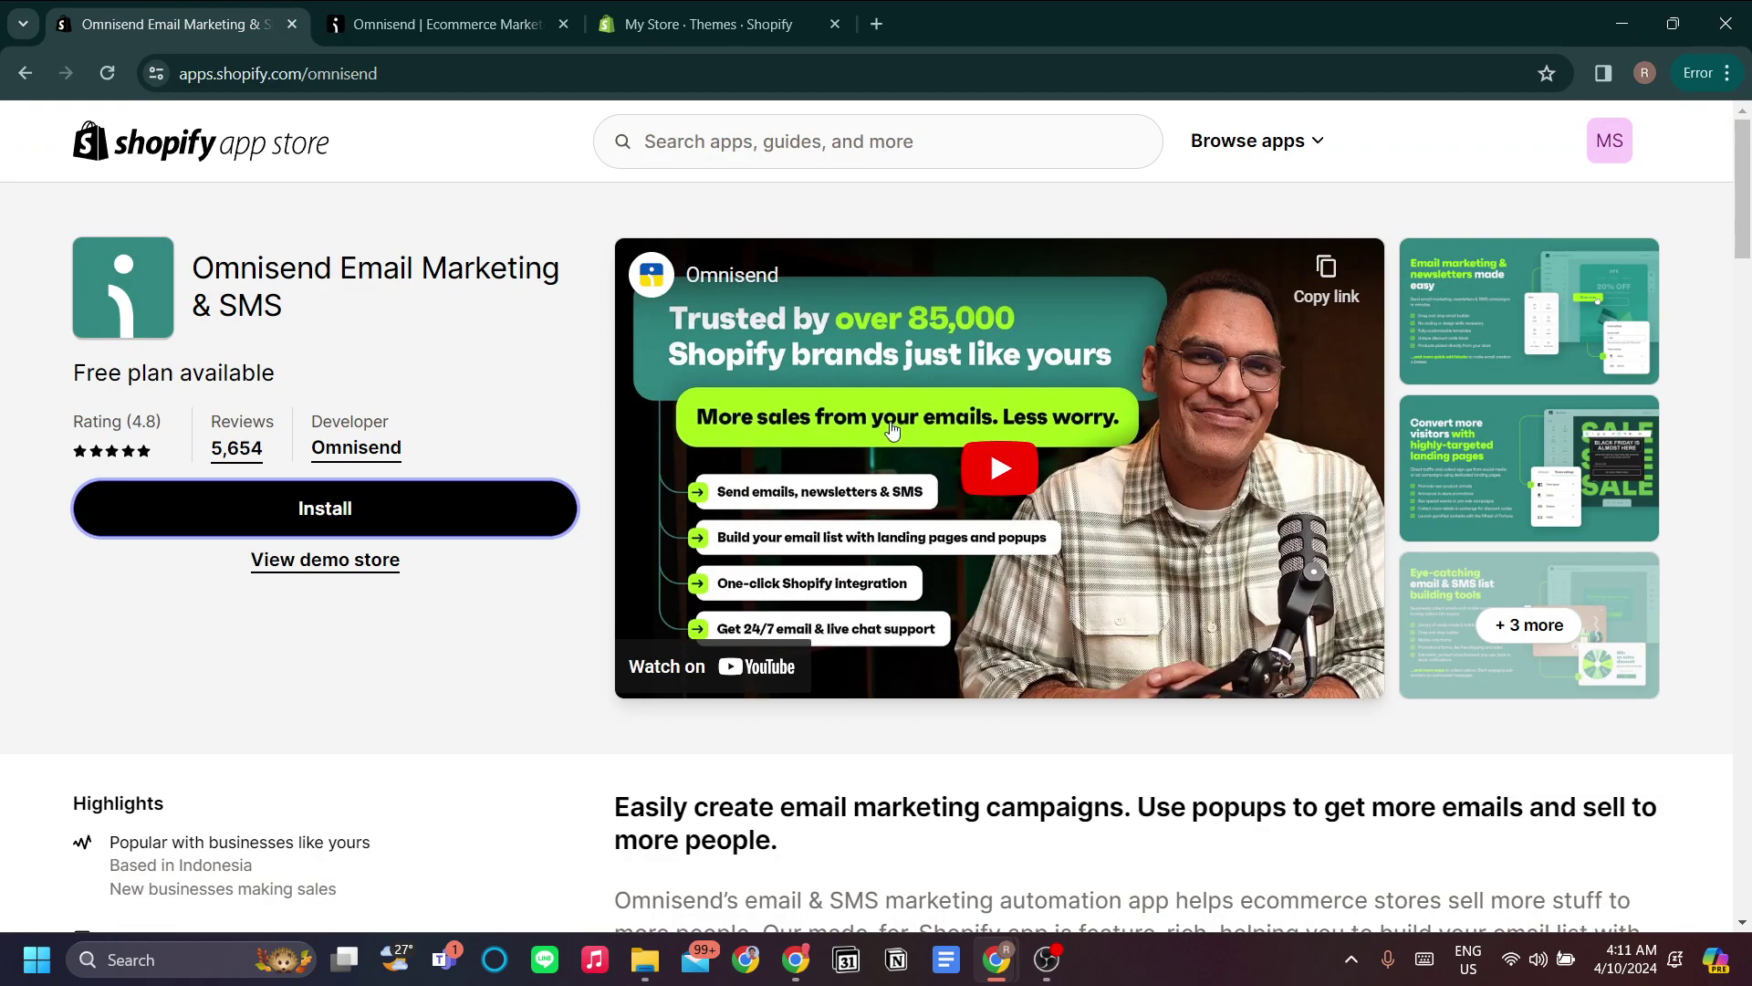
{"action": "key", "text": "ctrl+Tab"}
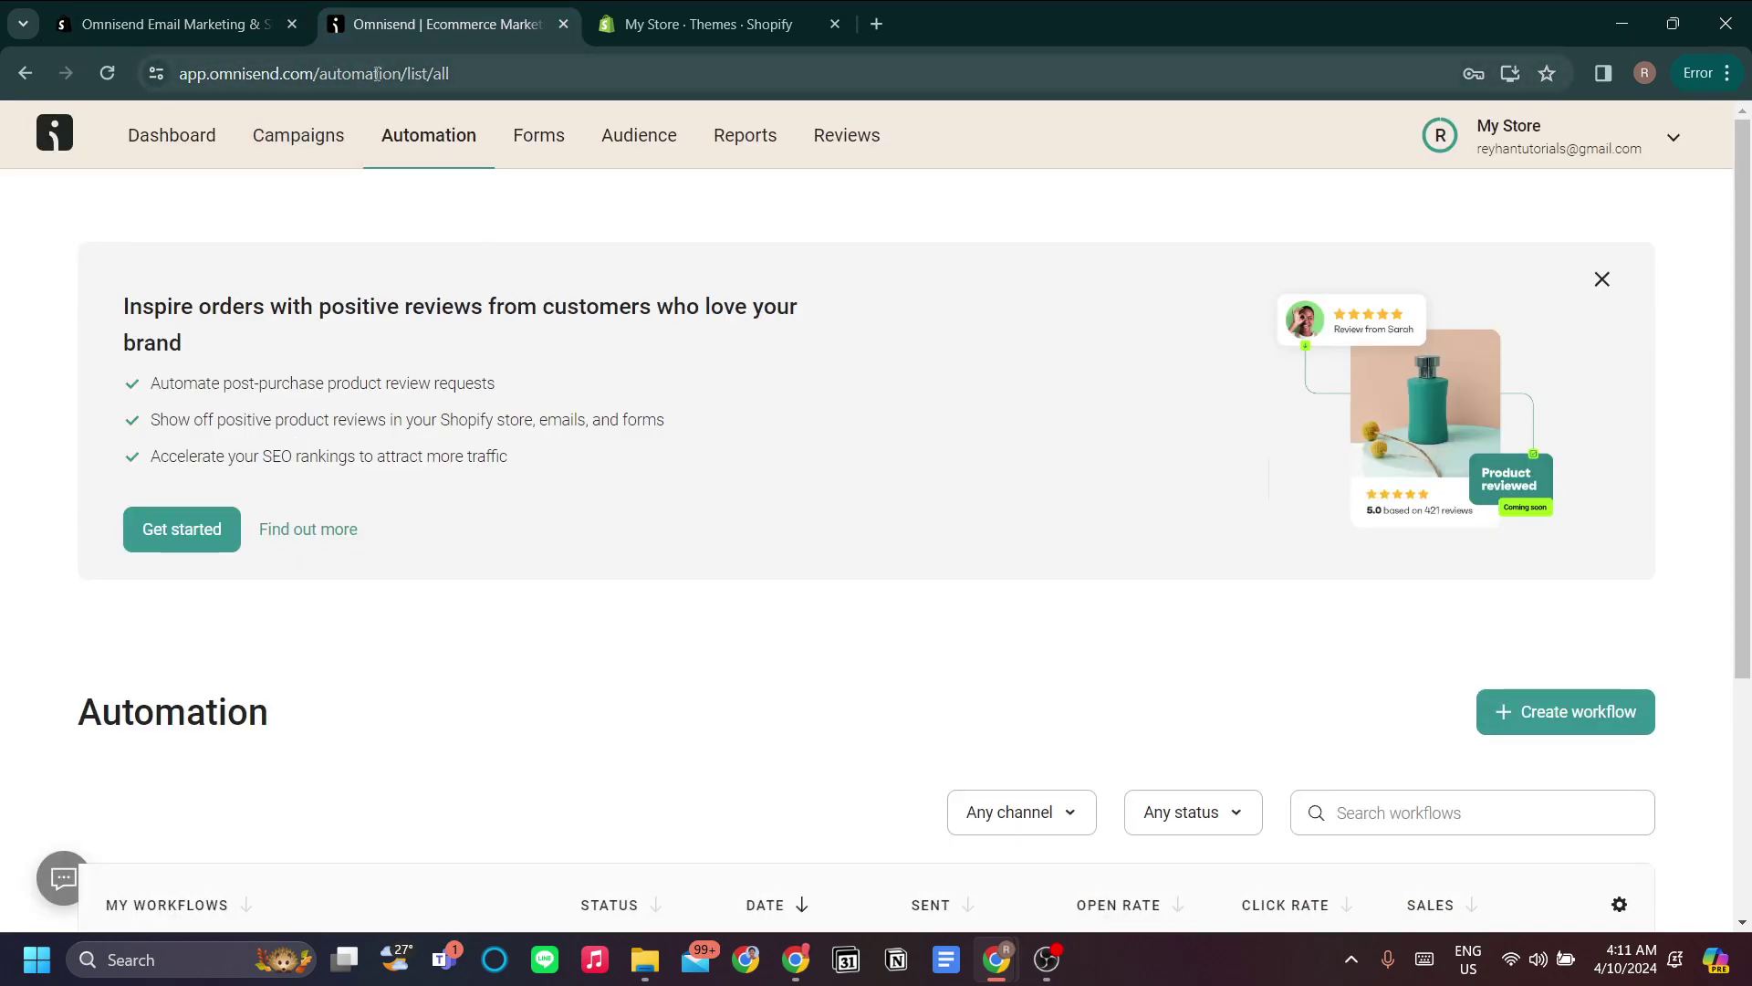
{"action": "left_click", "coordinate": [265, 24]}
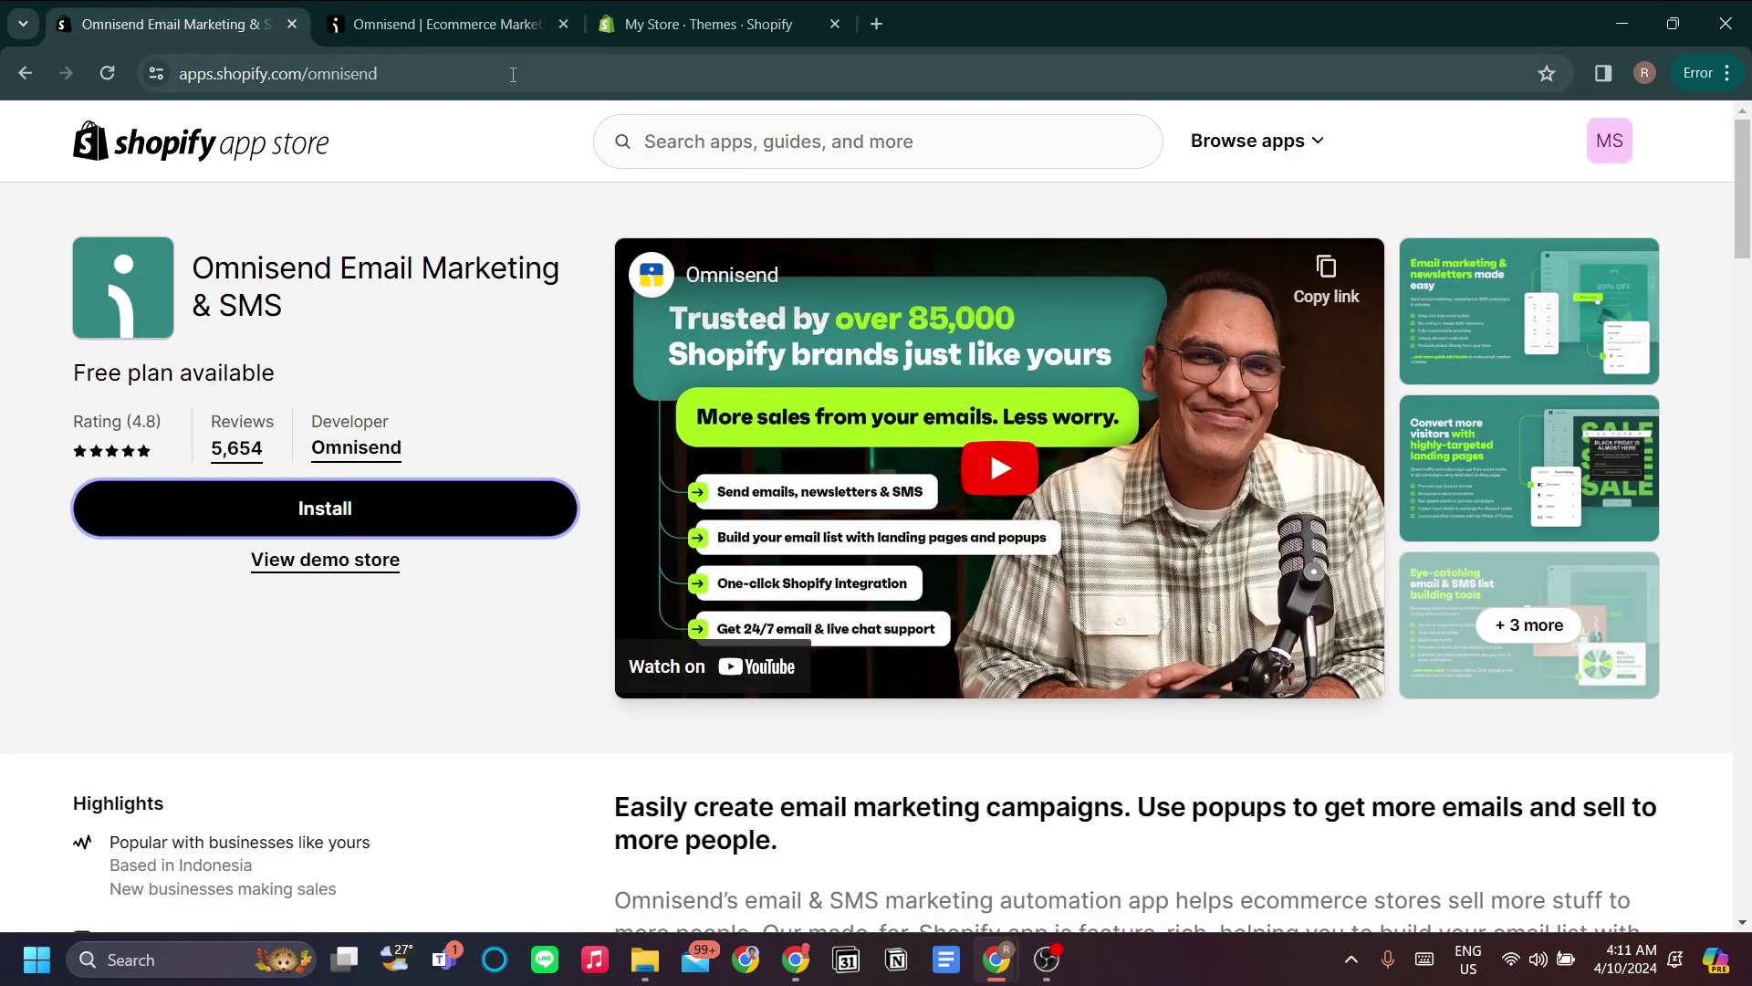
{"action": "key", "text": "ctrl+Tab"}
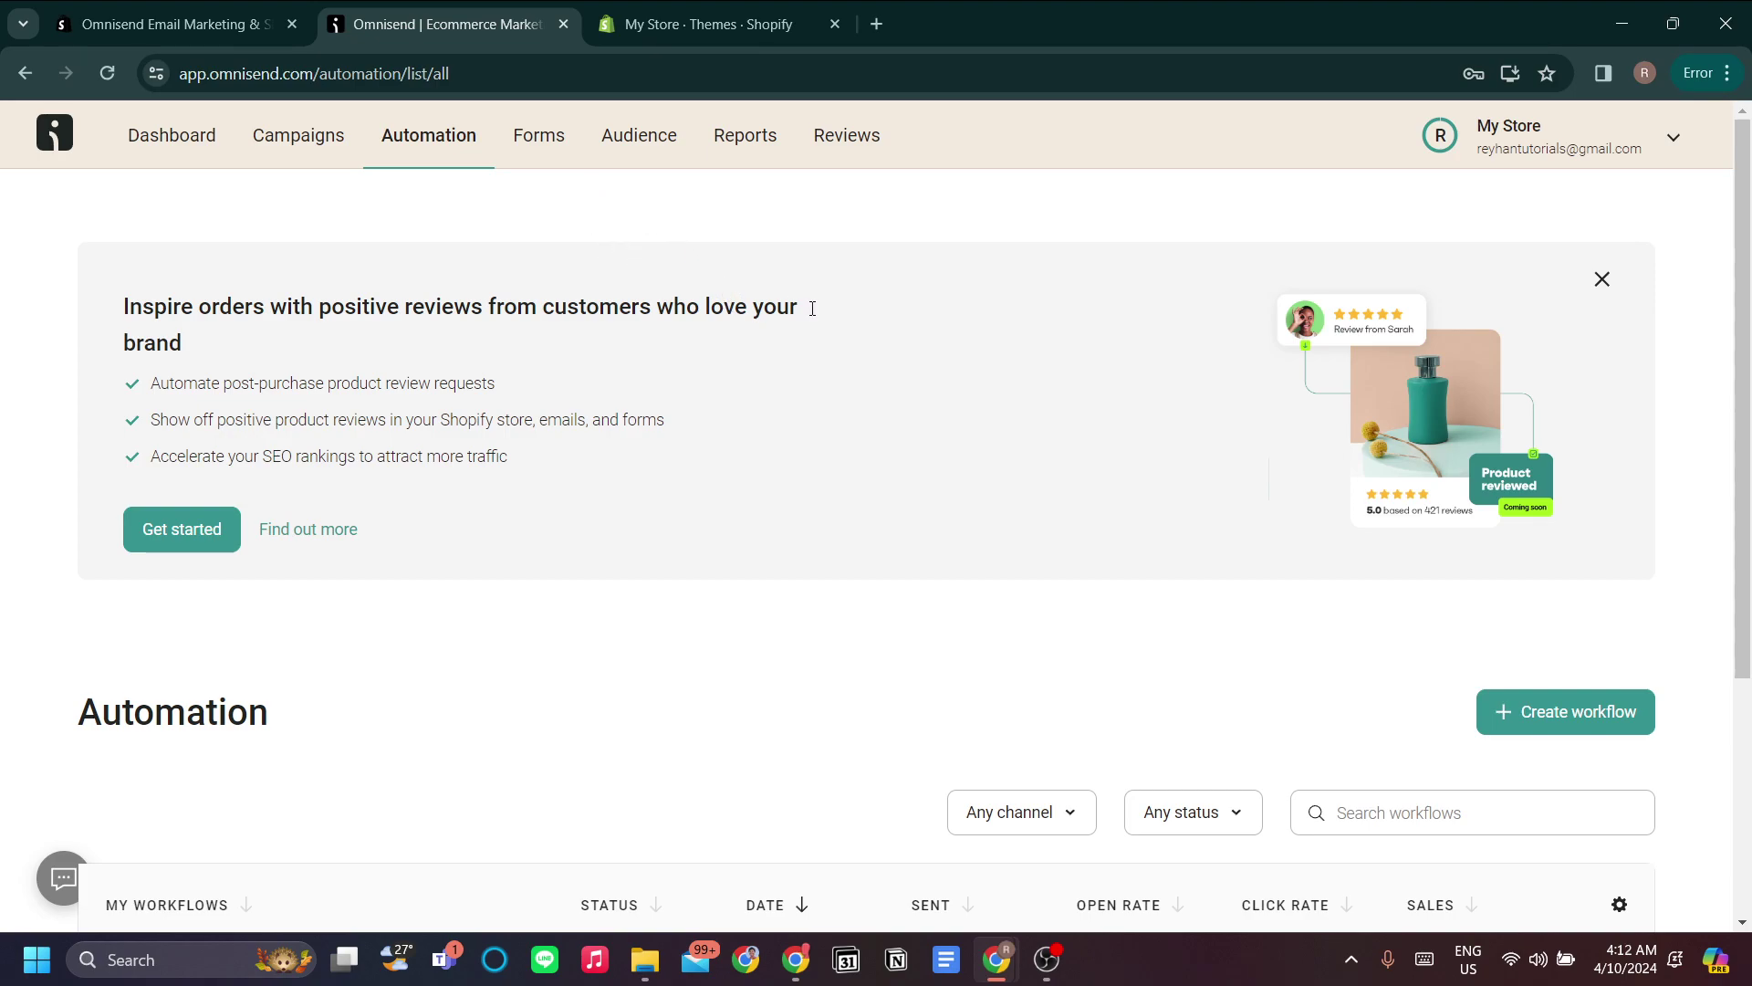
{"action": "left_click", "coordinate": [694, 23]}
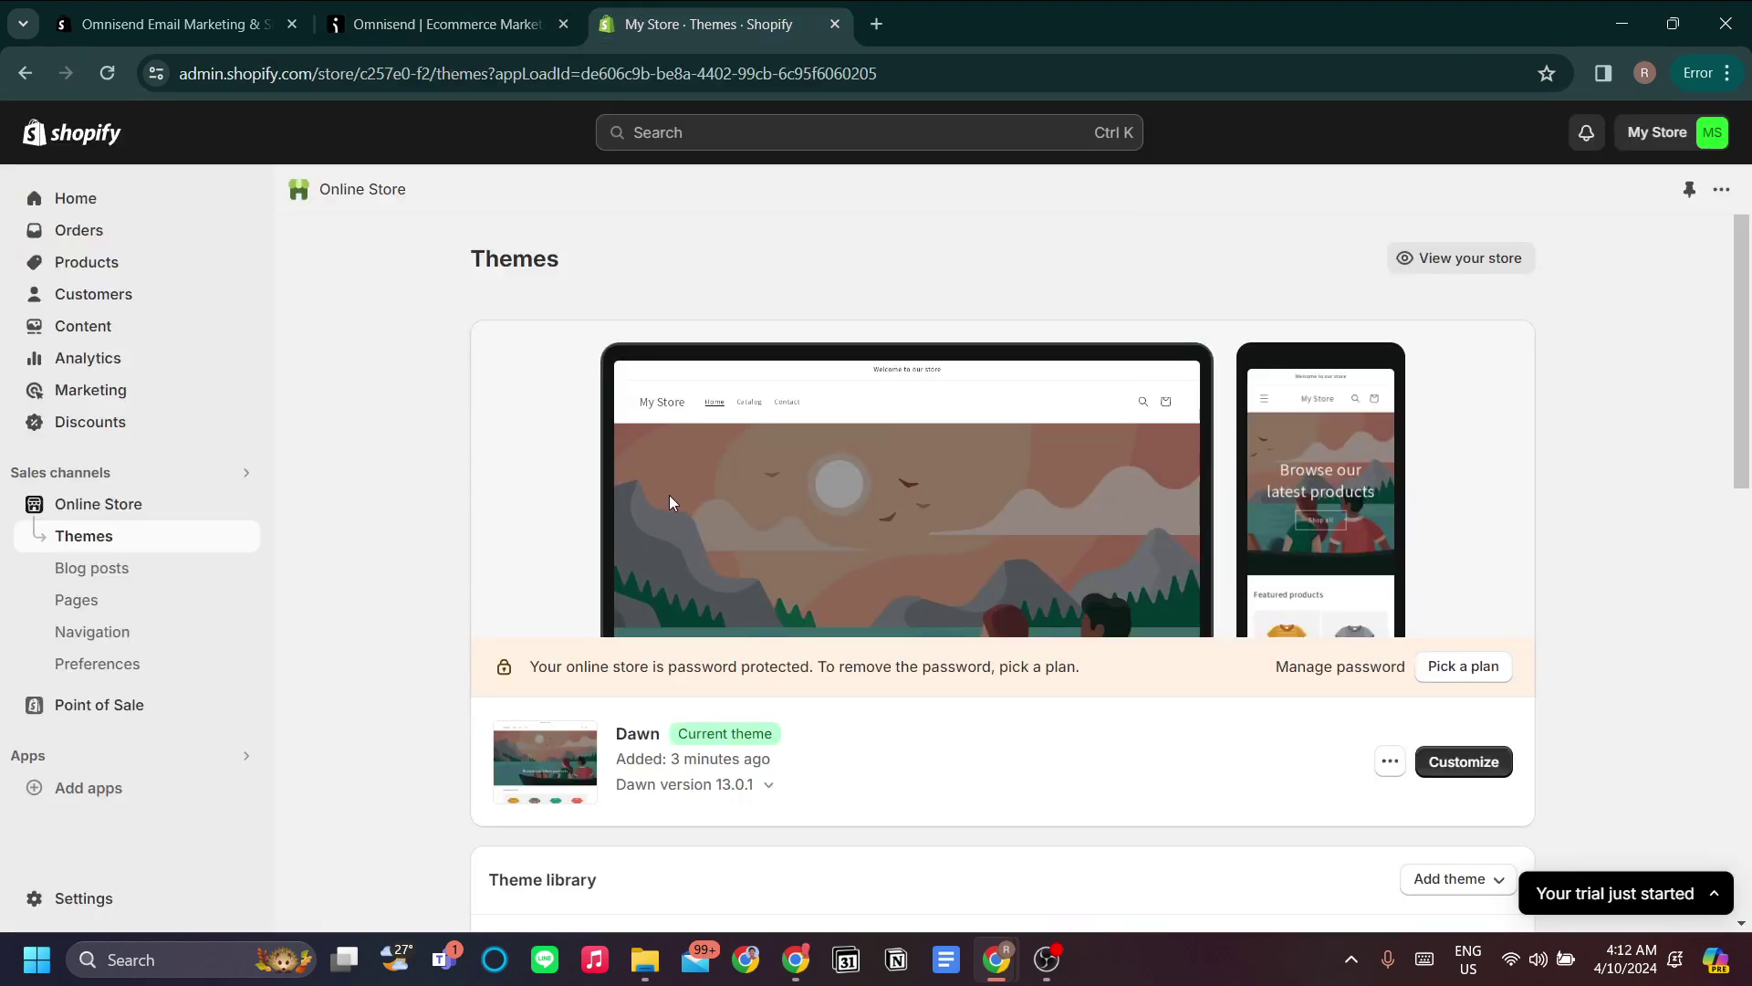
{"action": "left_click", "coordinate": [446, 23]}
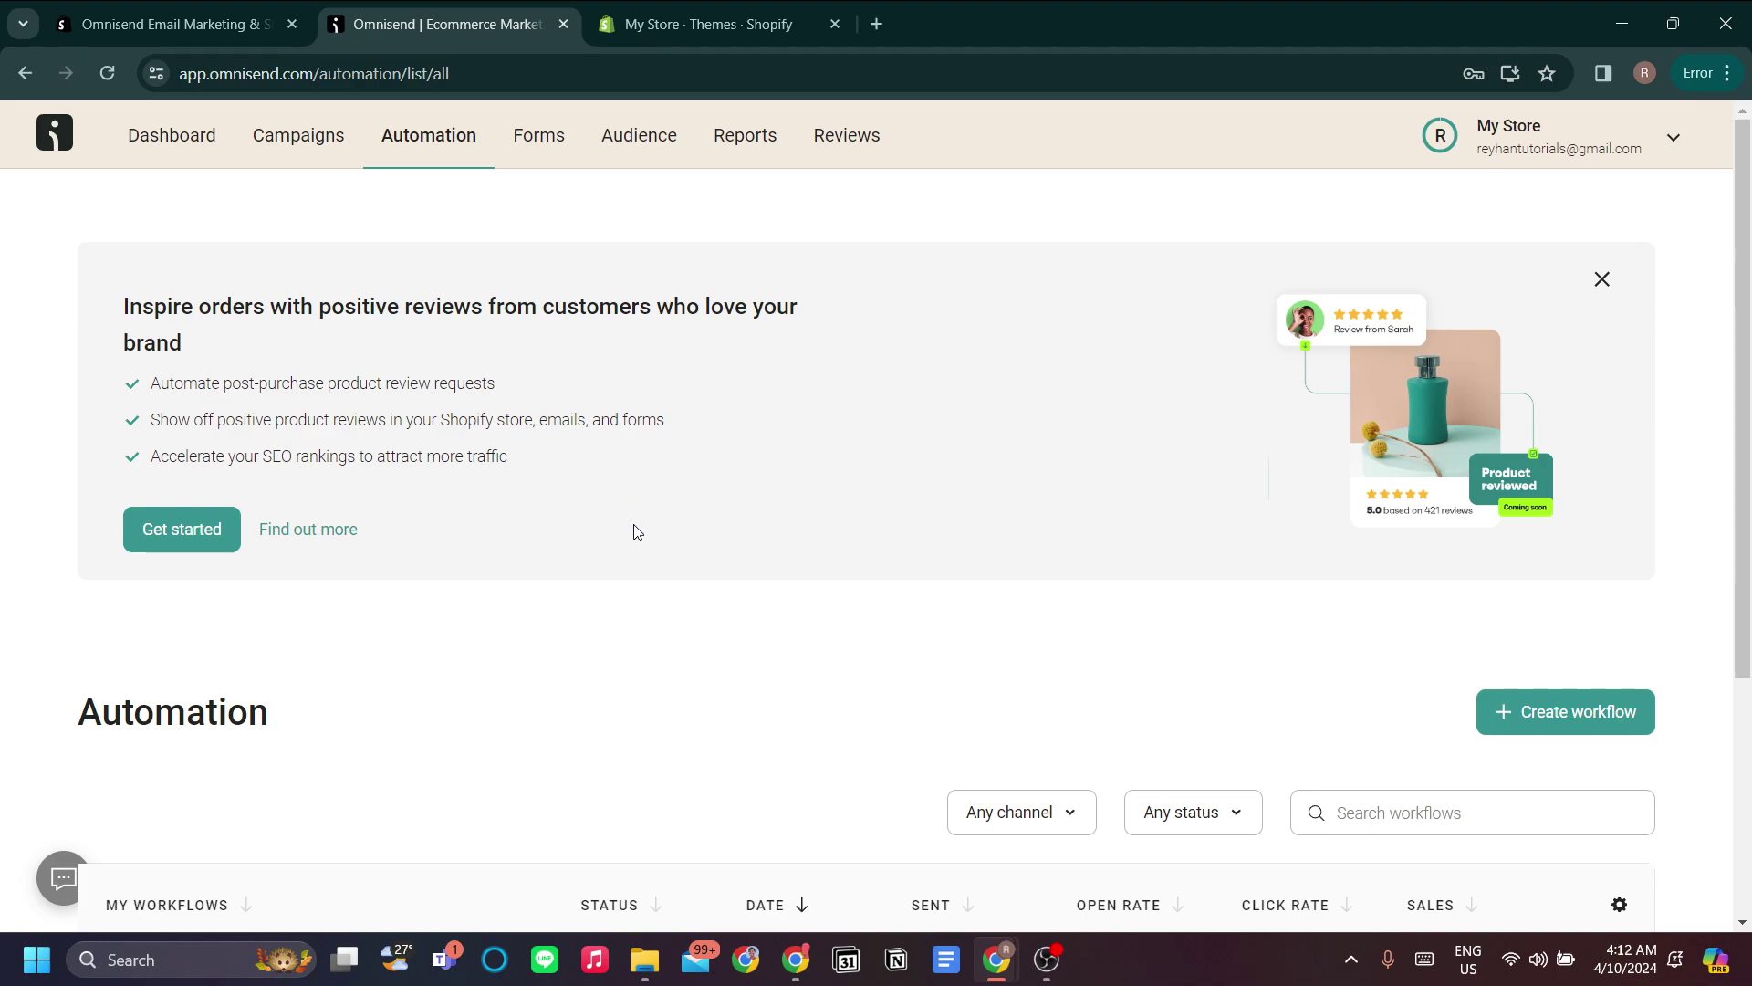
- From the Shopify store admin's app suggestions, open the Shopify App Store, and close the suggestions dialog
{"action": "left_click", "coordinate": [628, 24]}
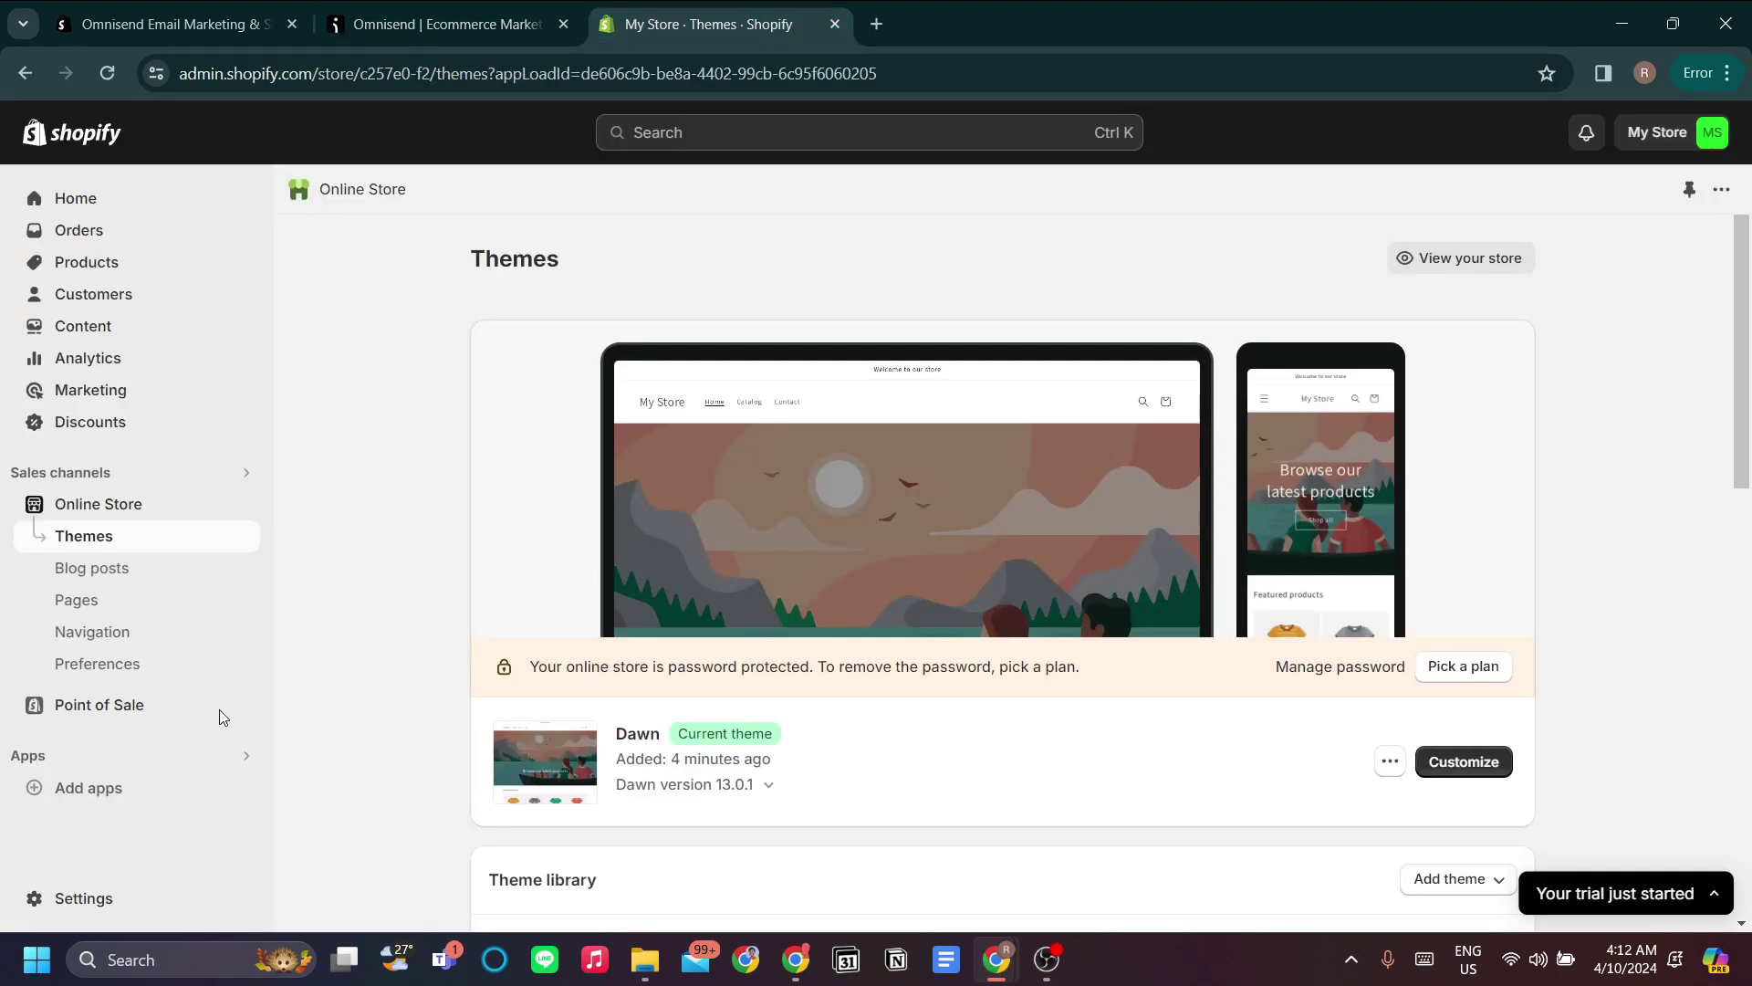
{"action": "left_click", "coordinate": [114, 788]}
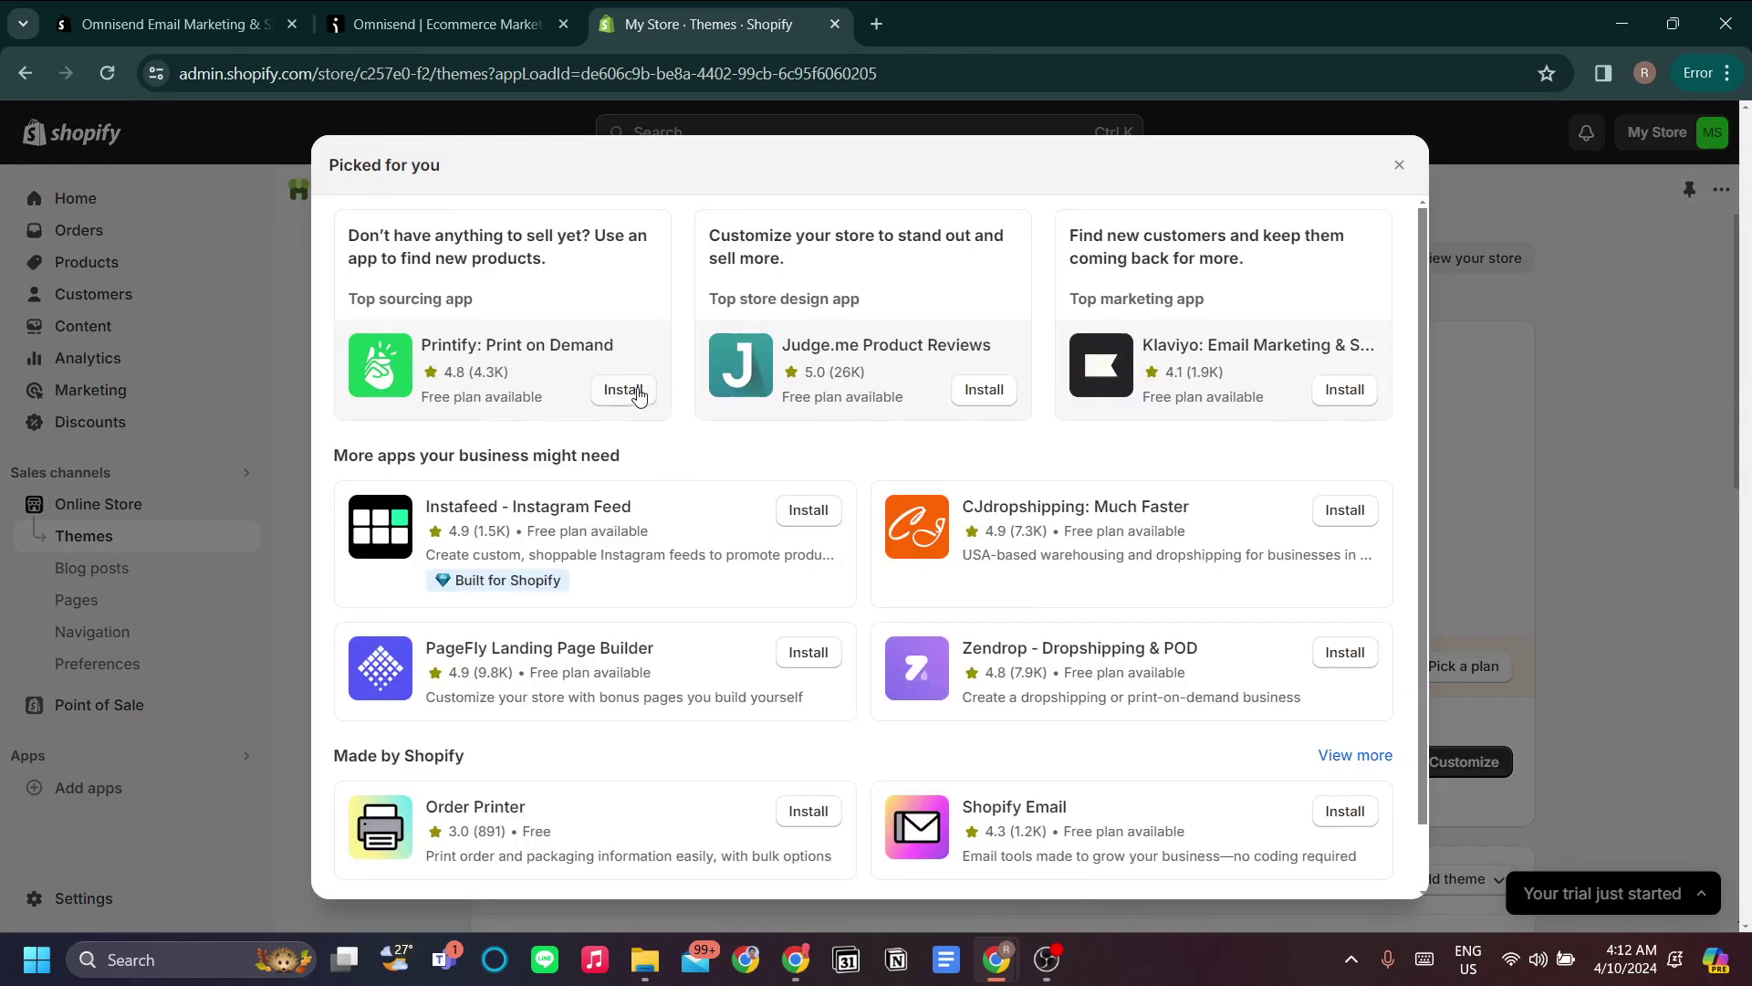
{"action": "scroll", "coordinate": [708, 457], "scroll_direction": "down", "scroll_amount": 2}
{"action": "left_click", "coordinate": [925, 878]}
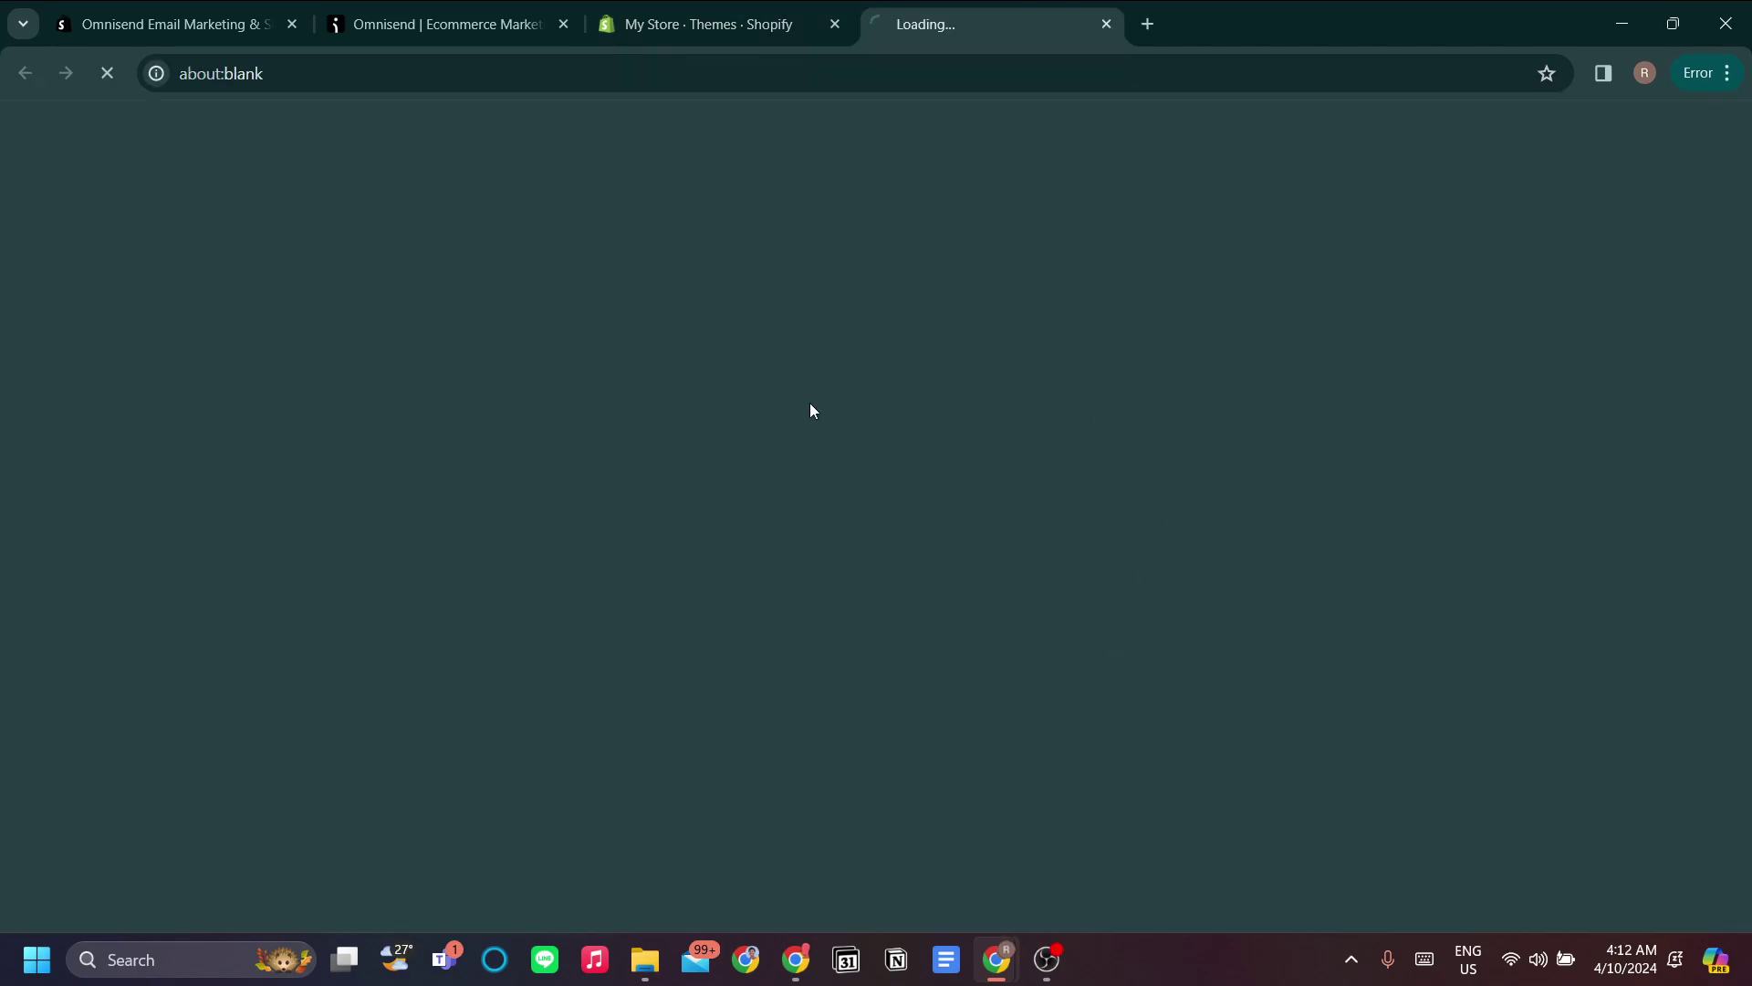
{"action": "key", "text": "ctrl+shift+Tab"}
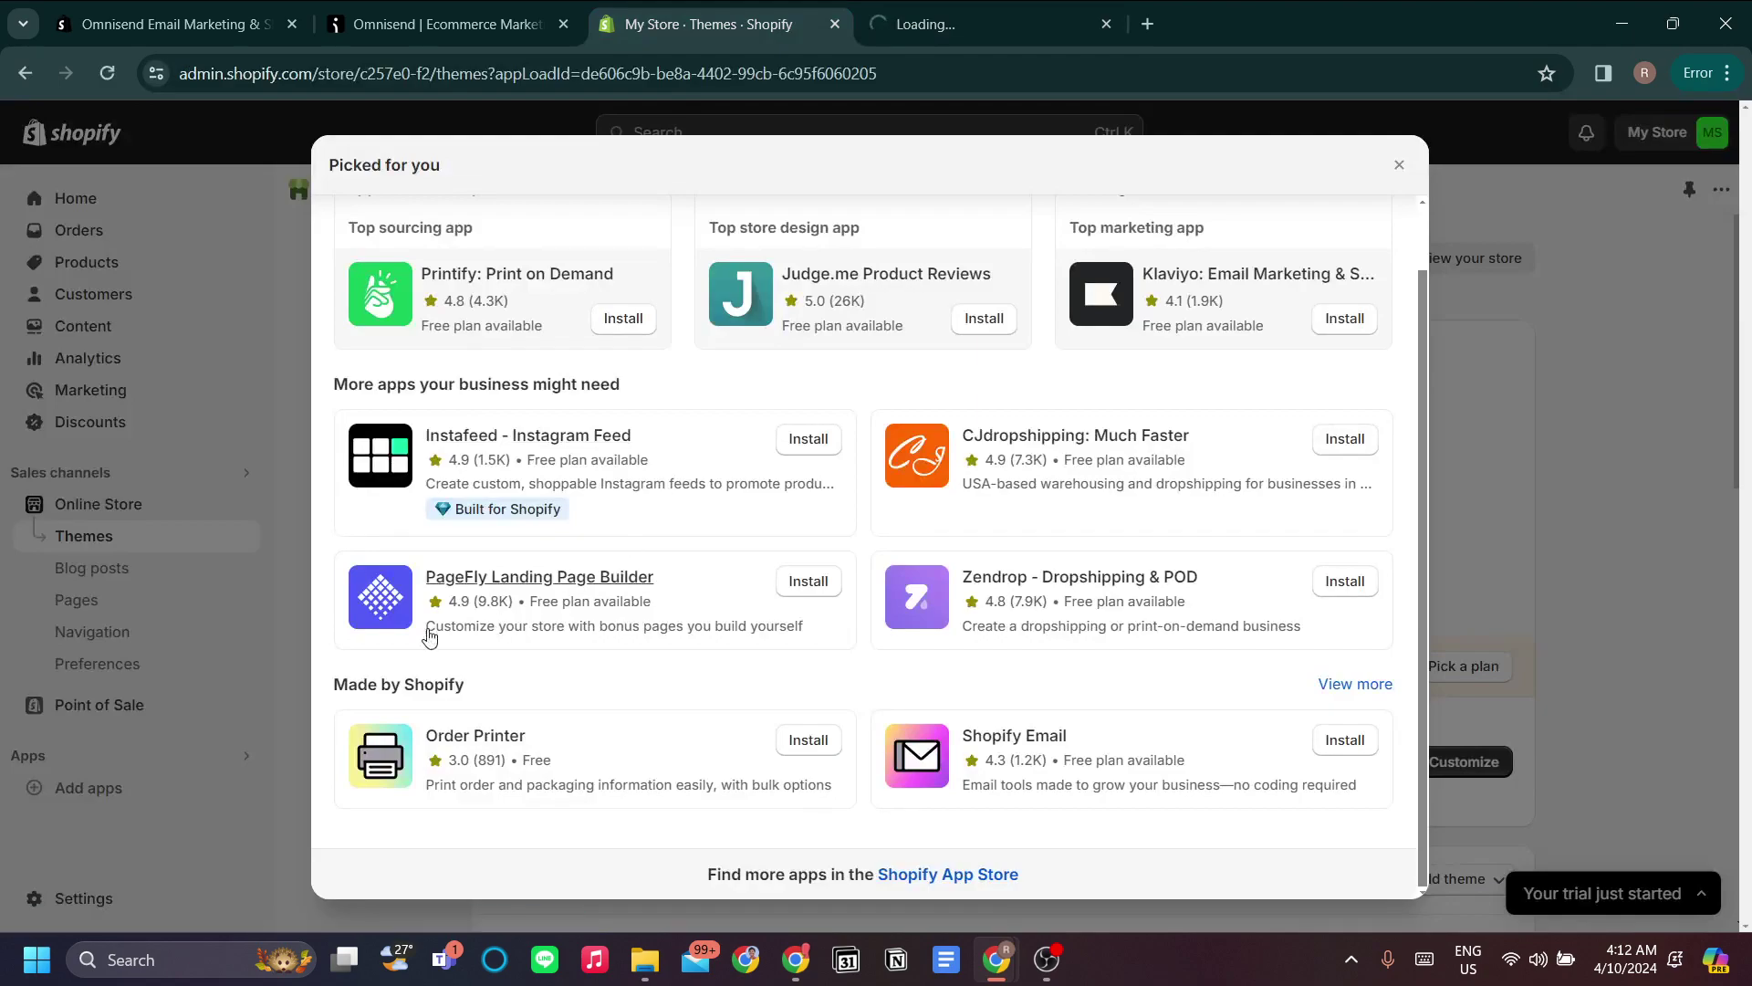
{"action": "left_click", "coordinate": [179, 767]}
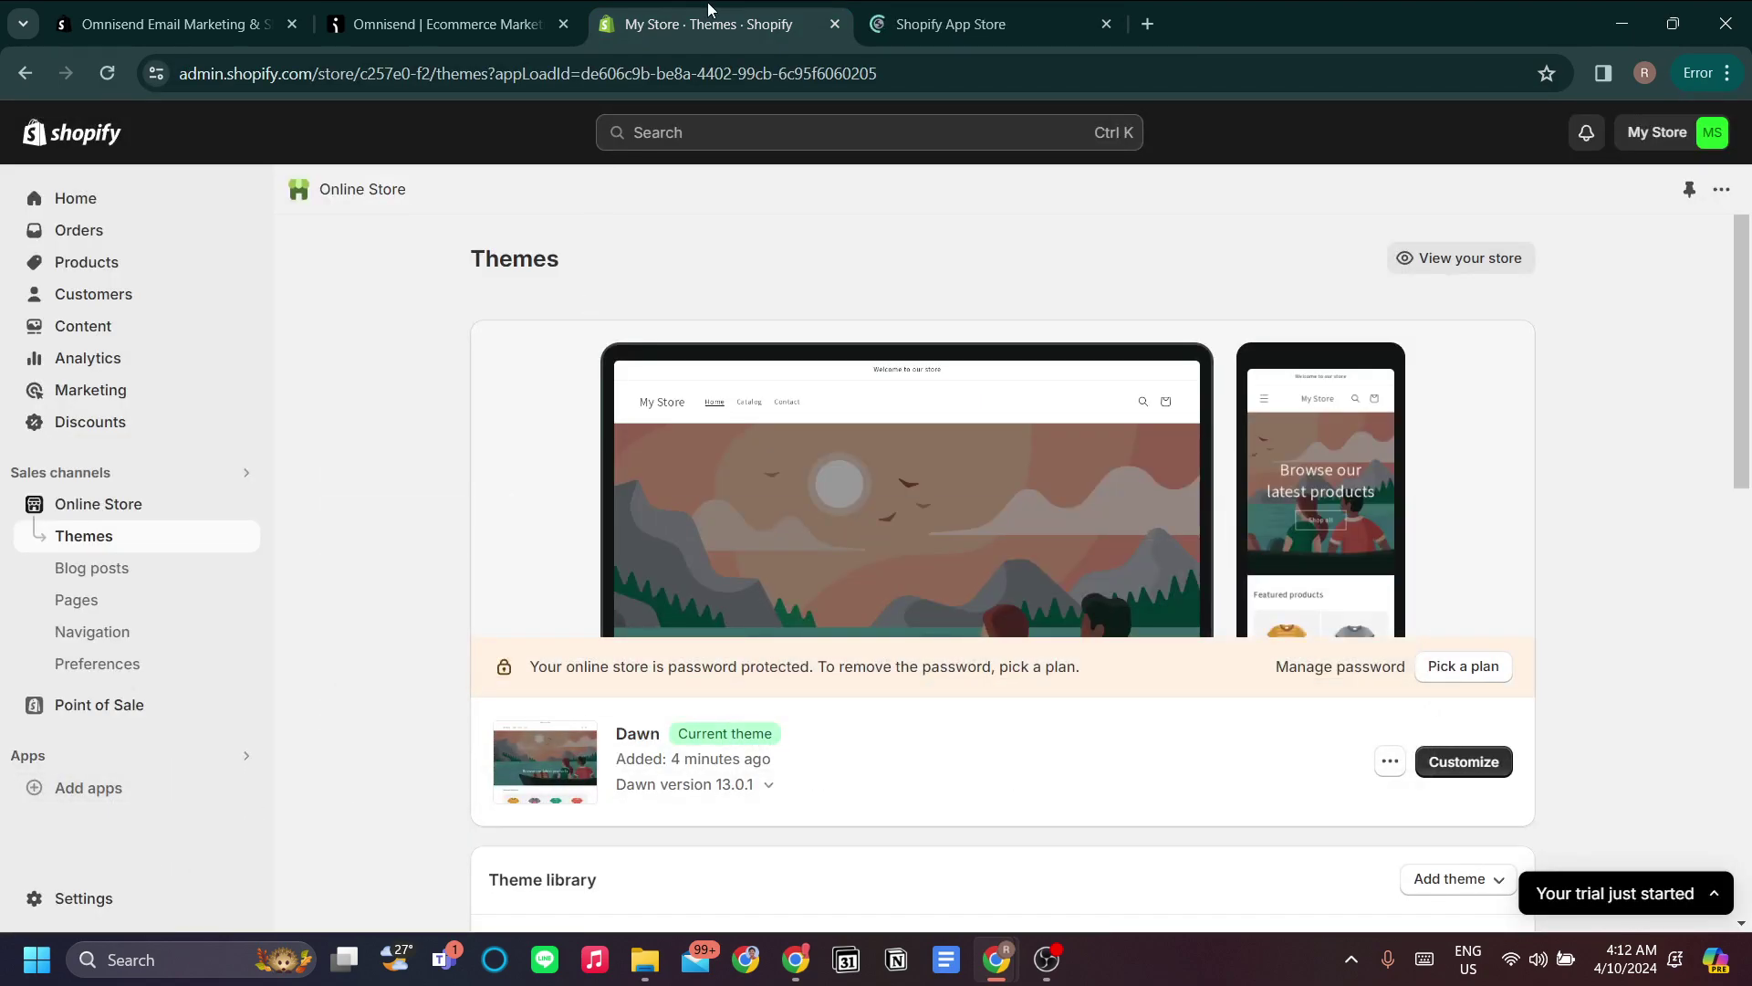
- Search the Shopify App Store for "omnisend" and look through the resulting apps
{"action": "left_click", "coordinate": [954, 22]}
{"action": "left_click", "coordinate": [687, 148]}
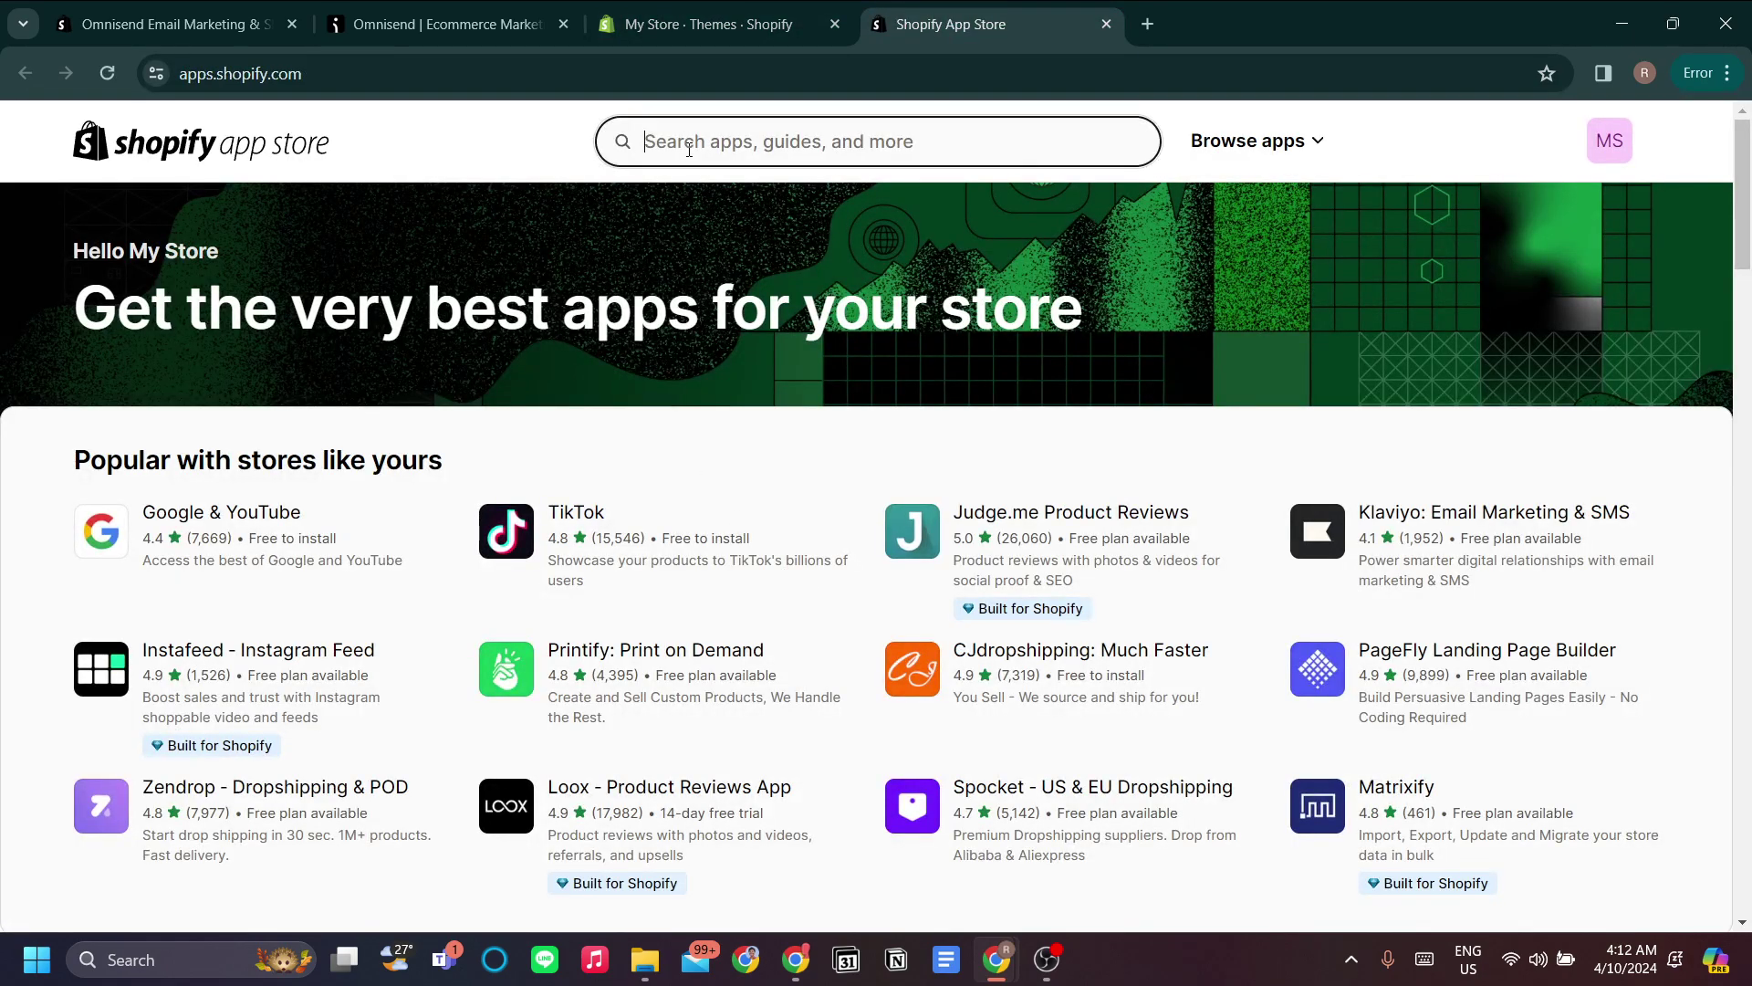
{"action": "type", "text": "omb"}
{"action": "key", "text": "BackSpace"}
{"action": "type", "text": "nisend"}
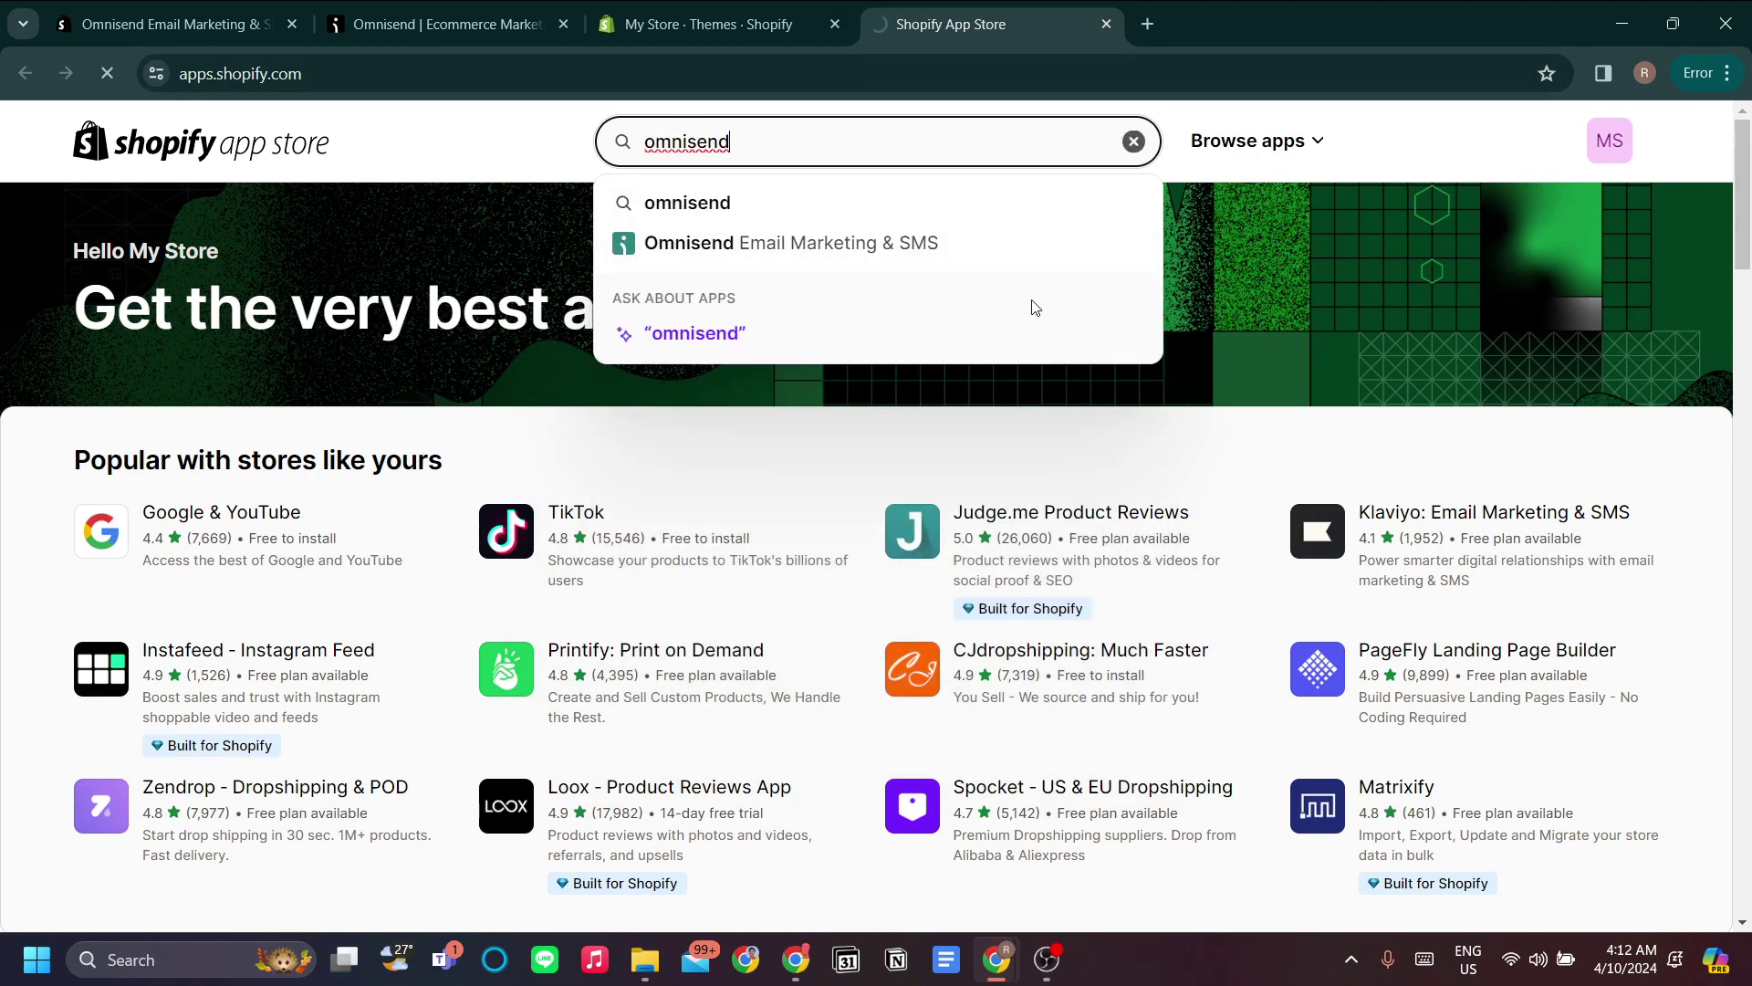
{"action": "key", "text": "Return"}
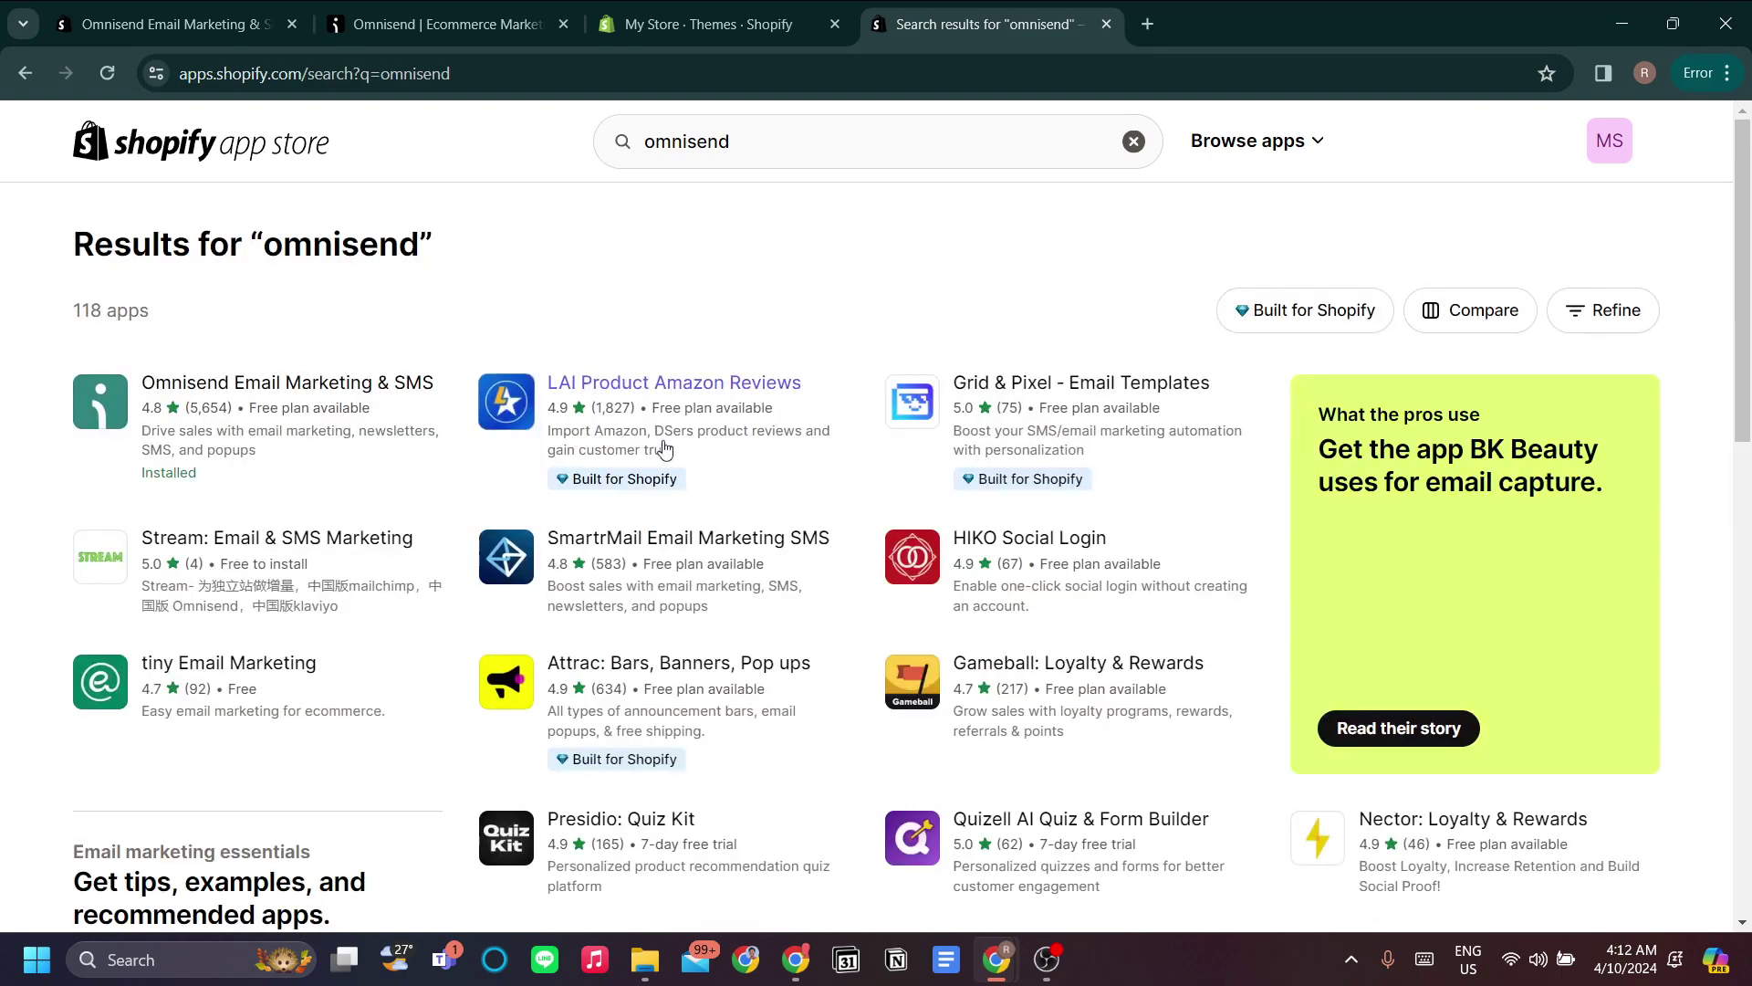
{"action": "scroll", "coordinate": [845, 641], "scroll_direction": "down", "scroll_amount": 4}
{"action": "scroll", "coordinate": [845, 642], "scroll_direction": "down", "scroll_amount": 3}
{"action": "scroll", "coordinate": [1049, 602], "scroll_direction": "up", "scroll_amount": 7}
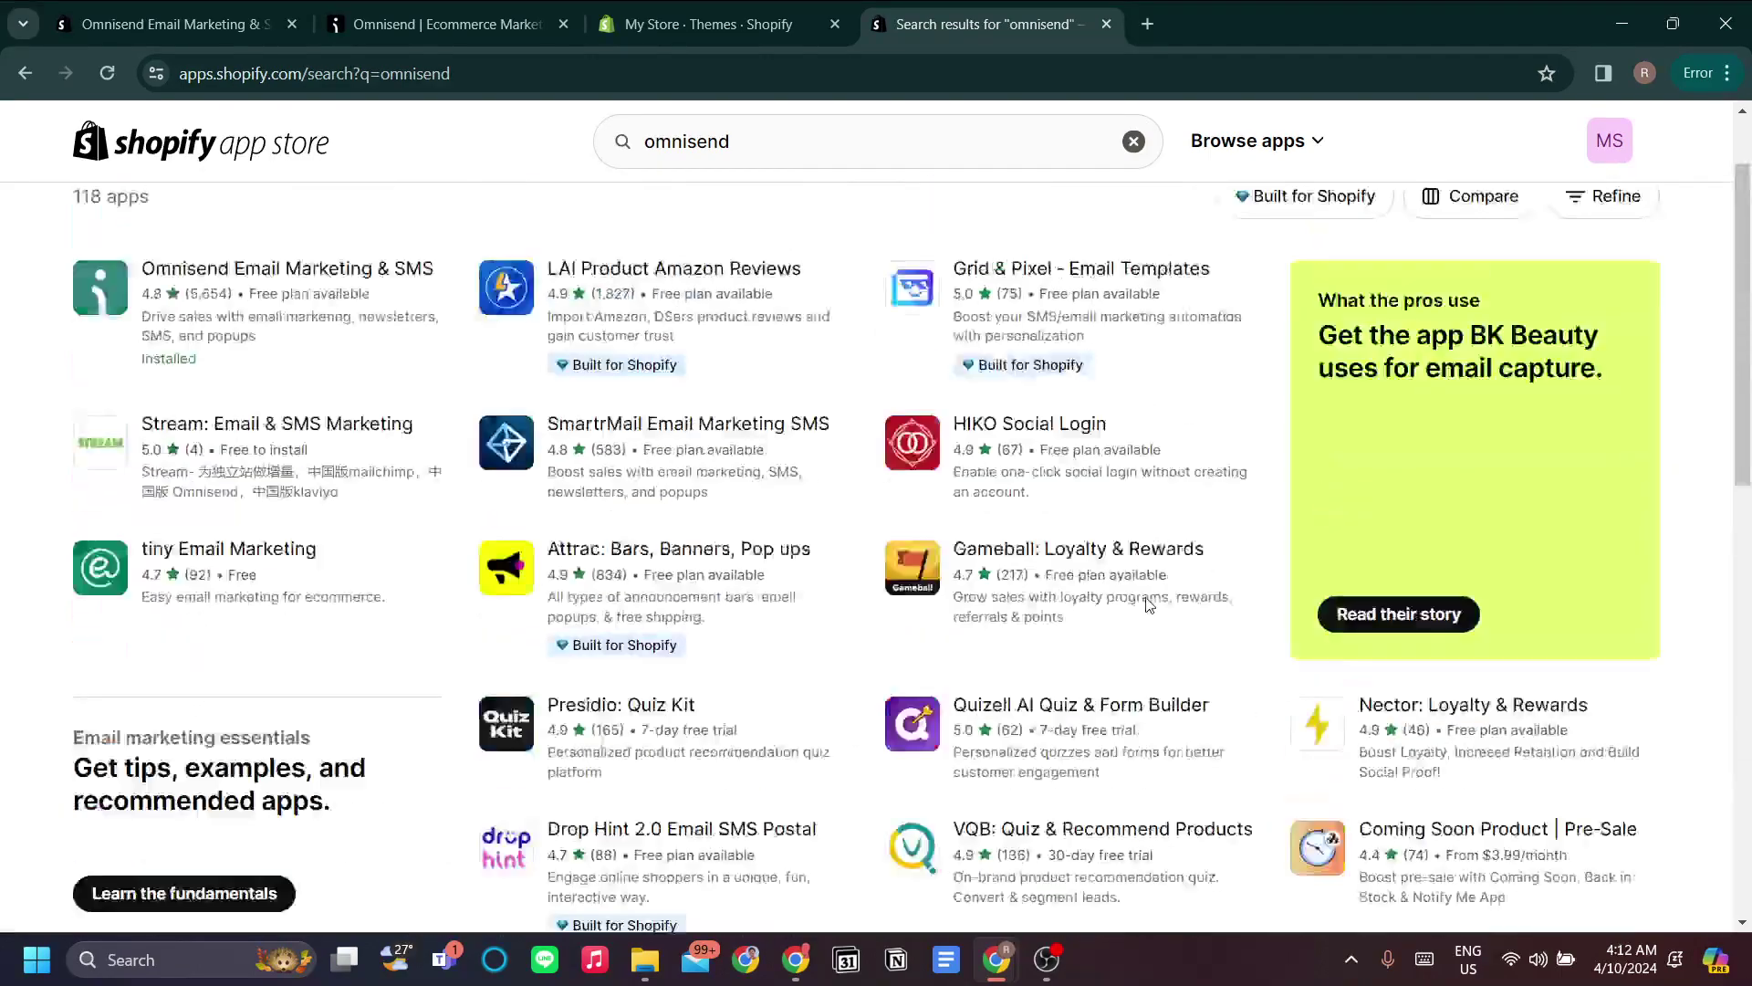
{"action": "scroll", "coordinate": [322, 416], "scroll_direction": "down", "scroll_amount": 2}
{"action": "scroll", "coordinate": [322, 416], "scroll_direction": "down", "scroll_amount": 1}
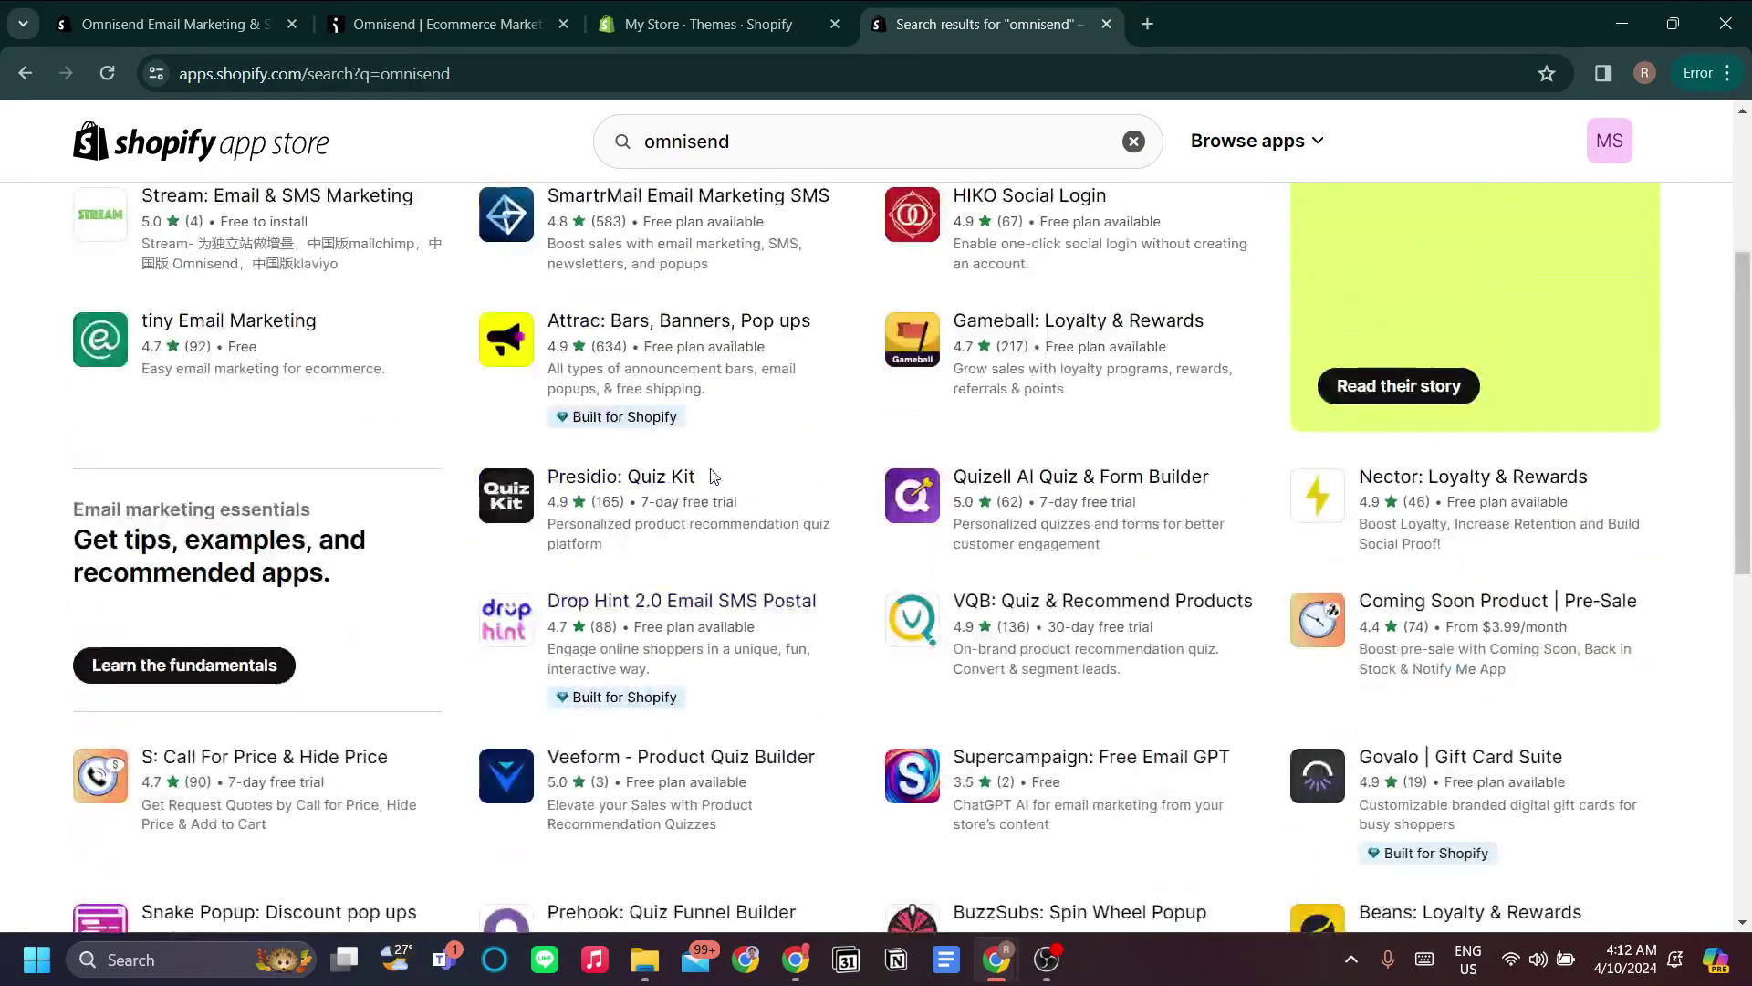
{"action": "scroll", "coordinate": [710, 466], "scroll_direction": "up", "scroll_amount": 2}
- Return to Omnisend and examine the setup goals on its dashboard
{"action": "left_click", "coordinate": [693, 23]}
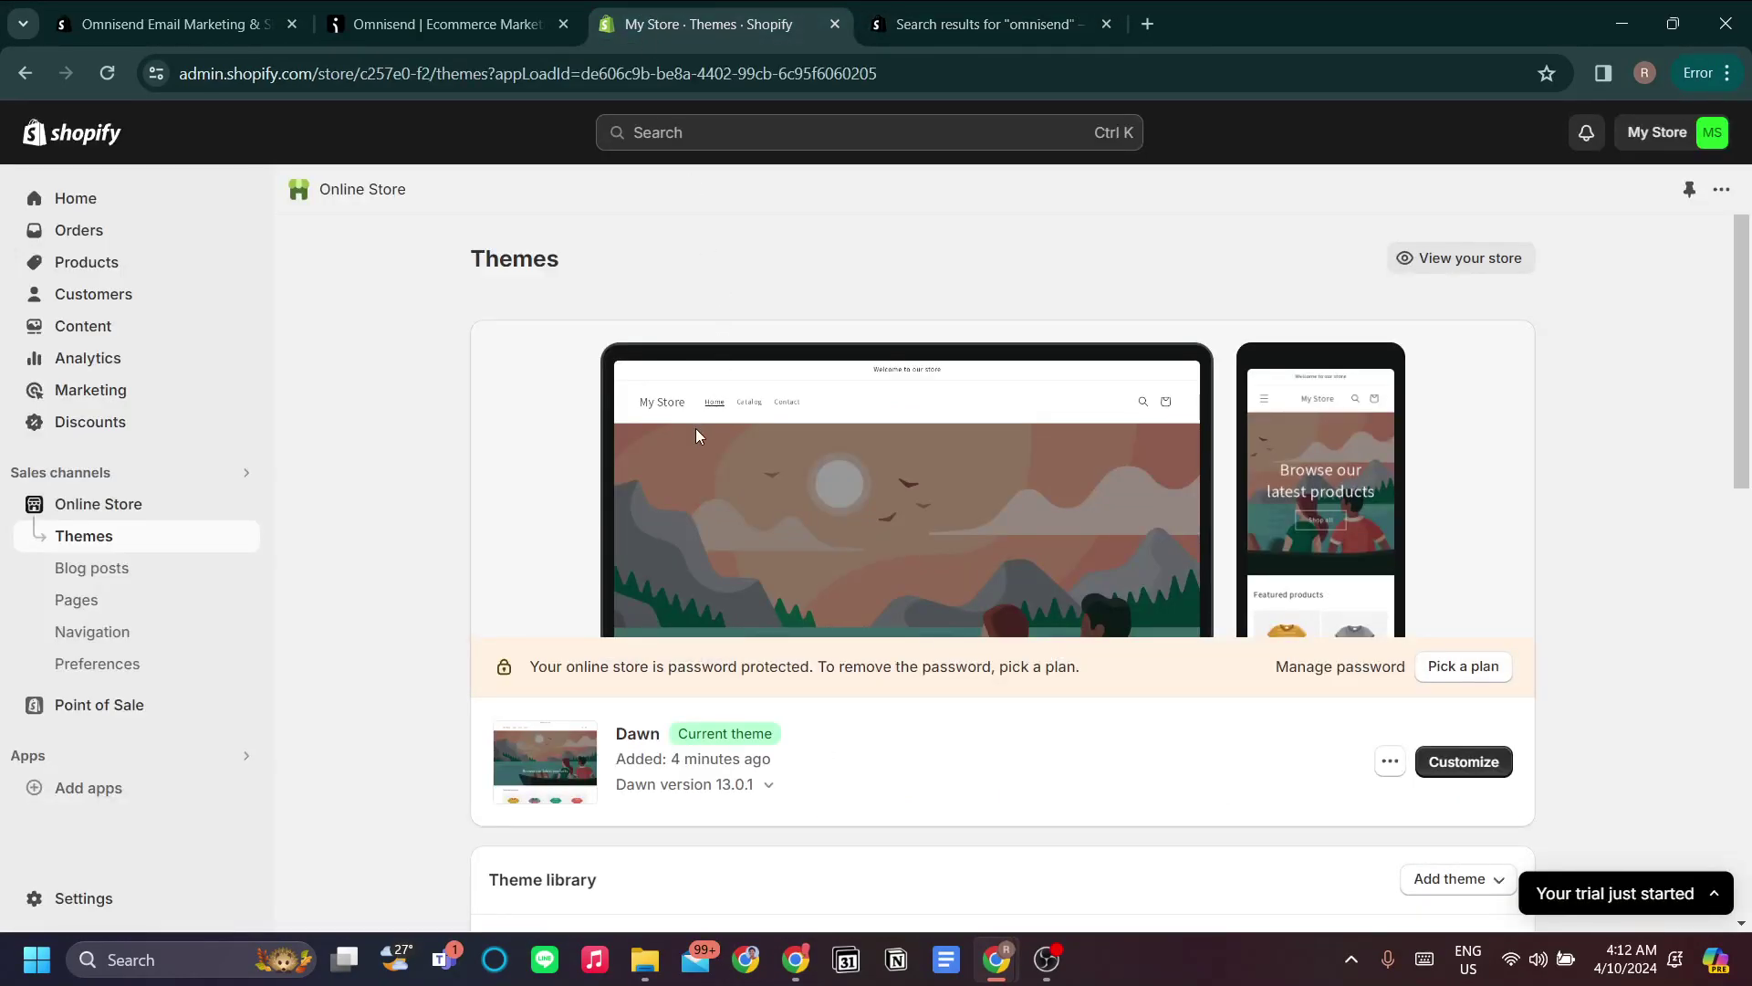
{"action": "left_click", "coordinate": [438, 23]}
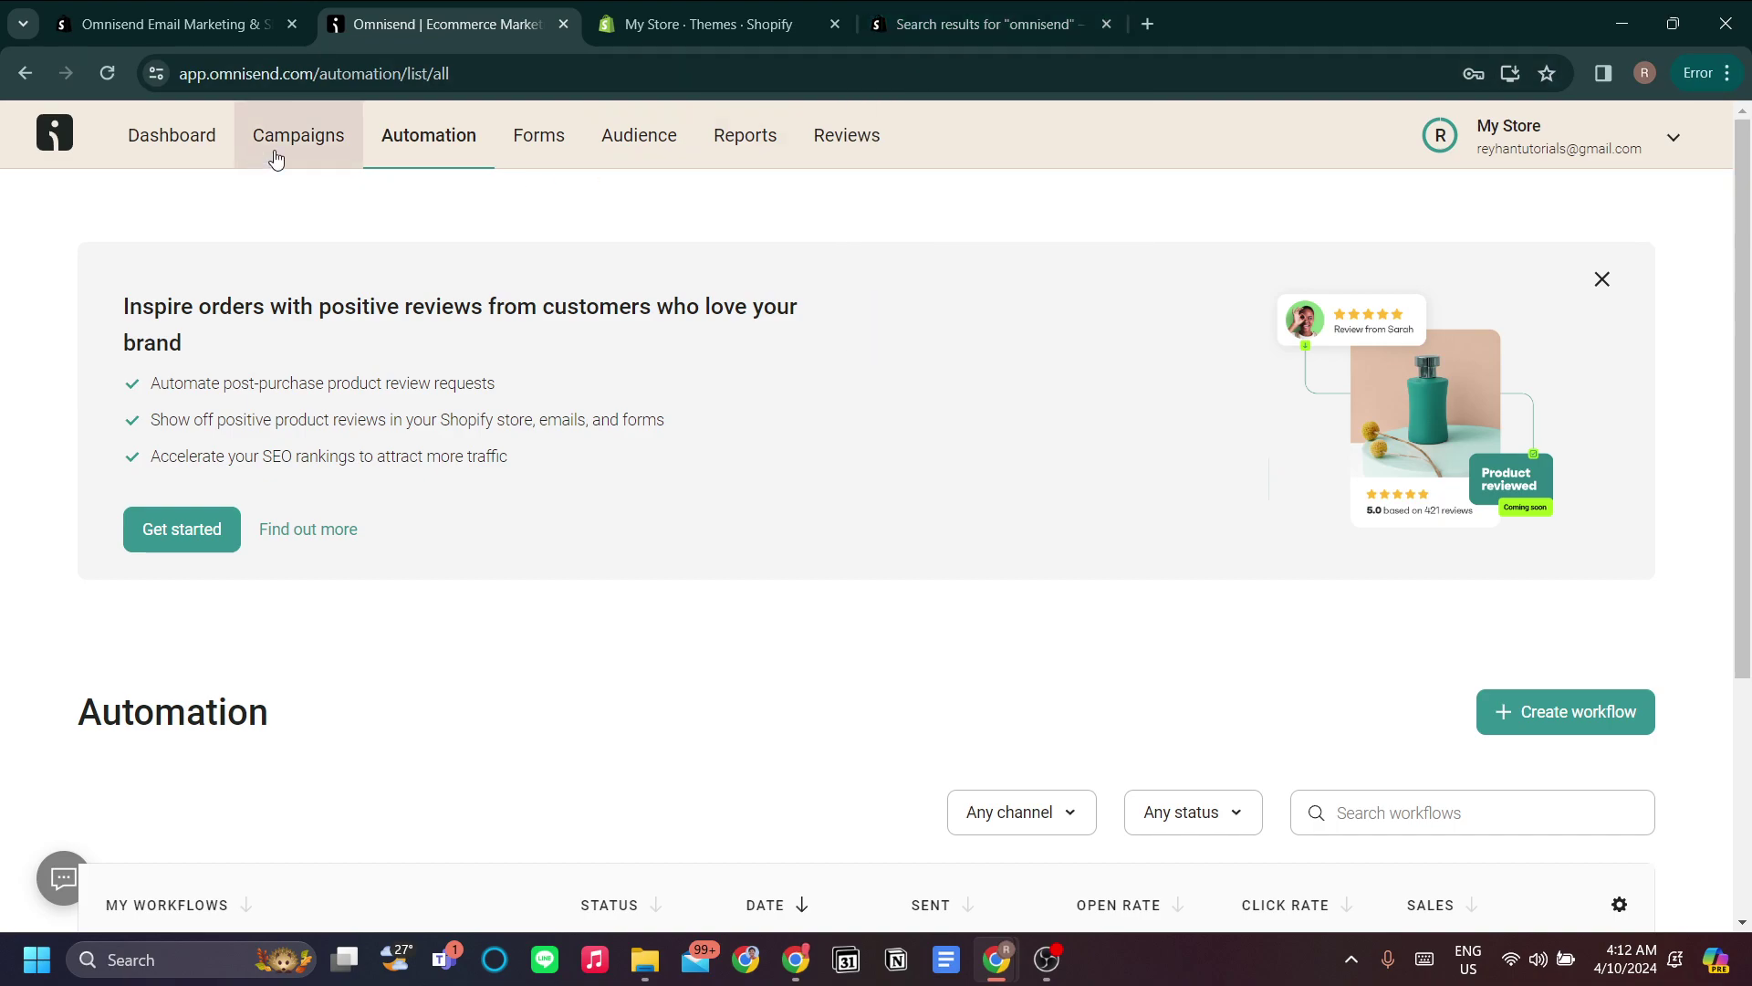
{"action": "left_click", "coordinate": [208, 156]}
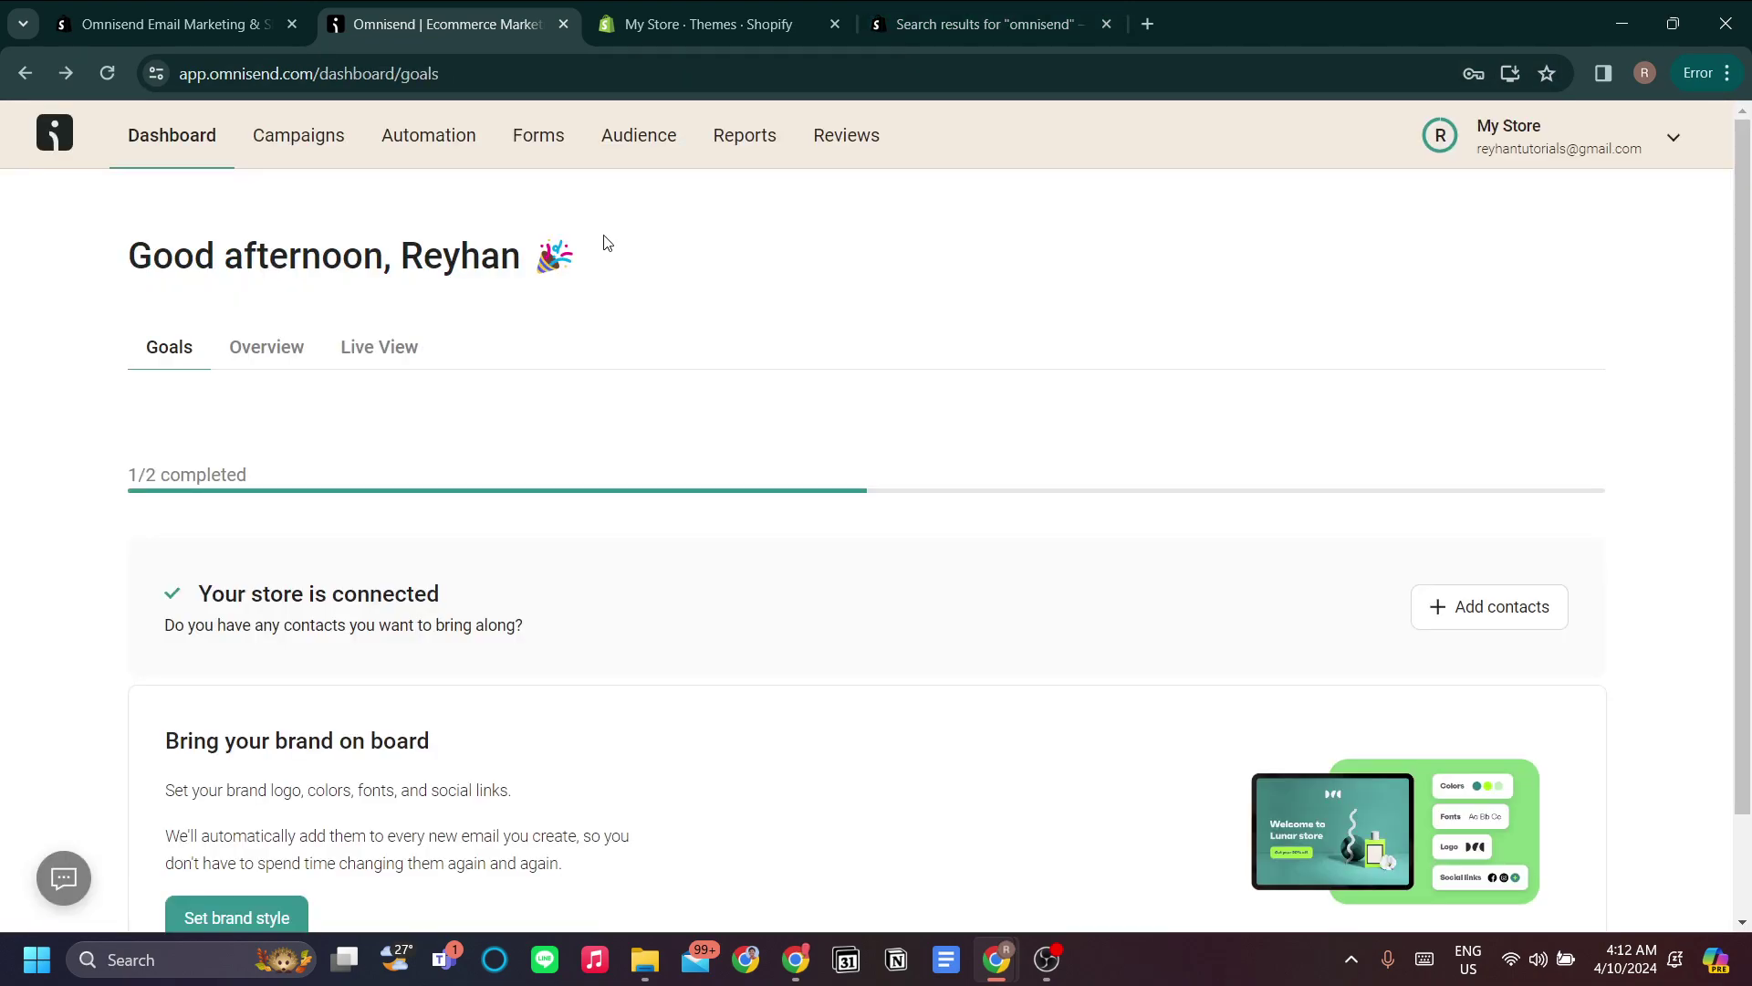
{"action": "scroll", "coordinate": [886, 301], "scroll_direction": "down", "scroll_amount": 2}
{"action": "scroll", "coordinate": [885, 306], "scroll_direction": "up", "scroll_amount": 2}
{"action": "scroll", "coordinate": [731, 274], "scroll_direction": "down", "scroll_amount": 2}
{"action": "scroll", "coordinate": [738, 275], "scroll_direction": "up", "scroll_amount": 2}
{"action": "scroll", "coordinate": [816, 330], "scroll_direction": "down", "scroll_amount": 2}
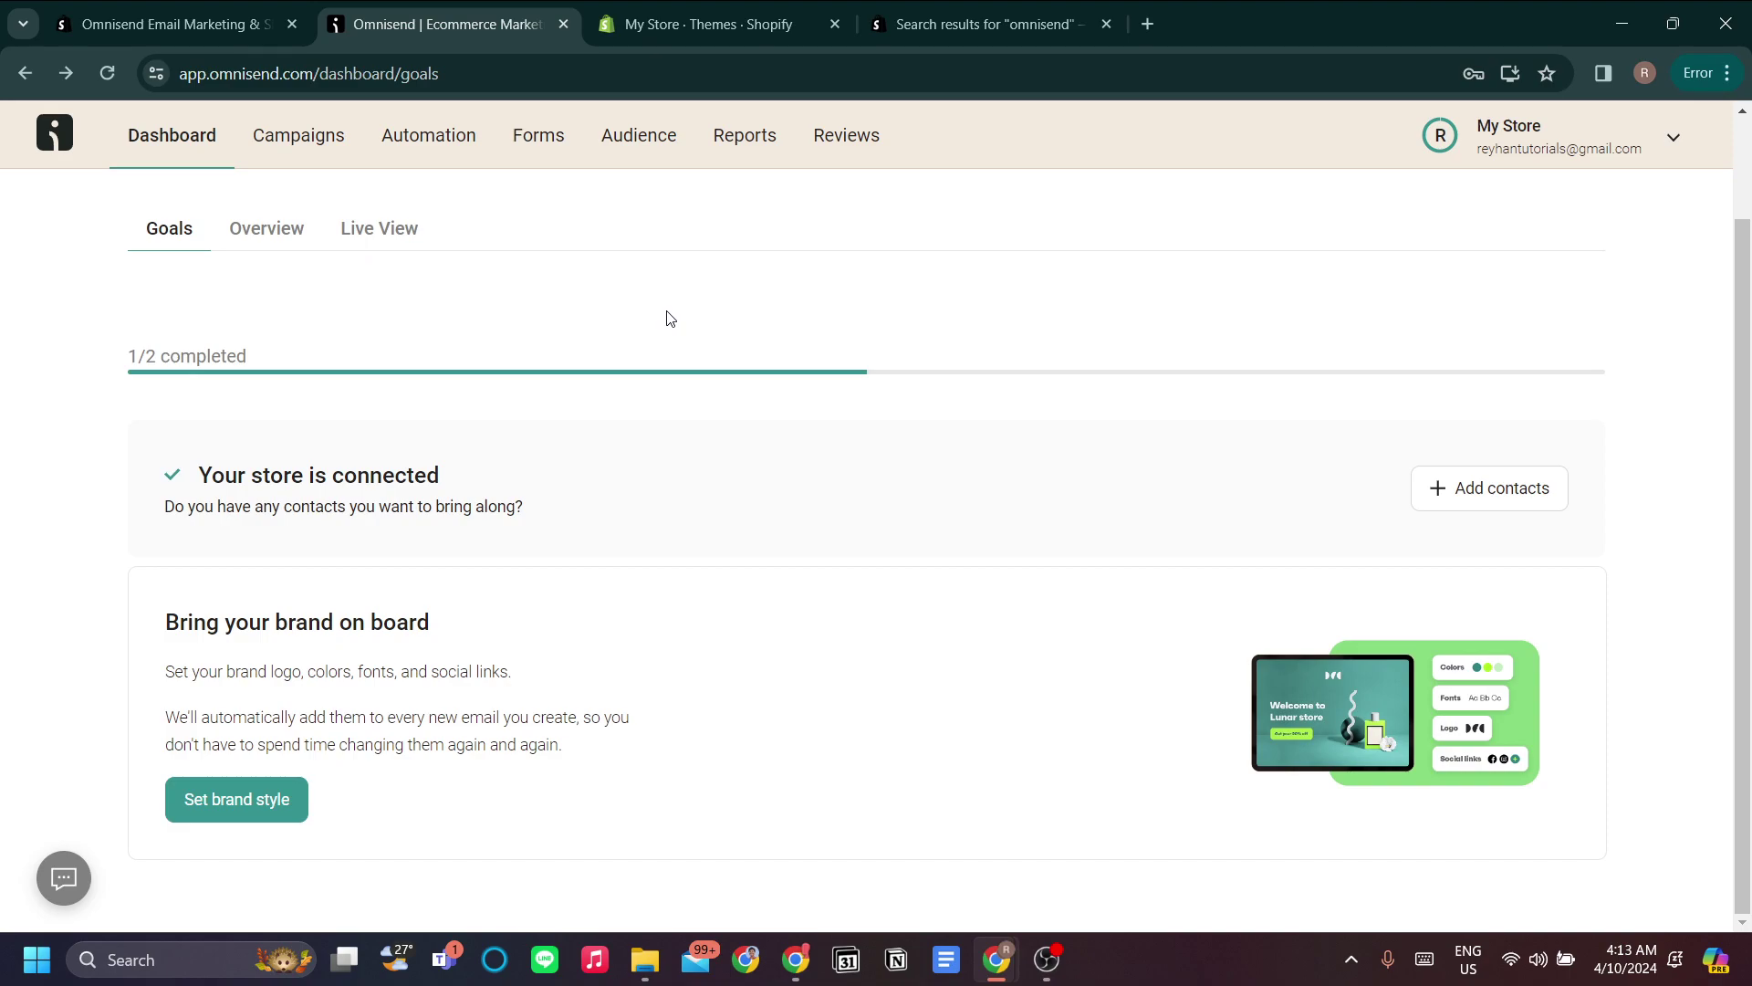
- Start a new email campaign in Omnisend and look over the email information form
{"action": "left_click", "coordinate": [291, 131]}
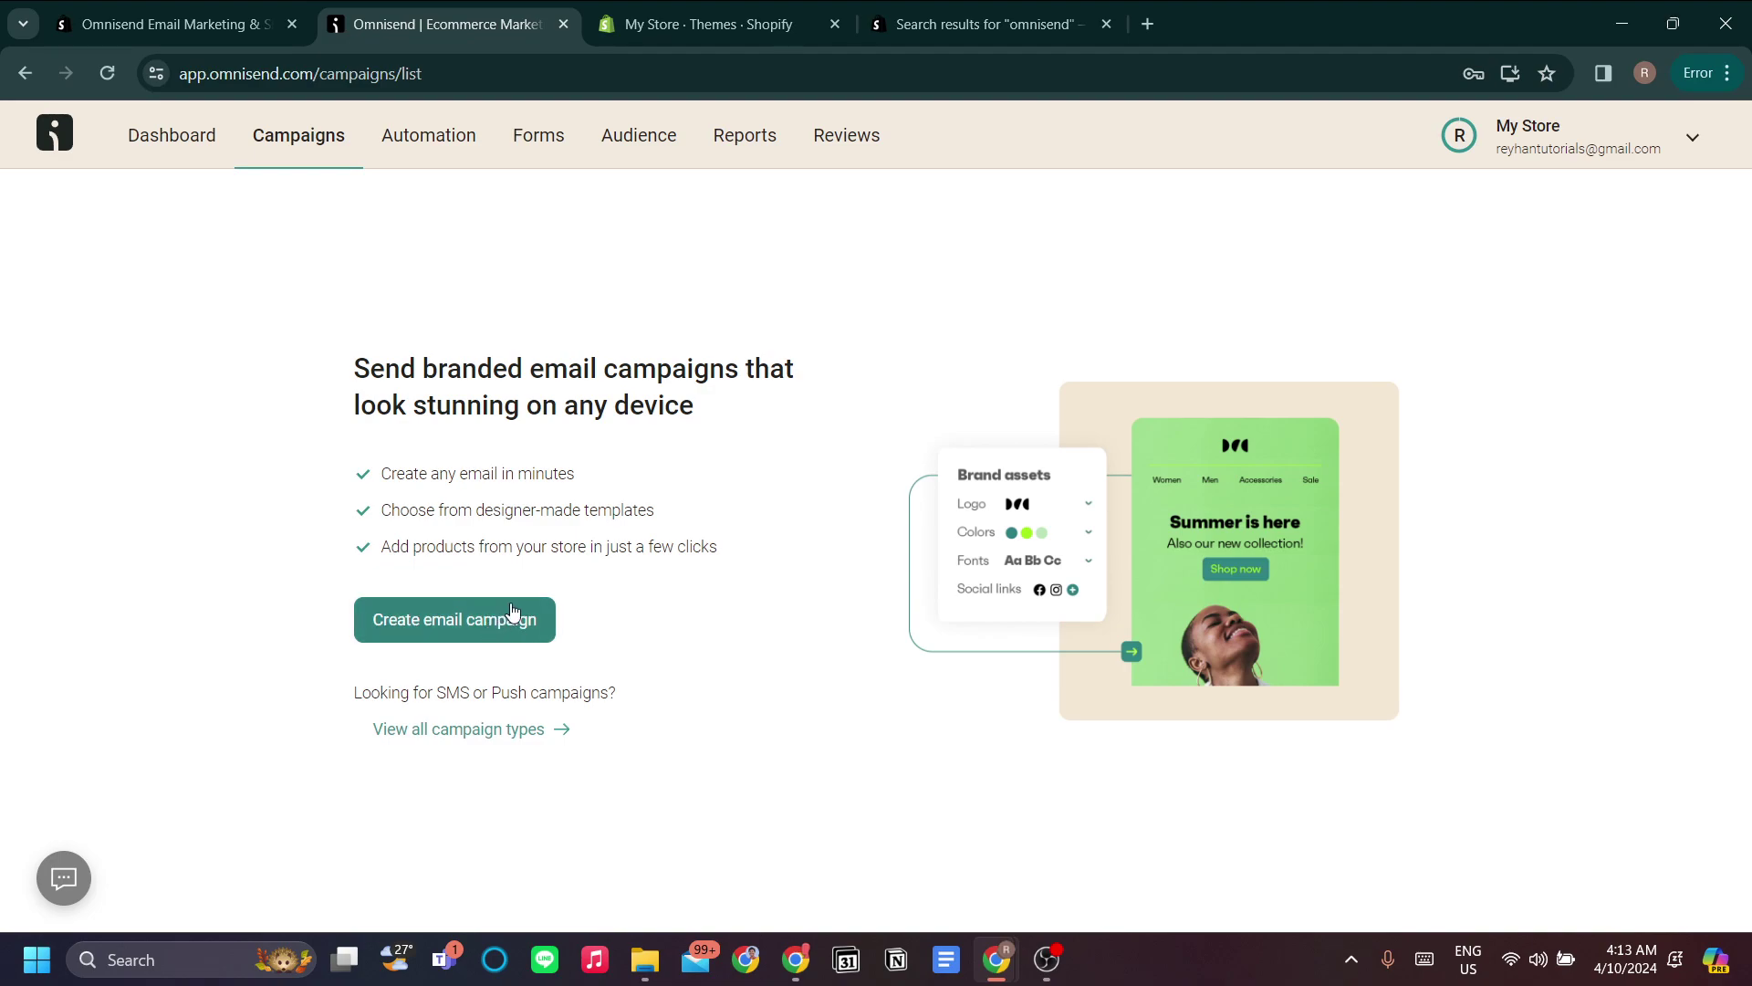
{"action": "left_click", "coordinate": [484, 621]}
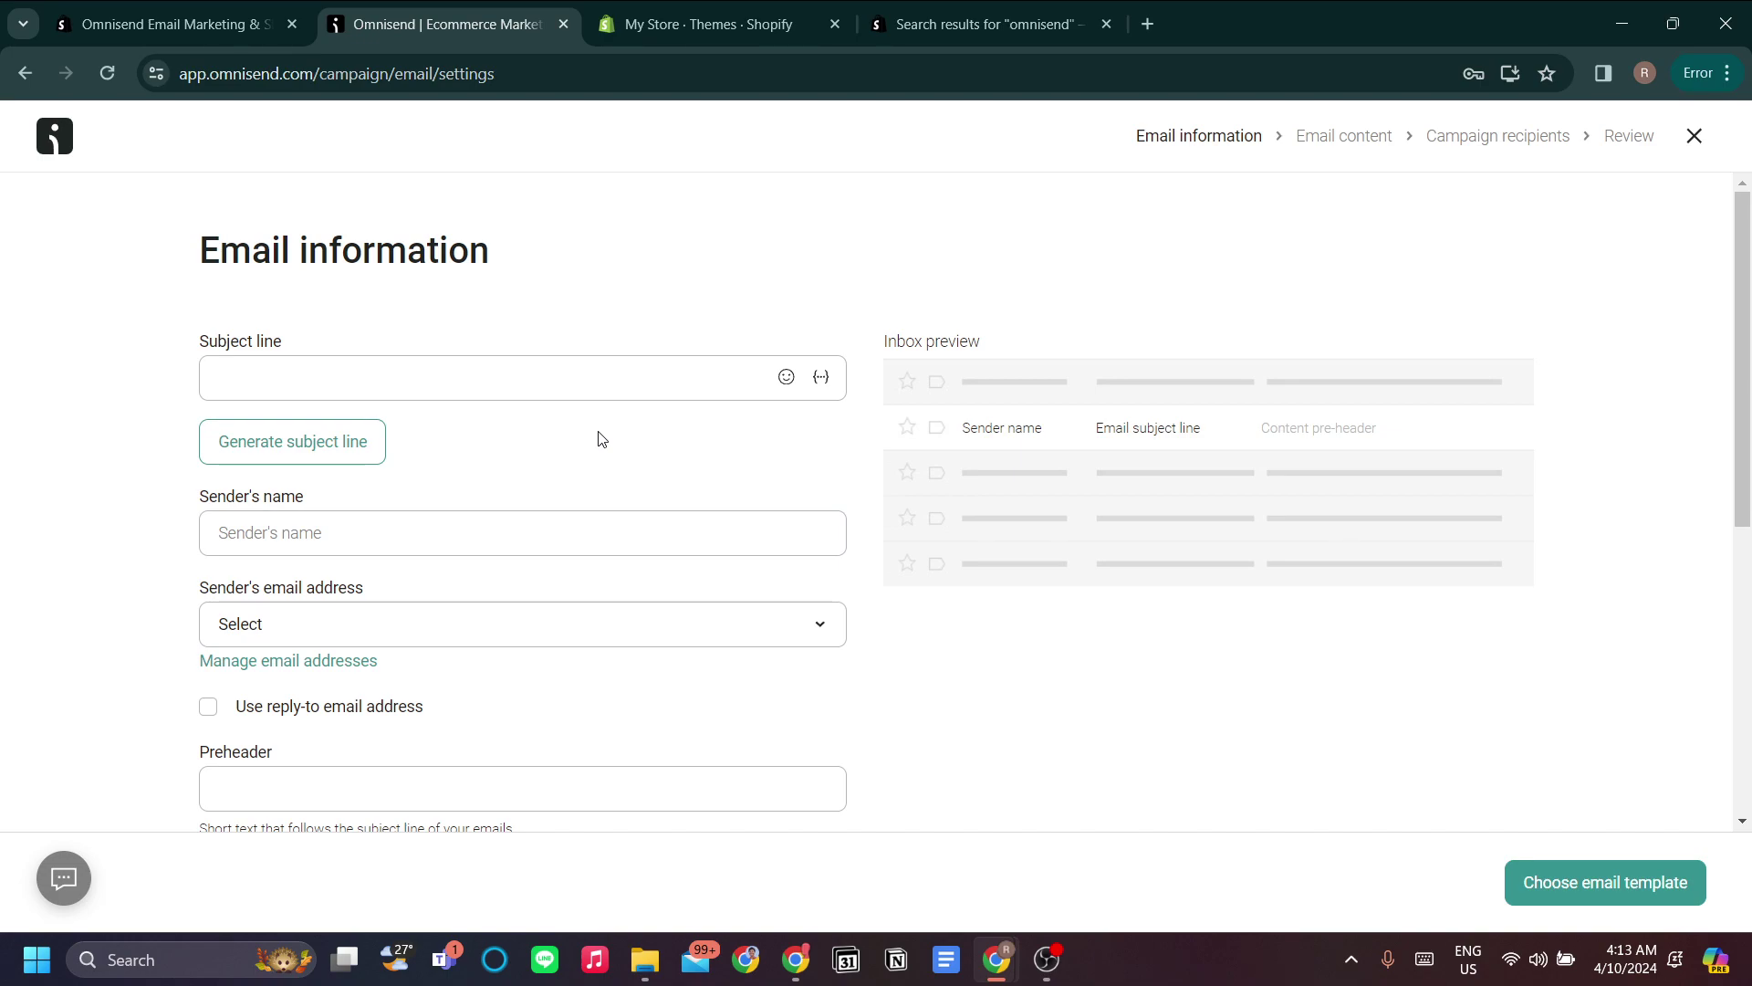
{"action": "left_click", "coordinate": [536, 375]}
{"action": "scroll", "coordinate": [675, 493], "scroll_direction": "down", "scroll_amount": 3}
{"action": "scroll", "coordinate": [689, 505], "scroll_direction": "up", "scroll_amount": 3}
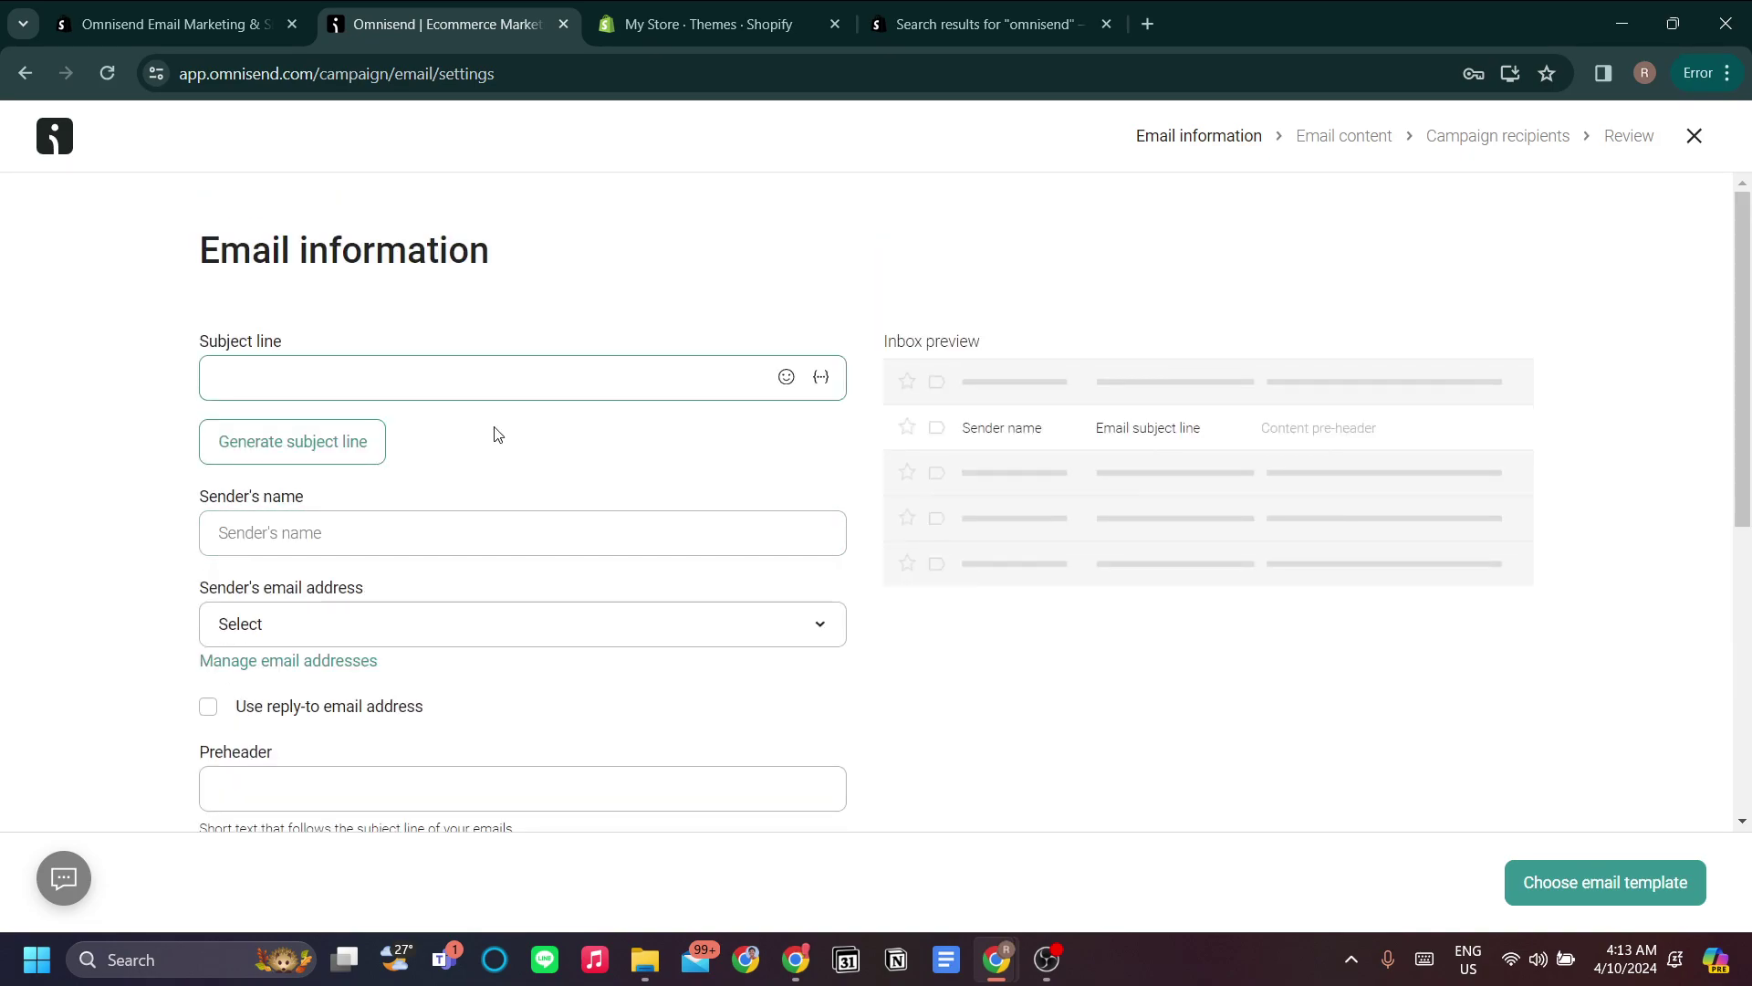
- Generate subject lines from the keywords "free shipping" and apply "Free Shipping On All Orders Today Only!"
{"action": "left_click", "coordinate": [349, 454]}
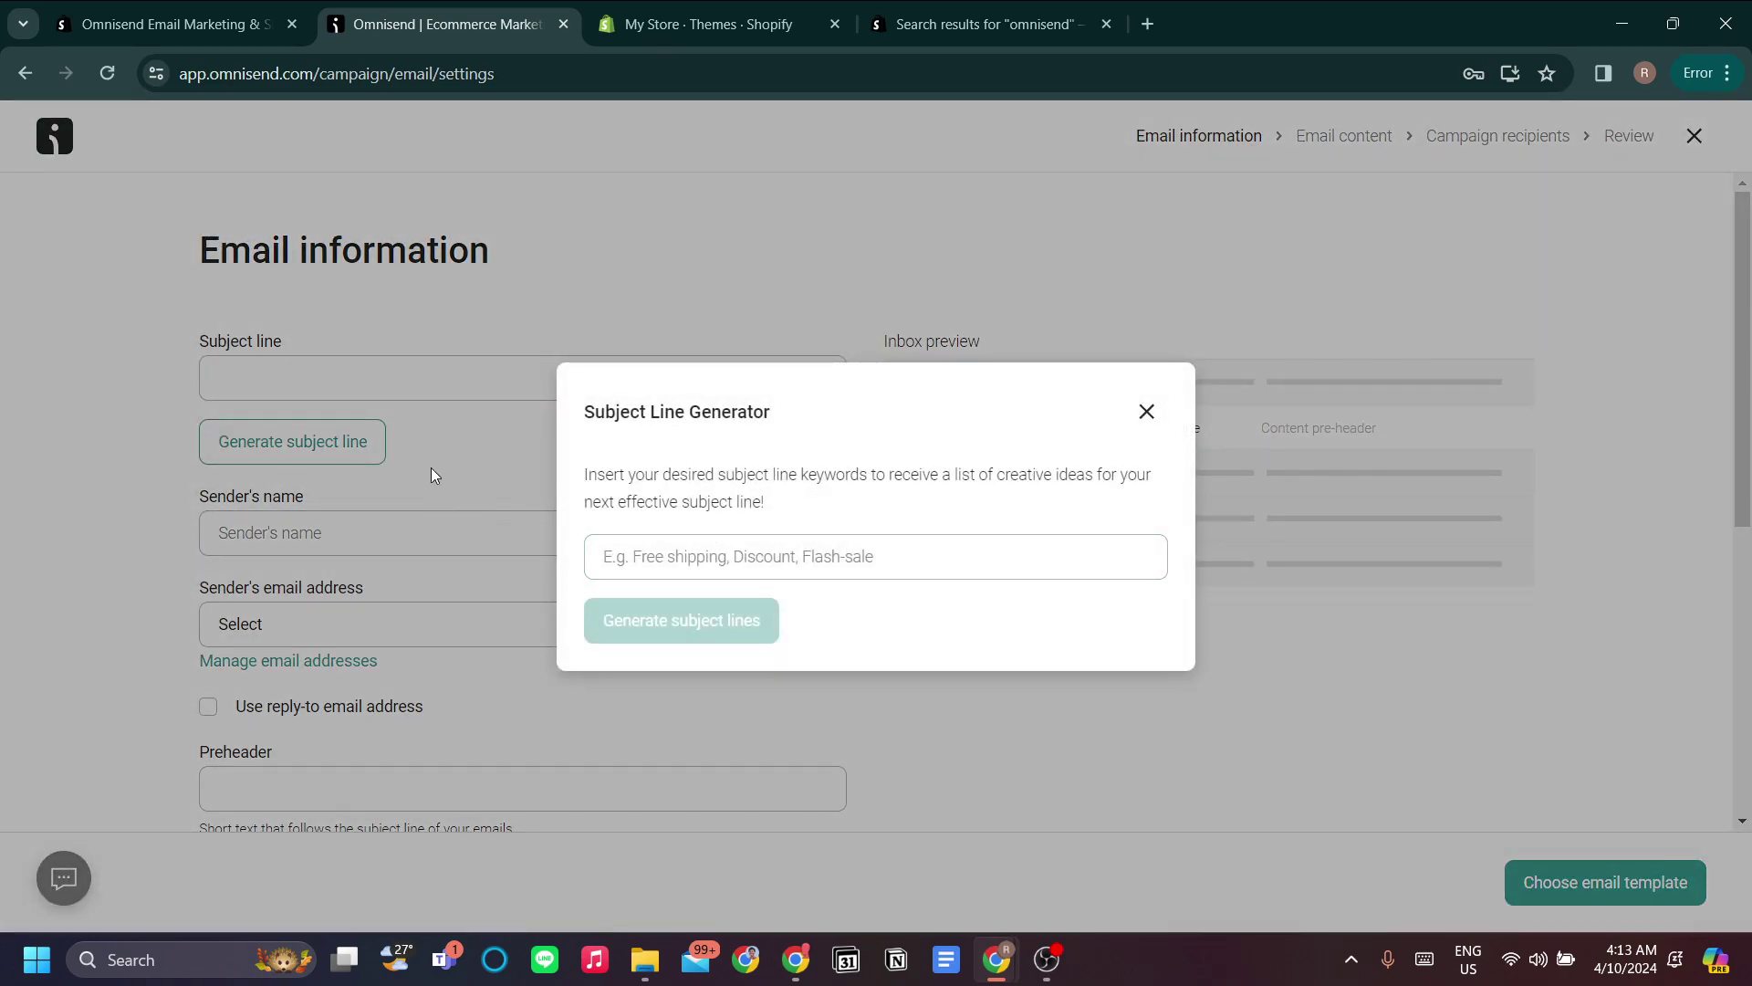
{"action": "left_click", "coordinate": [796, 550]}
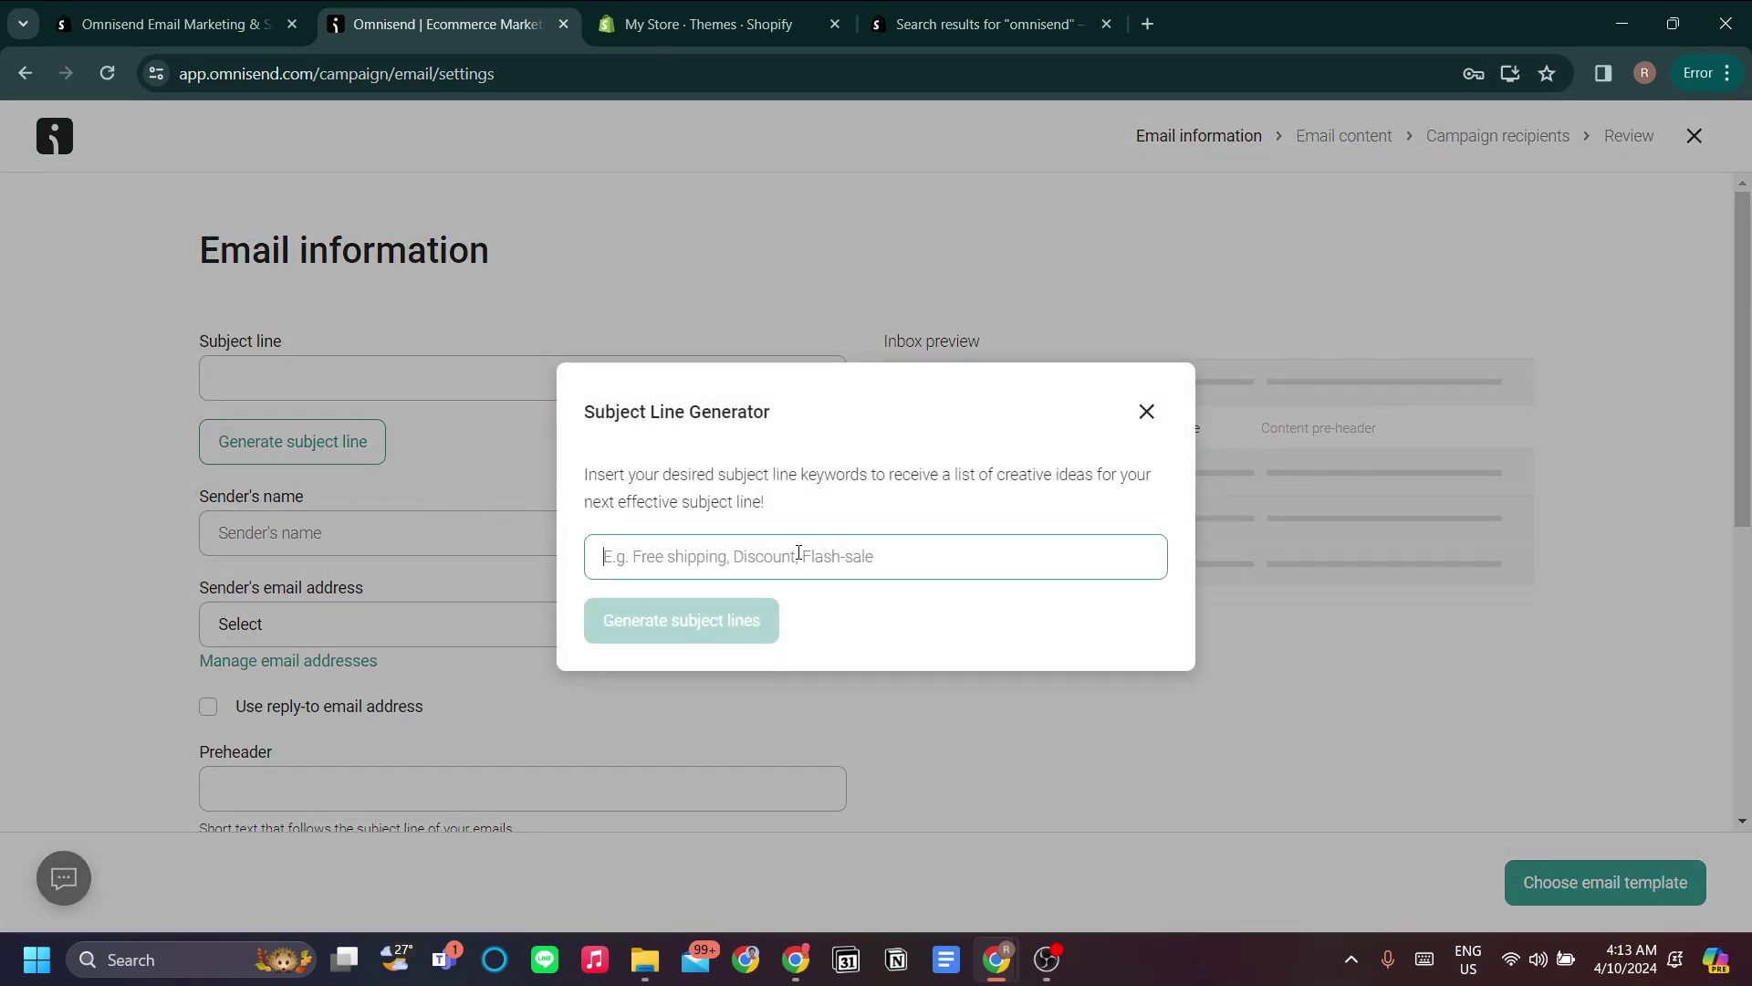
{"action": "type", "text": "free s"}
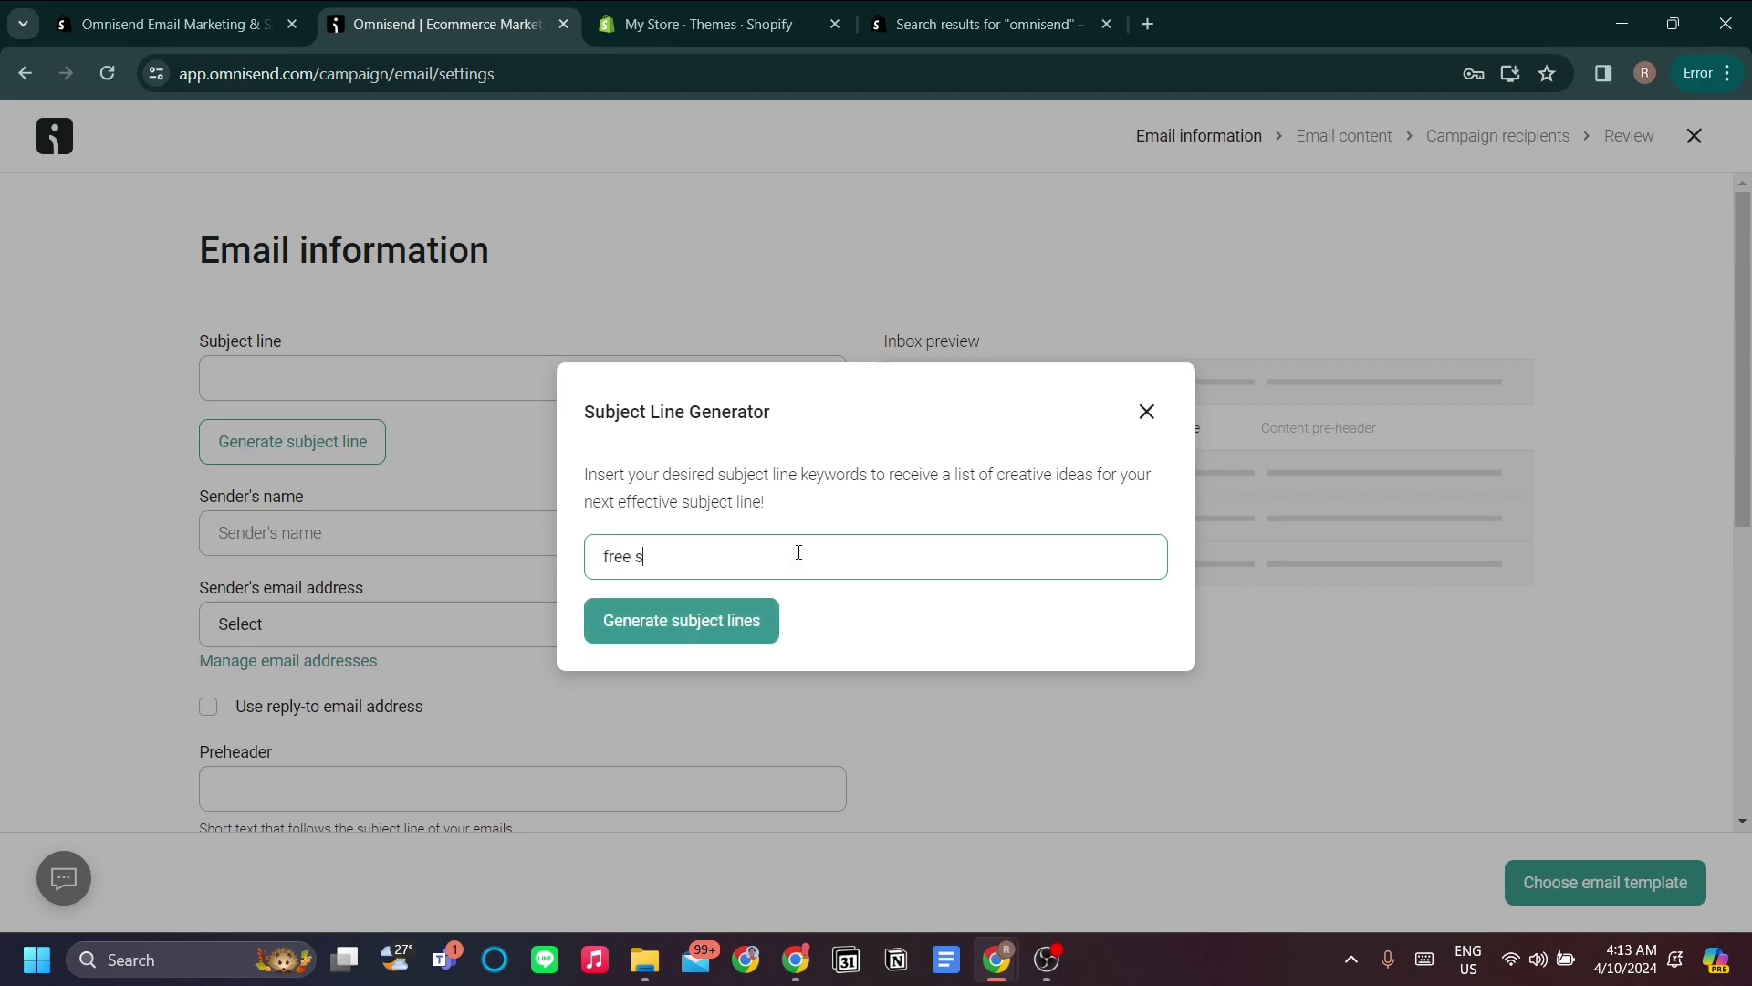
{"action": "type", "text": "hipping"}
{"action": "left_click", "coordinate": [684, 620]}
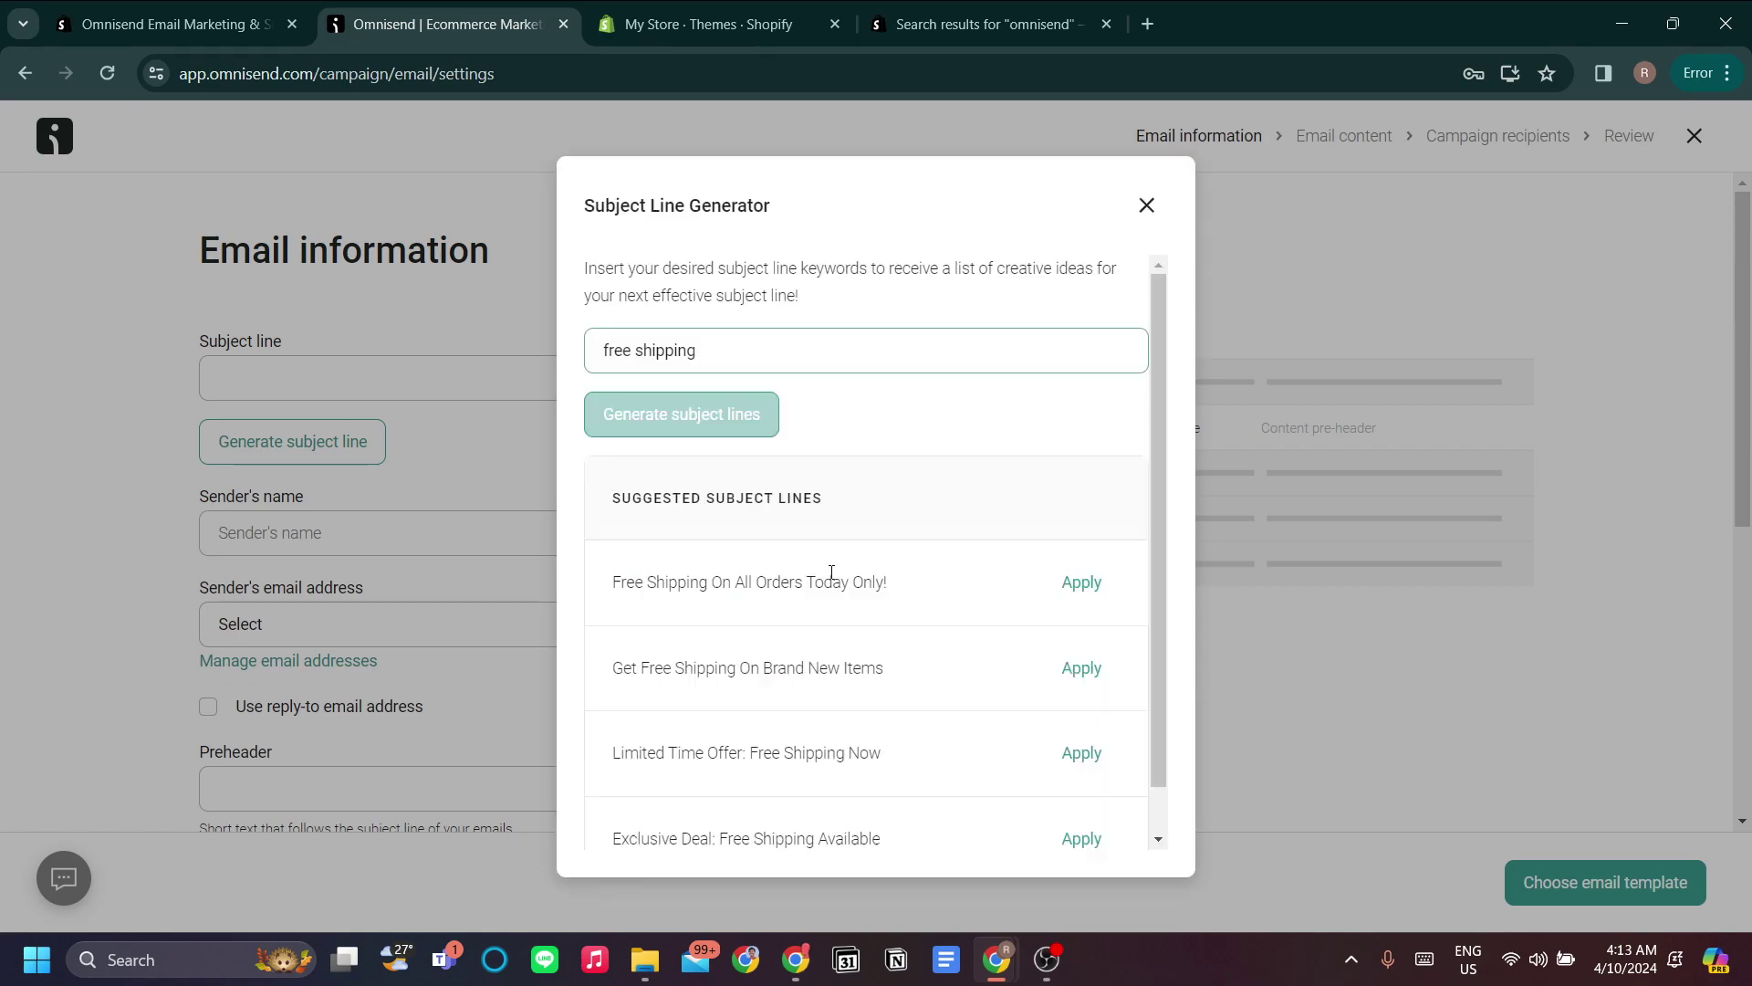
{"action": "scroll", "coordinate": [931, 547], "scroll_direction": "down", "scroll_amount": 1}
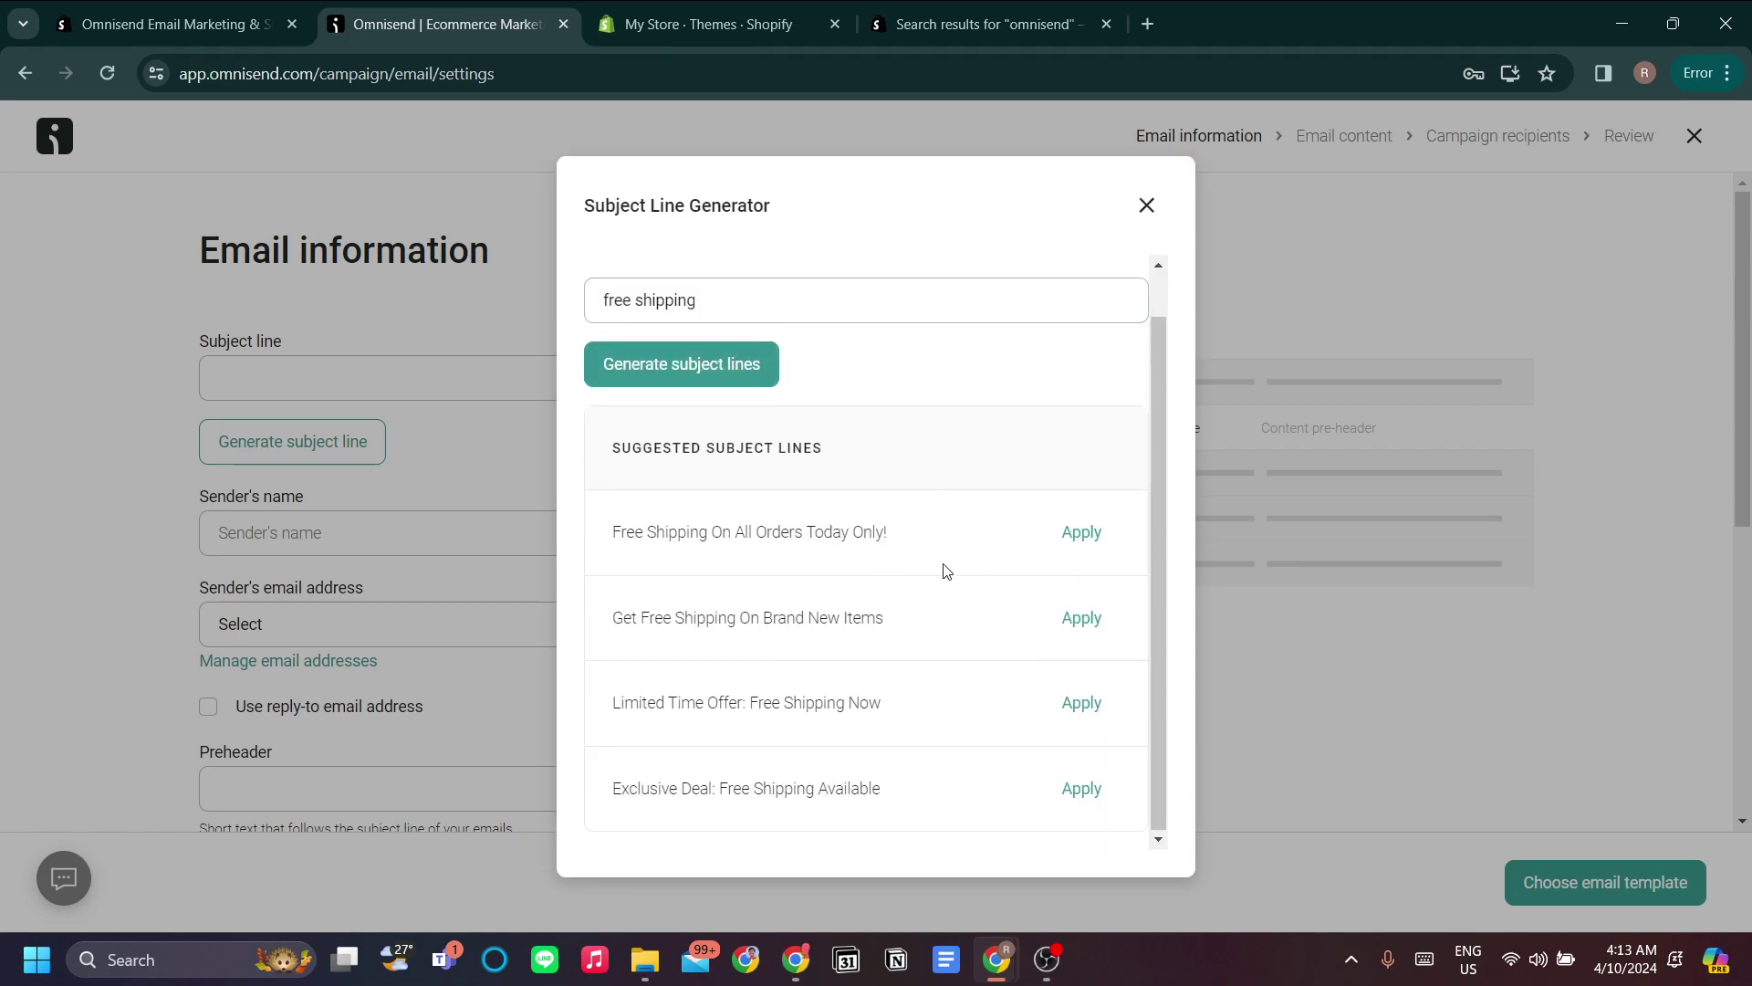
{"action": "left_click", "coordinate": [1106, 535]}
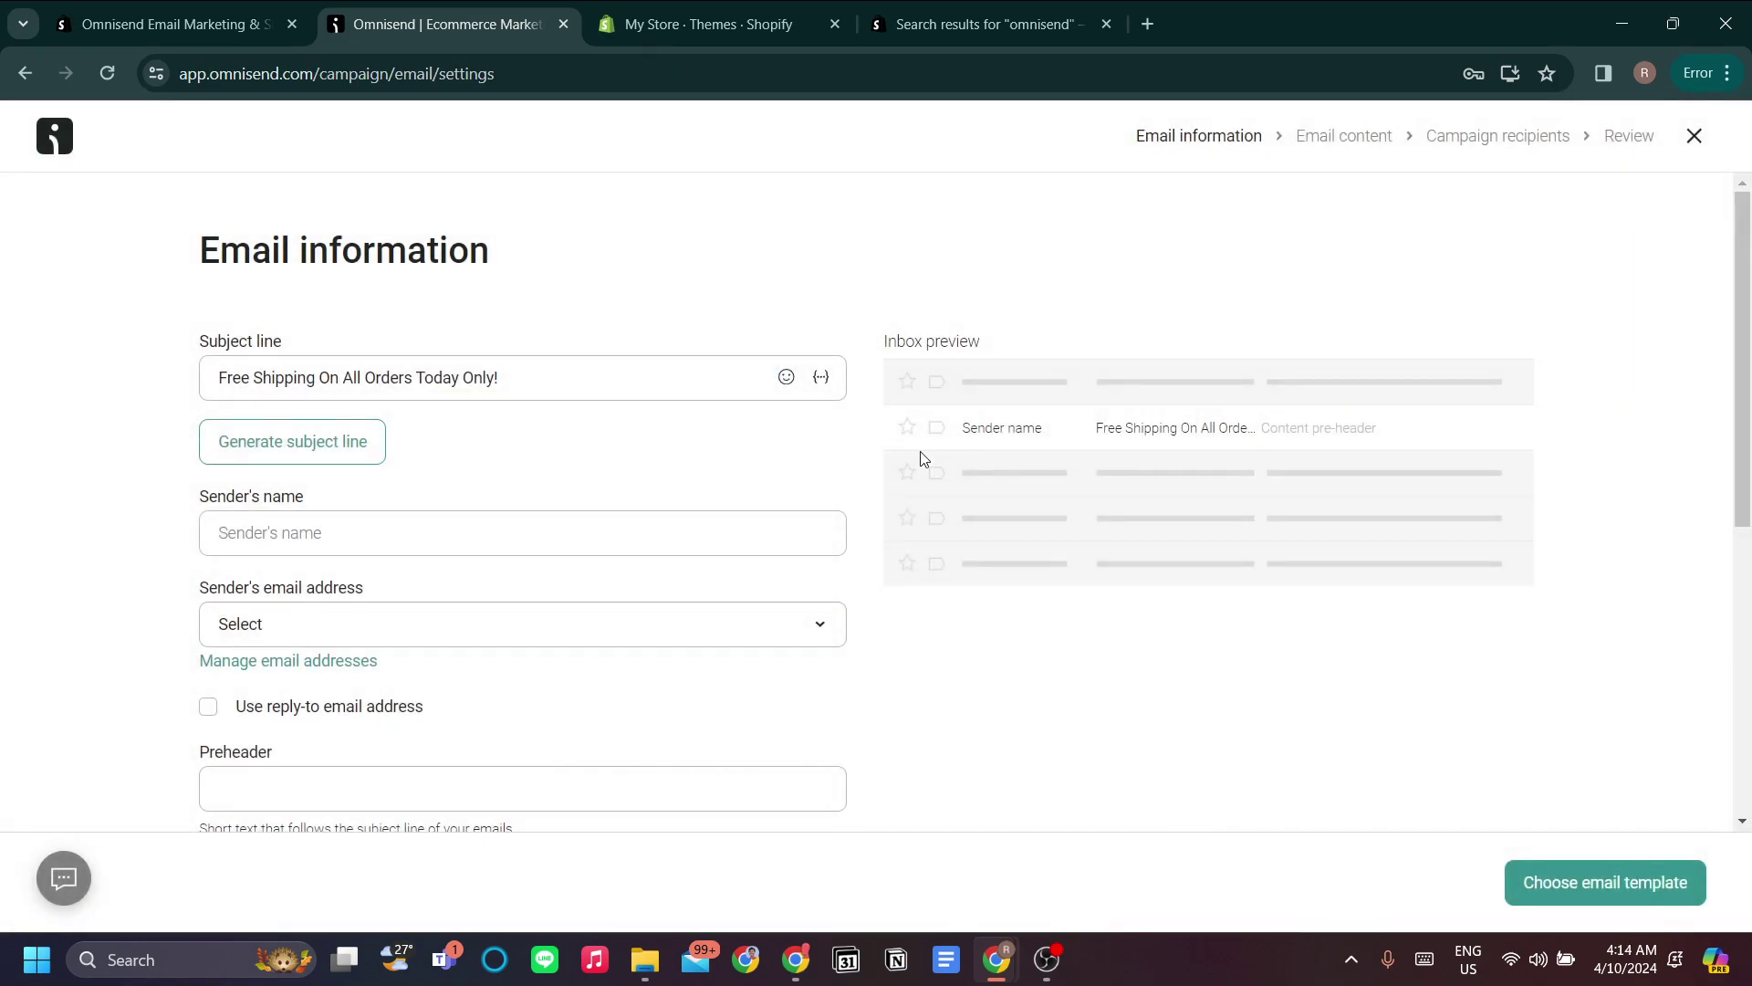
- Add the contact's City personalization tag to the end of the subject line
{"action": "scroll", "coordinate": [598, 500], "scroll_direction": "down", "scroll_amount": 1}
{"action": "scroll", "coordinate": [730, 493], "scroll_direction": "up", "scroll_amount": 1}
{"action": "left_click", "coordinate": [823, 390]}
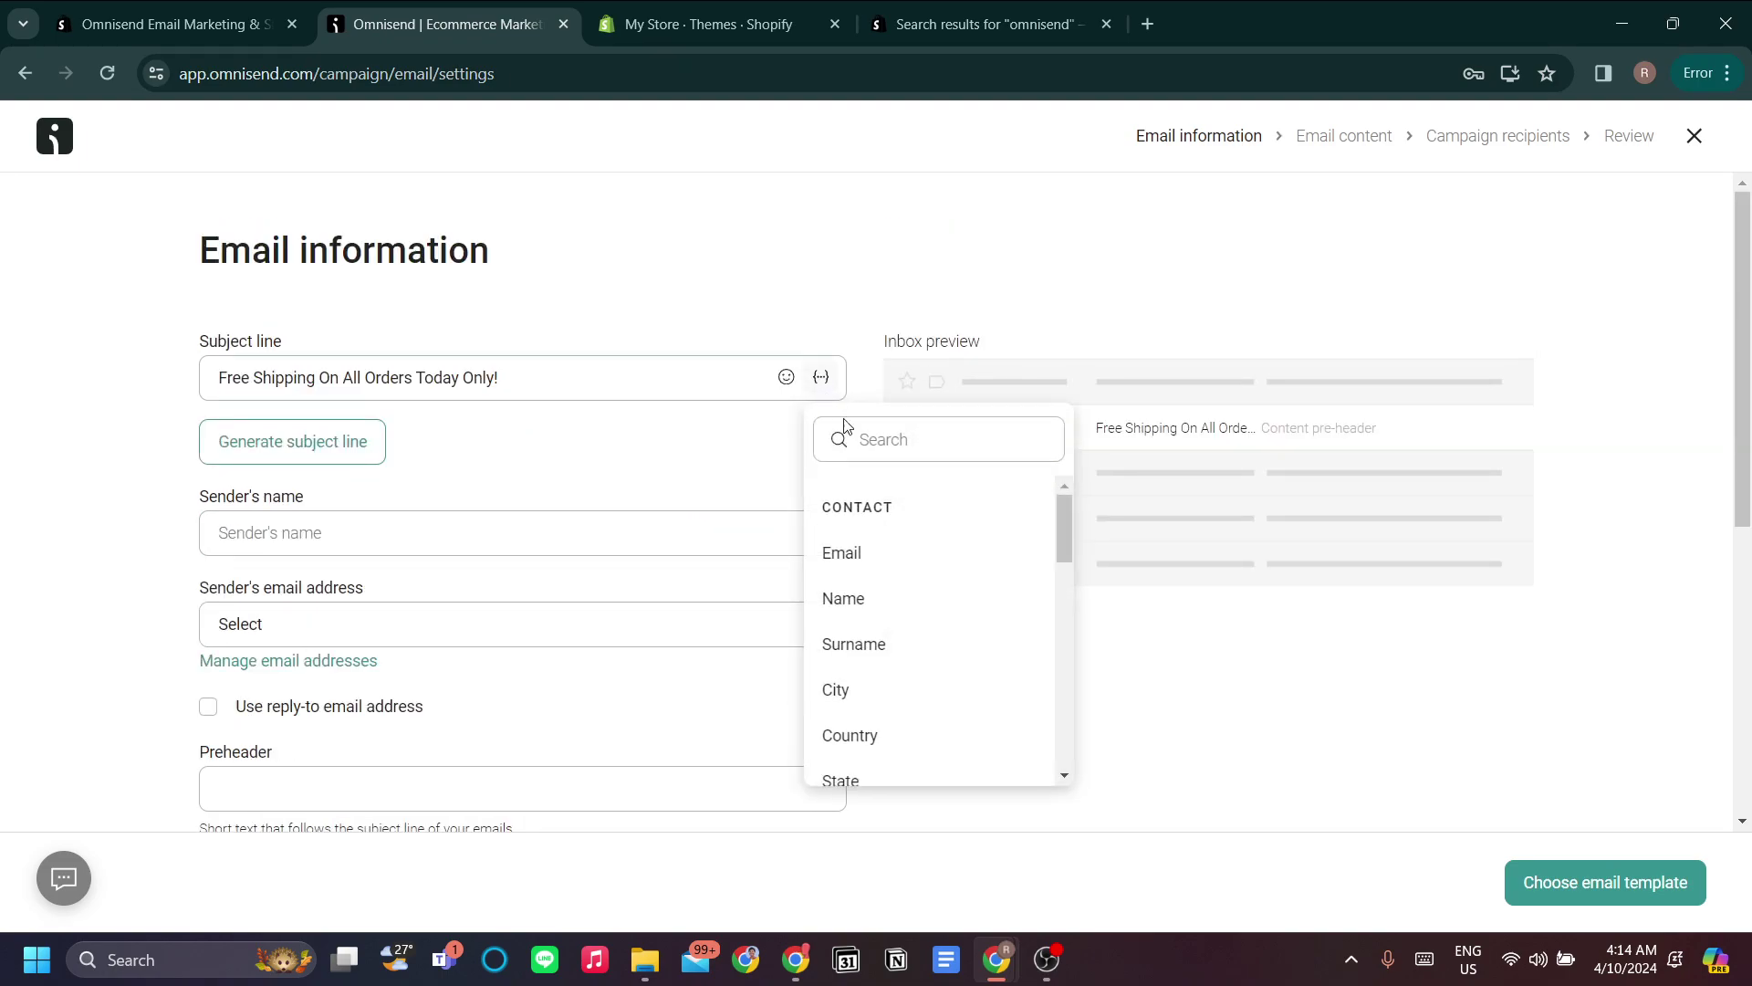
{"action": "scroll", "coordinate": [884, 660], "scroll_direction": "down", "scroll_amount": 1}
{"action": "scroll", "coordinate": [917, 638], "scroll_direction": "up", "scroll_amount": 1}
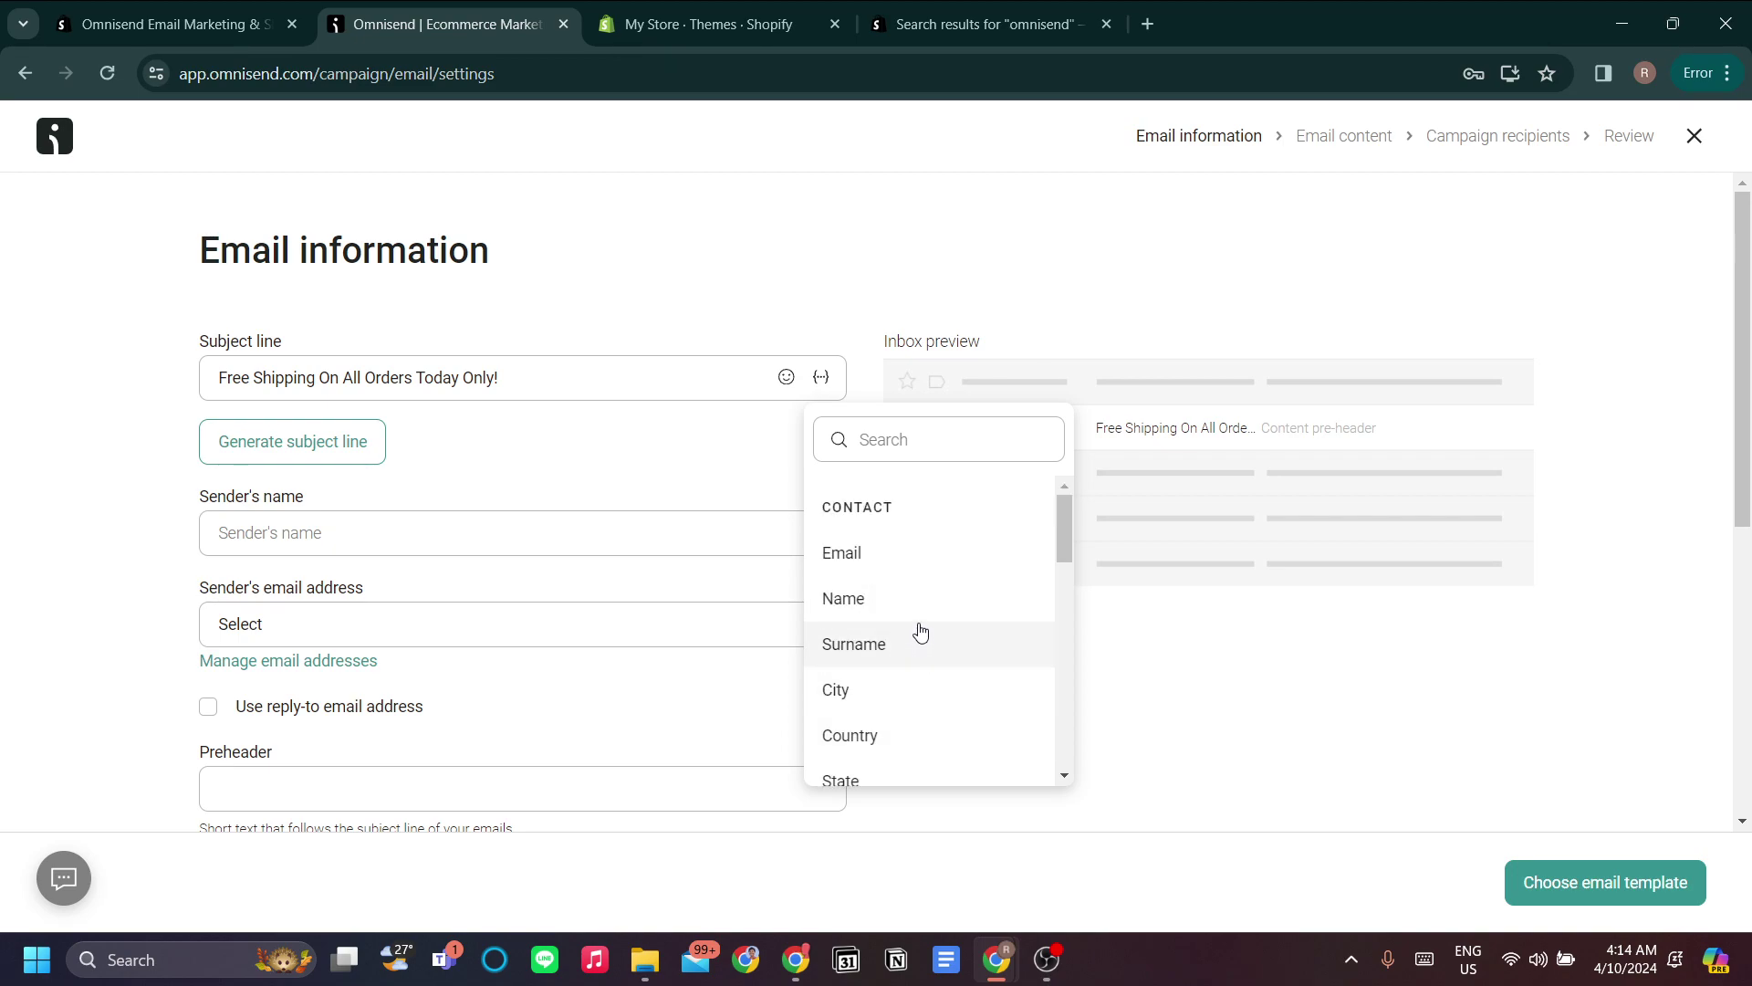
{"action": "scroll", "coordinate": [931, 639], "scroll_direction": "down", "scroll_amount": 1}
{"action": "scroll", "coordinate": [940, 648], "scroll_direction": "up", "scroll_amount": 1}
{"action": "scroll", "coordinate": [944, 598], "scroll_direction": "down", "scroll_amount": 1}
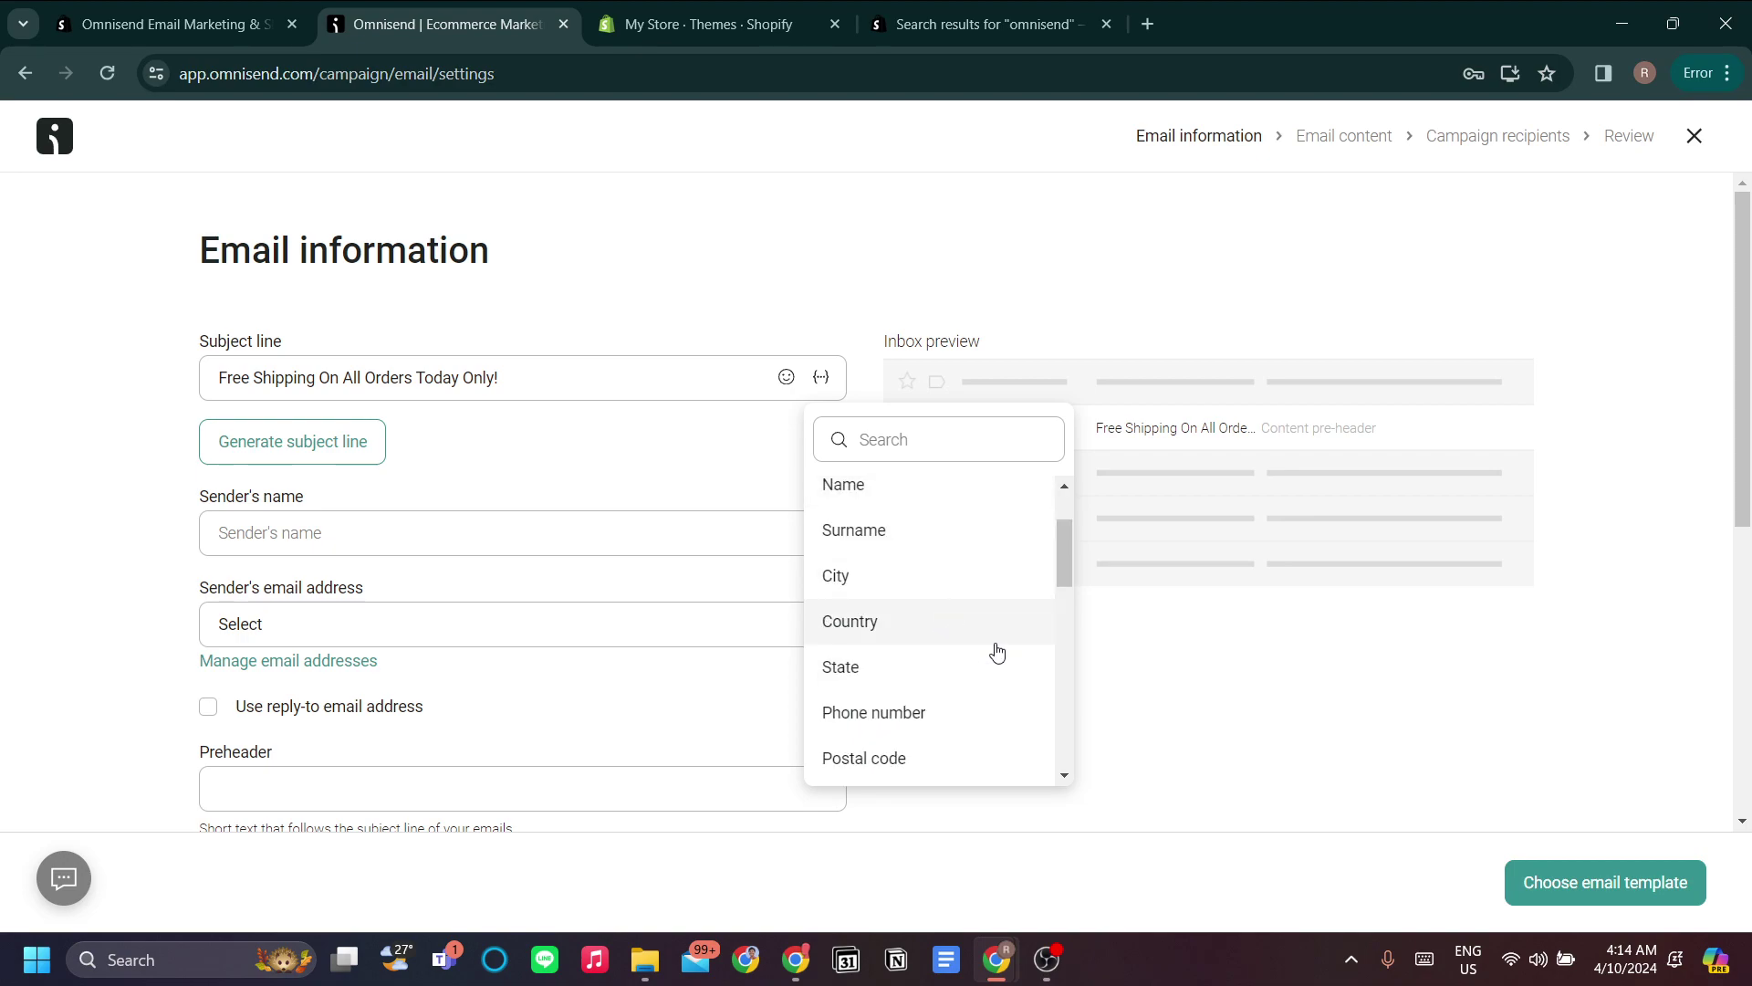
{"action": "left_click", "coordinate": [883, 588]}
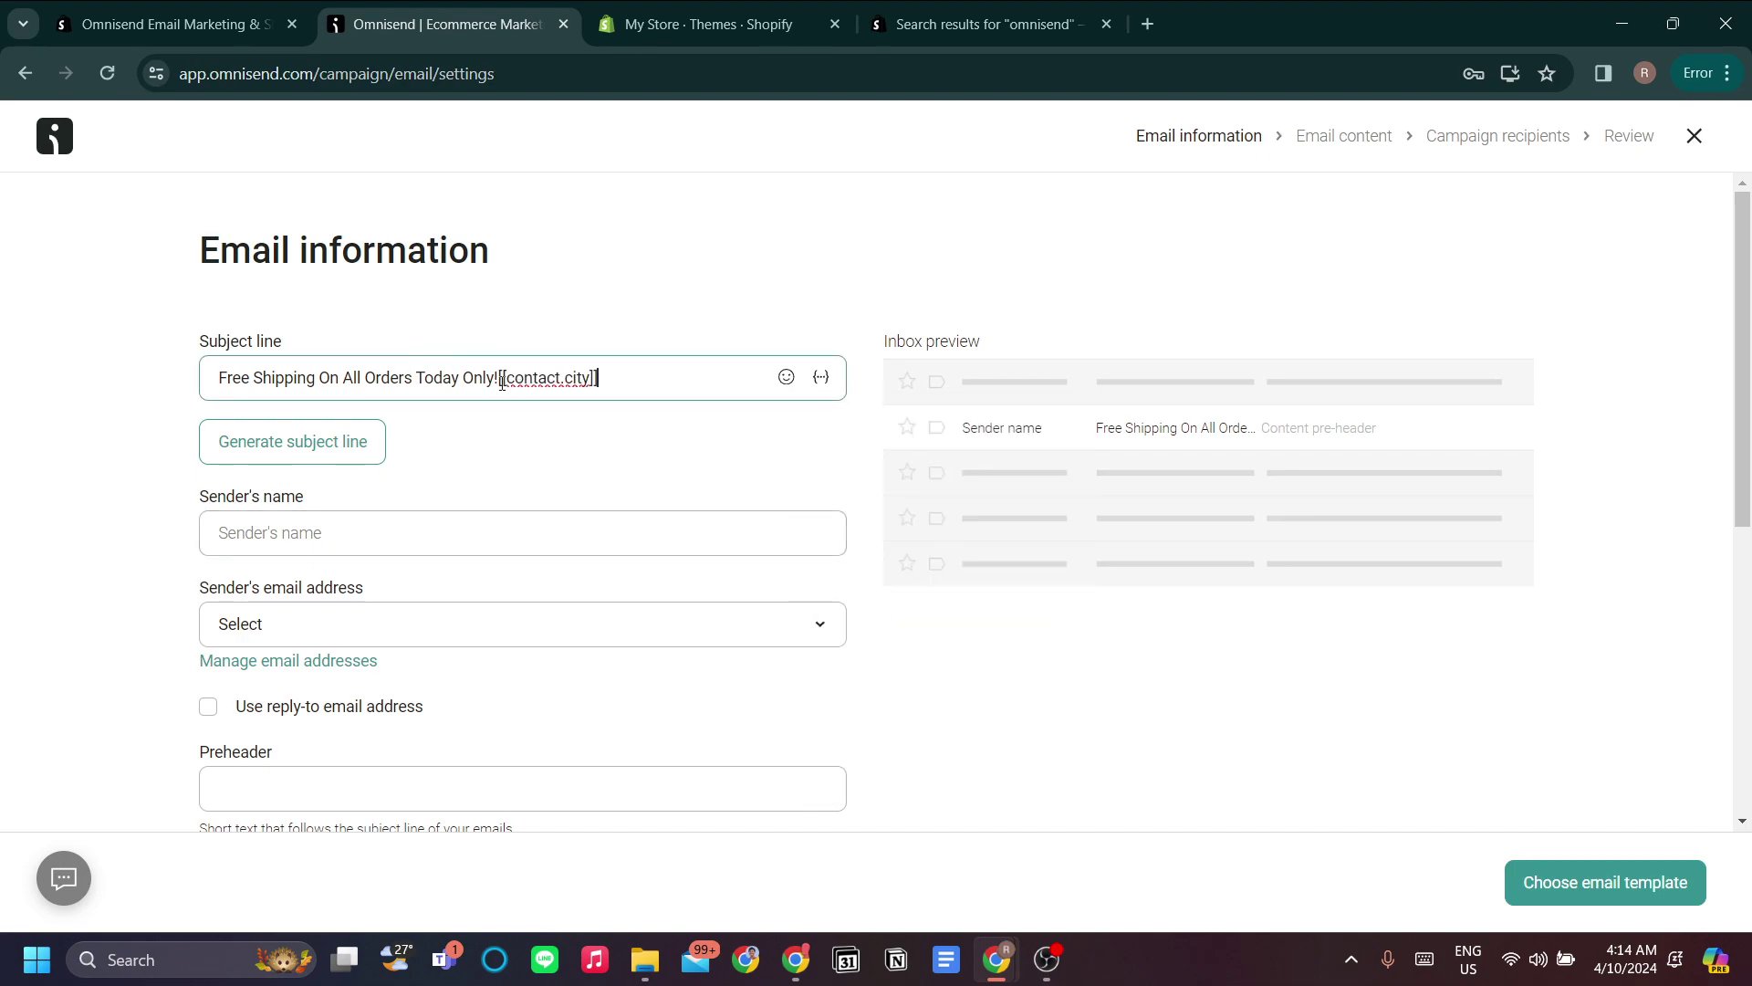
- Insert the word "in" before the contact city tag in the subject line
{"action": "key", "text": "Left"}
{"action": "key", "text": "Left"}
{"action": "key", "text": "Left"}
{"action": "key", "text": "Left"}
{"action": "key", "text": "Left"}
{"action": "key", "text": "Left"}
{"action": "key", "text": "Left"}
{"action": "key", "text": "Left"}
{"action": "key", "text": "Left"}
{"action": "key", "text": "Left"}
{"action": "key", "text": "Left"}
{"action": "key", "text": "Left"}
{"action": "key", "text": "Left"}
{"action": "key", "text": "Left"}
{"action": "key", "text": "Left"}
{"action": "key", "text": "Left"}
{"action": "type", "text": "in"}
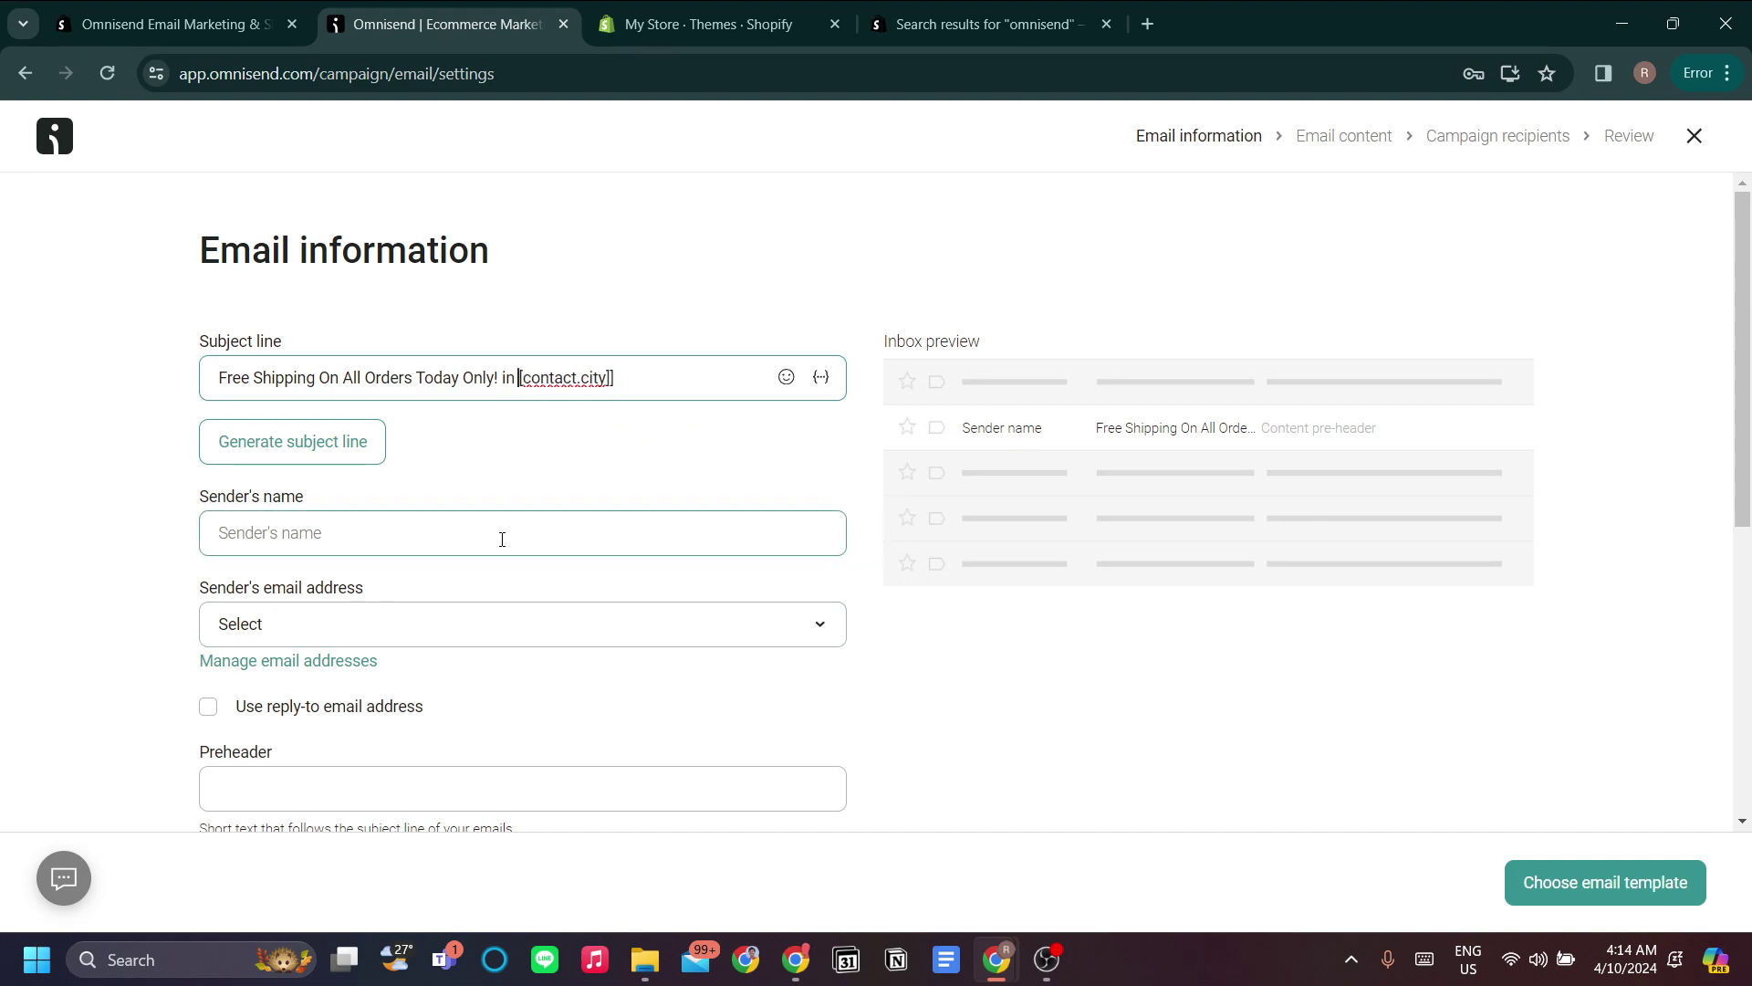
- Set the sender's name to "Store Admin"
{"action": "left_click", "coordinate": [539, 536]}
{"action": "scroll", "coordinate": [886, 602], "scroll_direction": "down", "scroll_amount": 4}
{"action": "scroll", "coordinate": [885, 602], "scroll_direction": "up", "scroll_amount": 4}
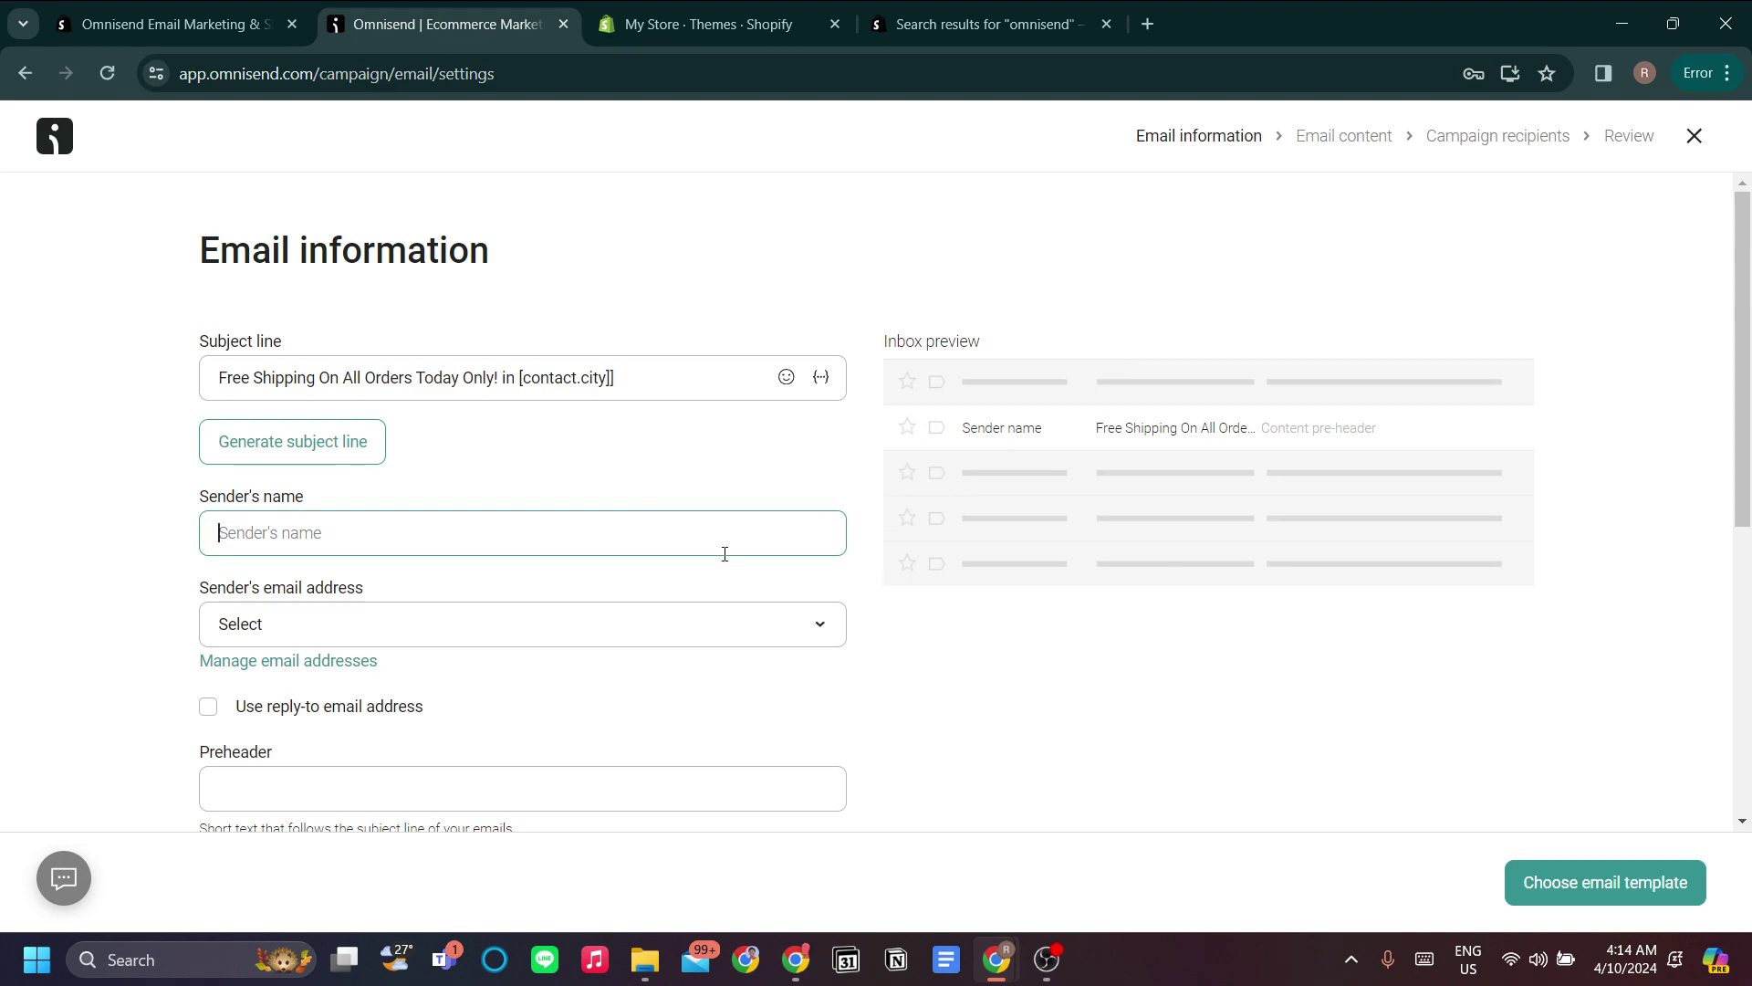
{"action": "type", "text": "So"}
{"action": "key", "text": "BackSpace"}
- Set the sender's email address to Shared Omnisend Email
{"action": "left_click", "coordinate": [819, 623]}
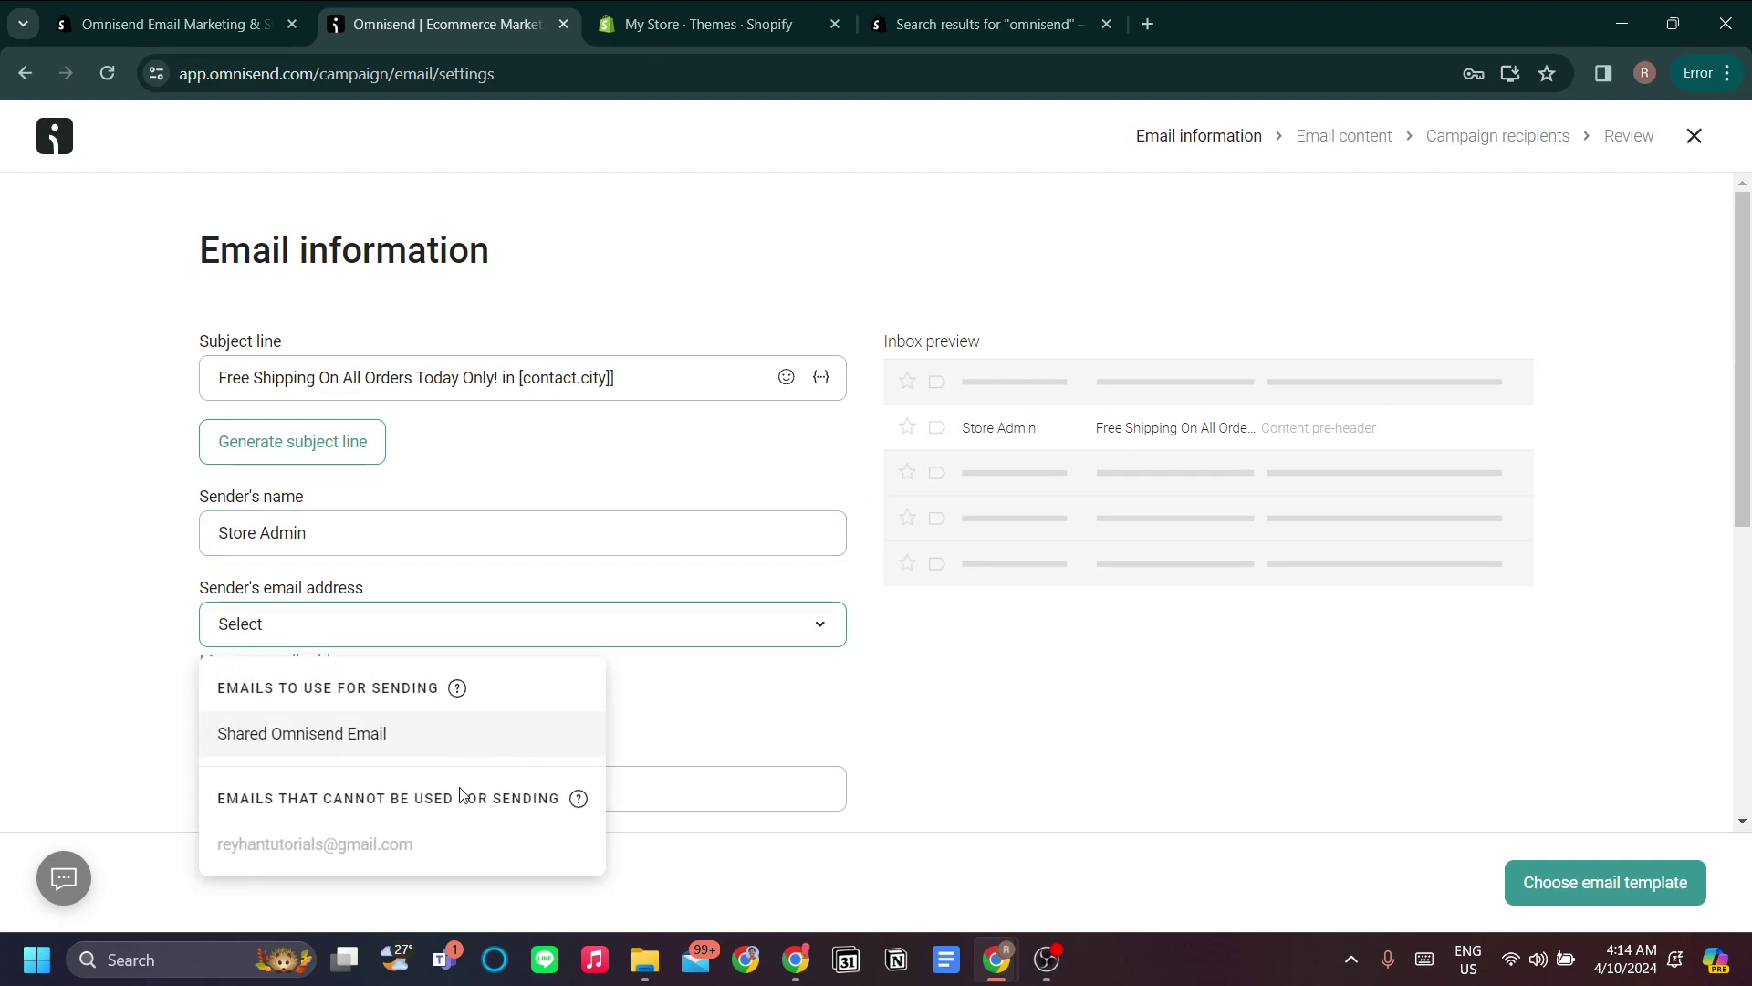
{"action": "left_click", "coordinate": [975, 708]}
{"action": "scroll", "coordinate": [978, 703], "scroll_direction": "down", "scroll_amount": 3}
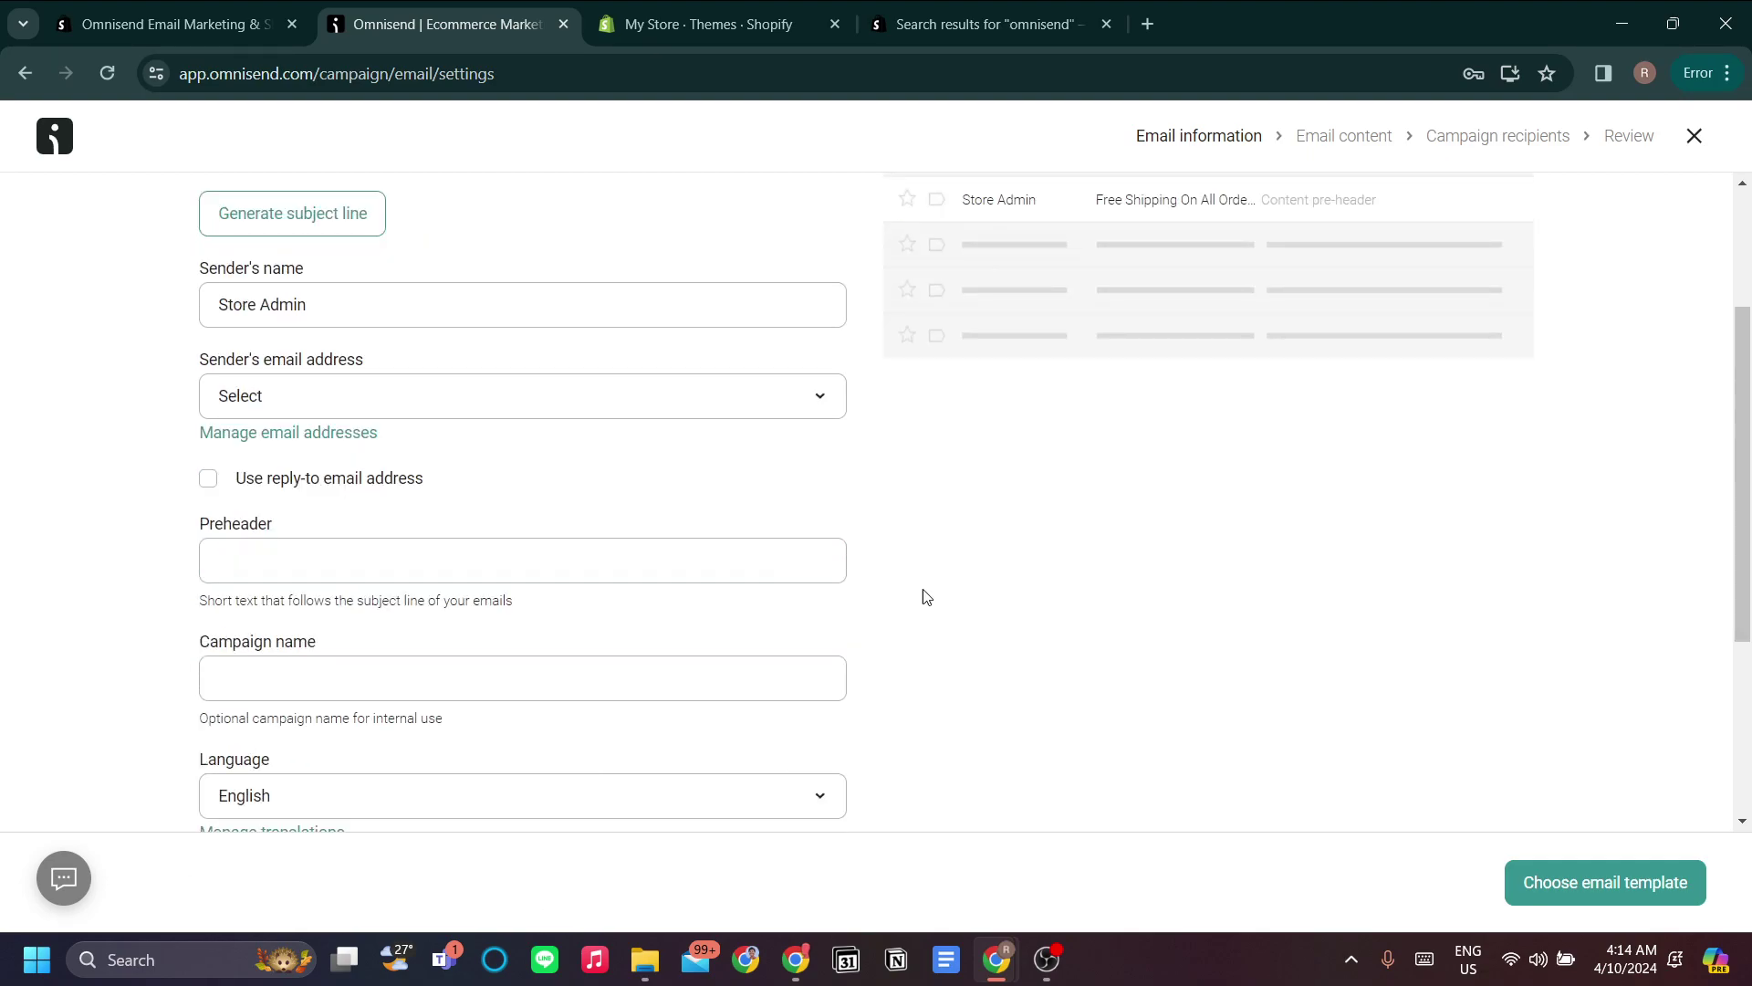
{"action": "left_click", "coordinate": [835, 401]}
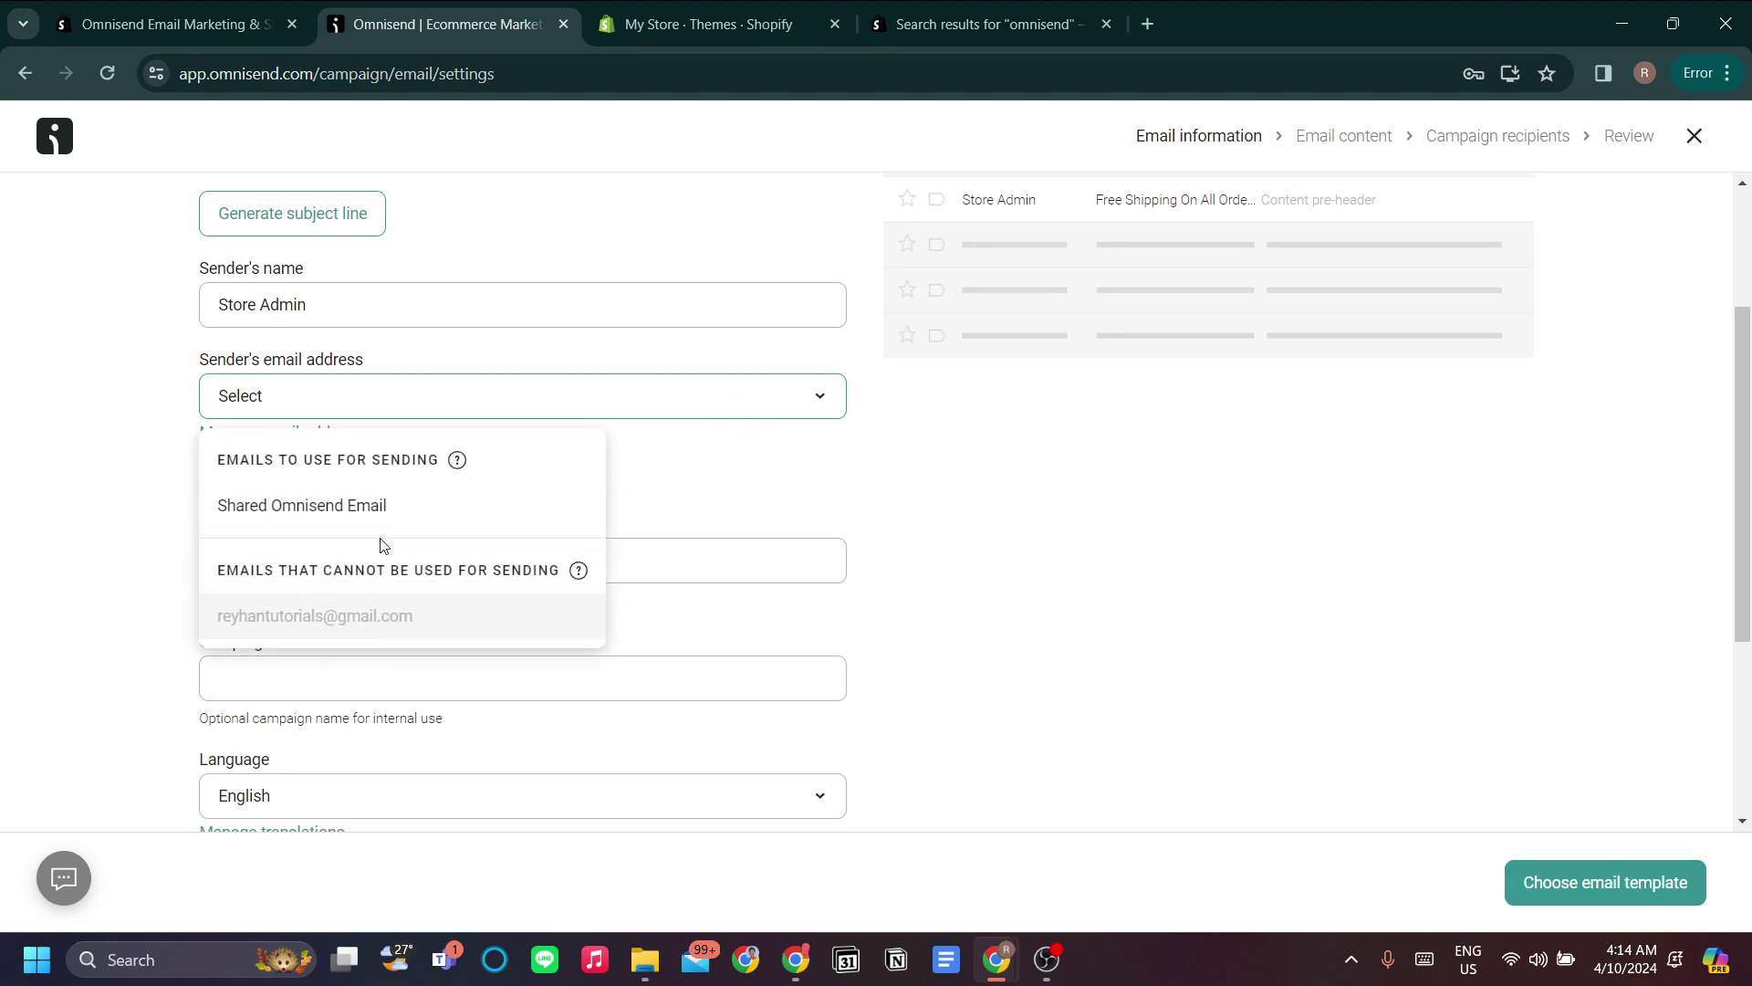
{"action": "left_click", "coordinate": [429, 504]}
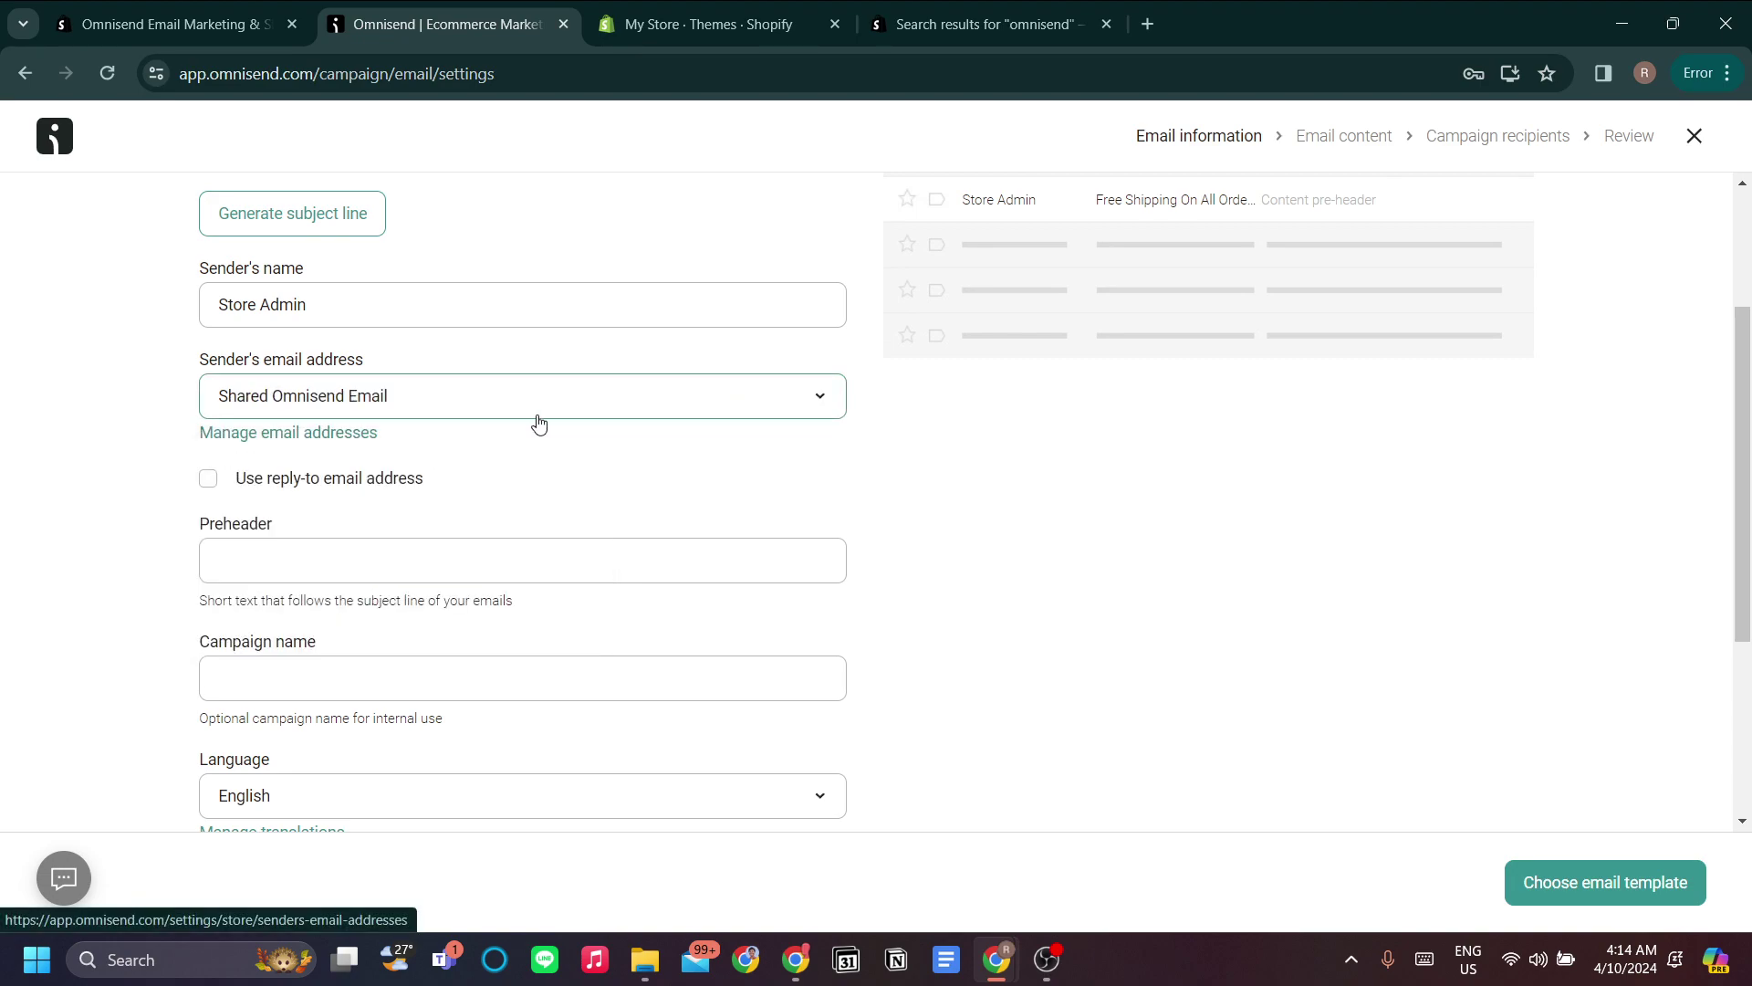
- Enter "Dont miss out on our free shipping" as the email's preheader
{"action": "scroll", "coordinate": [741, 467], "scroll_direction": "down", "scroll_amount": 1}
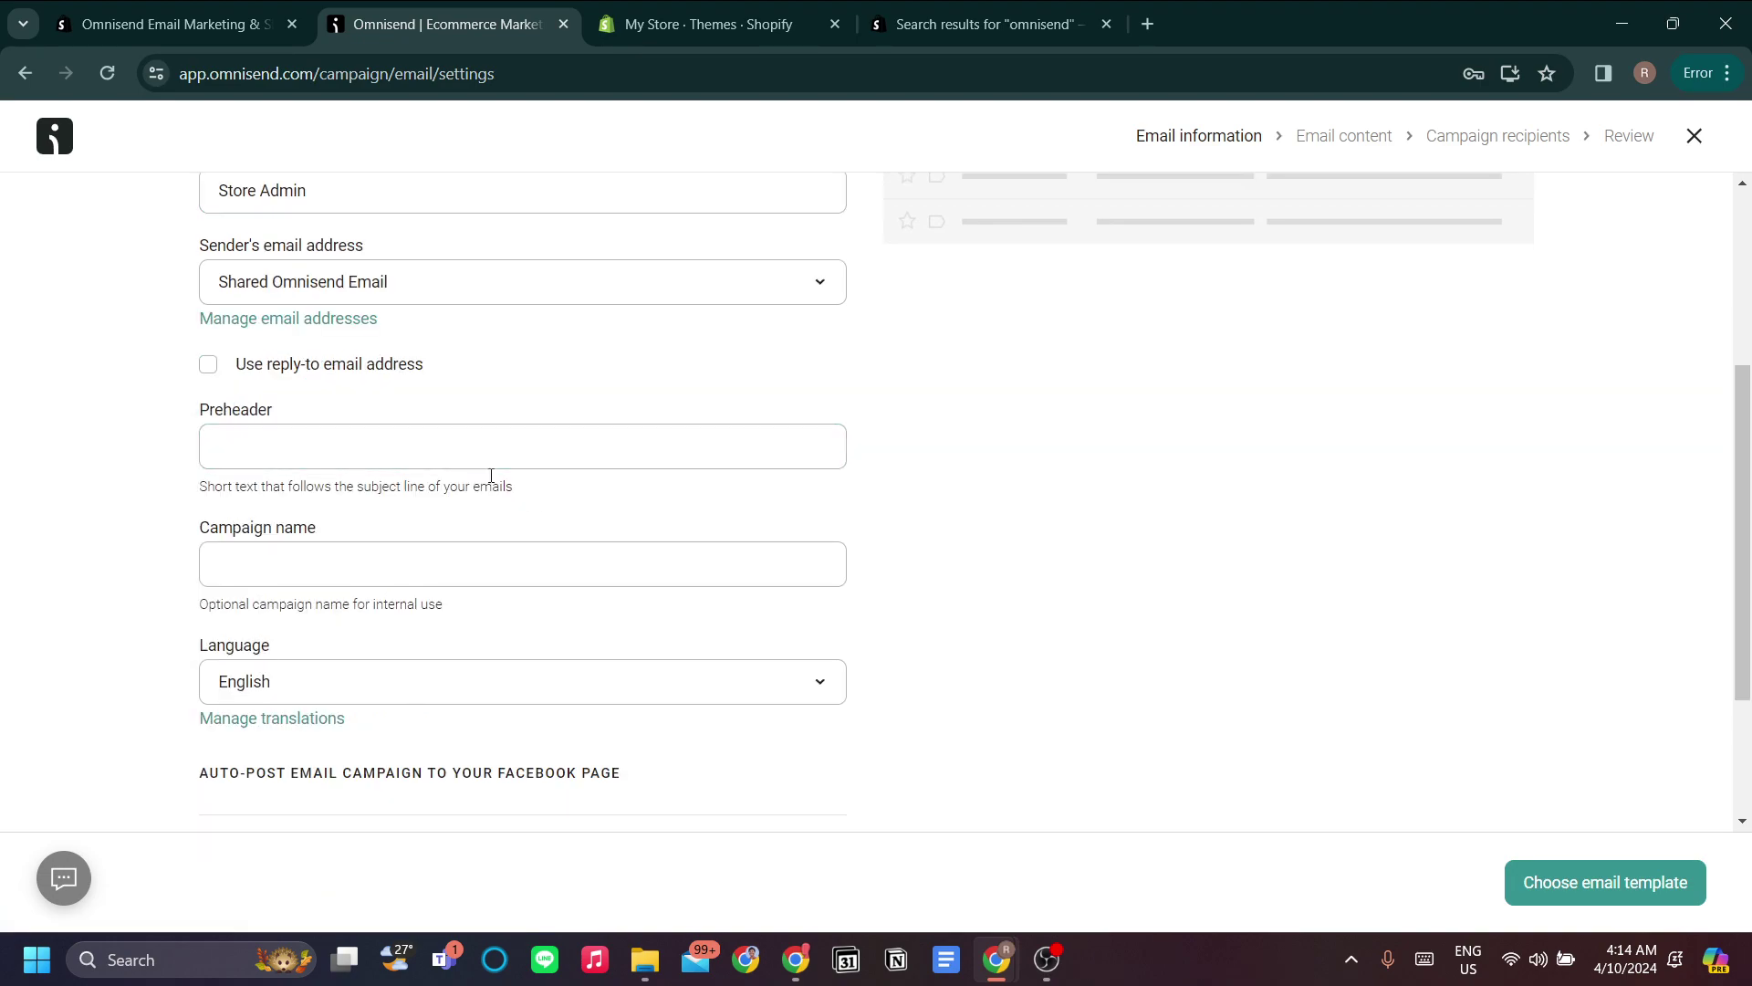
{"action": "scroll", "coordinate": [1284, 429], "scroll_direction": "up", "scroll_amount": 4}
{"action": "scroll", "coordinate": [527, 528], "scroll_direction": "down", "scroll_amount": 2}
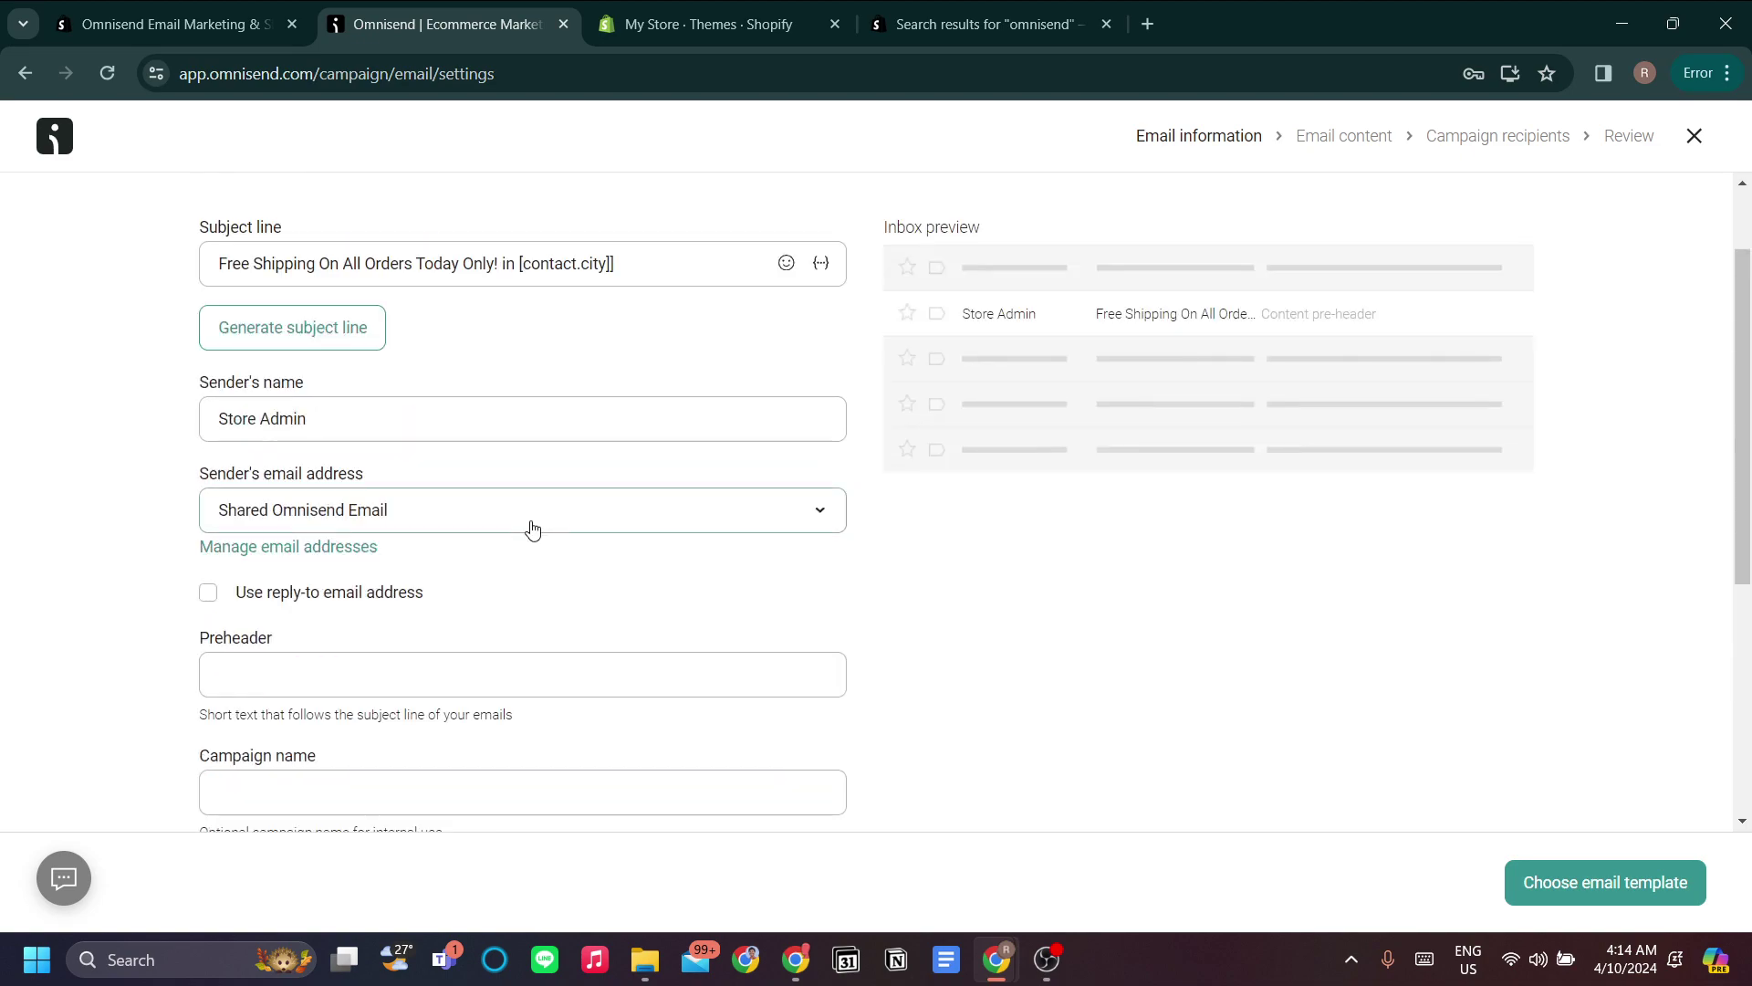
{"action": "scroll", "coordinate": [553, 538], "scroll_direction": "down", "scroll_amount": 1}
{"action": "left_click", "coordinate": [377, 462]}
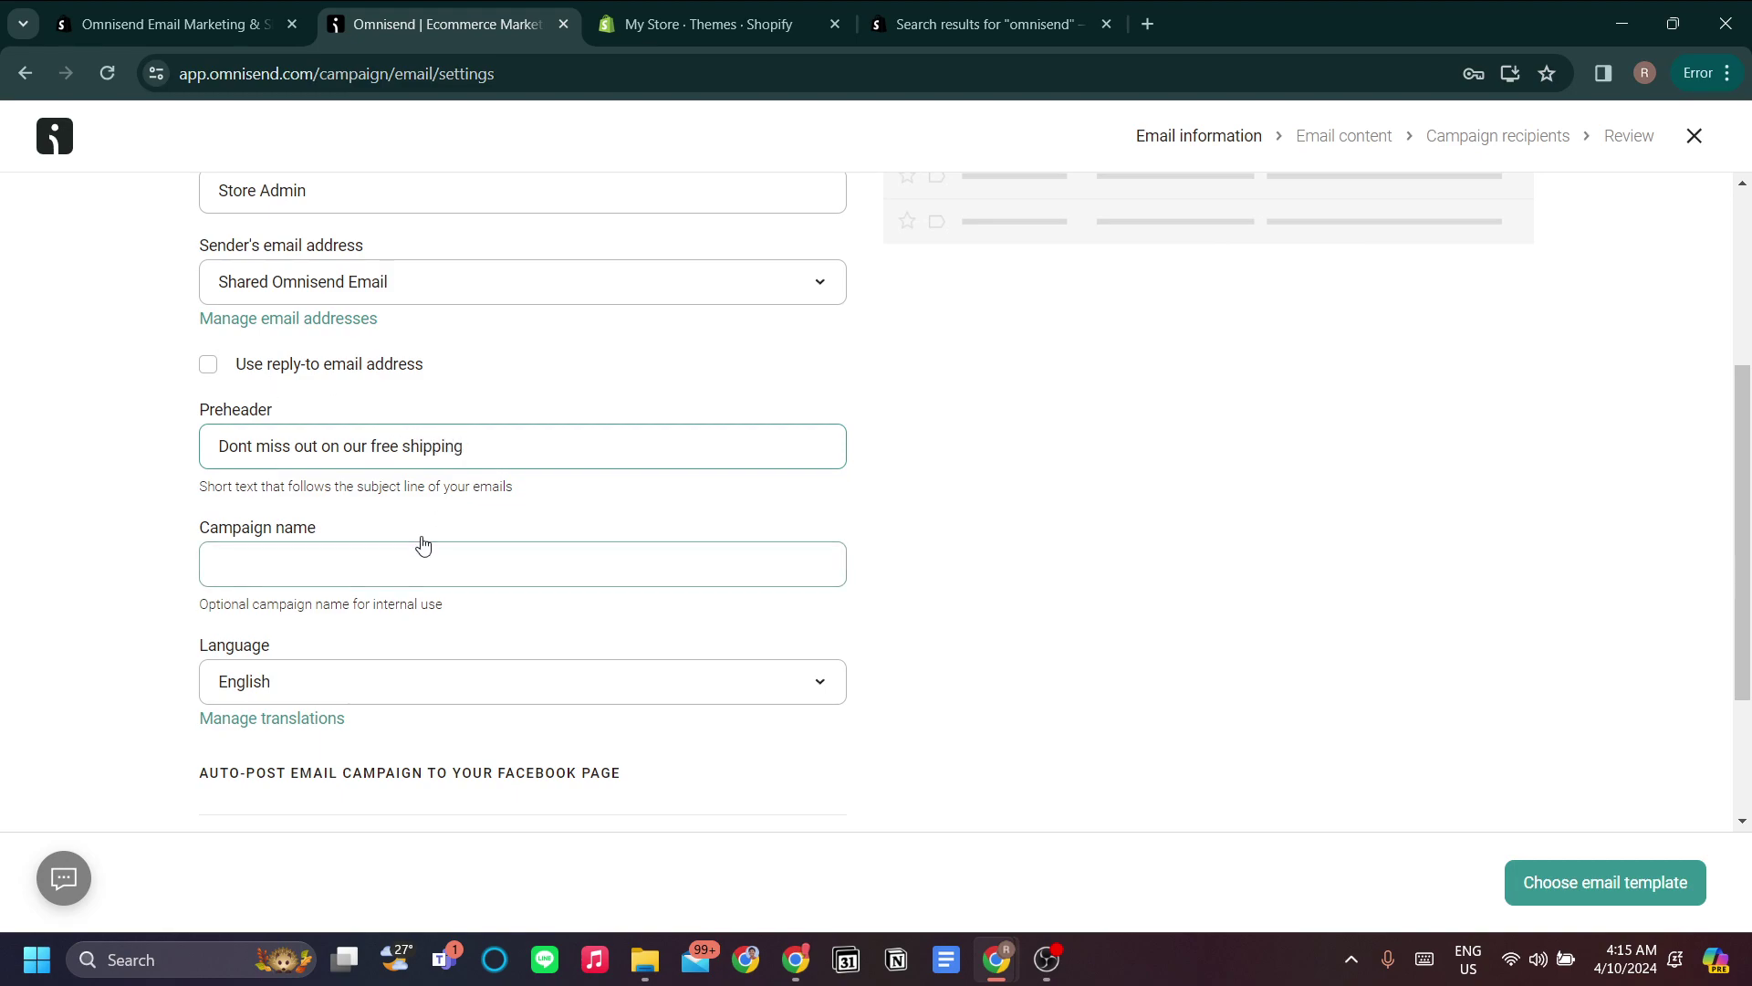
- Name the campaign "Acquisition" and continue to the email template selection
{"action": "left_click", "coordinate": [422, 550]}
{"action": "left_click", "coordinate": [766, 576]}
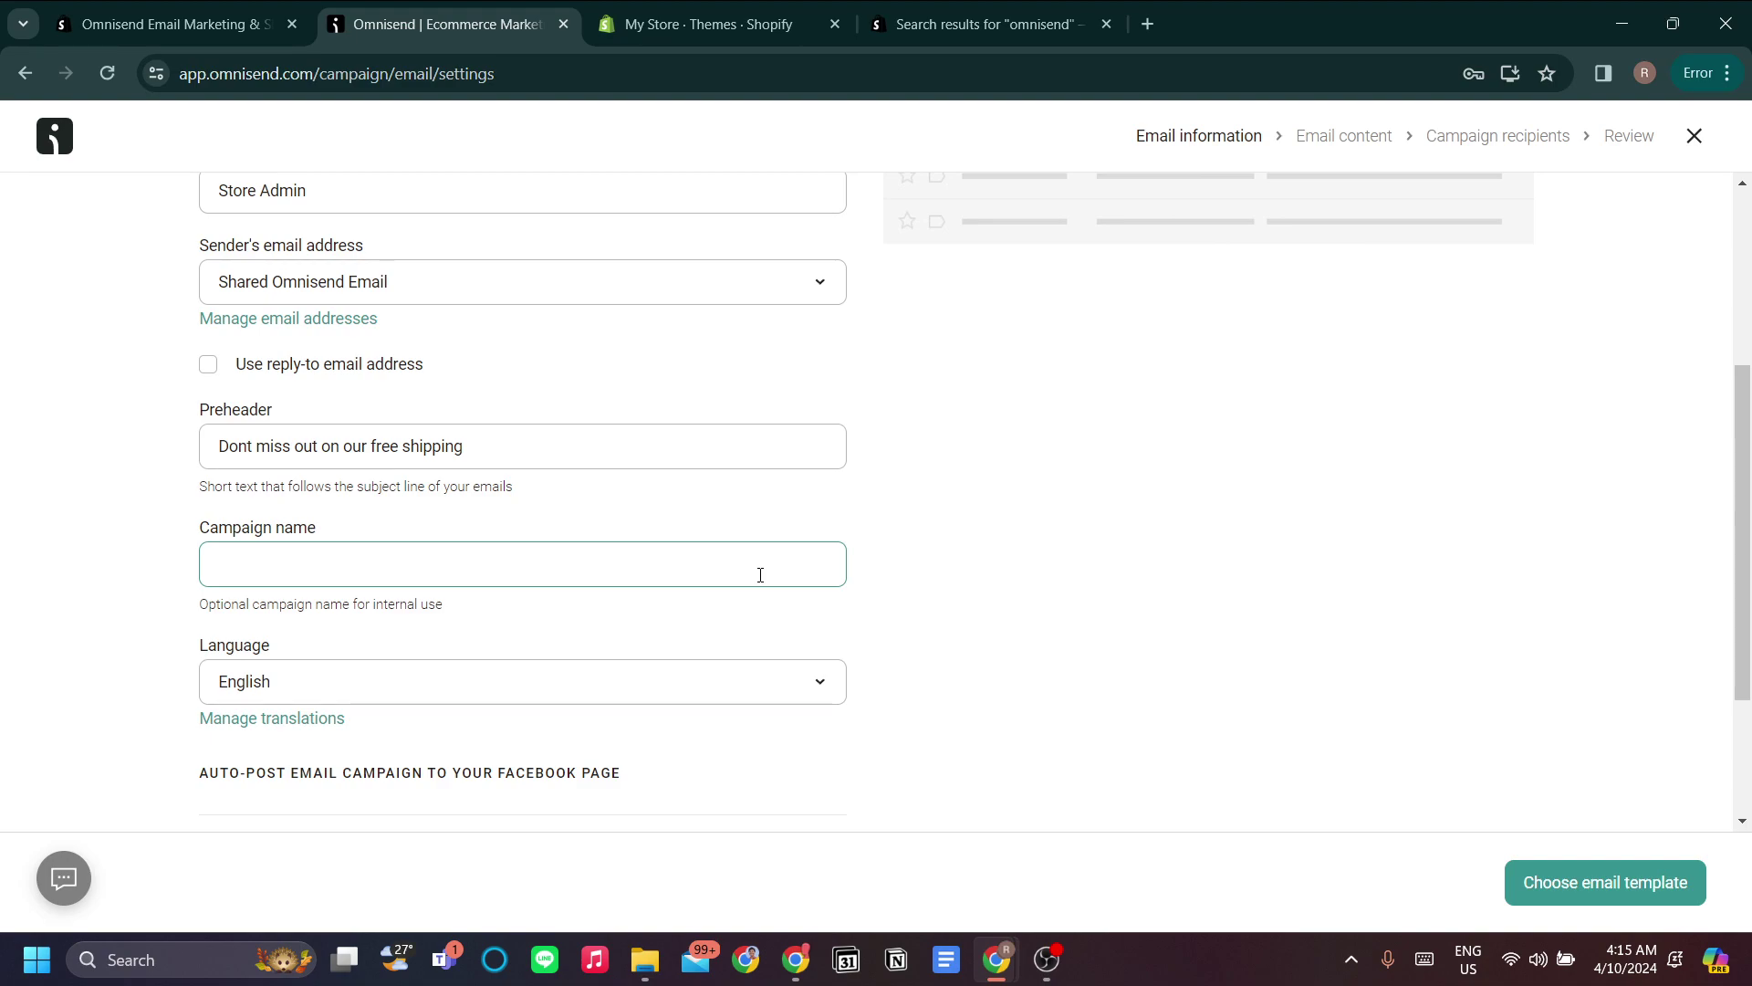
{"action": "triple_click", "coordinate": [761, 574]}
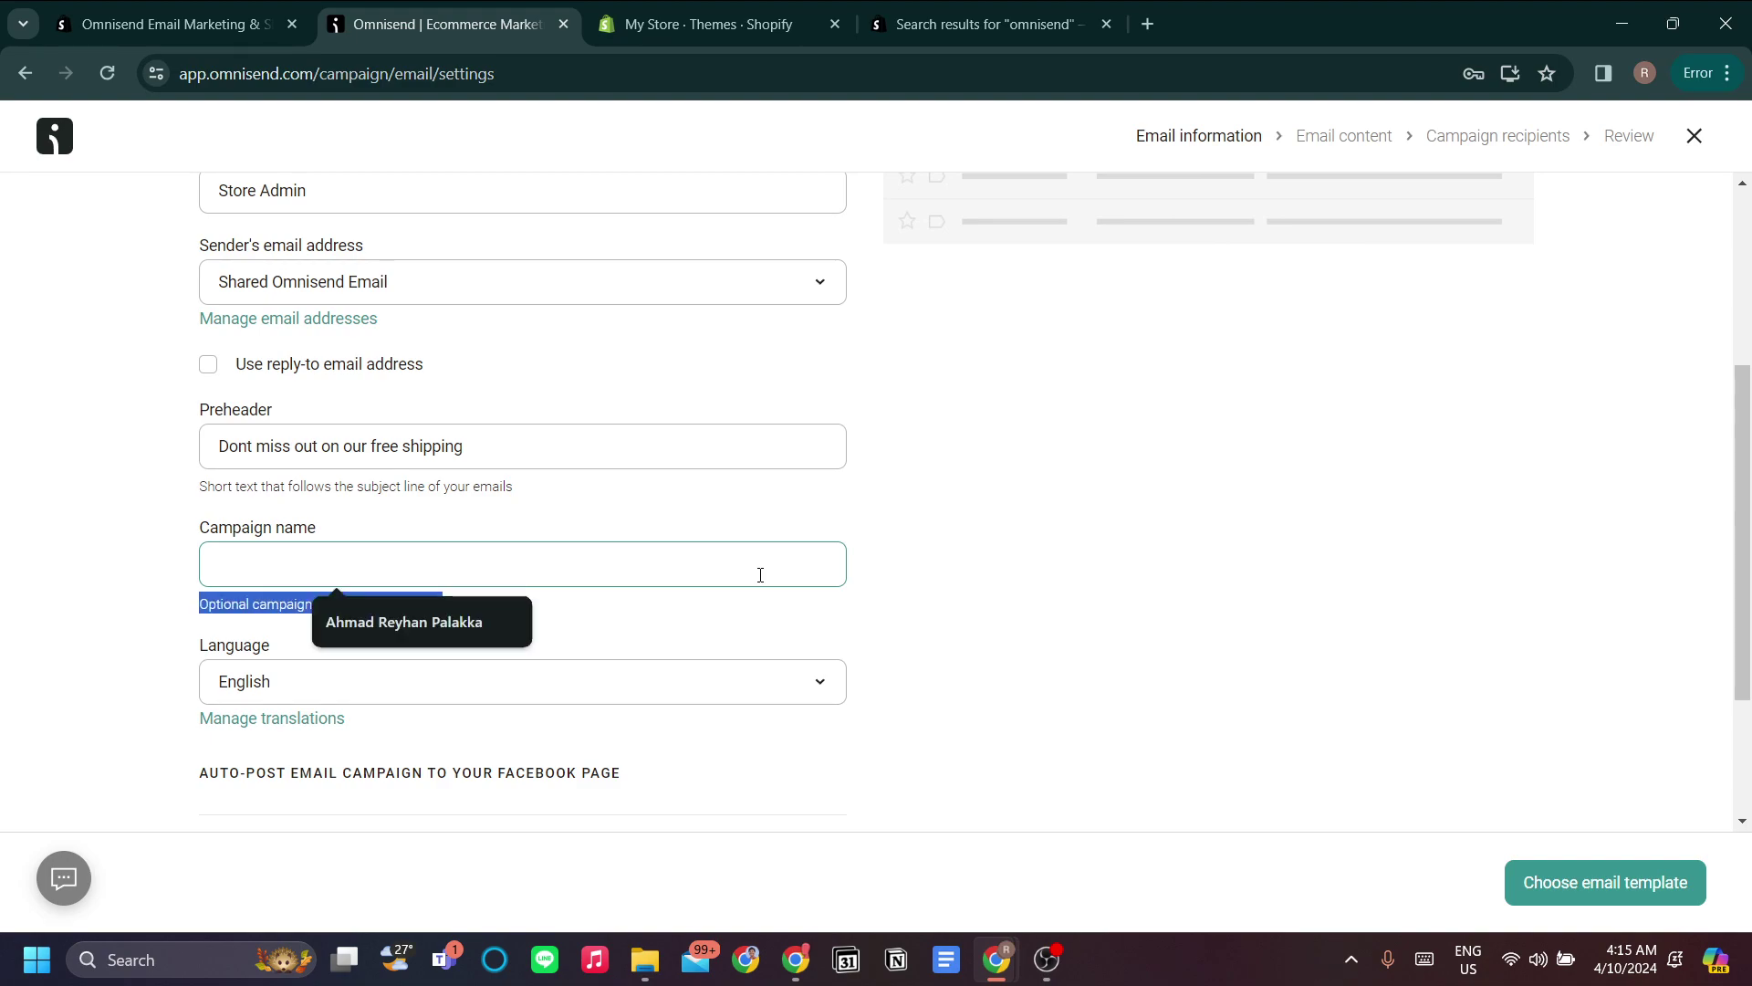
{"action": "type", "text": "Ad"}
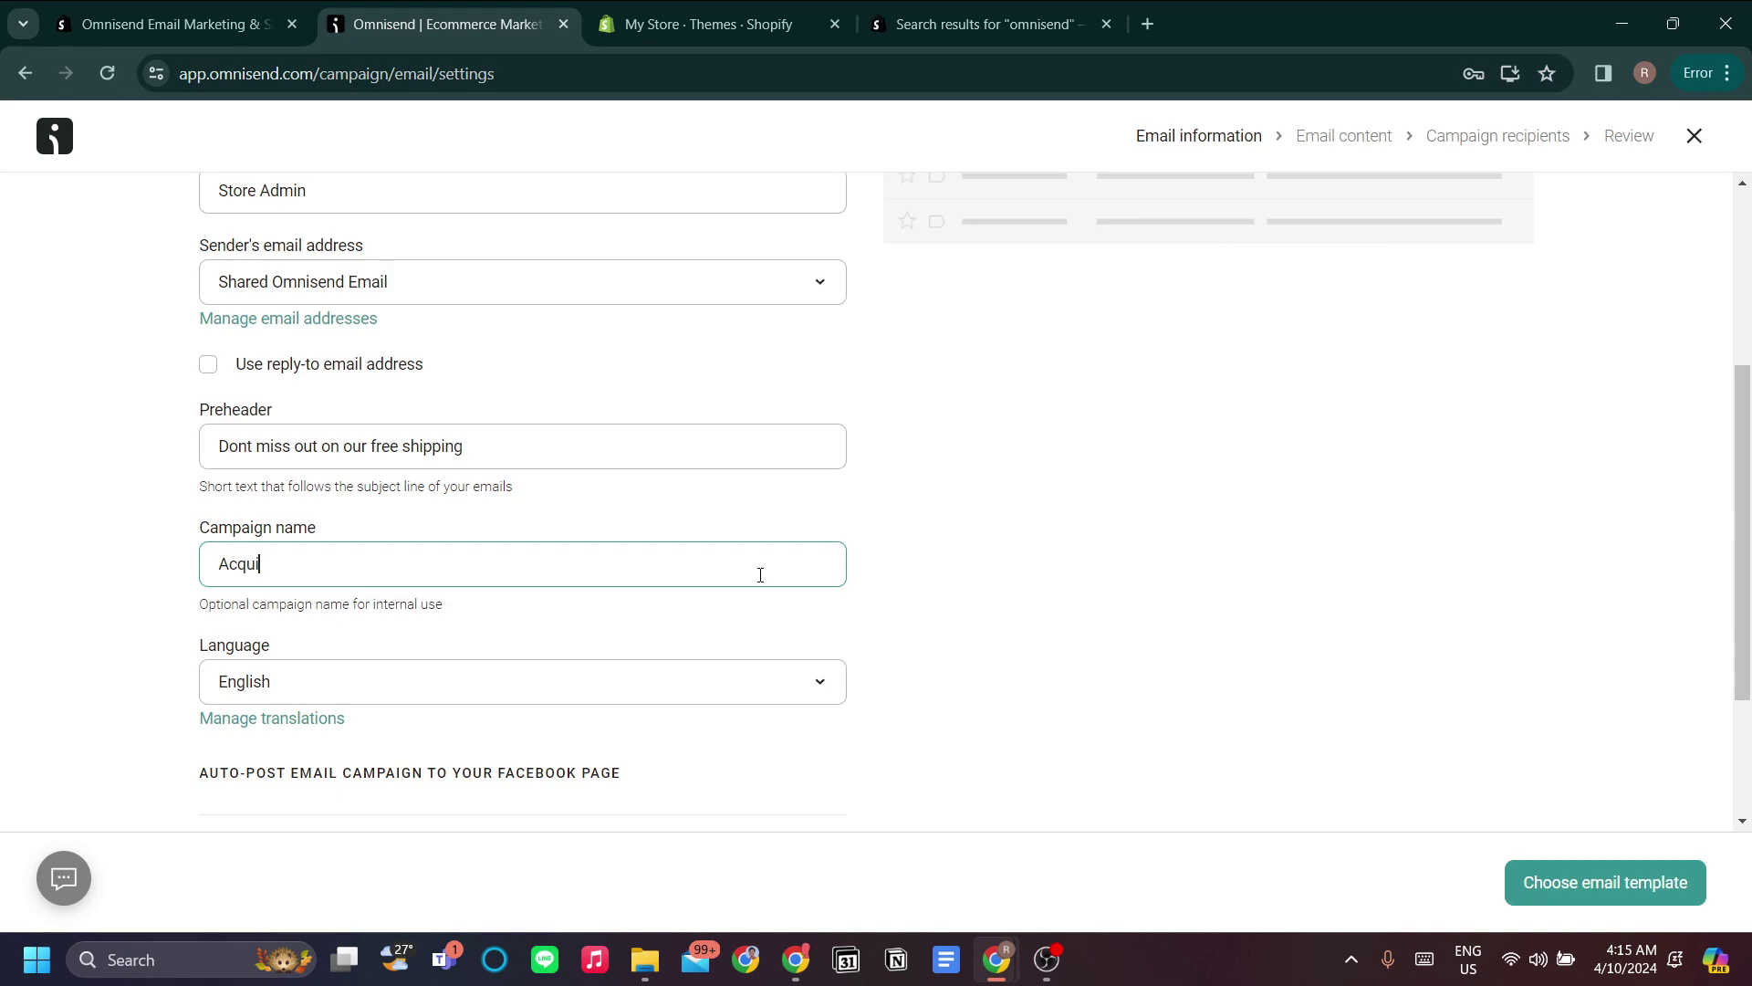
{"action": "scroll", "coordinate": [906, 594], "scroll_direction": "down", "scroll_amount": 3}
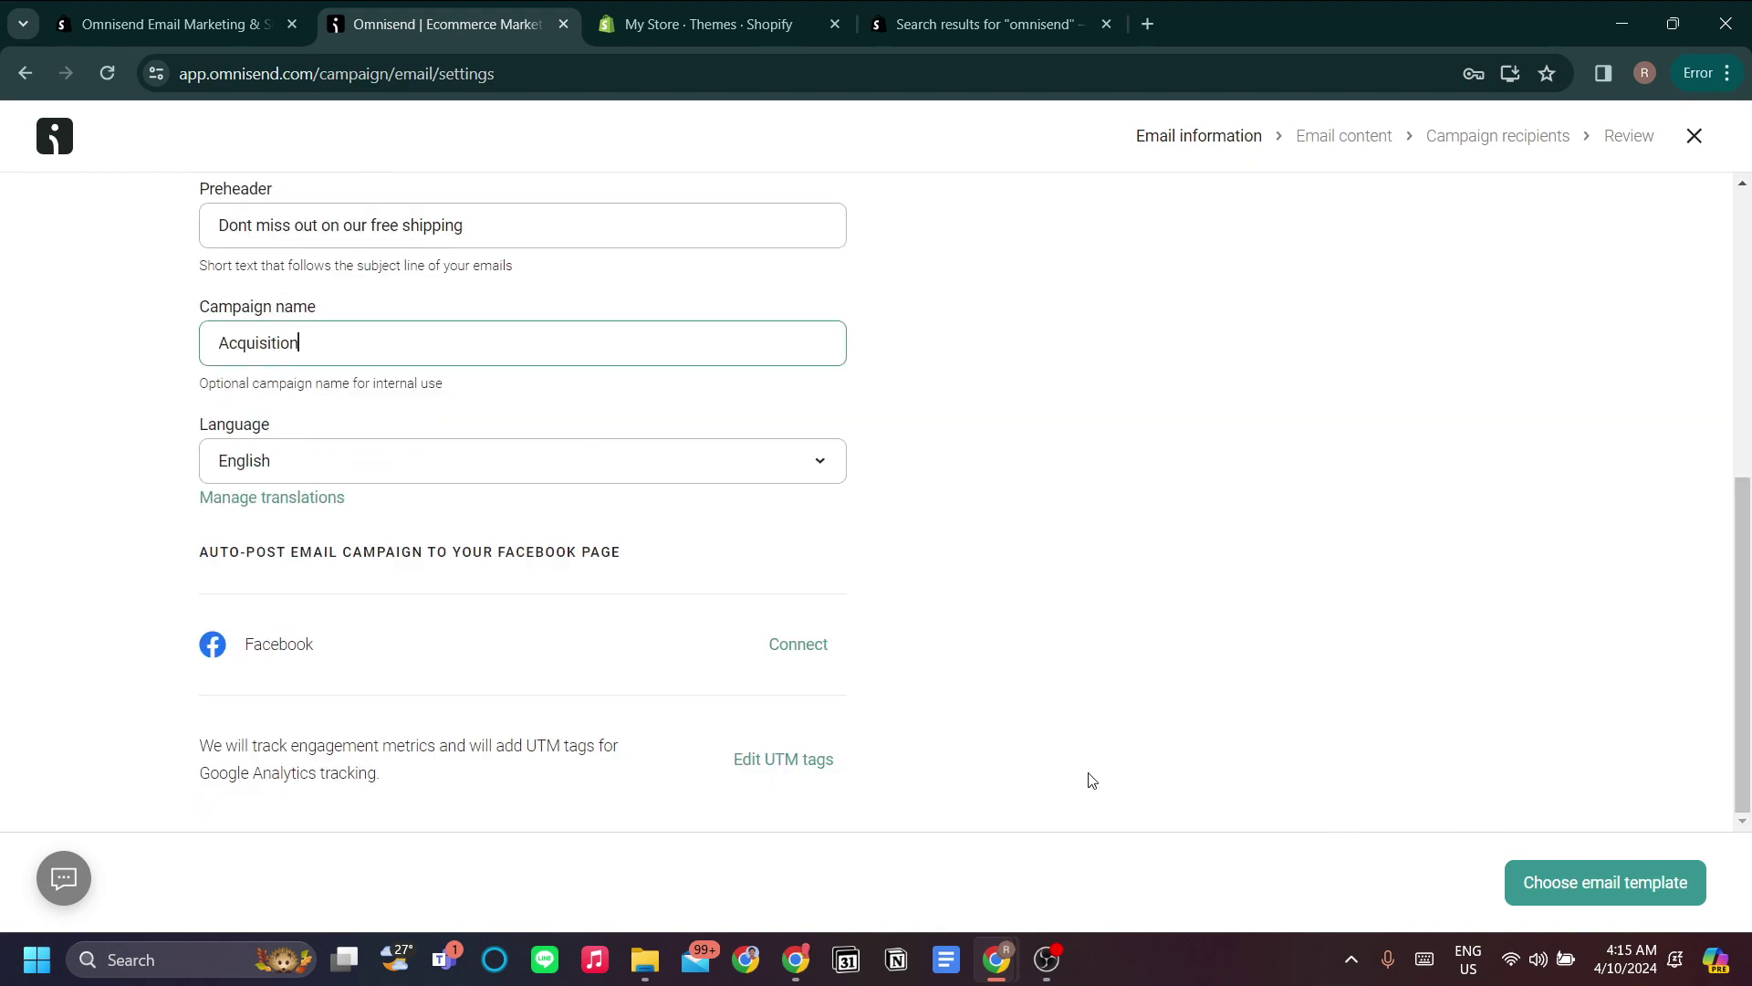
{"action": "left_click", "coordinate": [1637, 876]}
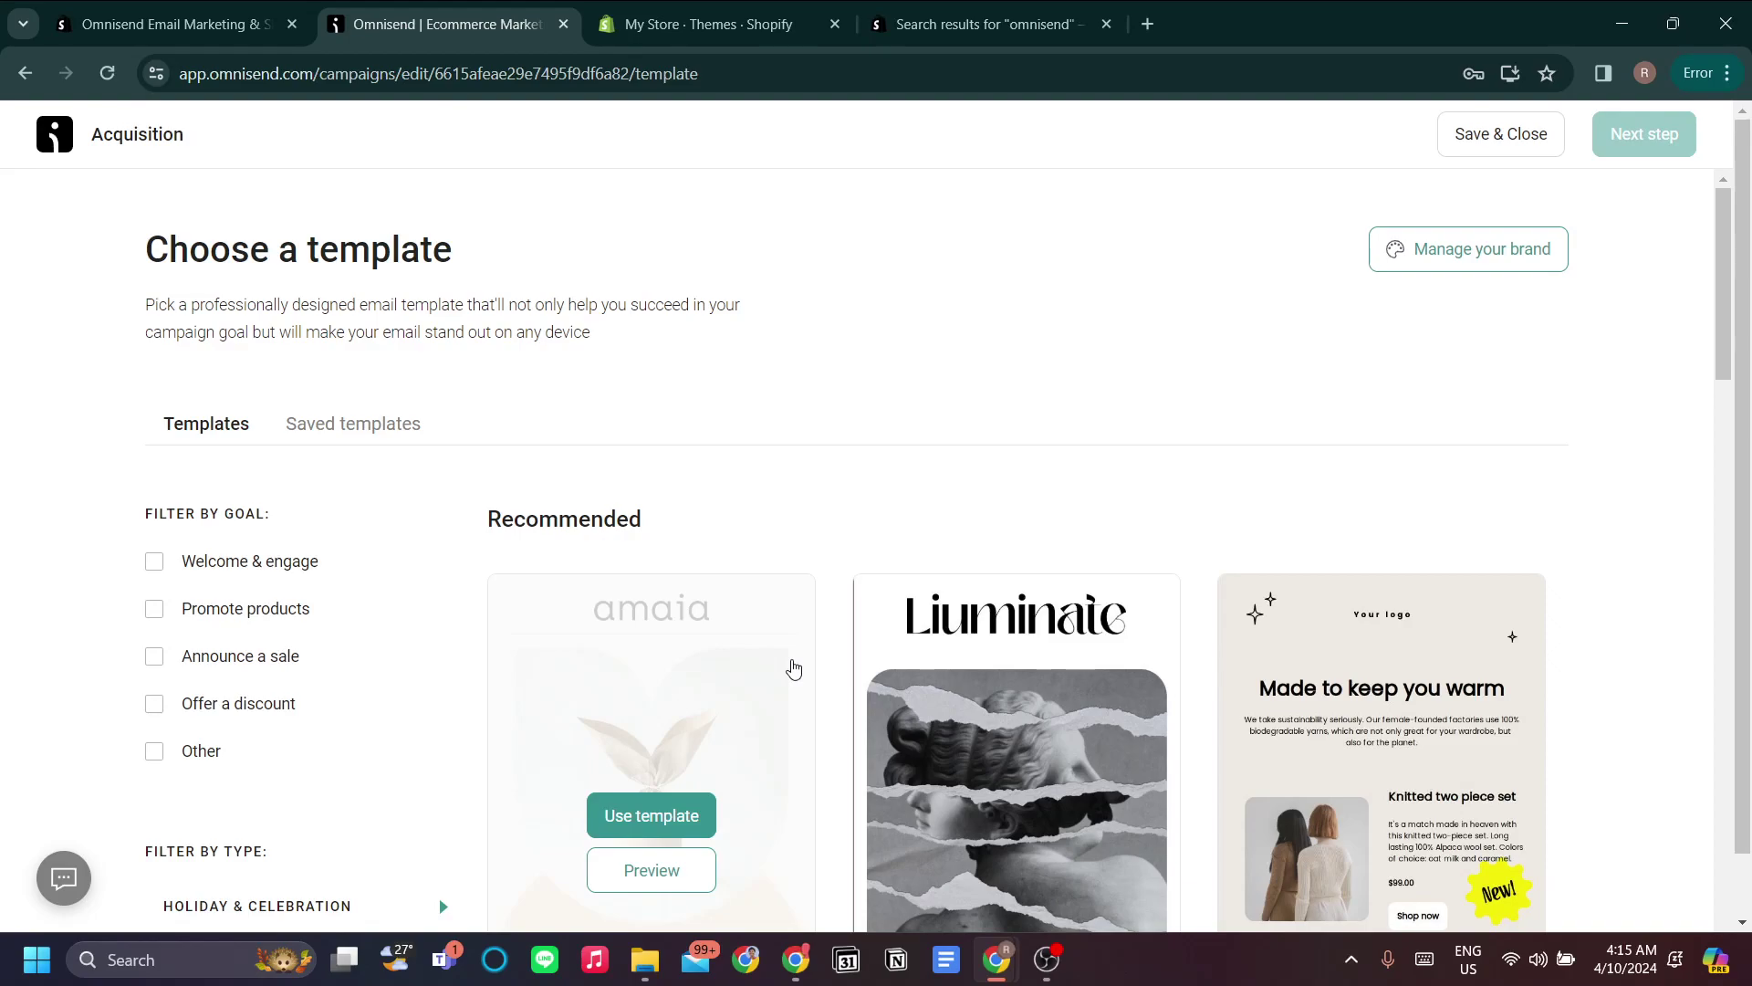
- Browse the recommended email templates and the designs listed under All templates
{"action": "scroll", "coordinate": [939, 578], "scroll_direction": "down", "scroll_amount": 5}
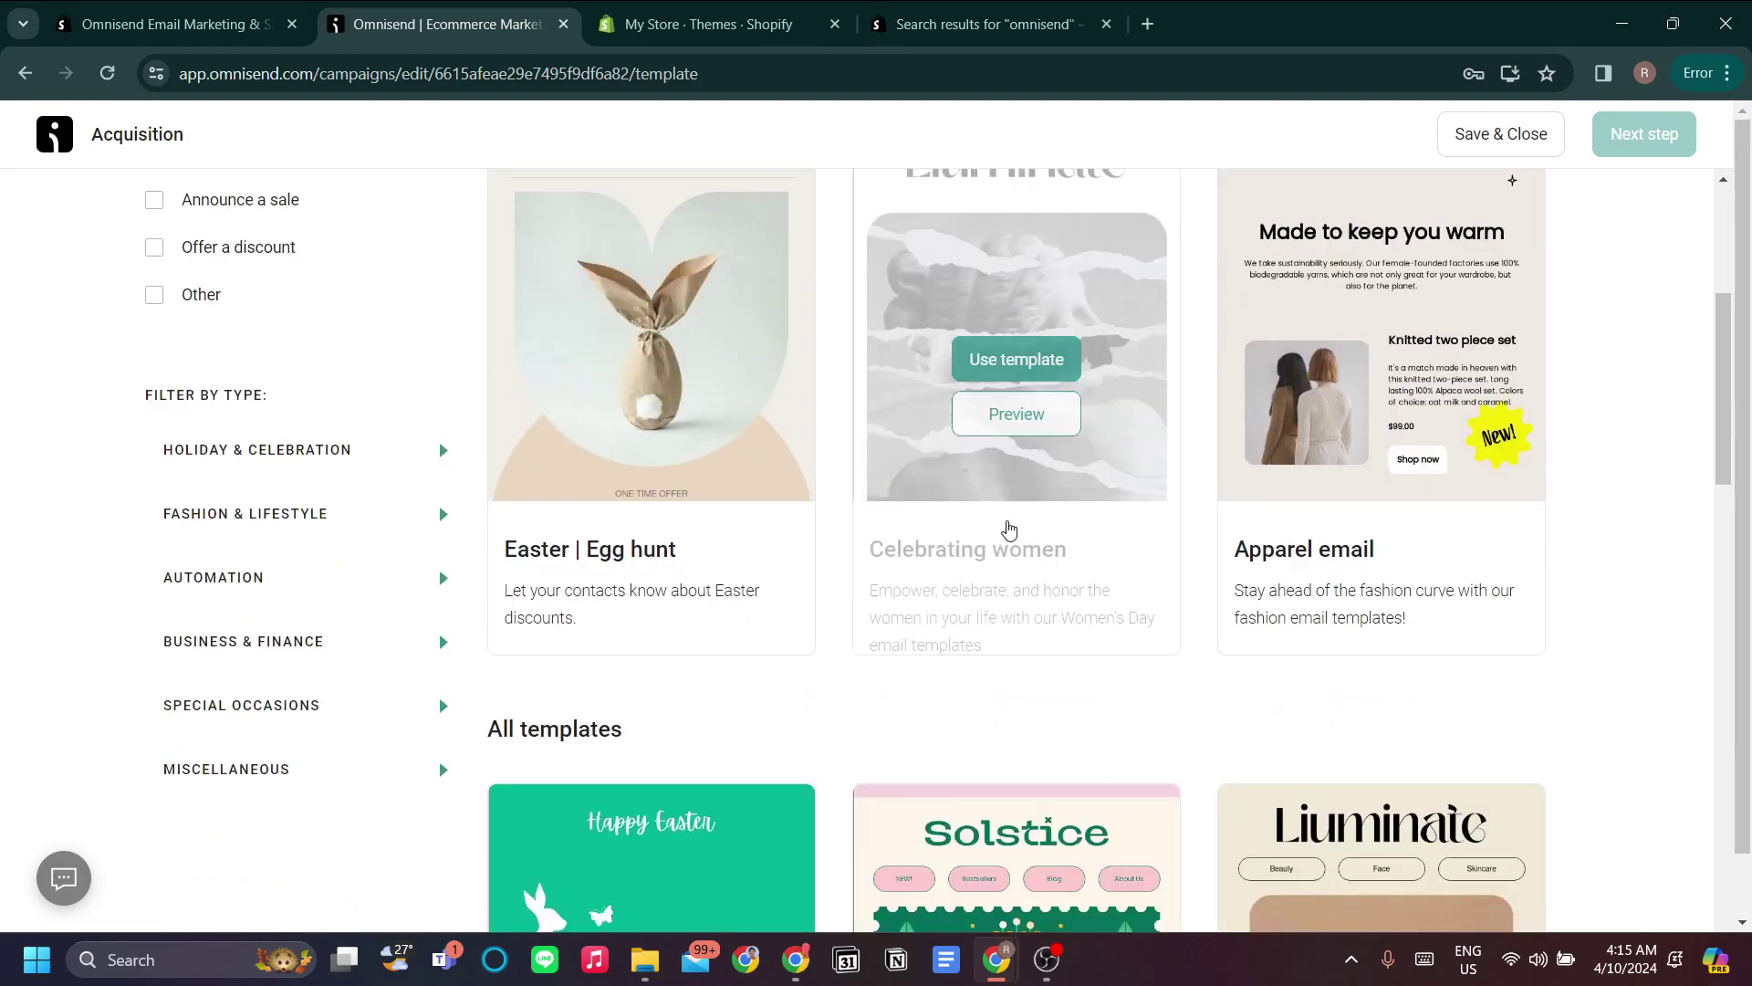
{"action": "scroll", "coordinate": [1136, 607], "scroll_direction": "up", "scroll_amount": 4}
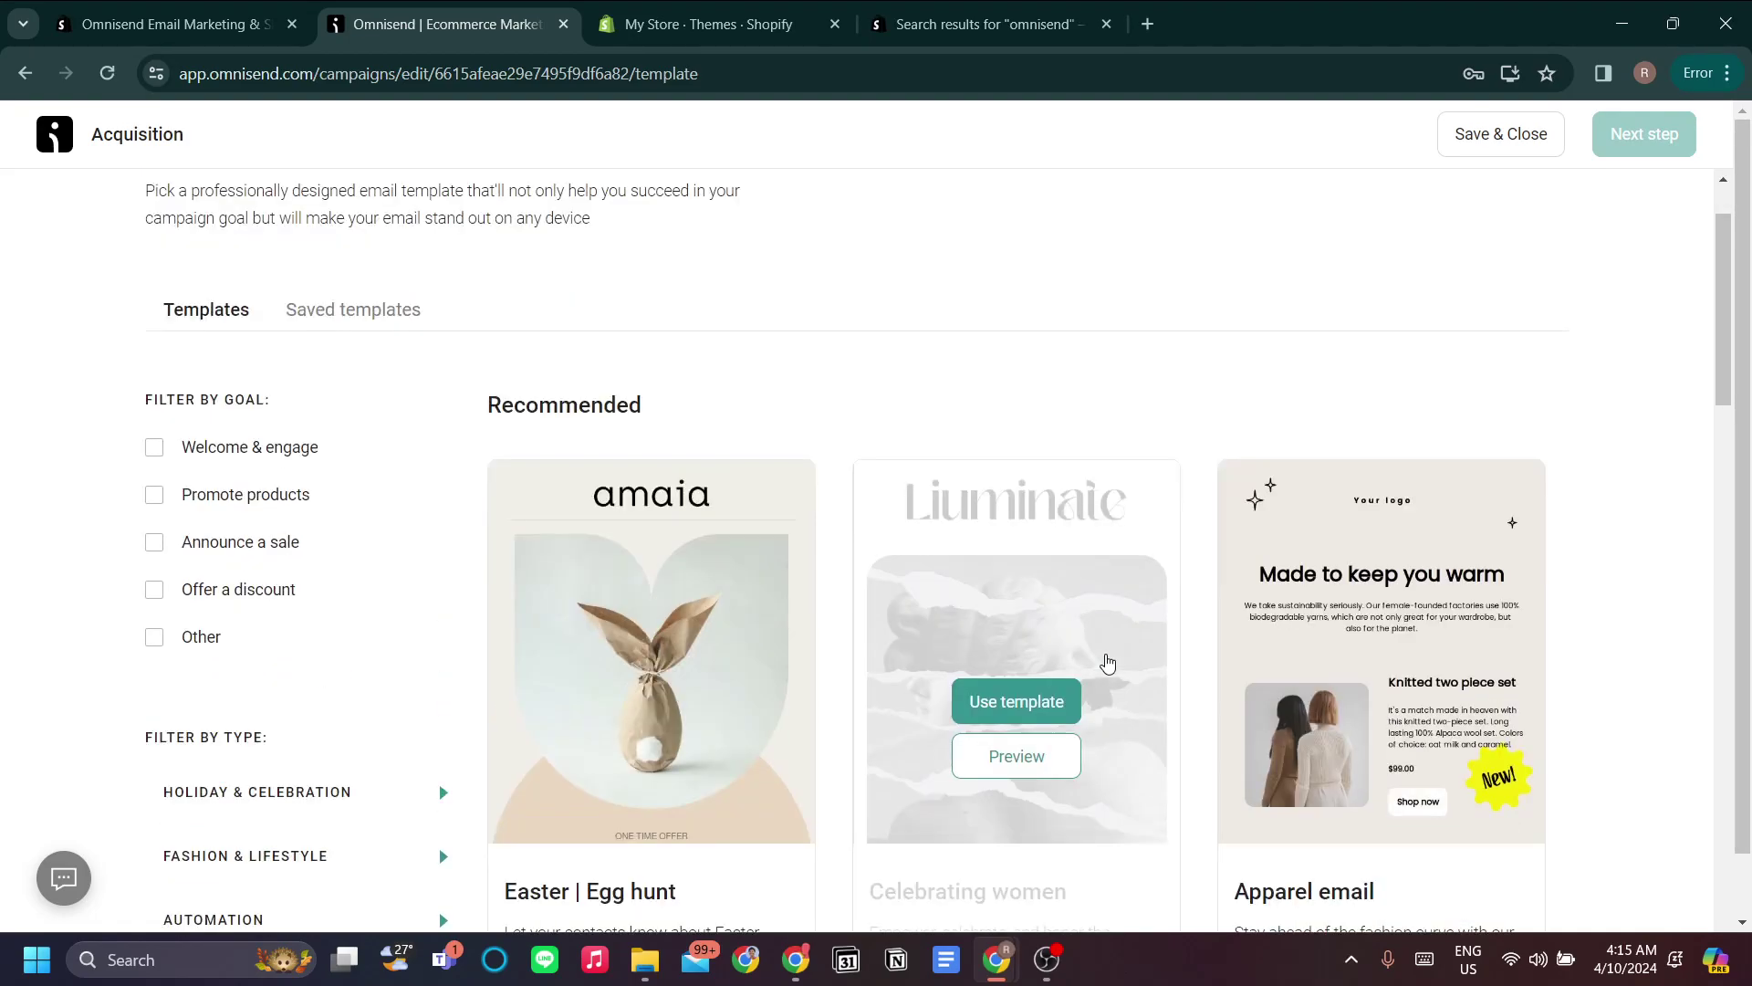
{"action": "scroll", "coordinate": [1107, 664], "scroll_direction": "down", "scroll_amount": 1}
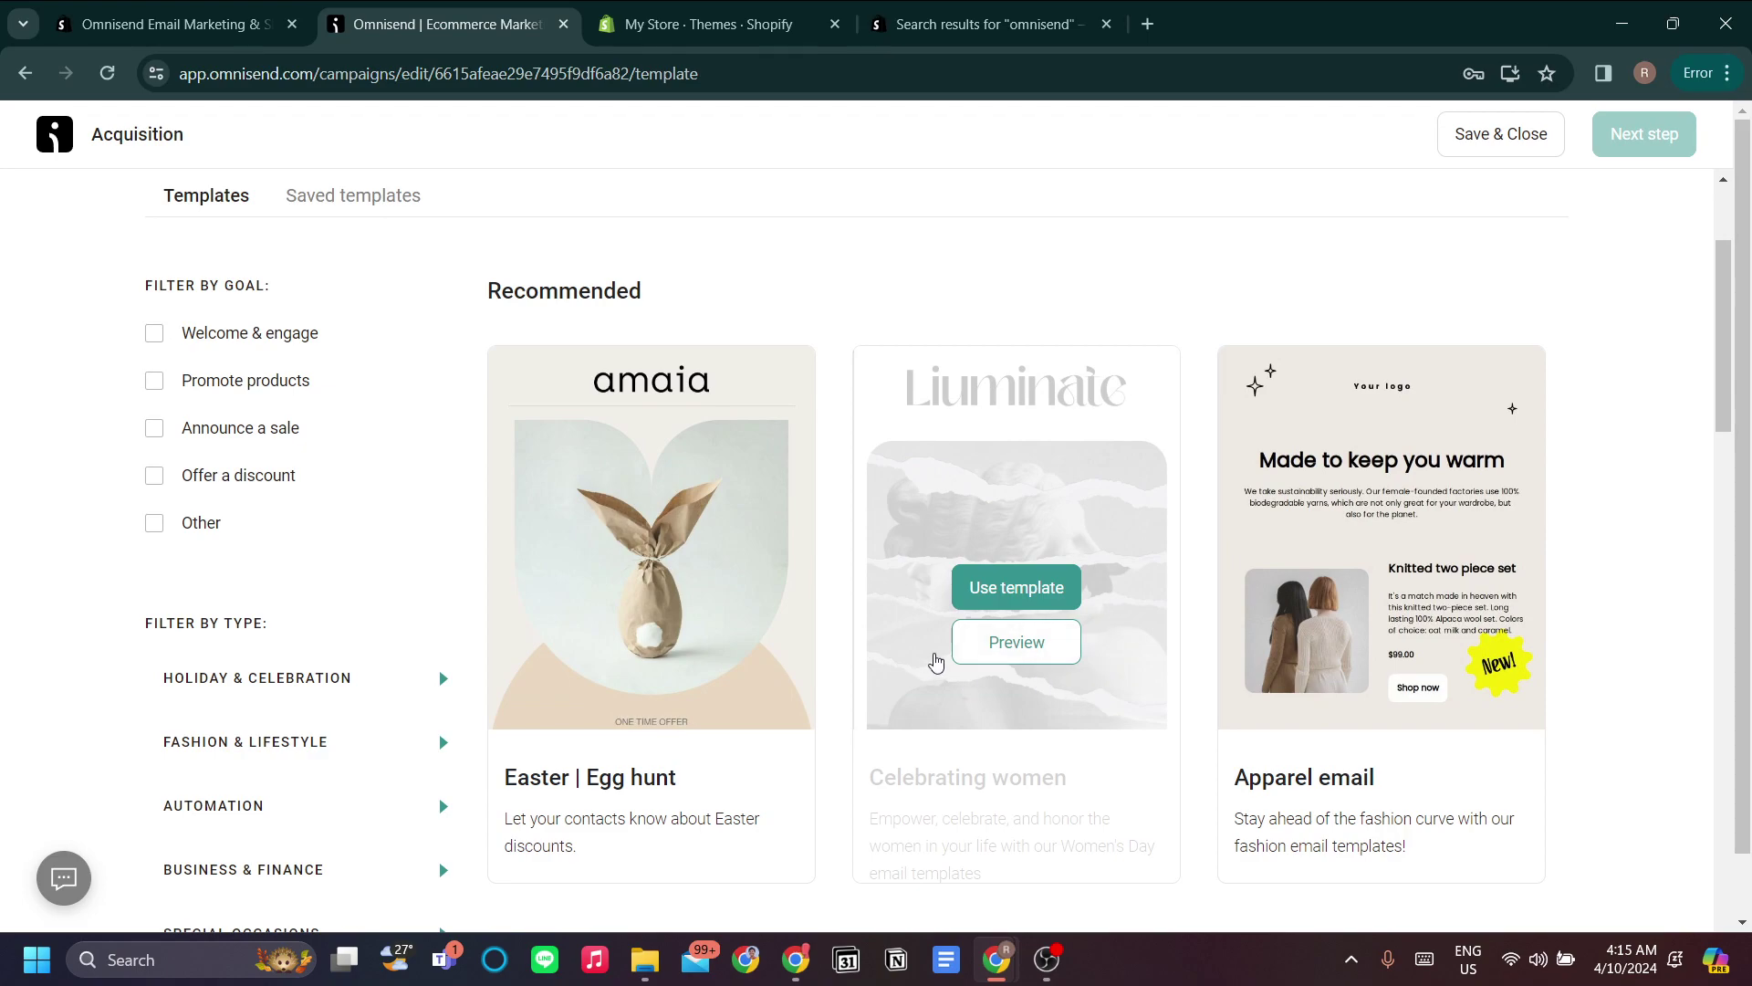
{"action": "scroll", "coordinate": [1092, 649], "scroll_direction": "down", "scroll_amount": 9}
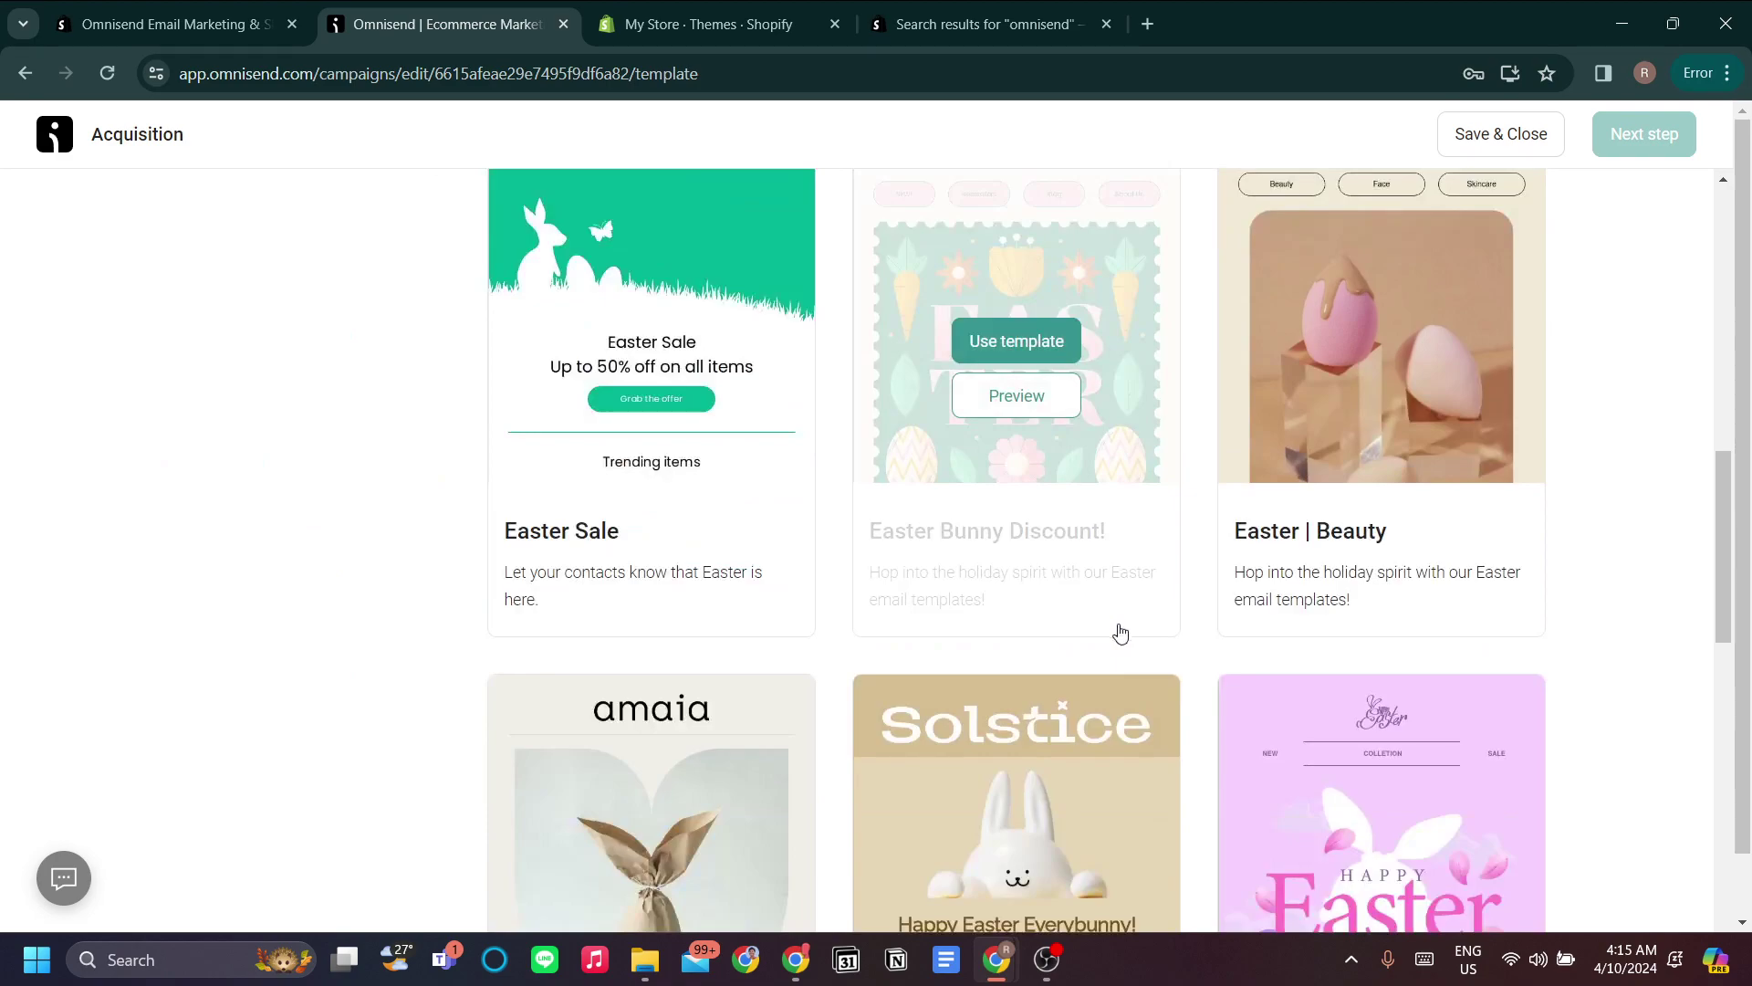
{"action": "scroll", "coordinate": [1110, 643], "scroll_direction": "down", "scroll_amount": 4}
{"action": "scroll", "coordinate": [1108, 642], "scroll_direction": "down", "scroll_amount": 6}
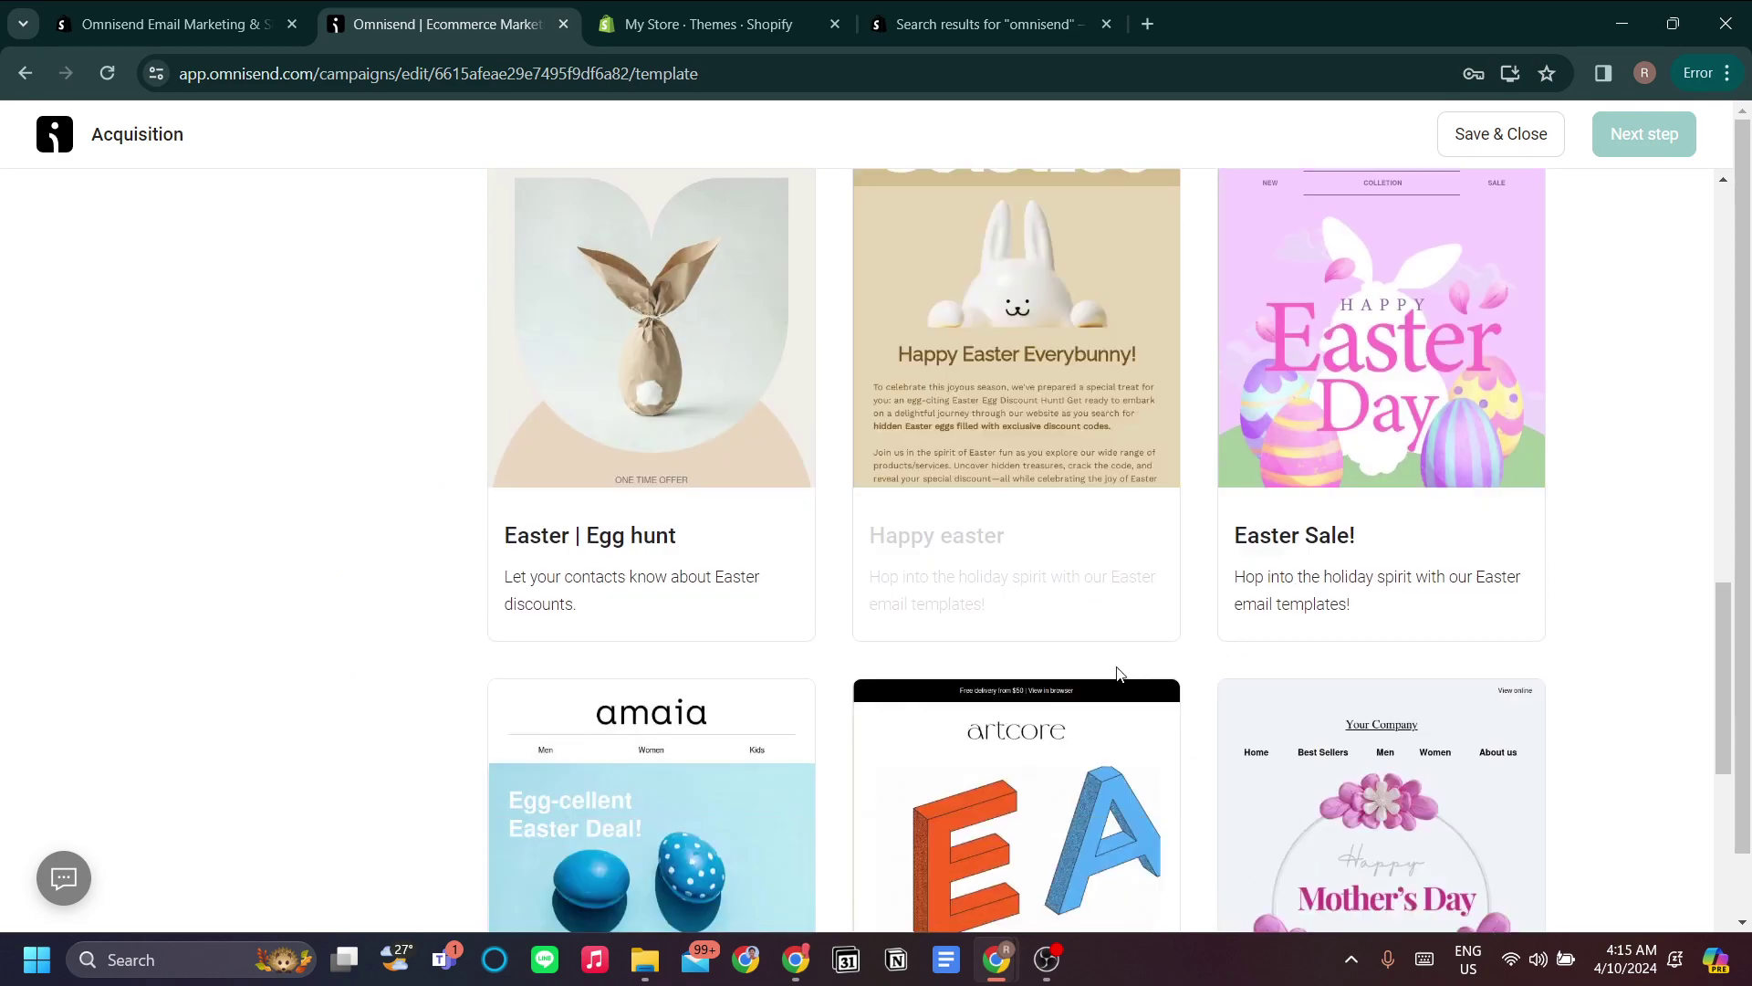
{"action": "scroll", "coordinate": [1126, 677], "scroll_direction": "up", "scroll_amount": 6}
{"action": "scroll", "coordinate": [1125, 666], "scroll_direction": "down", "scroll_amount": 6}
{"action": "scroll", "coordinate": [1086, 566], "scroll_direction": "up", "scroll_amount": 12}
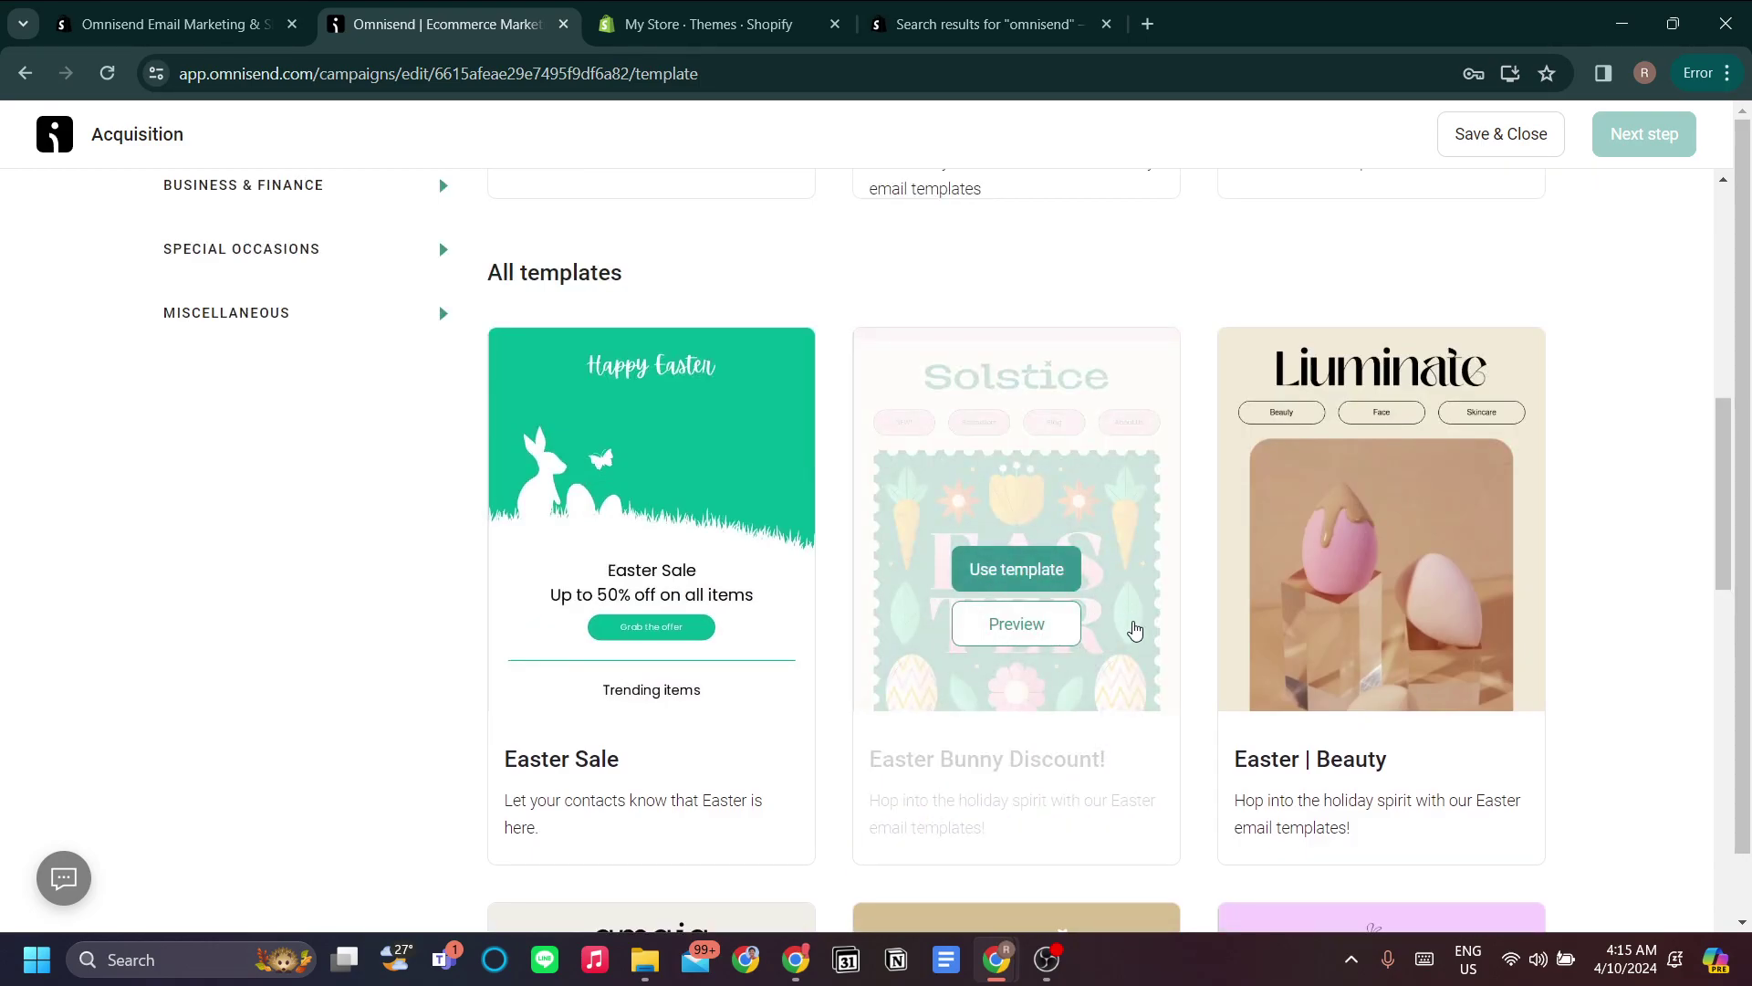
{"action": "scroll", "coordinate": [1135, 628], "scroll_direction": "down", "scroll_amount": 12}
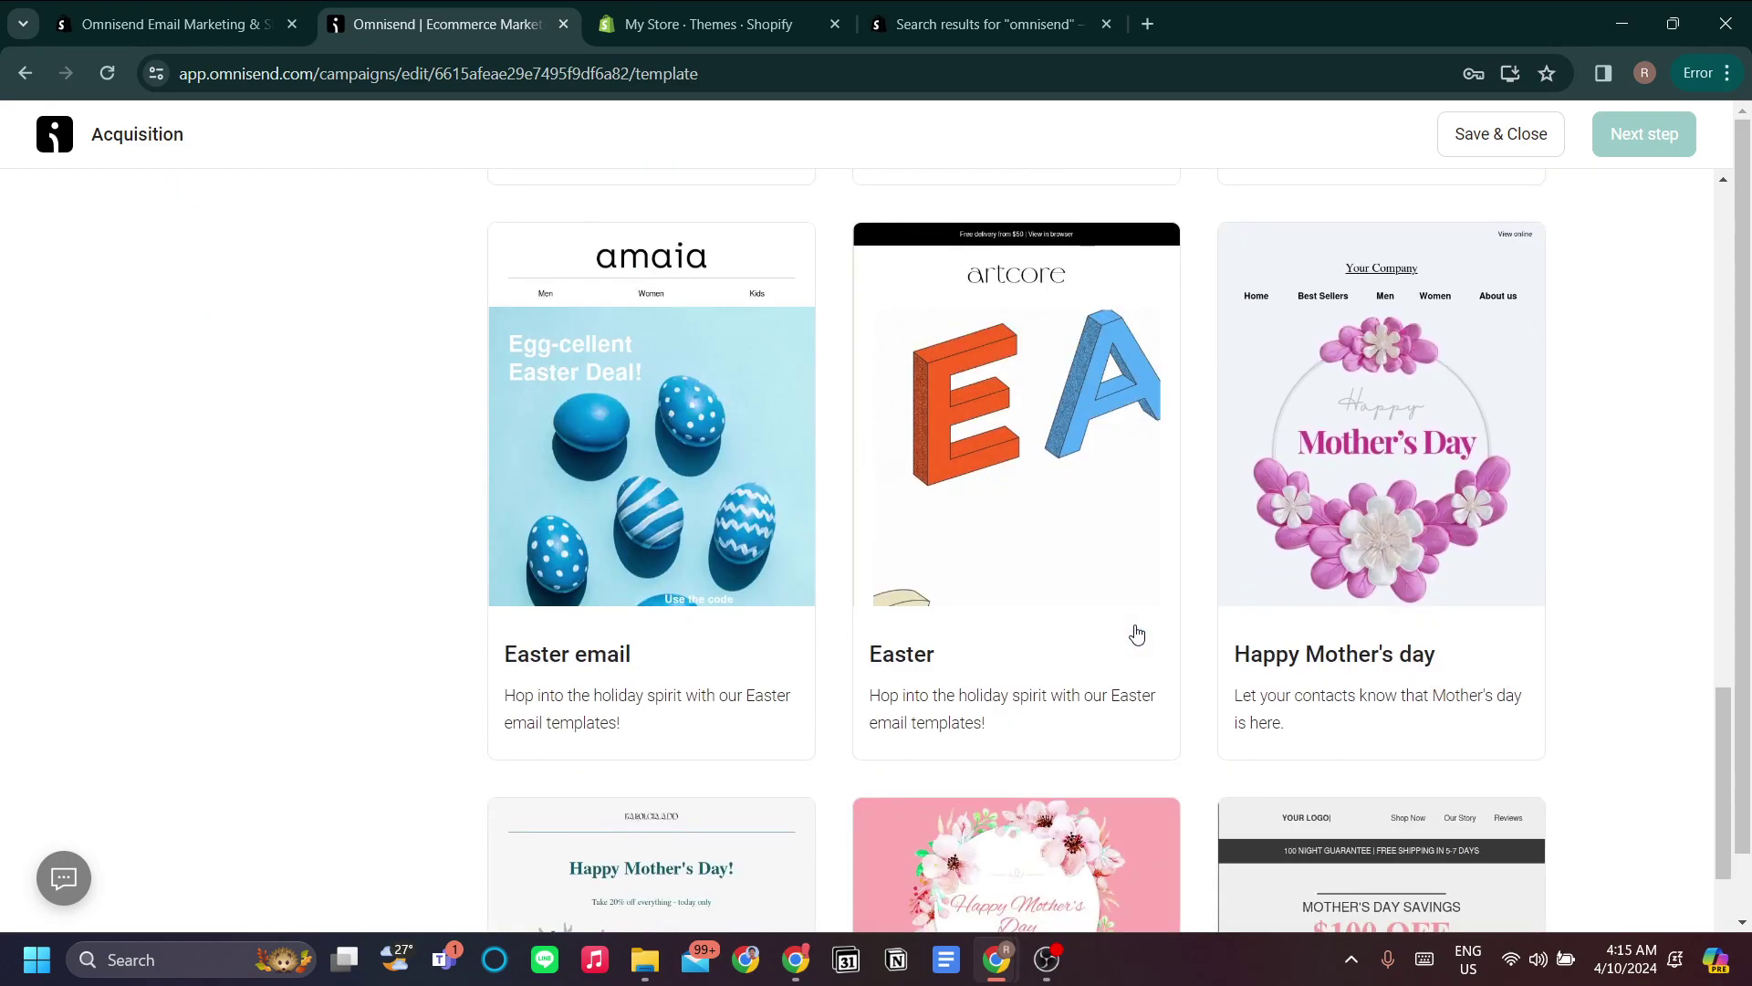
{"action": "scroll", "coordinate": [1137, 634], "scroll_direction": "down", "scroll_amount": 5}
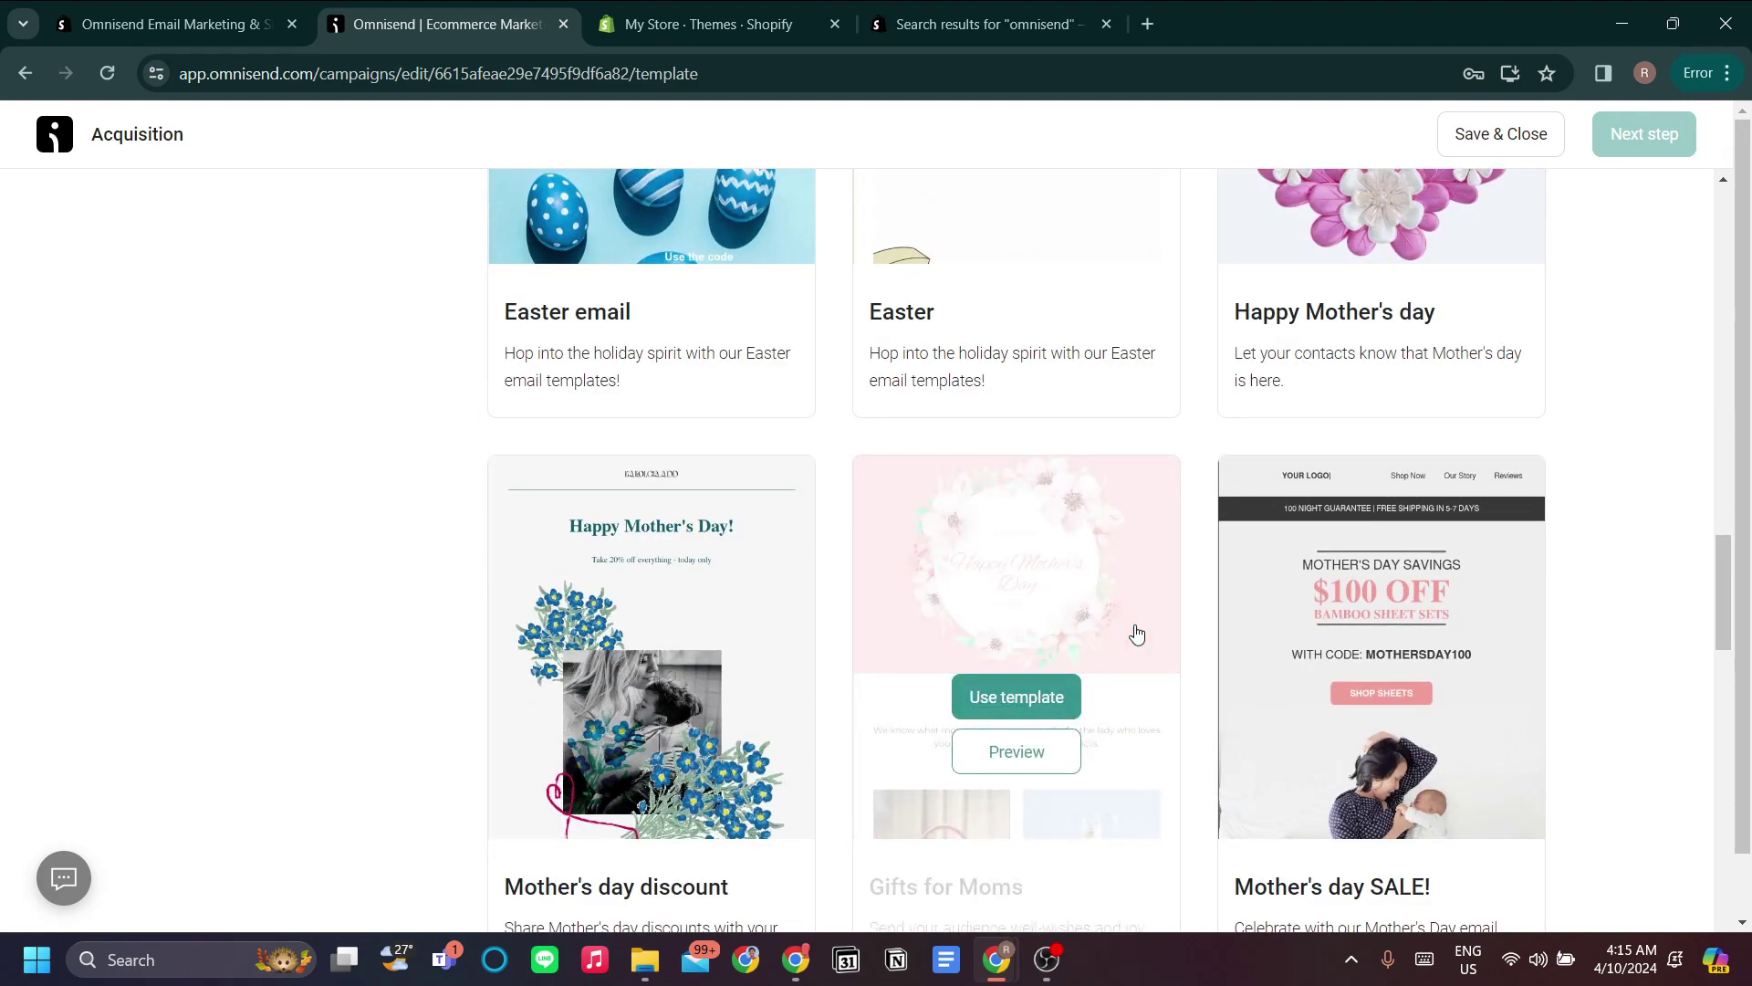
{"action": "scroll", "coordinate": [1136, 634], "scroll_direction": "down", "scroll_amount": 3}
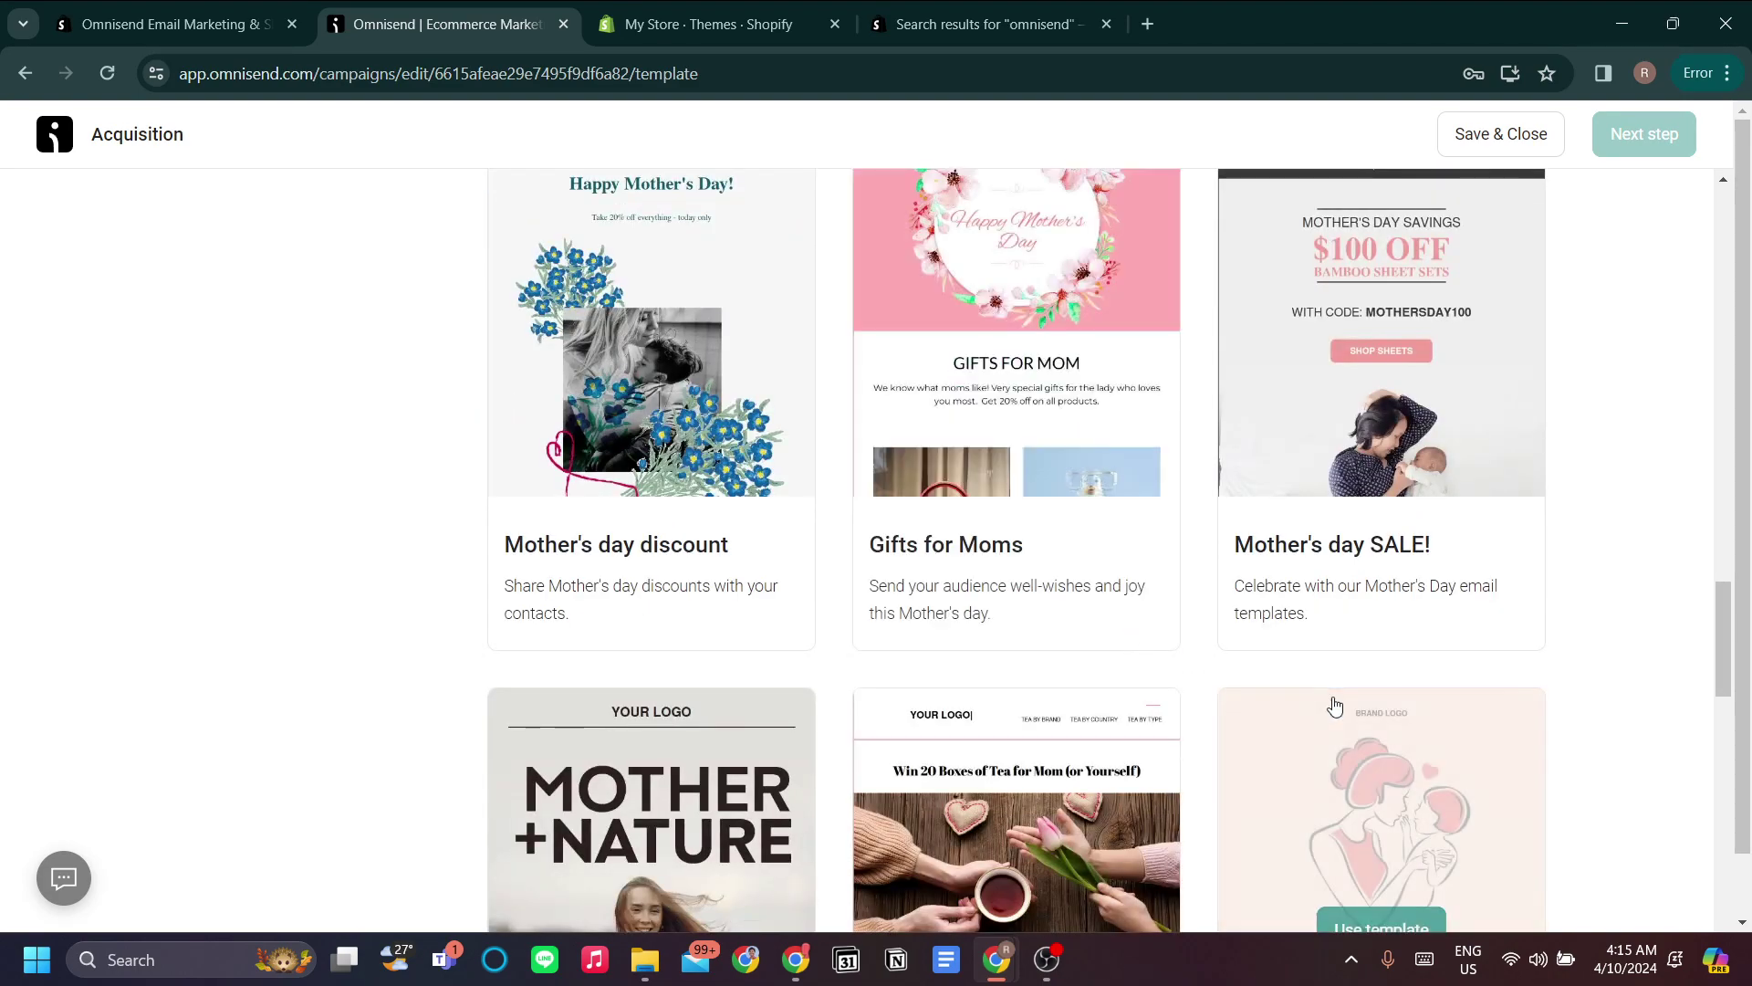
{"action": "scroll", "coordinate": [1281, 686], "scroll_direction": "down", "scroll_amount": 3}
{"action": "scroll", "coordinate": [1281, 648], "scroll_direction": "up", "scroll_amount": 6}
{"action": "scroll", "coordinate": [1282, 648], "scroll_direction": "up", "scroll_amount": 15}
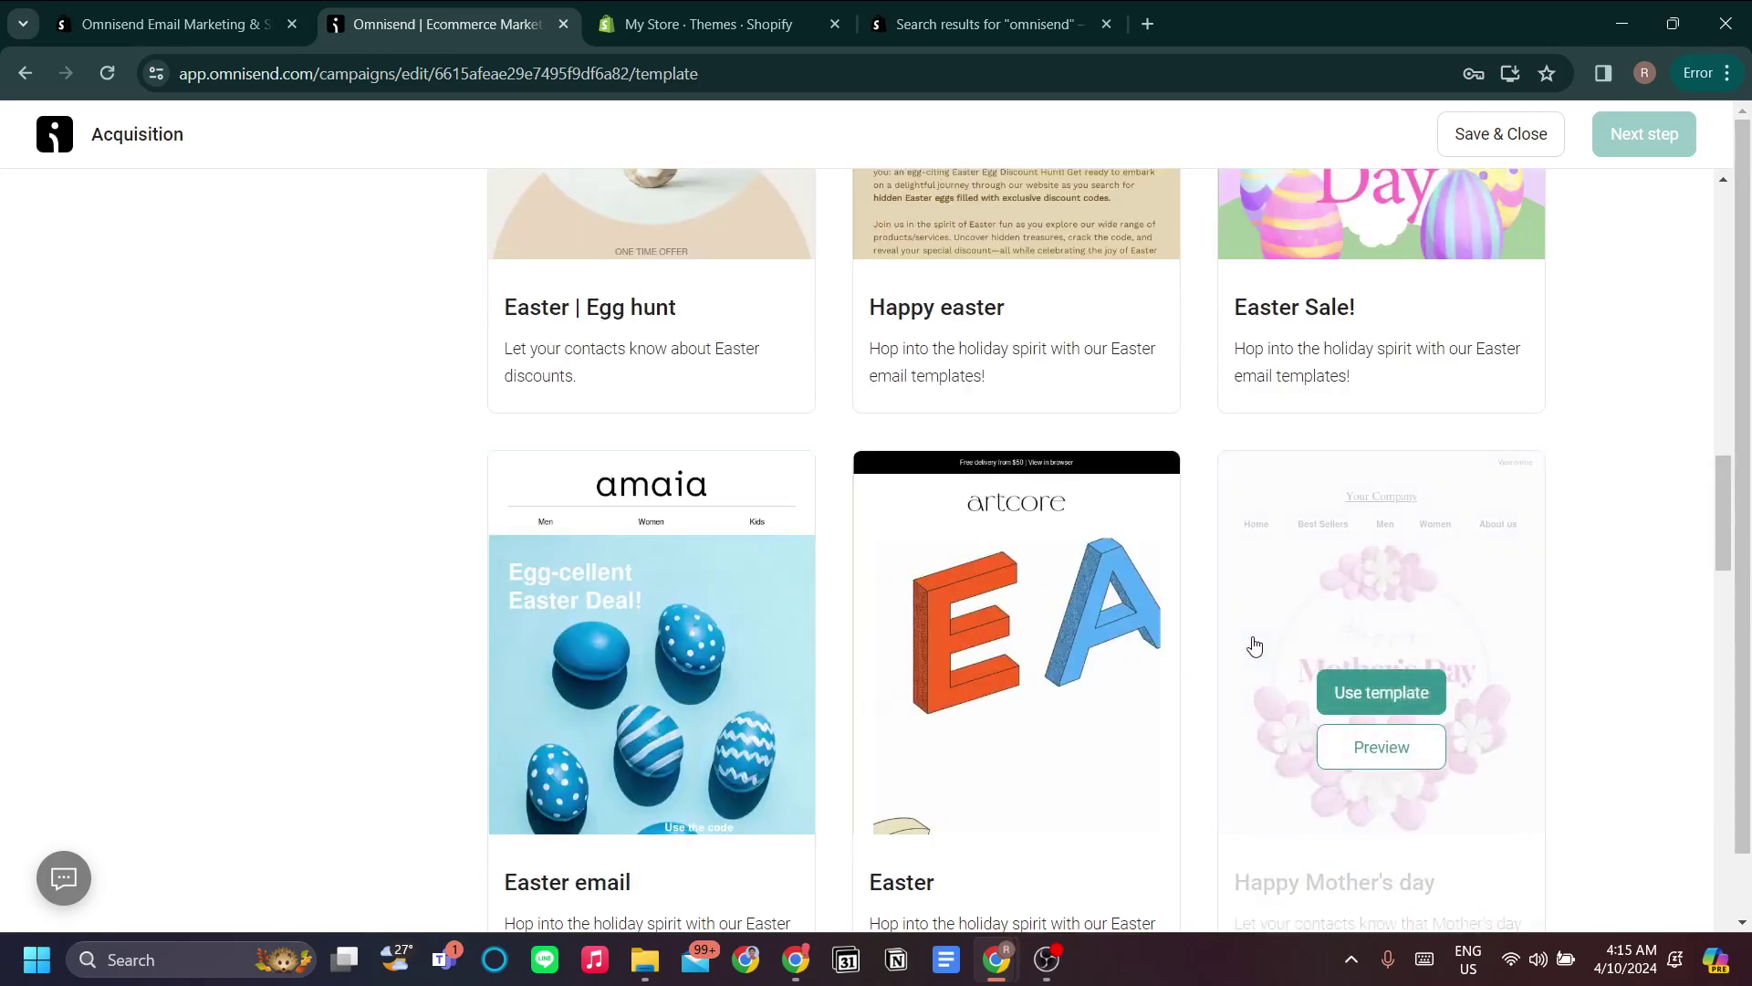
{"action": "scroll", "coordinate": [1255, 646], "scroll_direction": "up", "scroll_amount": 2}
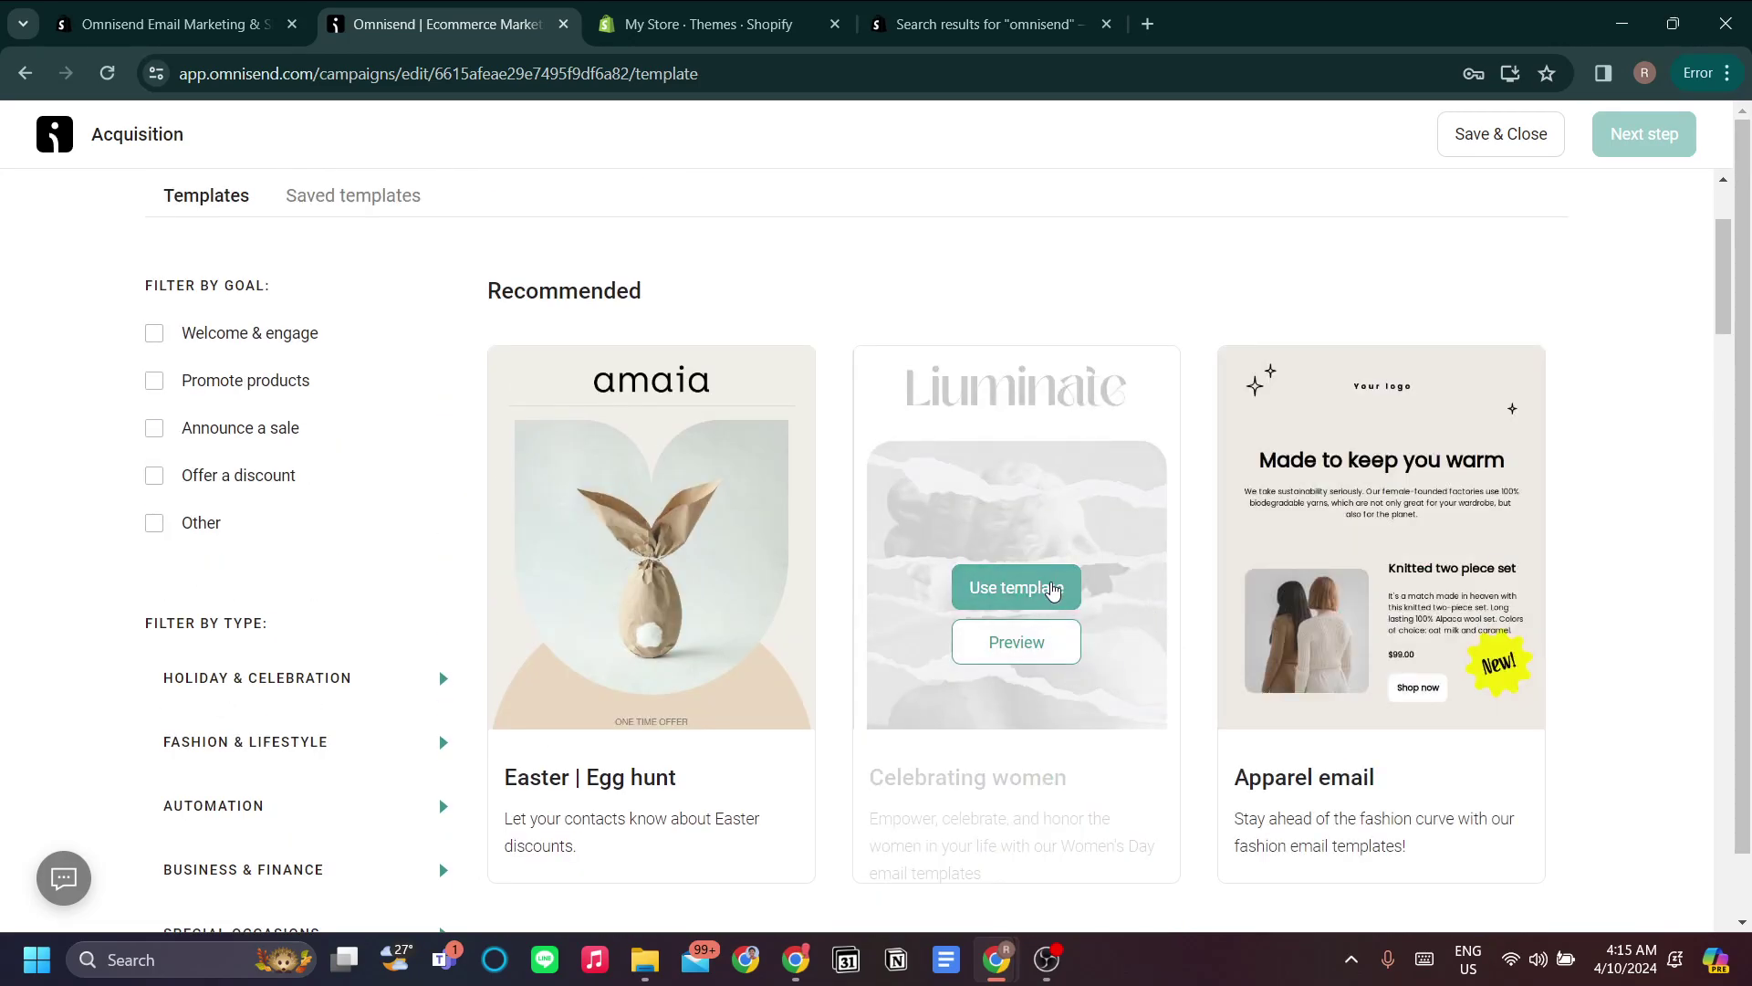
- Use the "Celebrating women" template and move its logo layout down below the hero image
{"action": "left_click", "coordinate": [1072, 589]}
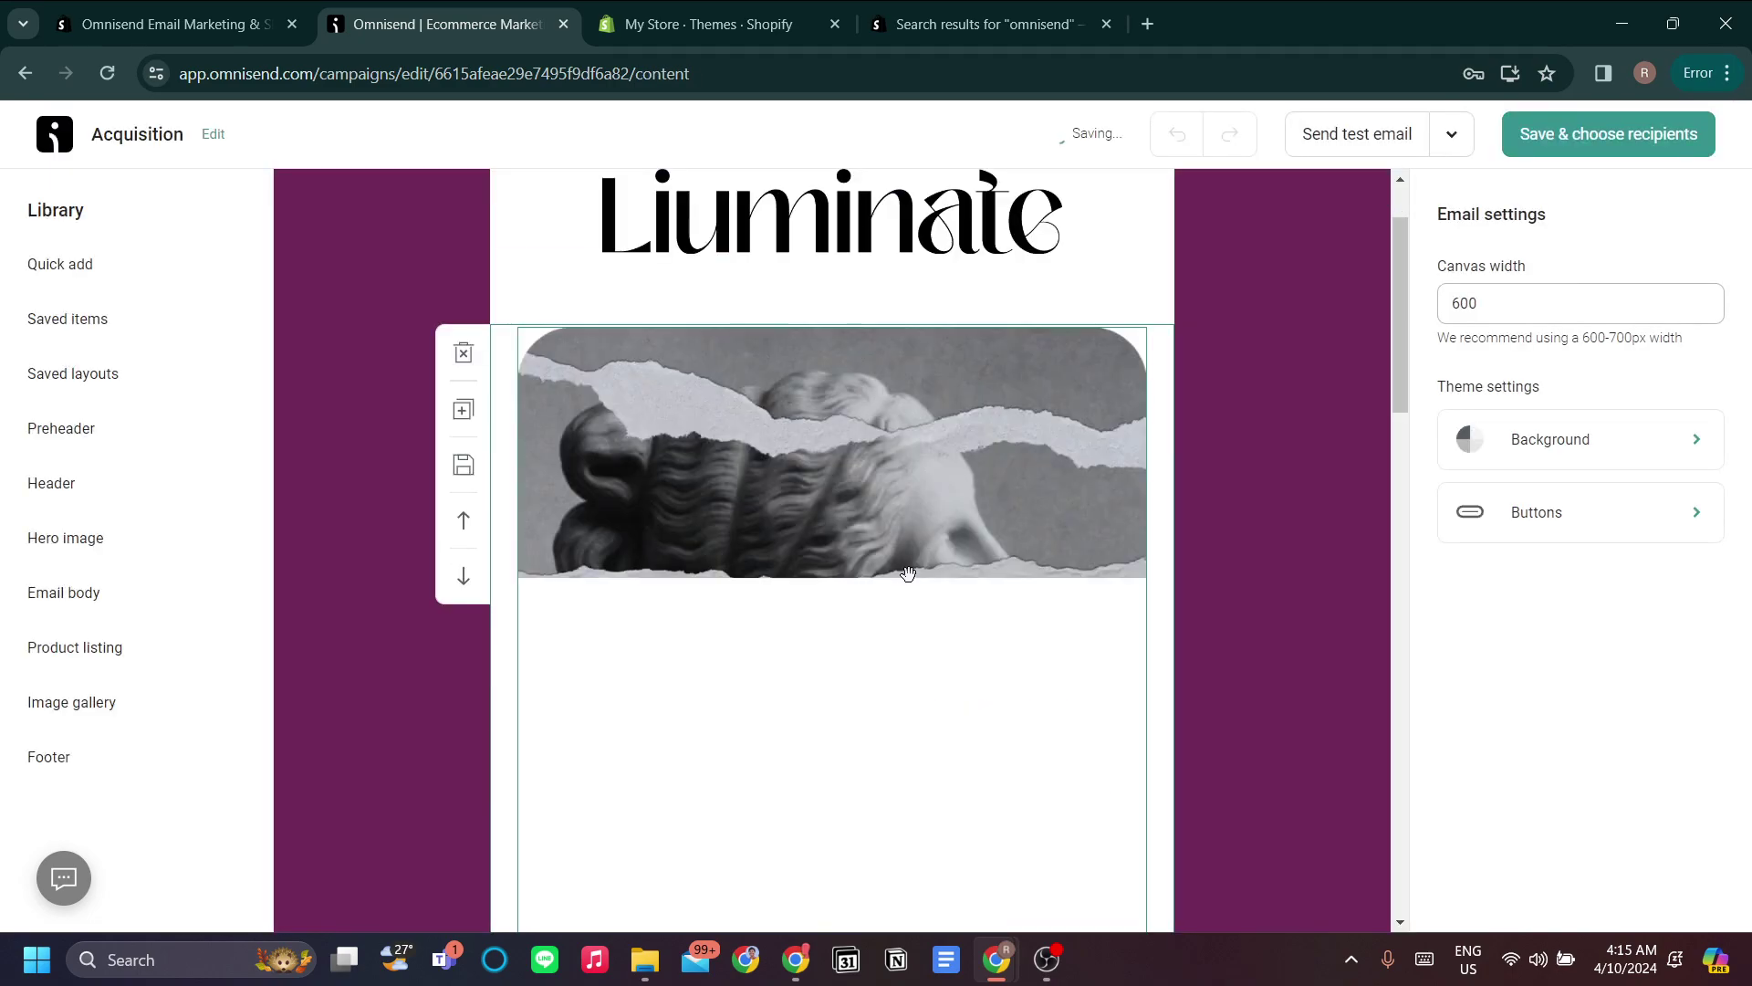
{"action": "scroll", "coordinate": [1318, 314], "scroll_direction": "up", "scroll_amount": 2}
{"action": "left_click", "coordinate": [1077, 308]}
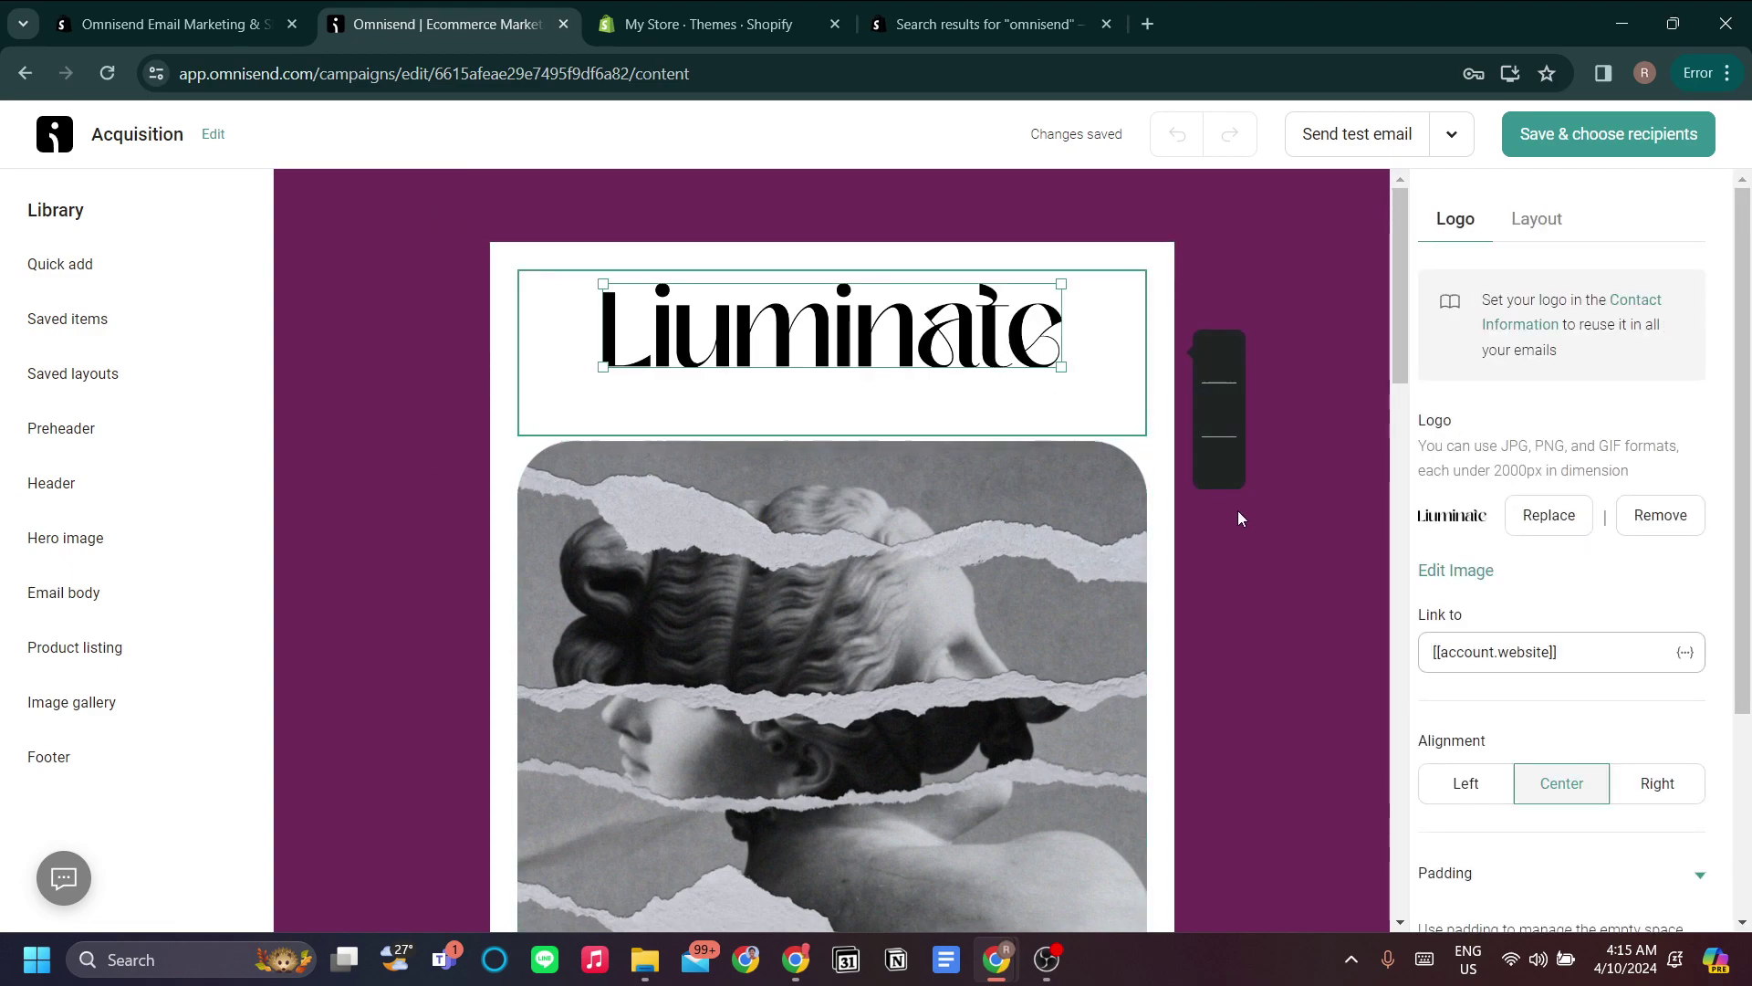
{"action": "left_click", "coordinate": [1203, 355]}
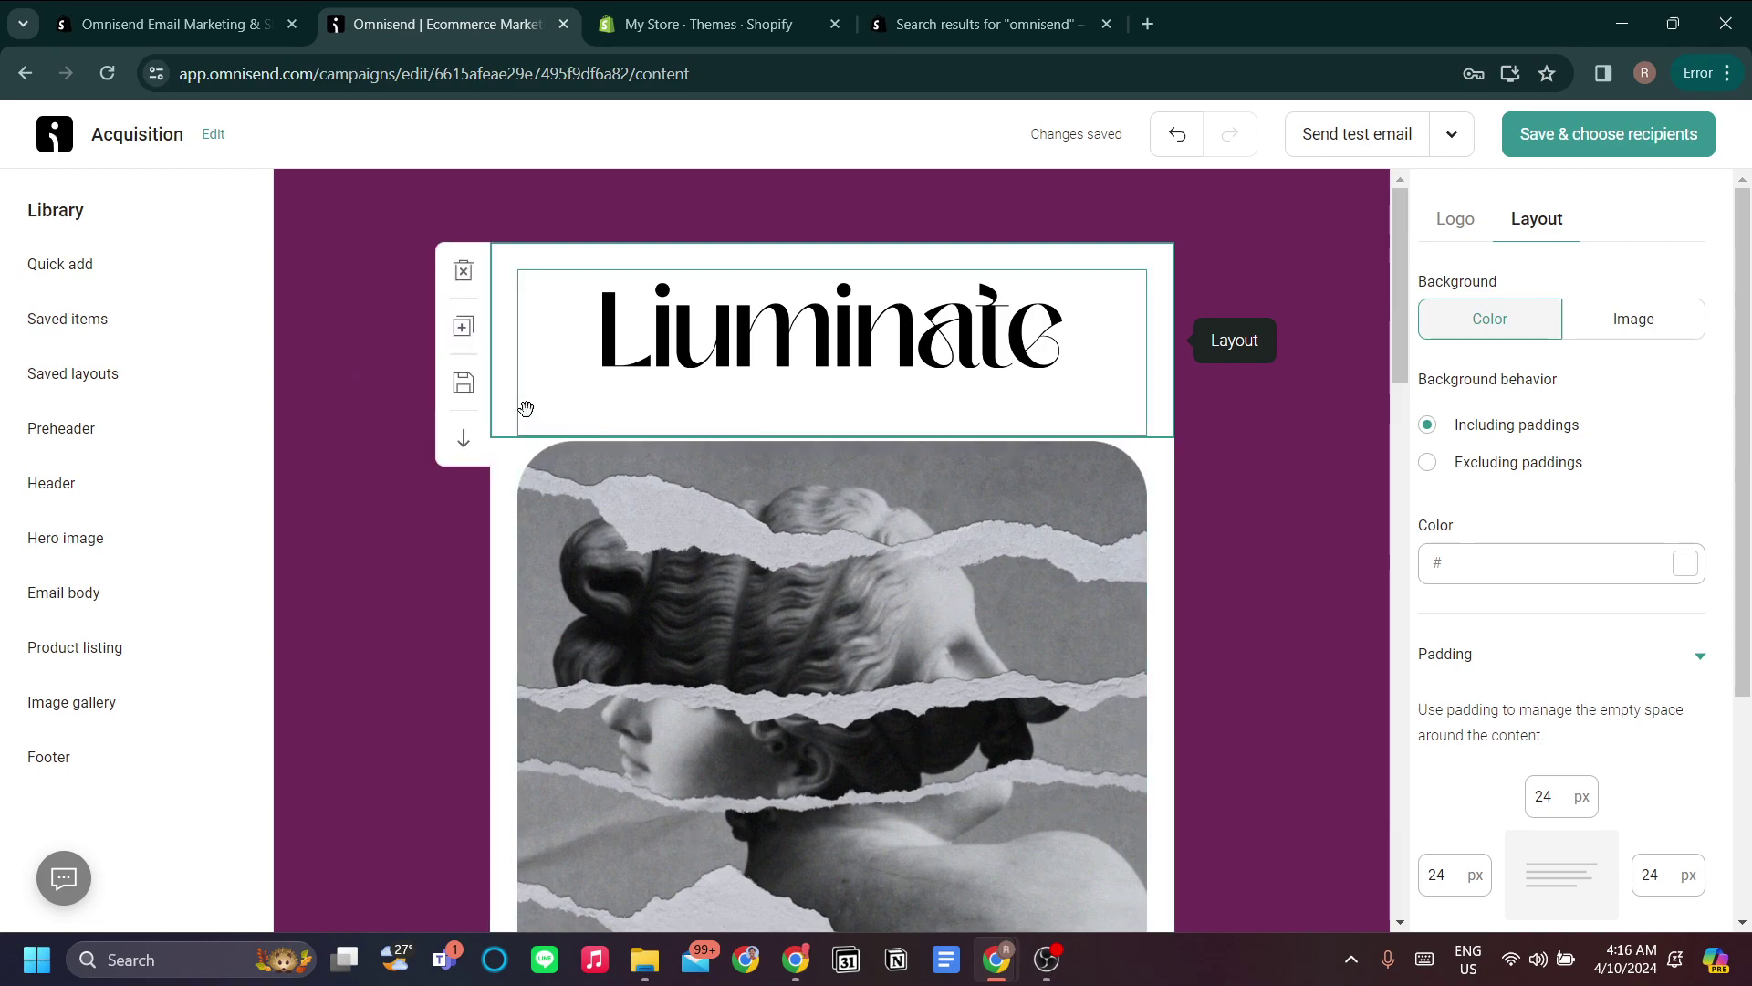
{"action": "left_click", "coordinate": [463, 493]}
{"action": "scroll", "coordinate": [676, 605], "scroll_direction": "down", "scroll_amount": 3}
{"action": "scroll", "coordinate": [676, 605], "scroll_direction": "up", "scroll_amount": 3}
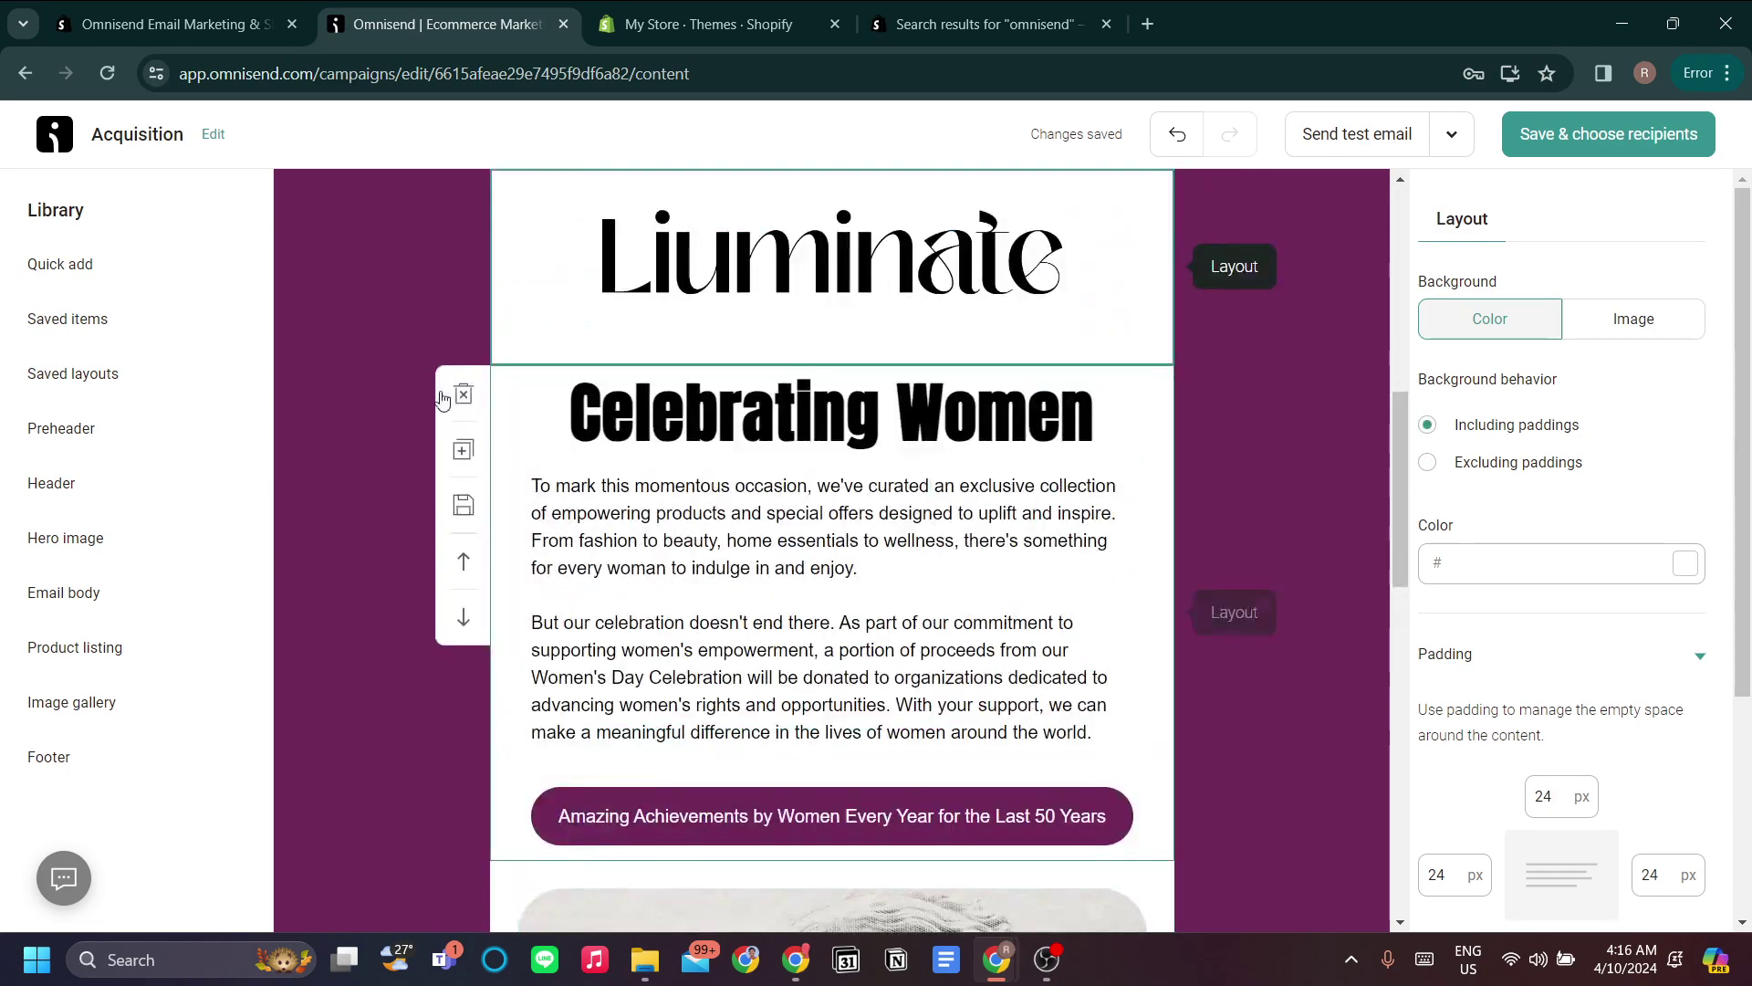
- Move the "Celebrating Women" text layout up above the logo and the hero image
{"action": "left_click", "coordinate": [464, 561]}
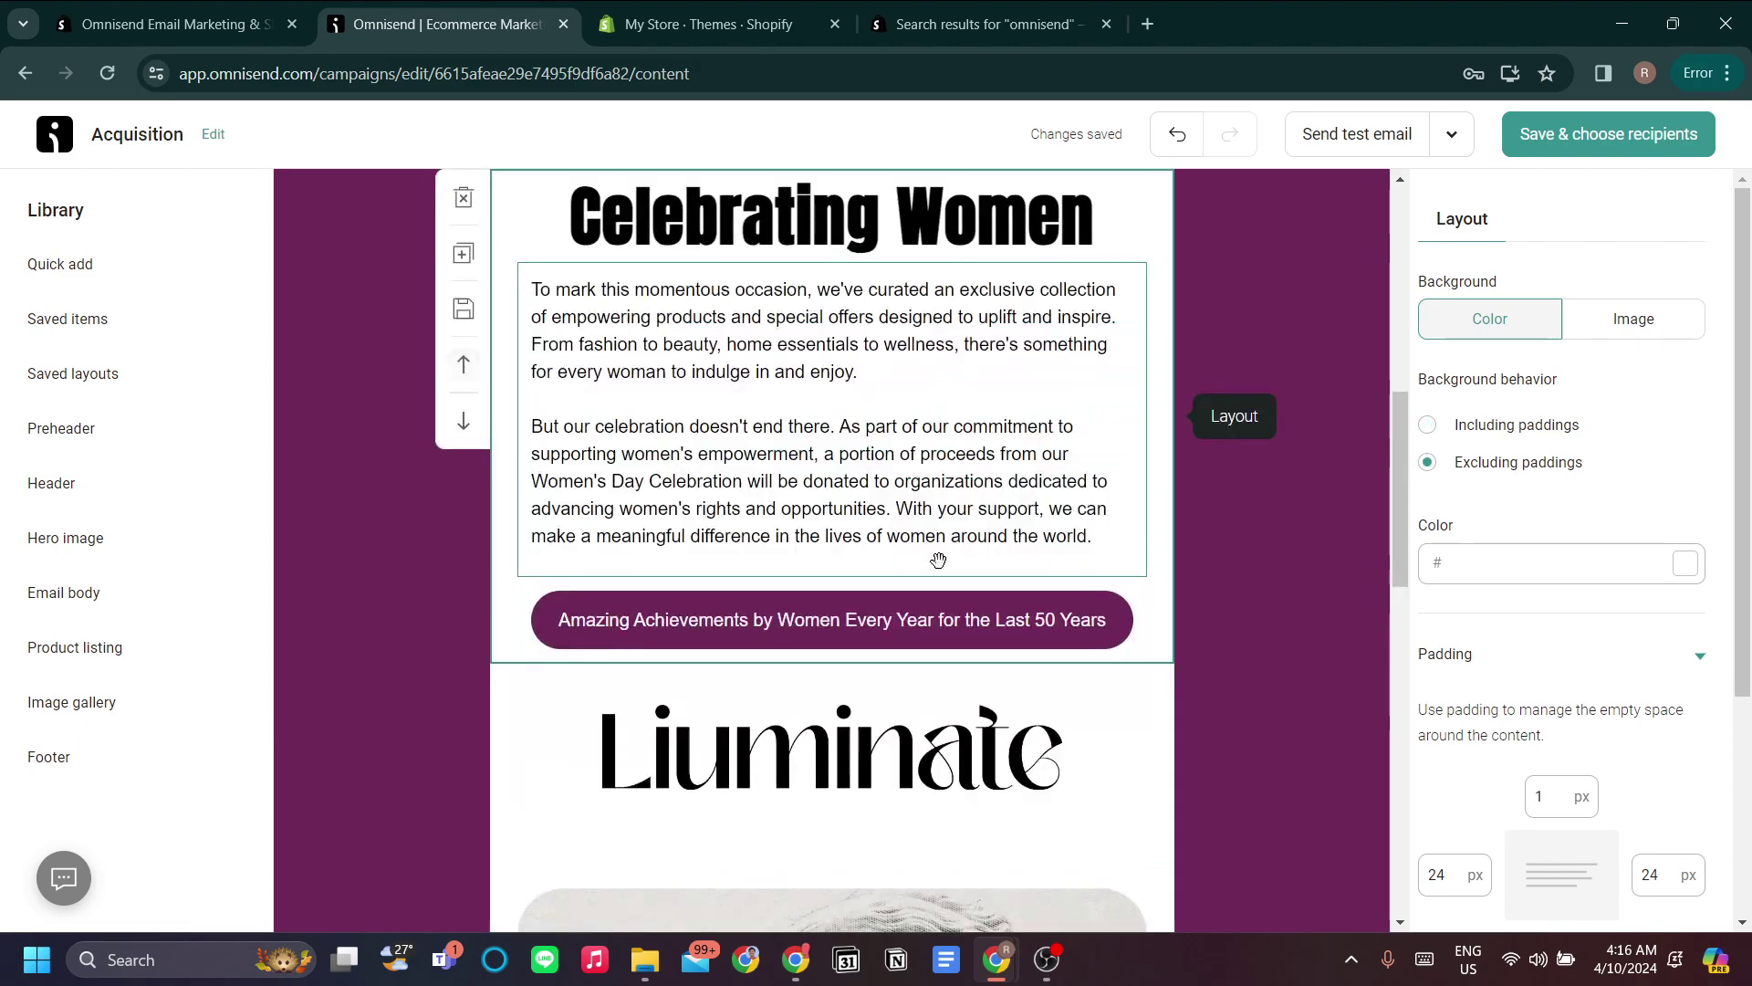
{"action": "scroll", "coordinate": [931, 557], "scroll_direction": "up", "scroll_amount": 5}
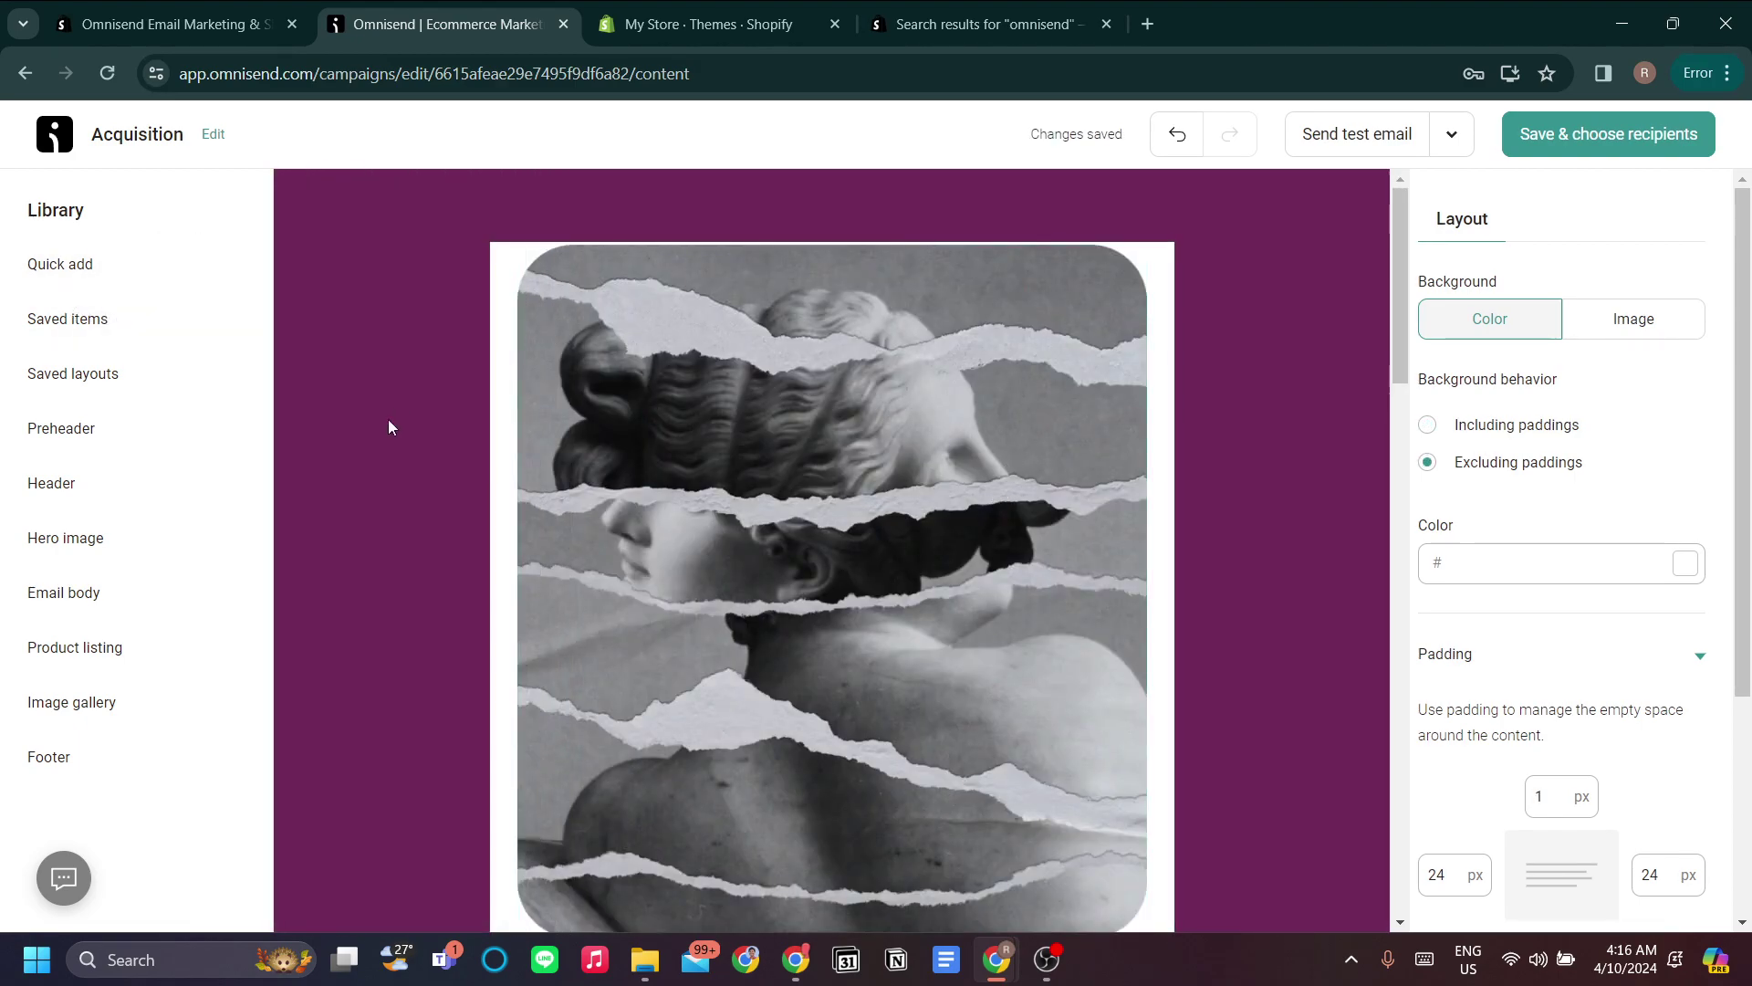
{"action": "scroll", "coordinate": [456, 547], "scroll_direction": "down", "scroll_amount": 5}
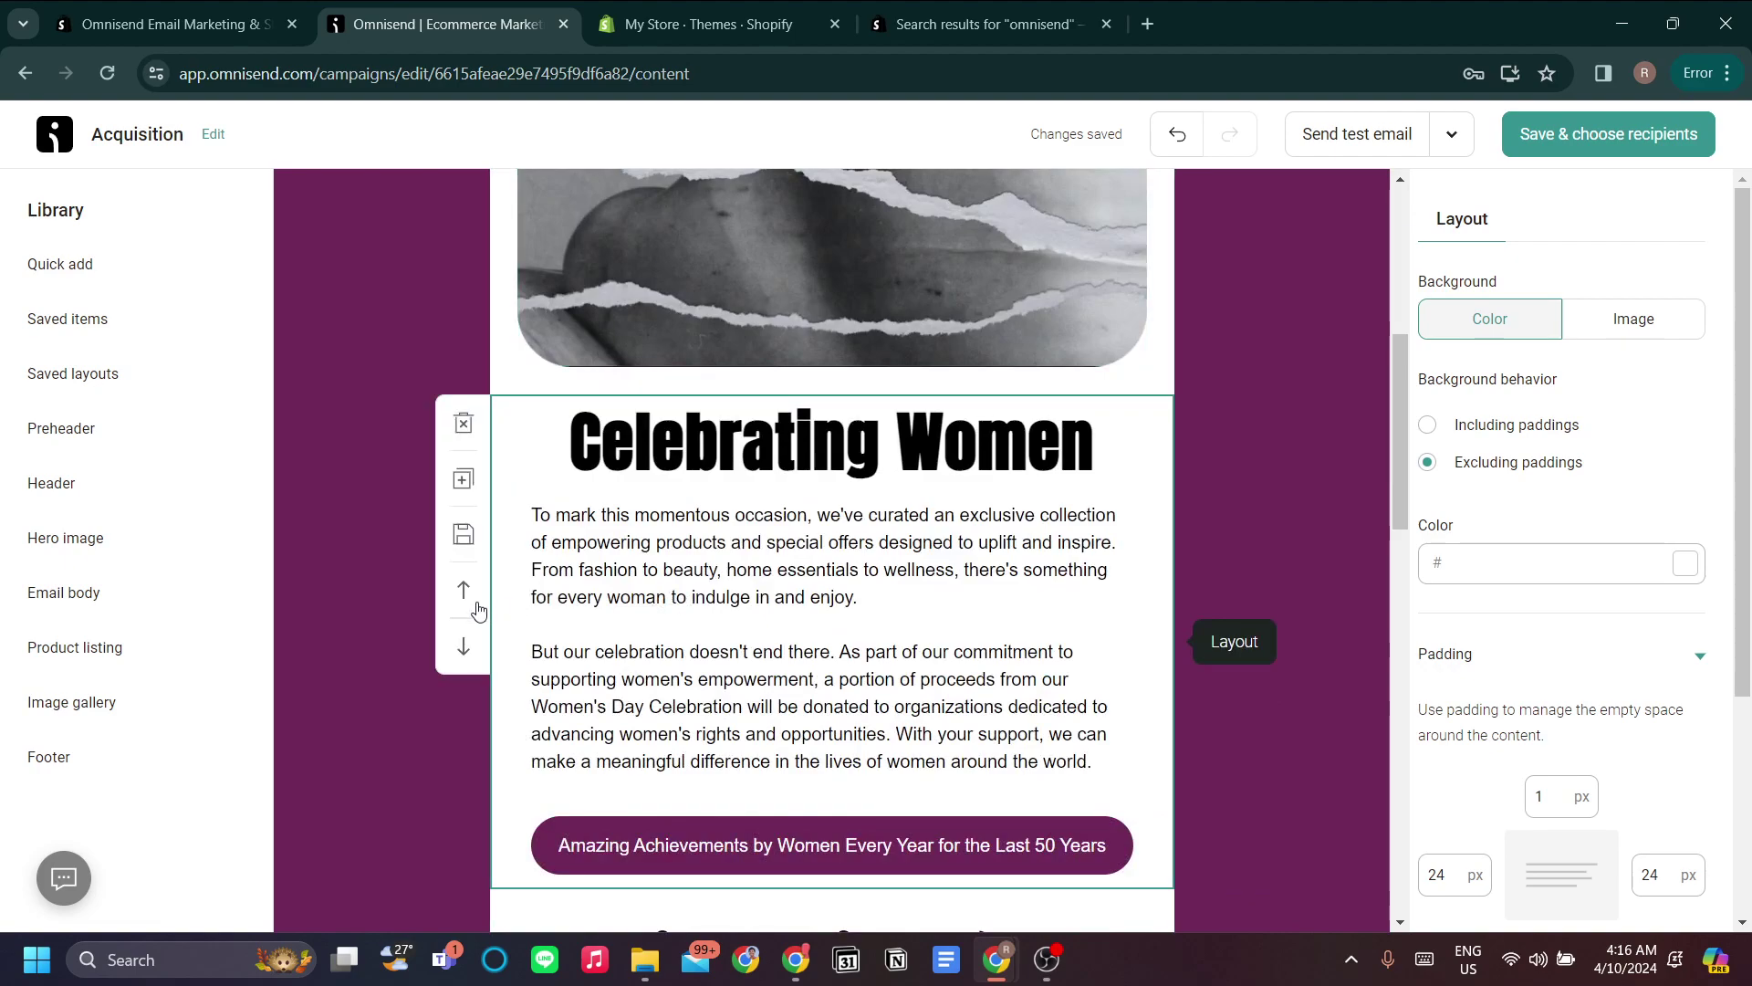
{"action": "left_click", "coordinate": [464, 592]}
- Add a Discount item from the quick-add items directly below the hero image
{"action": "mouse_move", "coordinate": [96, 265]}
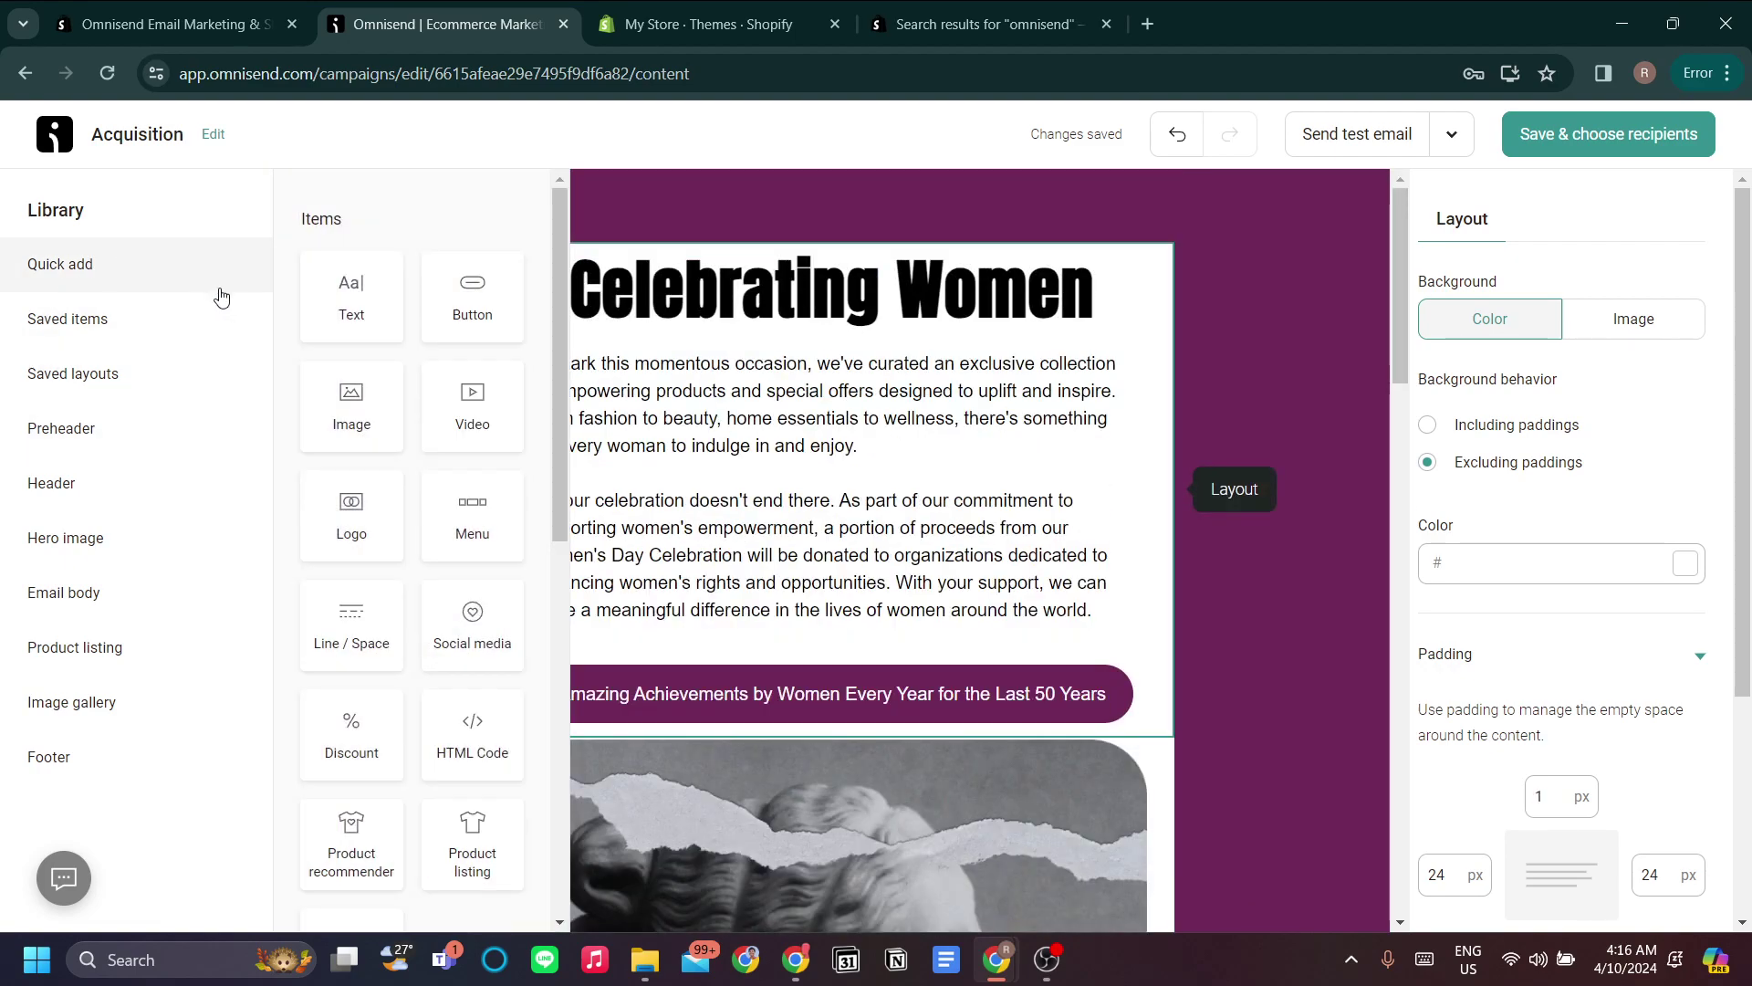
{"action": "scroll", "coordinate": [370, 398], "scroll_direction": "up", "scroll_amount": 2}
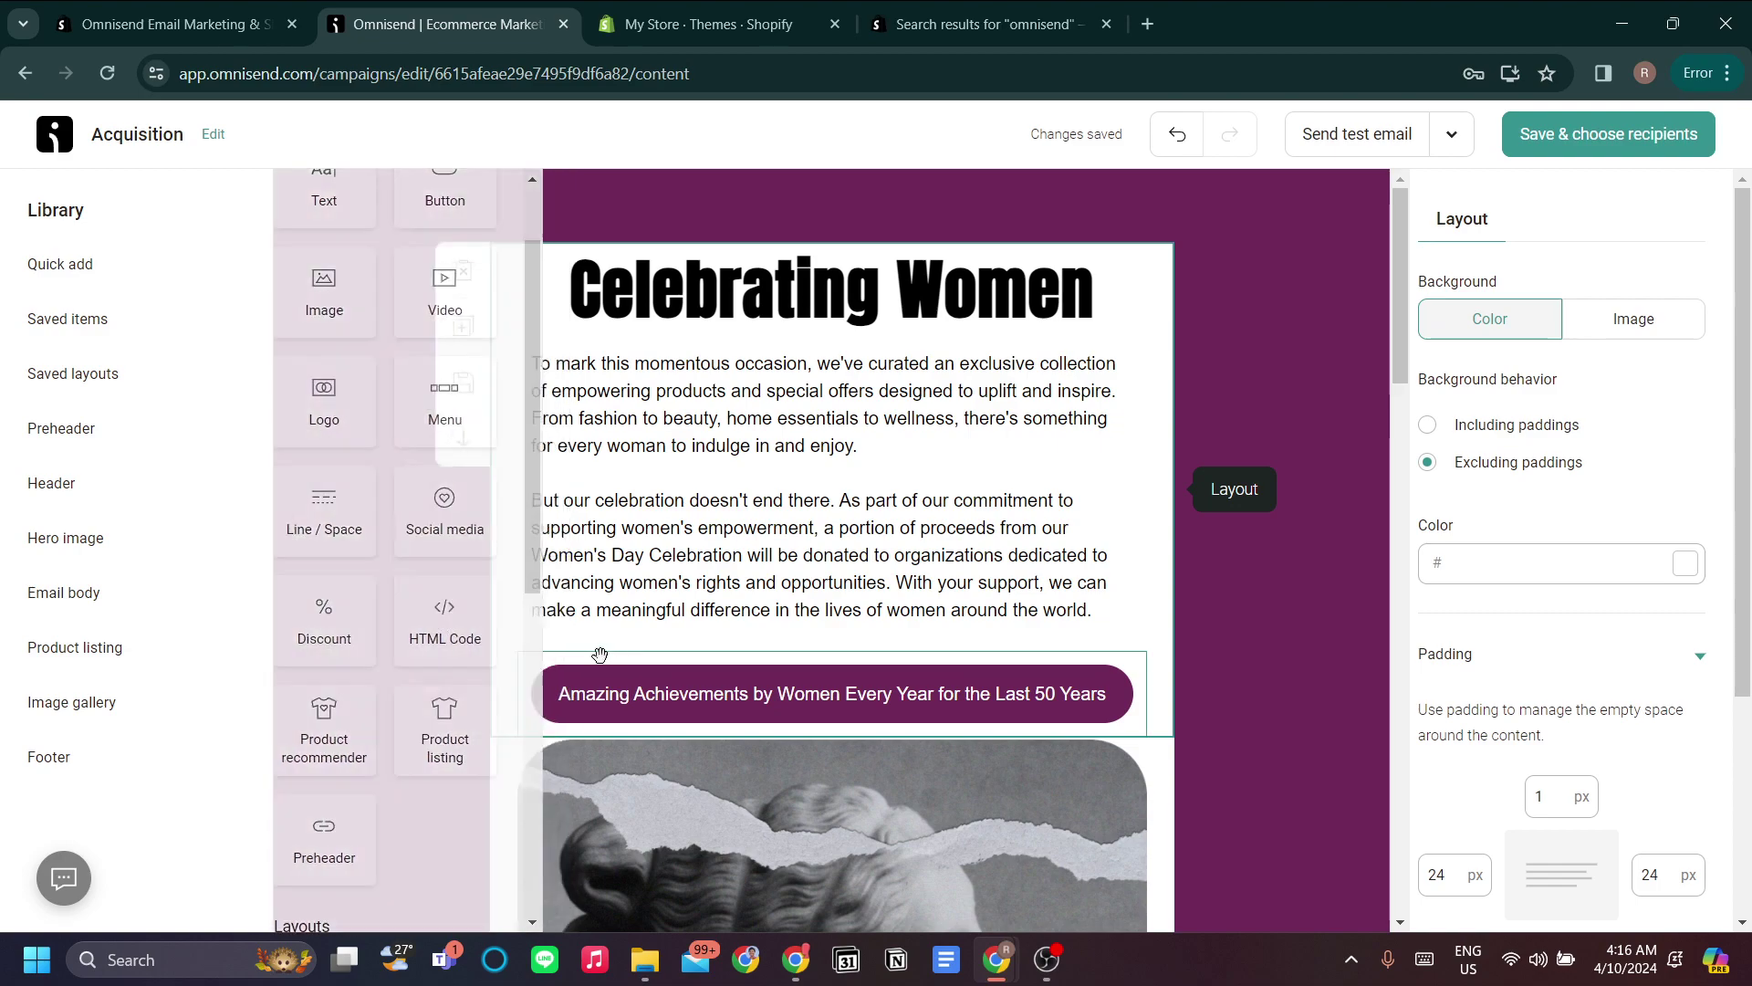
{"action": "mouse_move", "coordinate": [216, 265]}
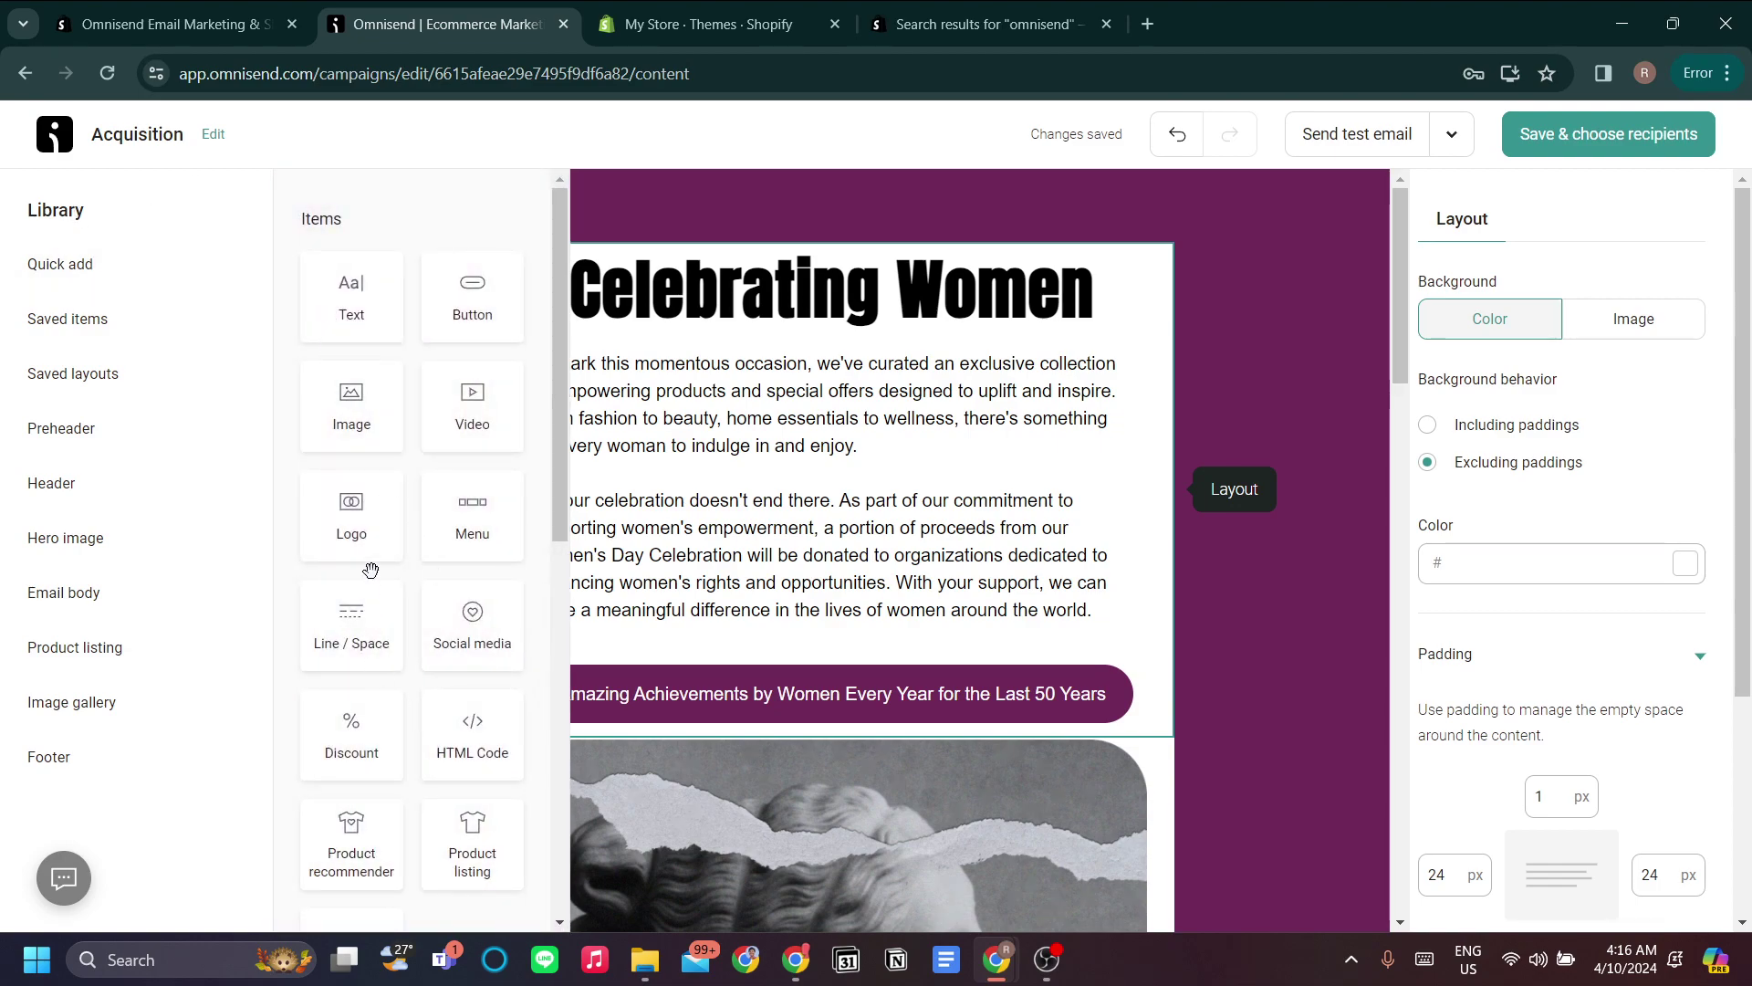
{"action": "left_click_drag", "start_coordinate": [363, 742], "coordinate": [859, 589]}
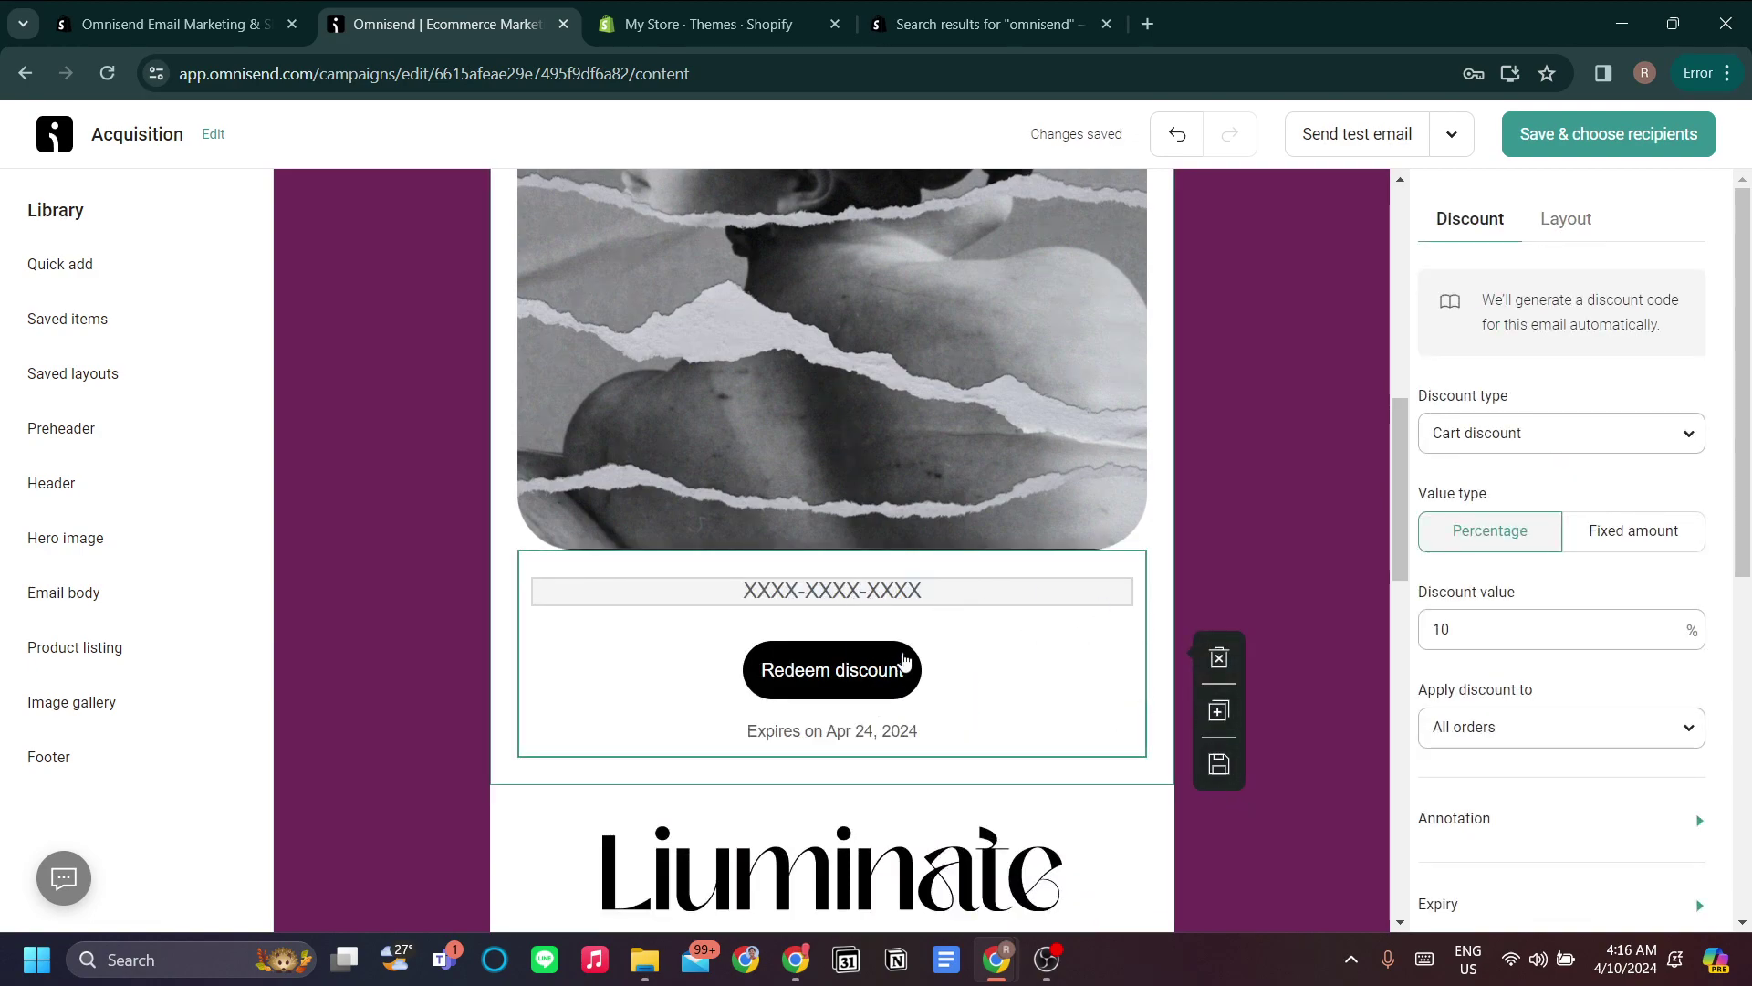
- Add the Logo & Menu header layout at the very top of the email, above the "Celebrating Women" heading
{"action": "left_click", "coordinate": [106, 437]}
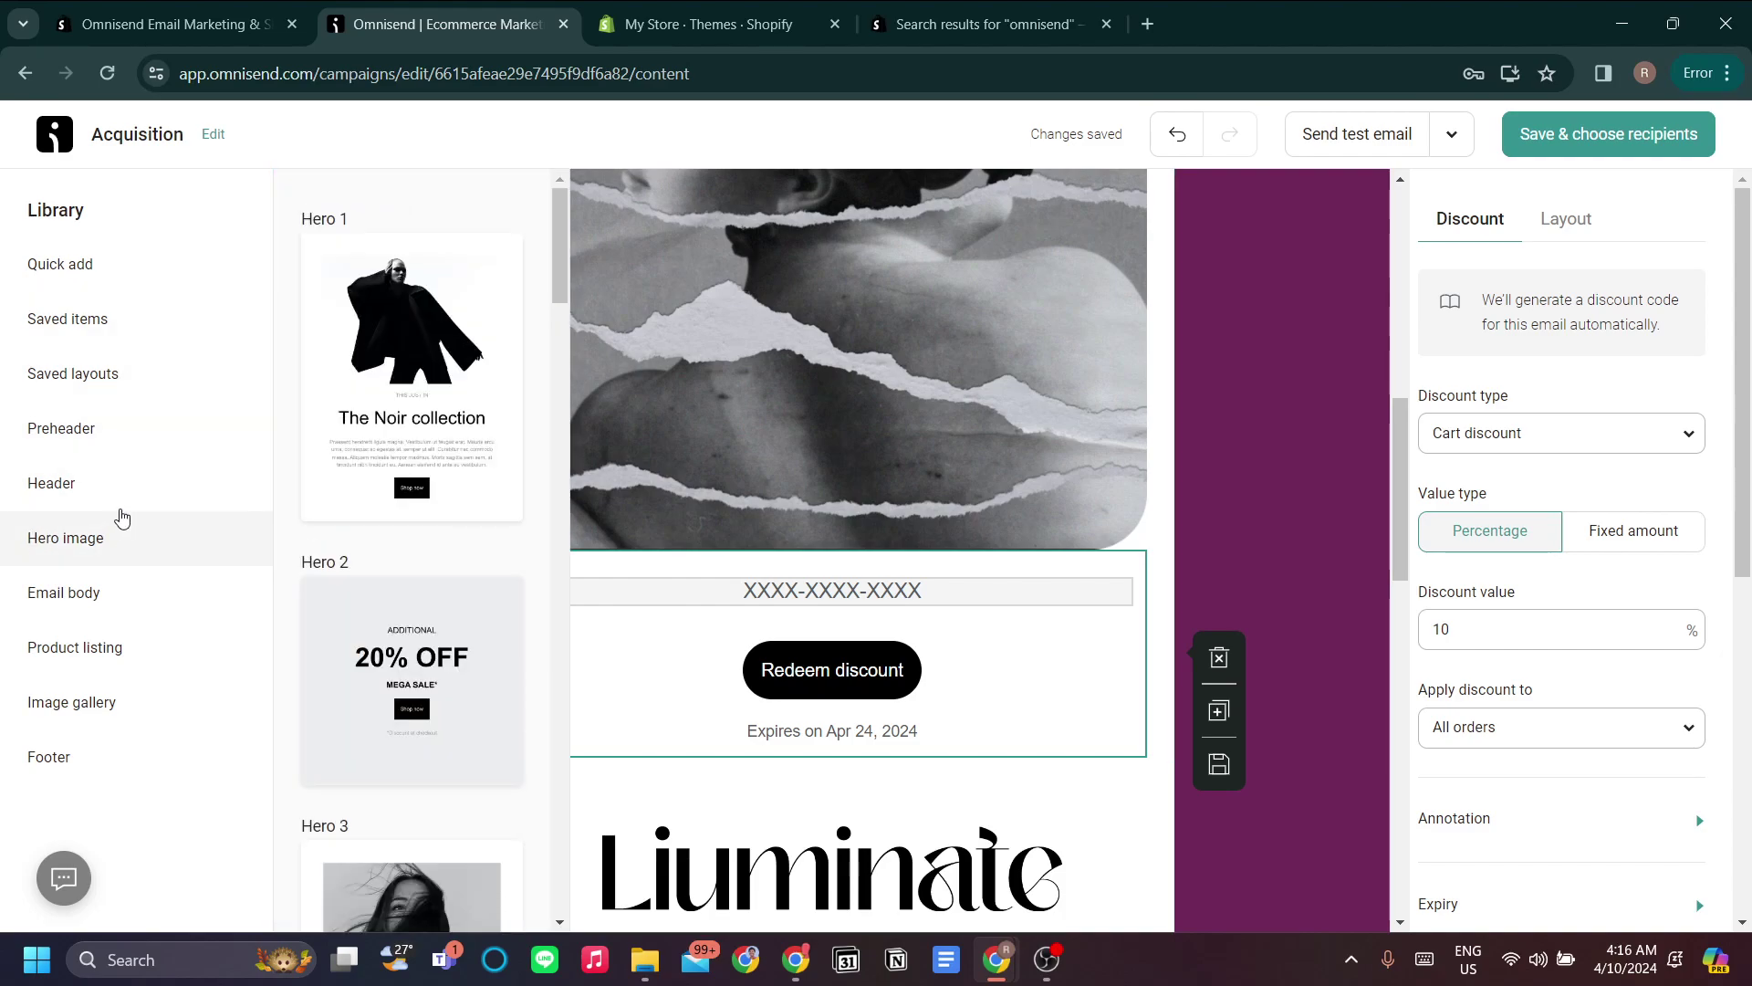
{"action": "mouse_move", "coordinate": [118, 505]}
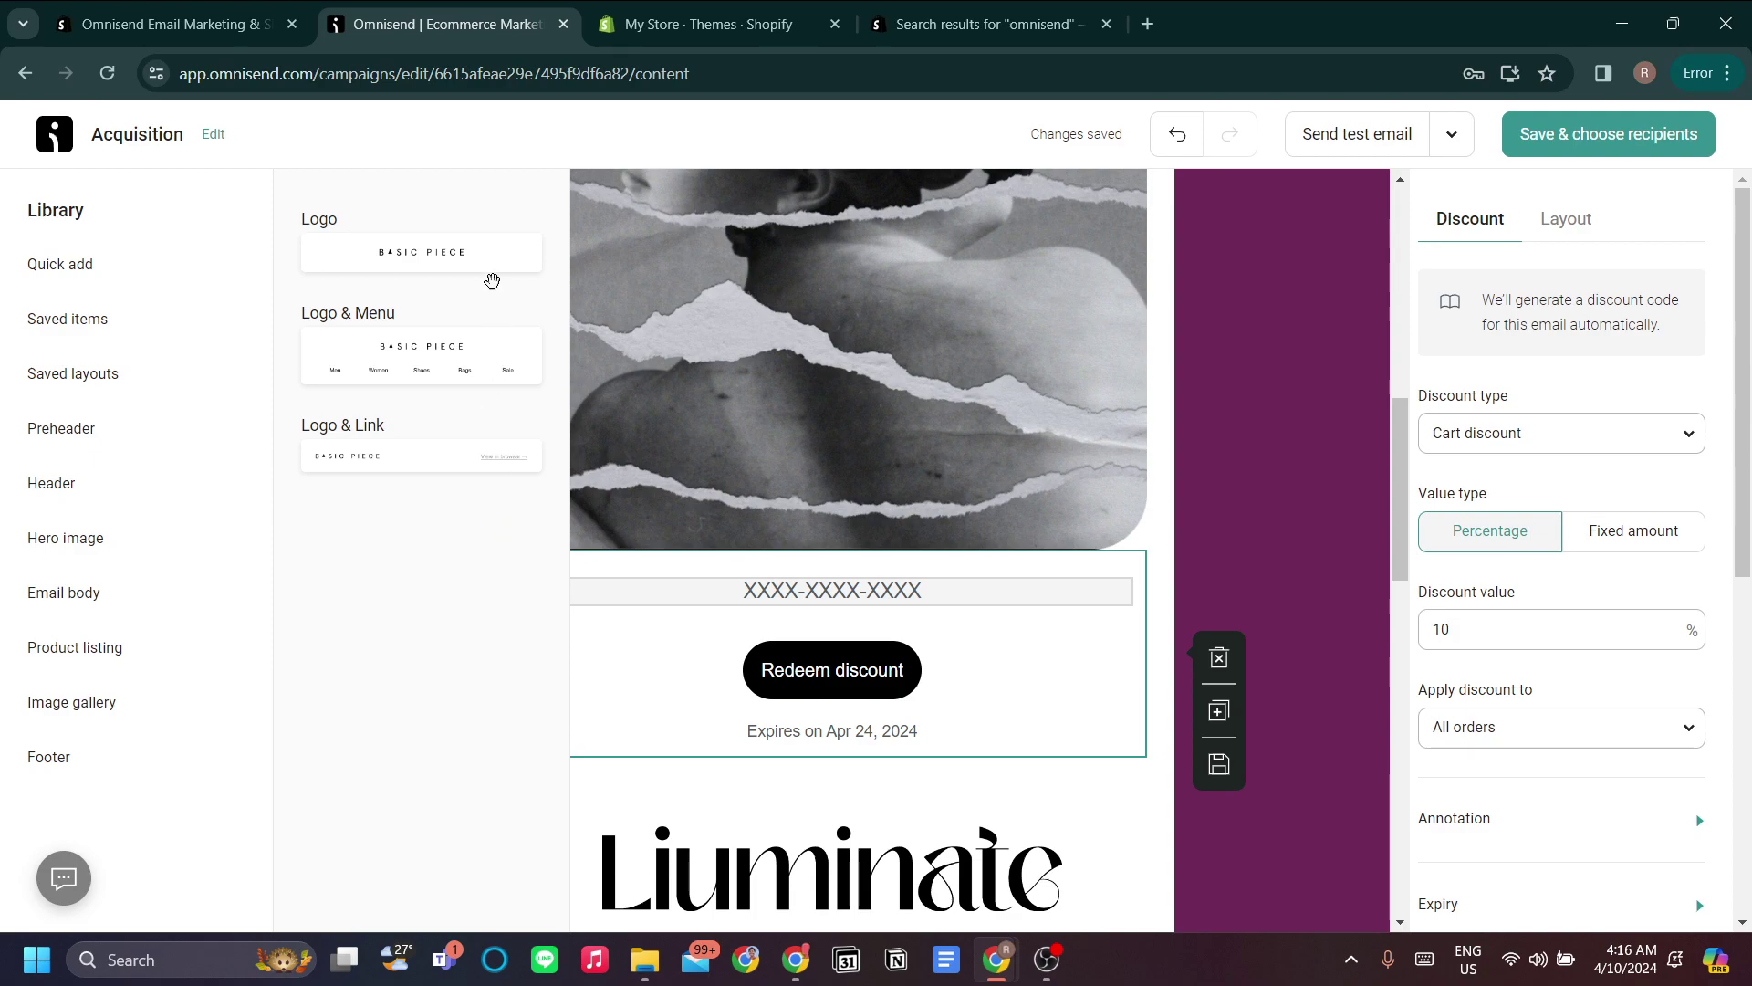
{"action": "left_click_drag", "start_coordinate": [413, 352], "coordinate": [933, 156]}
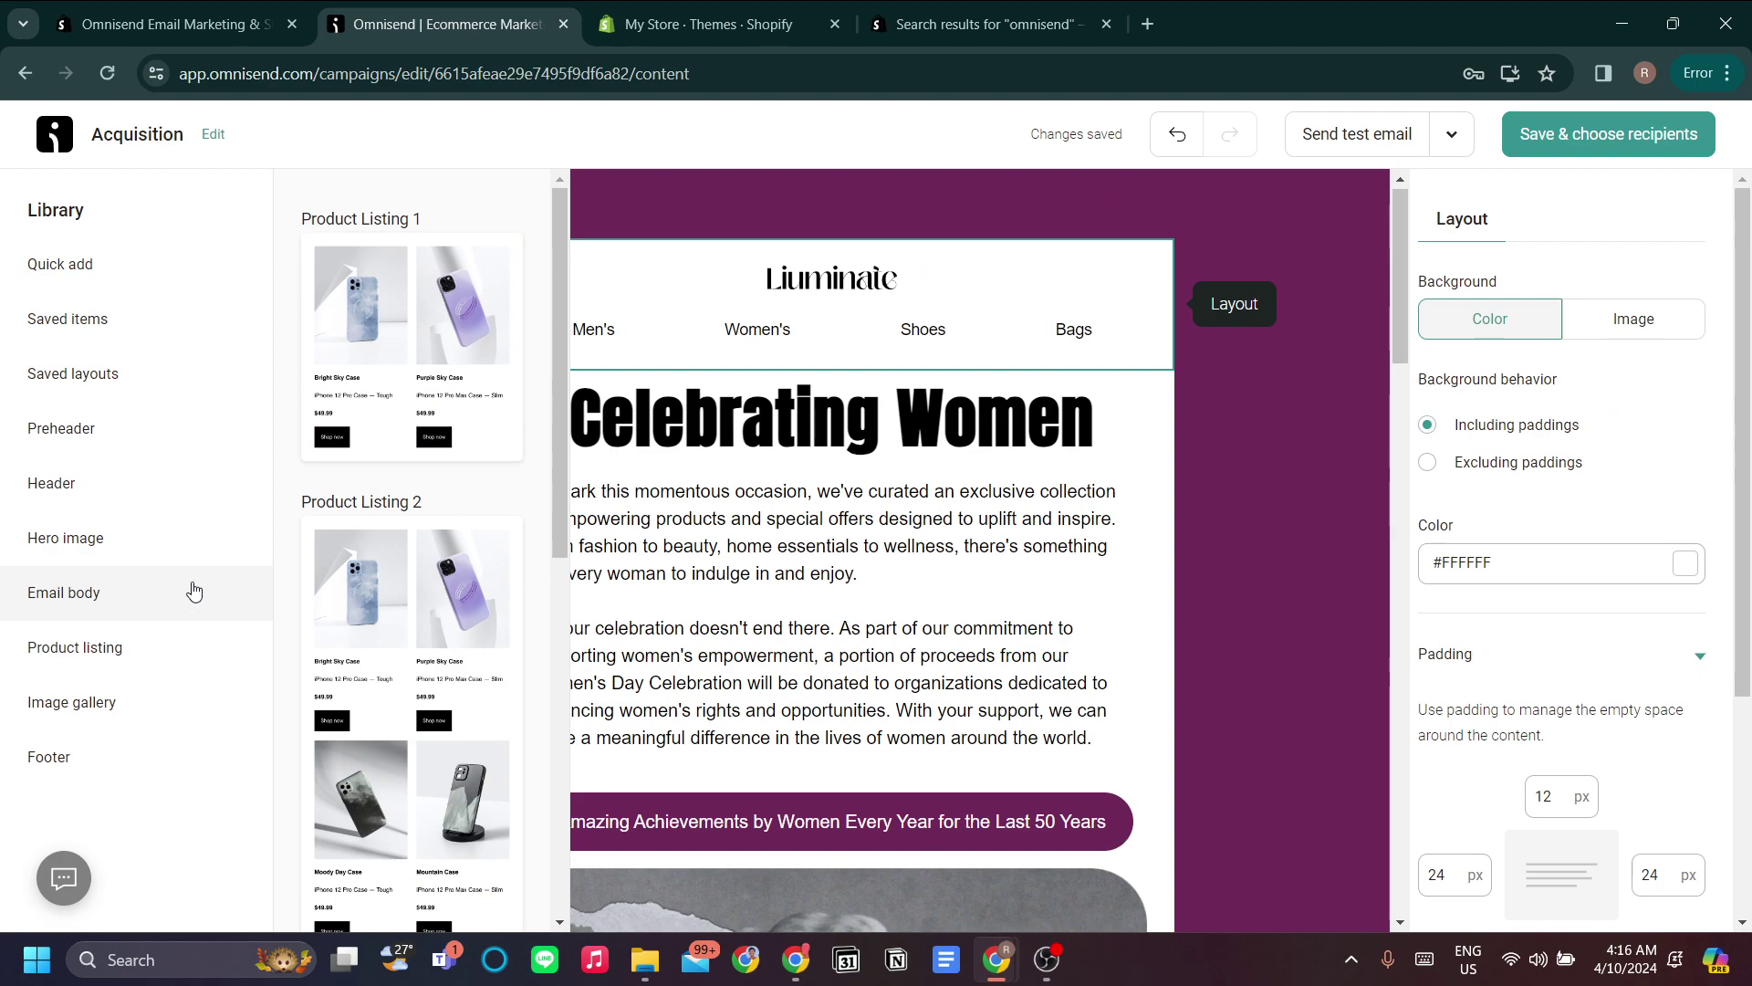
- Look through the remaining library categories and examine the settings of the header layout and the body text
{"action": "mouse_move", "coordinate": [202, 676]}
{"action": "mouse_move", "coordinate": [117, 717]}
{"action": "scroll", "coordinate": [517, 626], "scroll_direction": "down", "scroll_amount": 5}
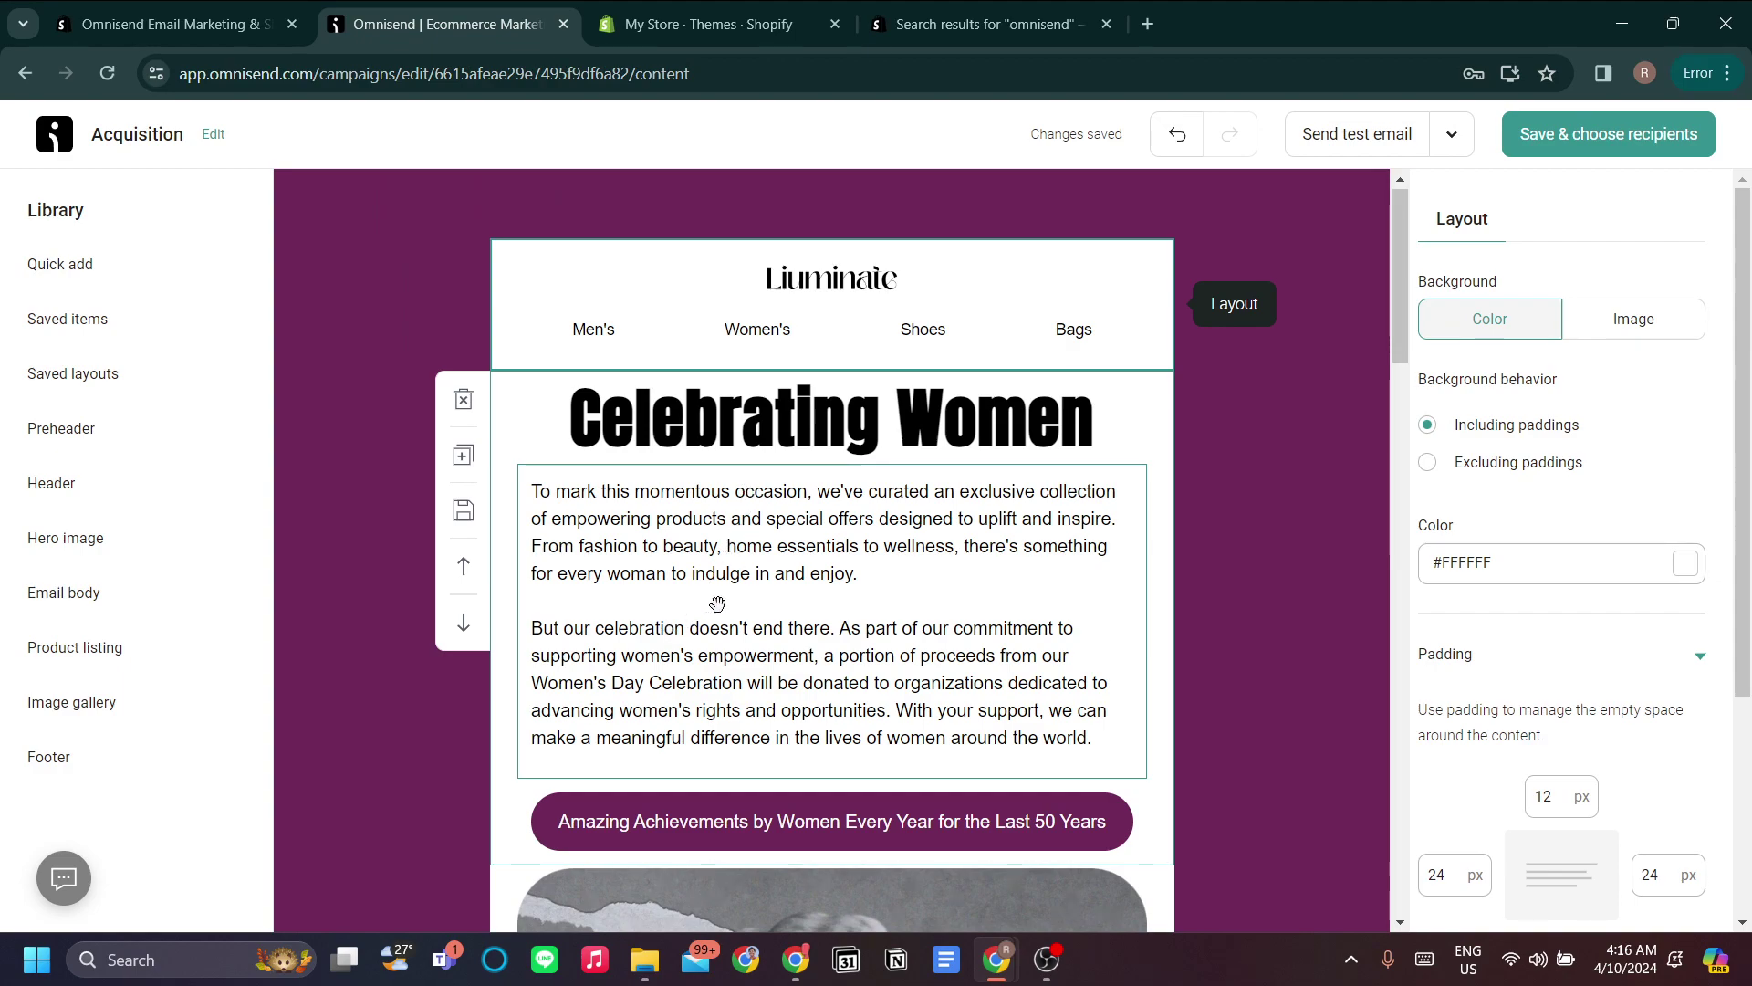
{"action": "scroll", "coordinate": [1447, 513], "scroll_direction": "down", "scroll_amount": 3}
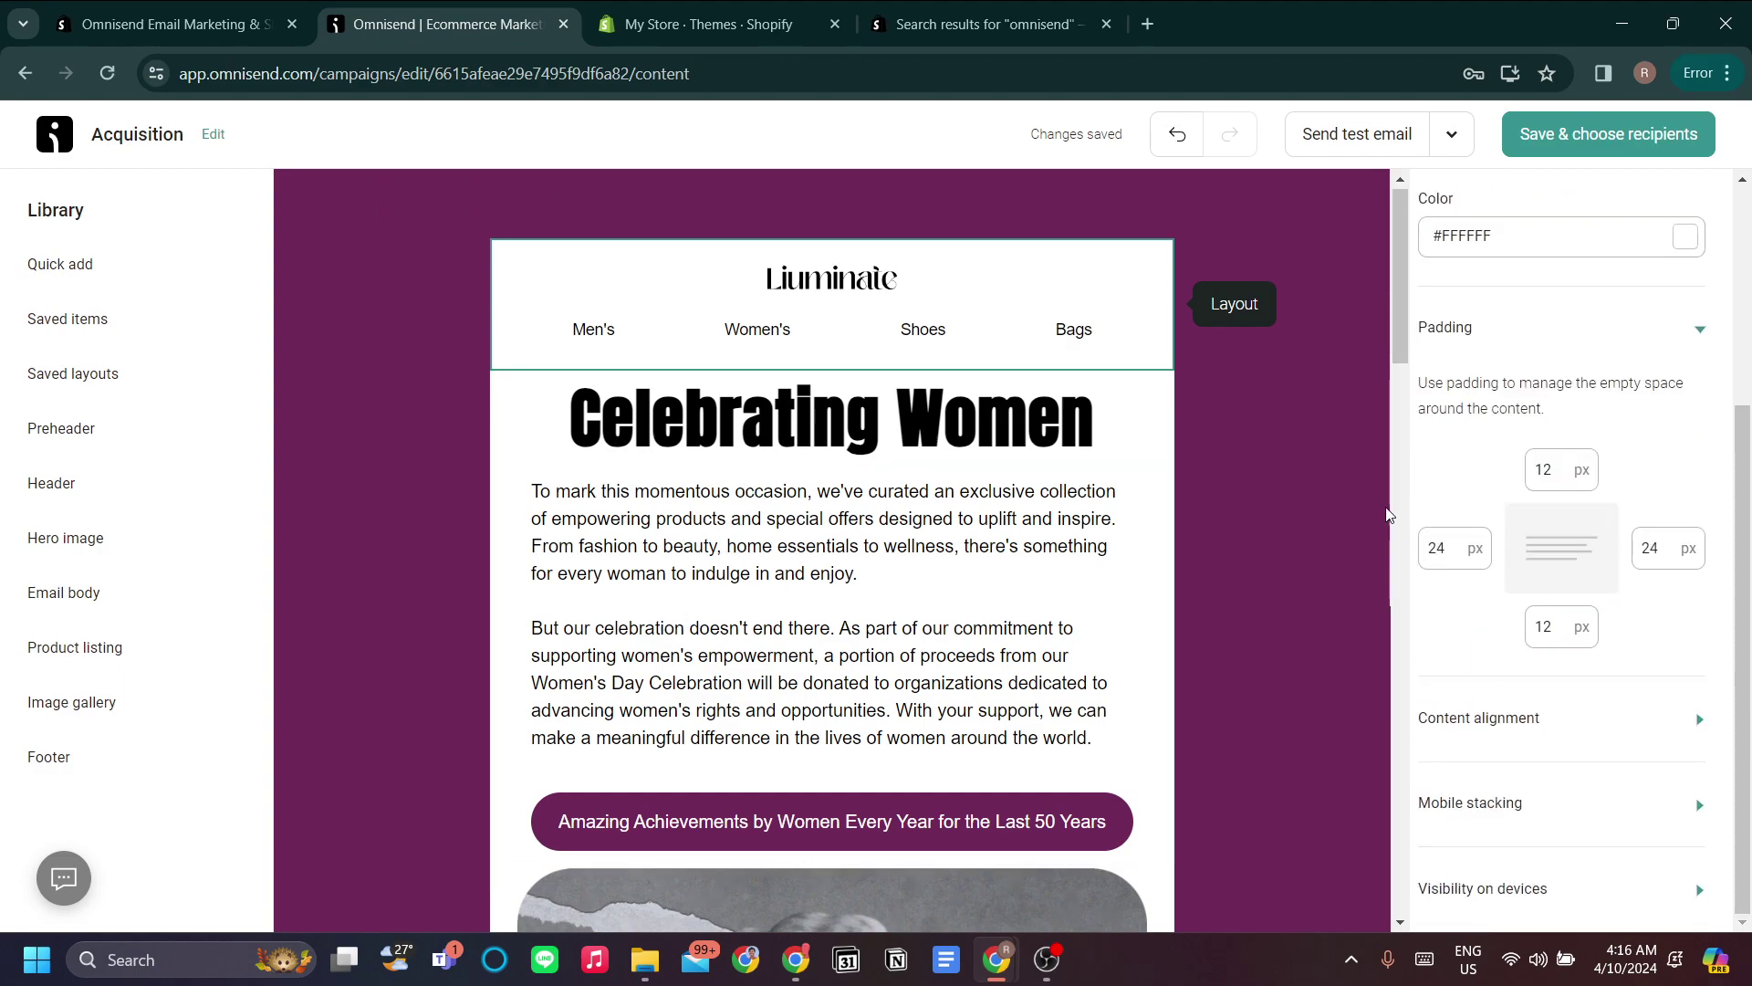
{"action": "left_click", "coordinate": [1049, 641]}
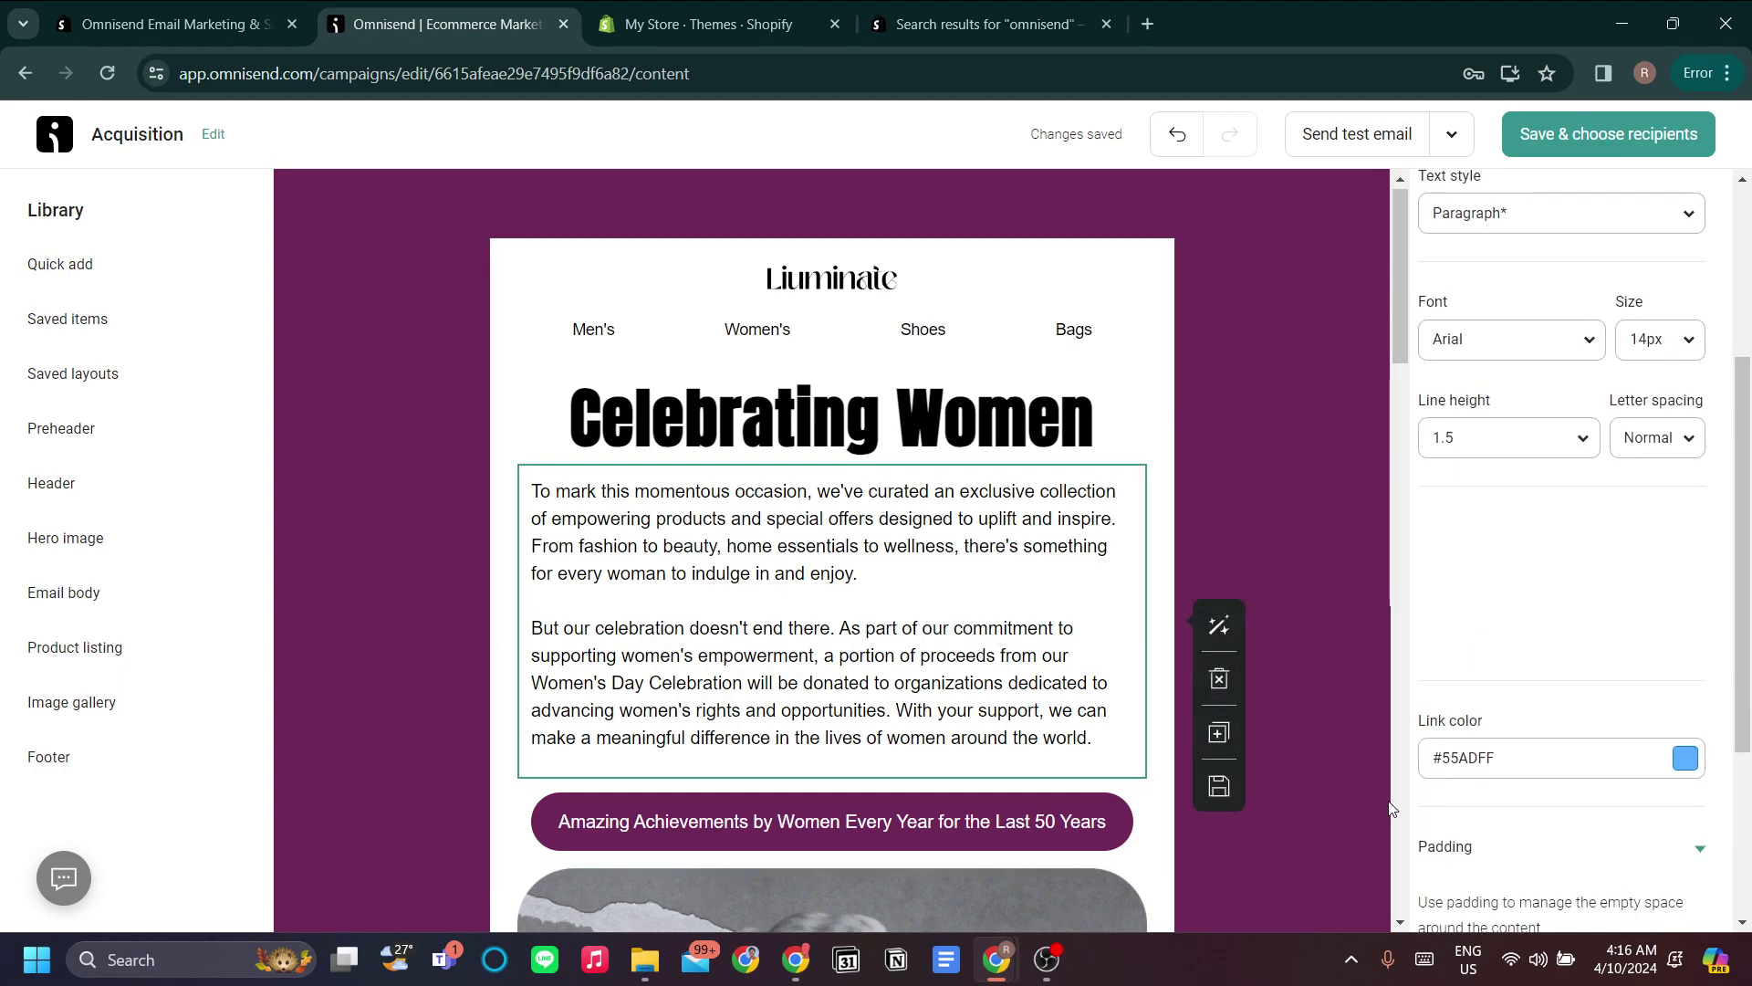
{"action": "left_click", "coordinate": [1084, 307]}
{"action": "left_click", "coordinate": [1347, 442]}
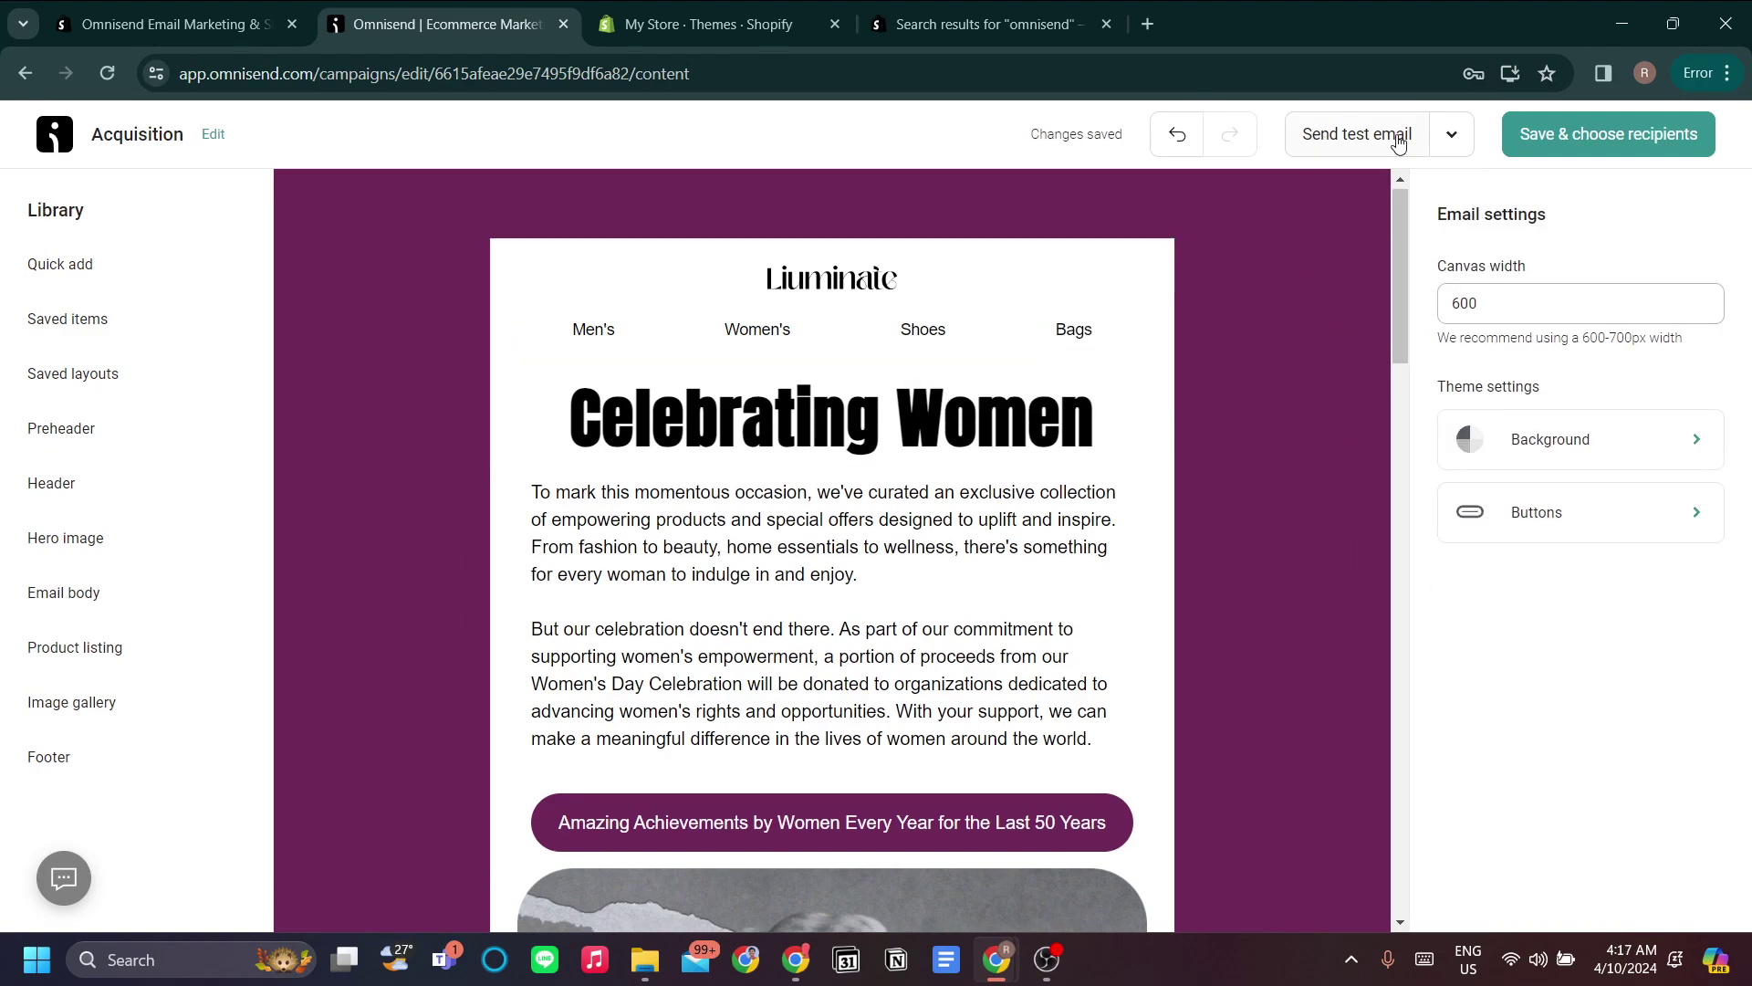
- Open the preview of the email and look through its desktop version
{"action": "left_click", "coordinate": [1454, 137]}
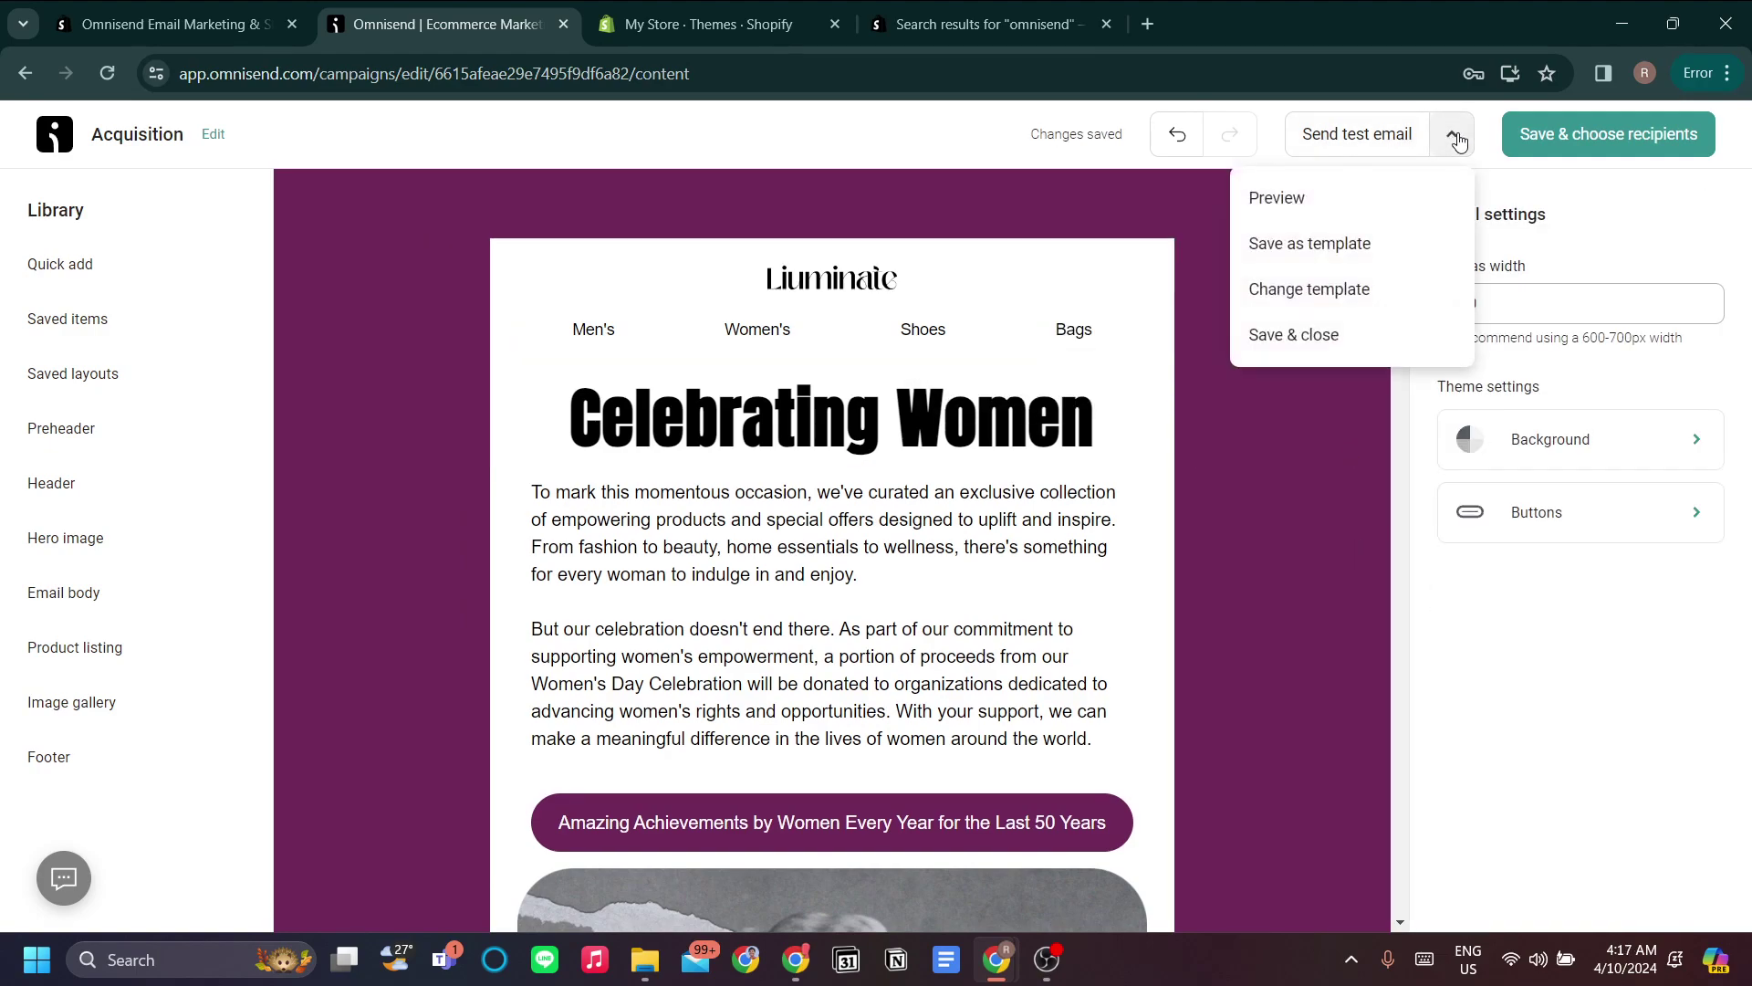
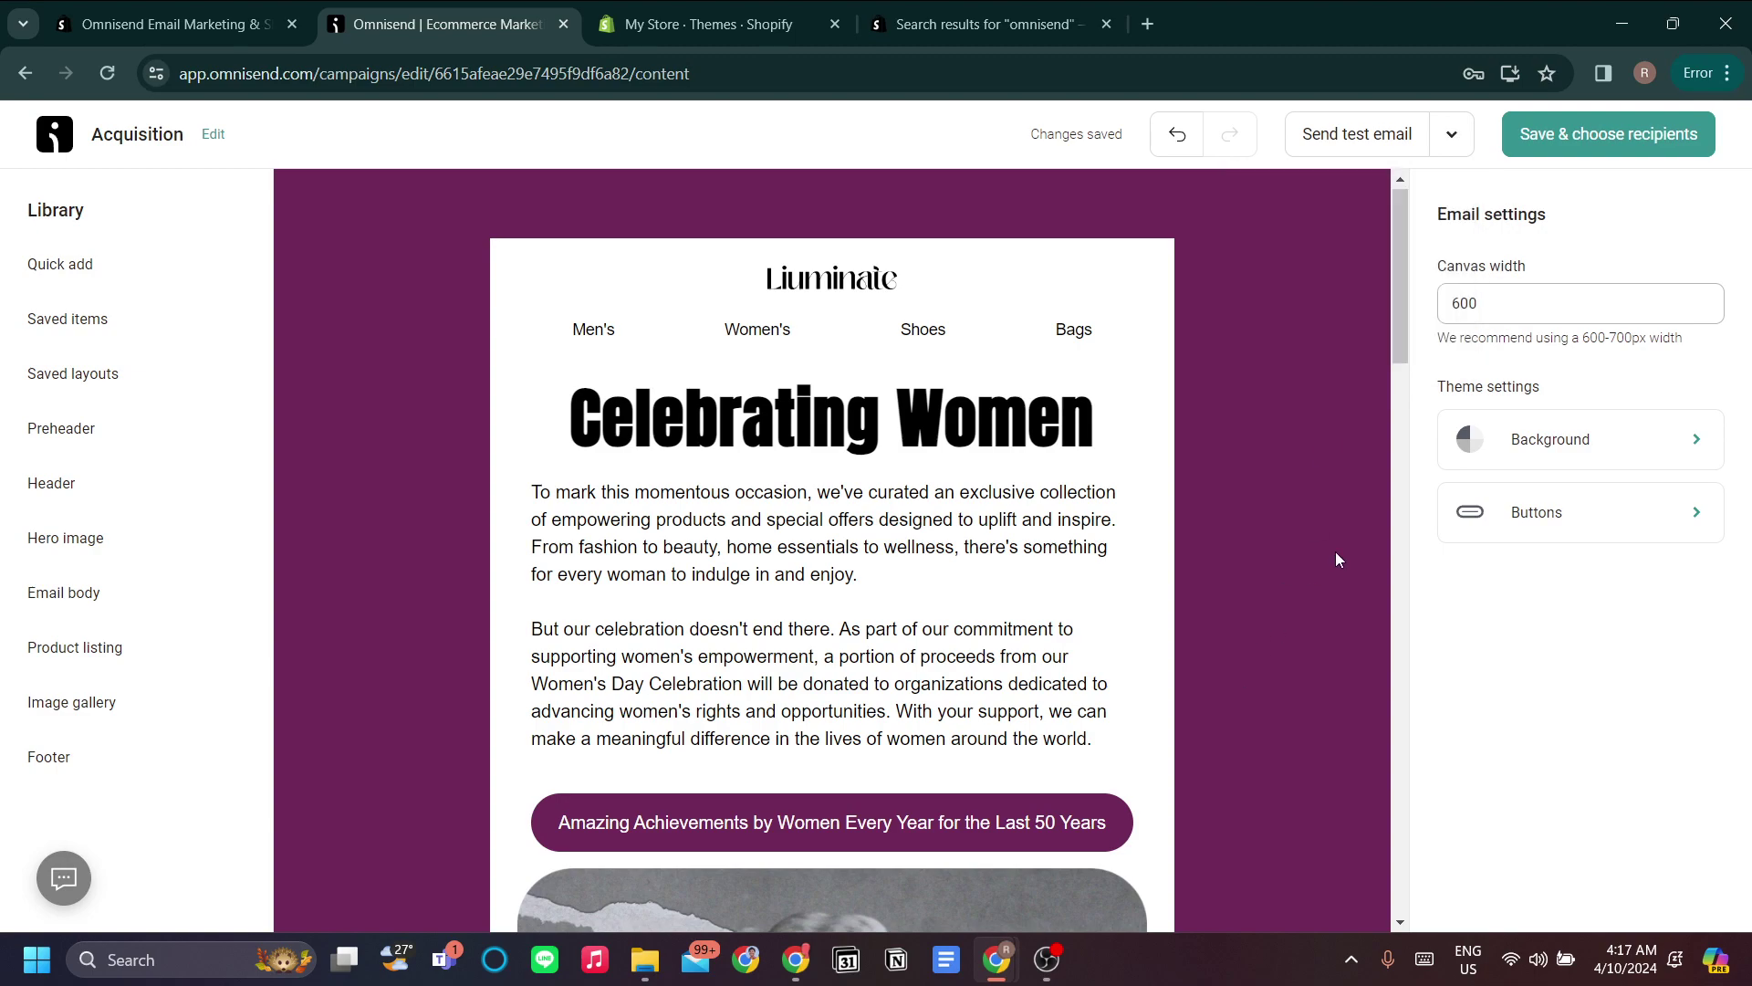
{"action": "scroll", "coordinate": [1340, 429], "scroll_direction": "up", "scroll_amount": 8}
{"action": "left_click", "coordinate": [1452, 134]}
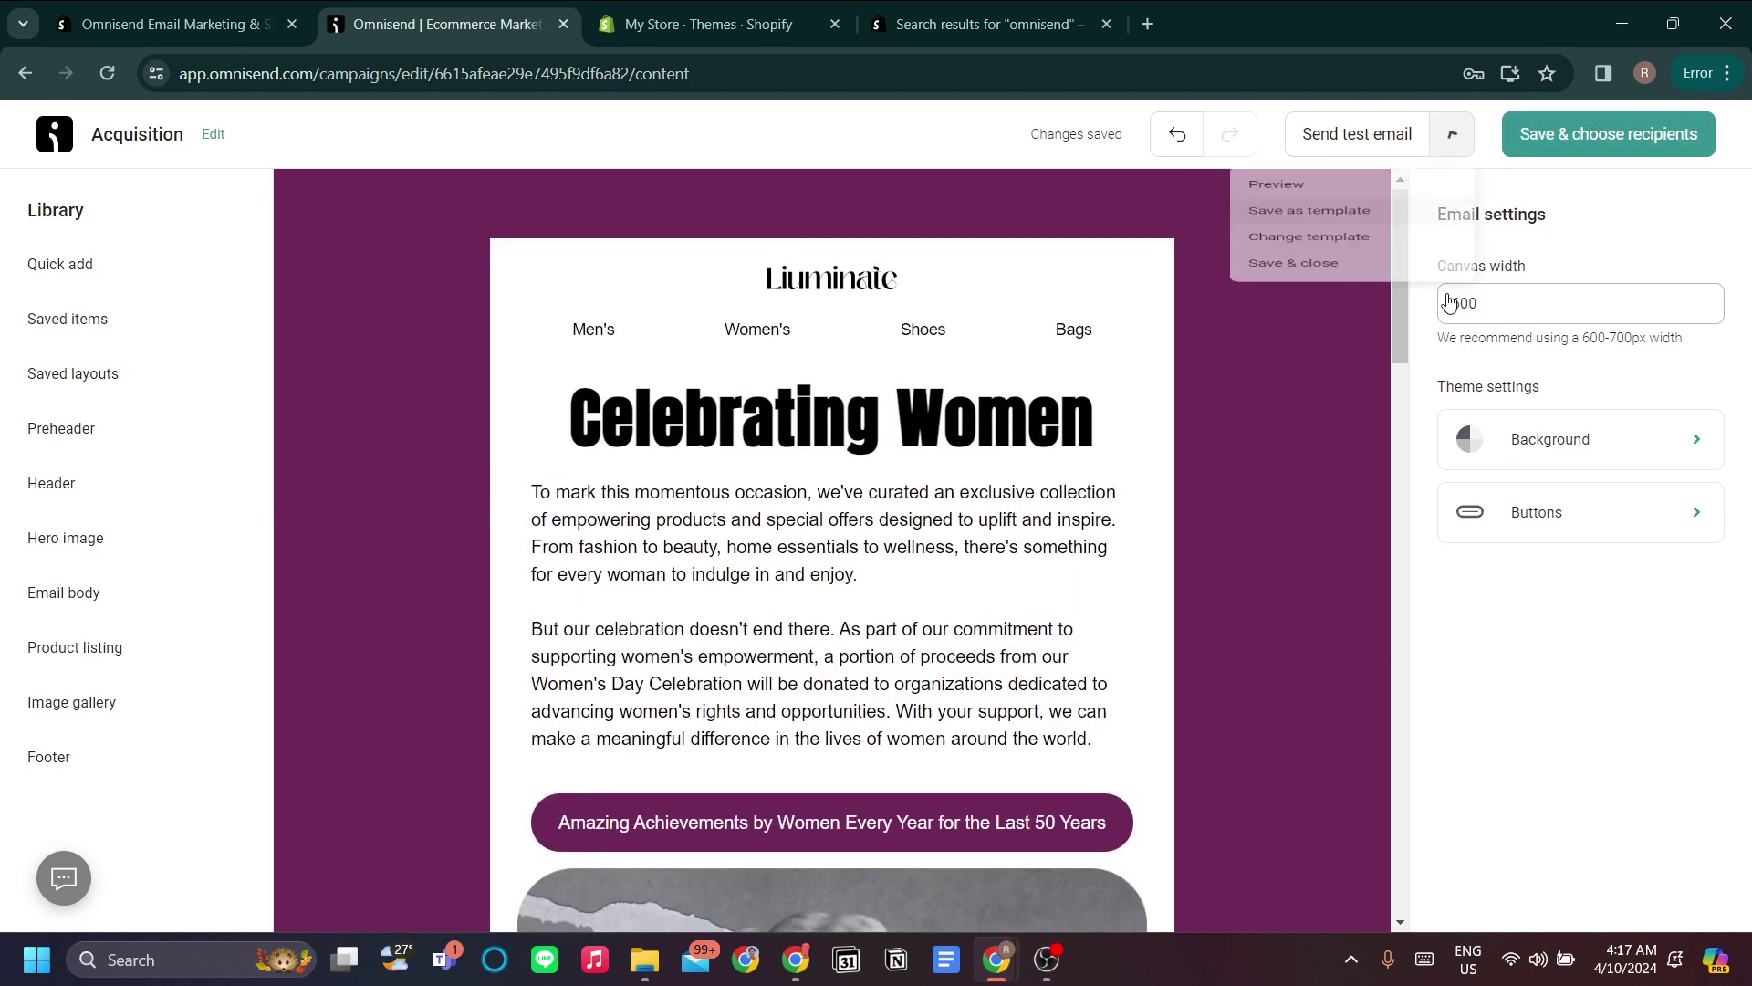
{"action": "left_click", "coordinate": [1333, 184]}
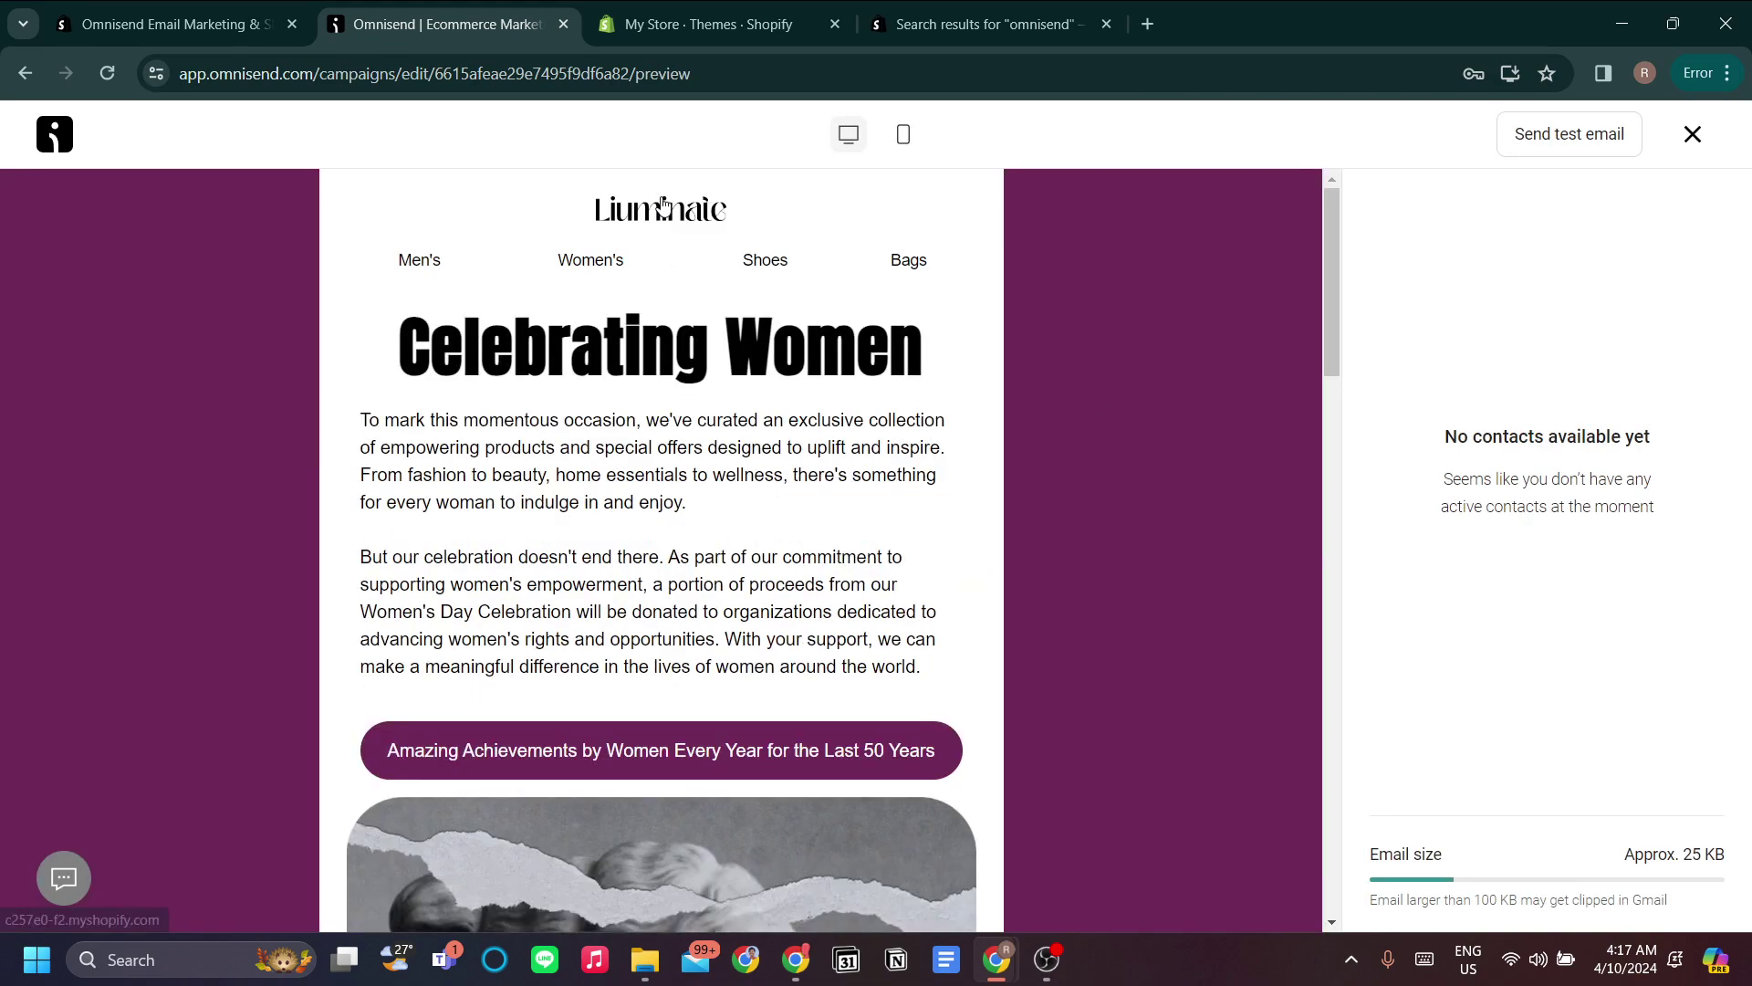
{"action": "scroll", "coordinate": [821, 352], "scroll_direction": "down", "scroll_amount": 10}
{"action": "scroll", "coordinate": [966, 527], "scroll_direction": "up", "scroll_amount": 5}
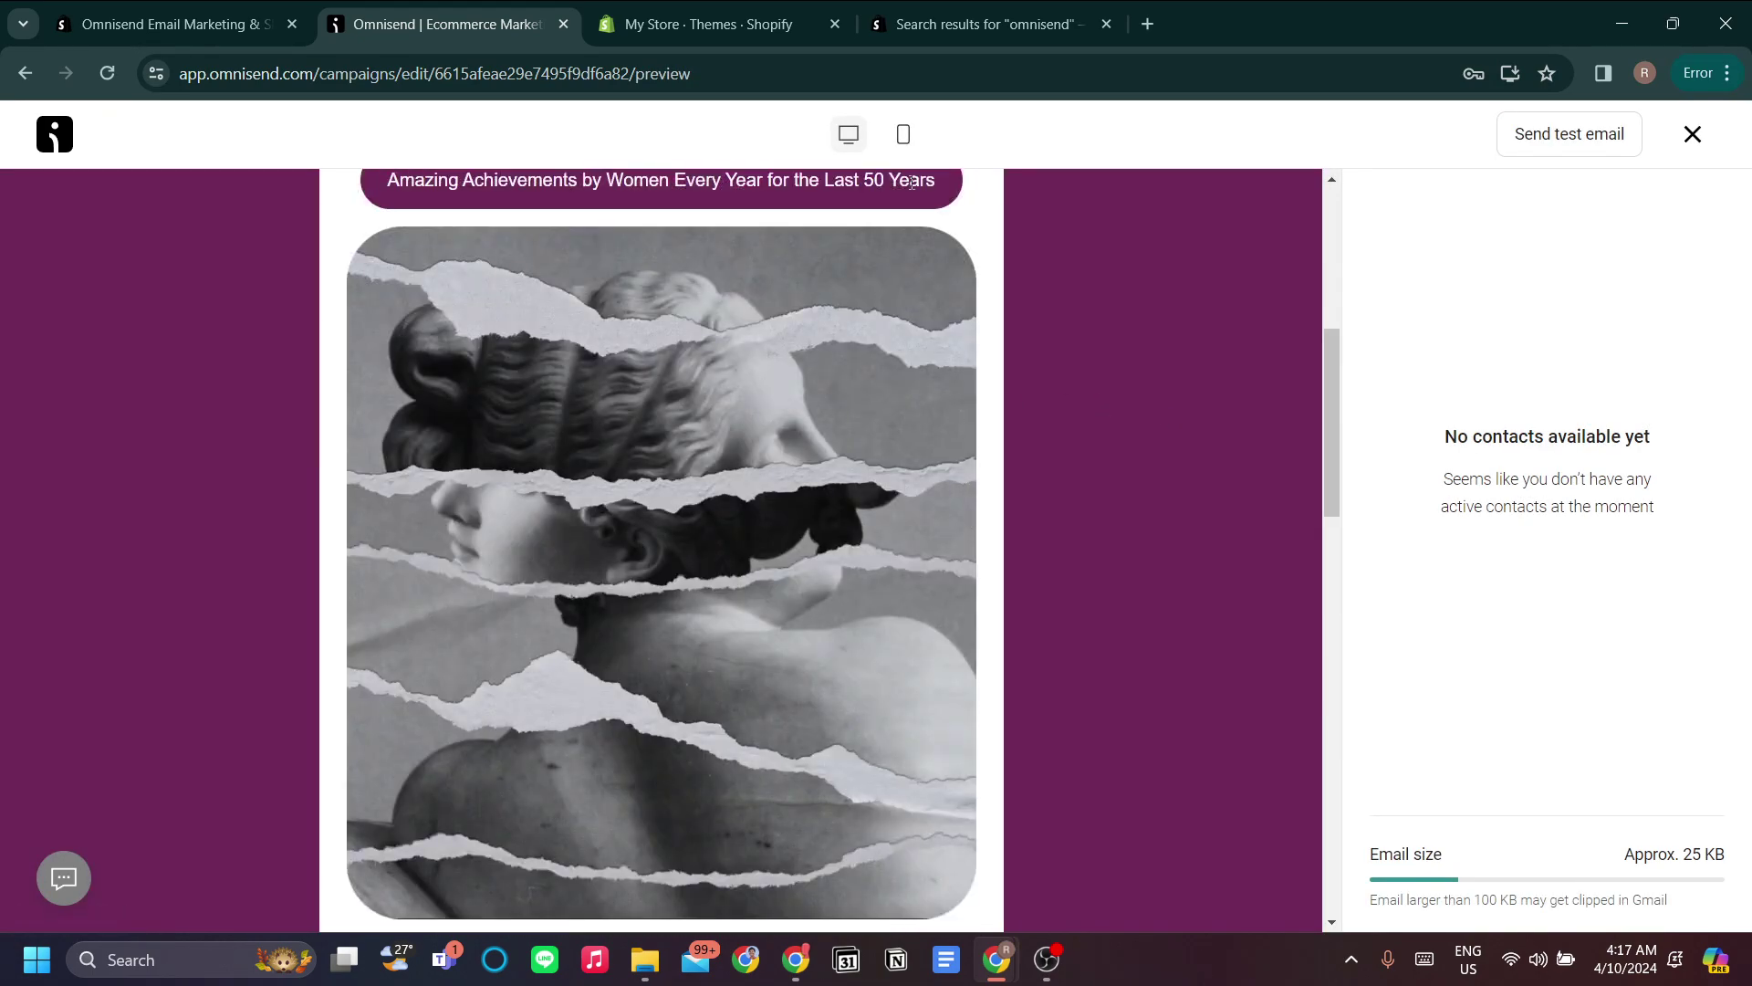
- Check the email's mobile preview, compare it with the desktop version, and return to the email editor
{"action": "left_click", "coordinate": [904, 134]}
{"action": "scroll", "coordinate": [778, 466], "scroll_direction": "down", "scroll_amount": 6}
{"action": "scroll", "coordinate": [783, 461], "scroll_direction": "up", "scroll_amount": 7}
{"action": "scroll", "coordinate": [789, 449], "scroll_direction": "up", "scroll_amount": 5}
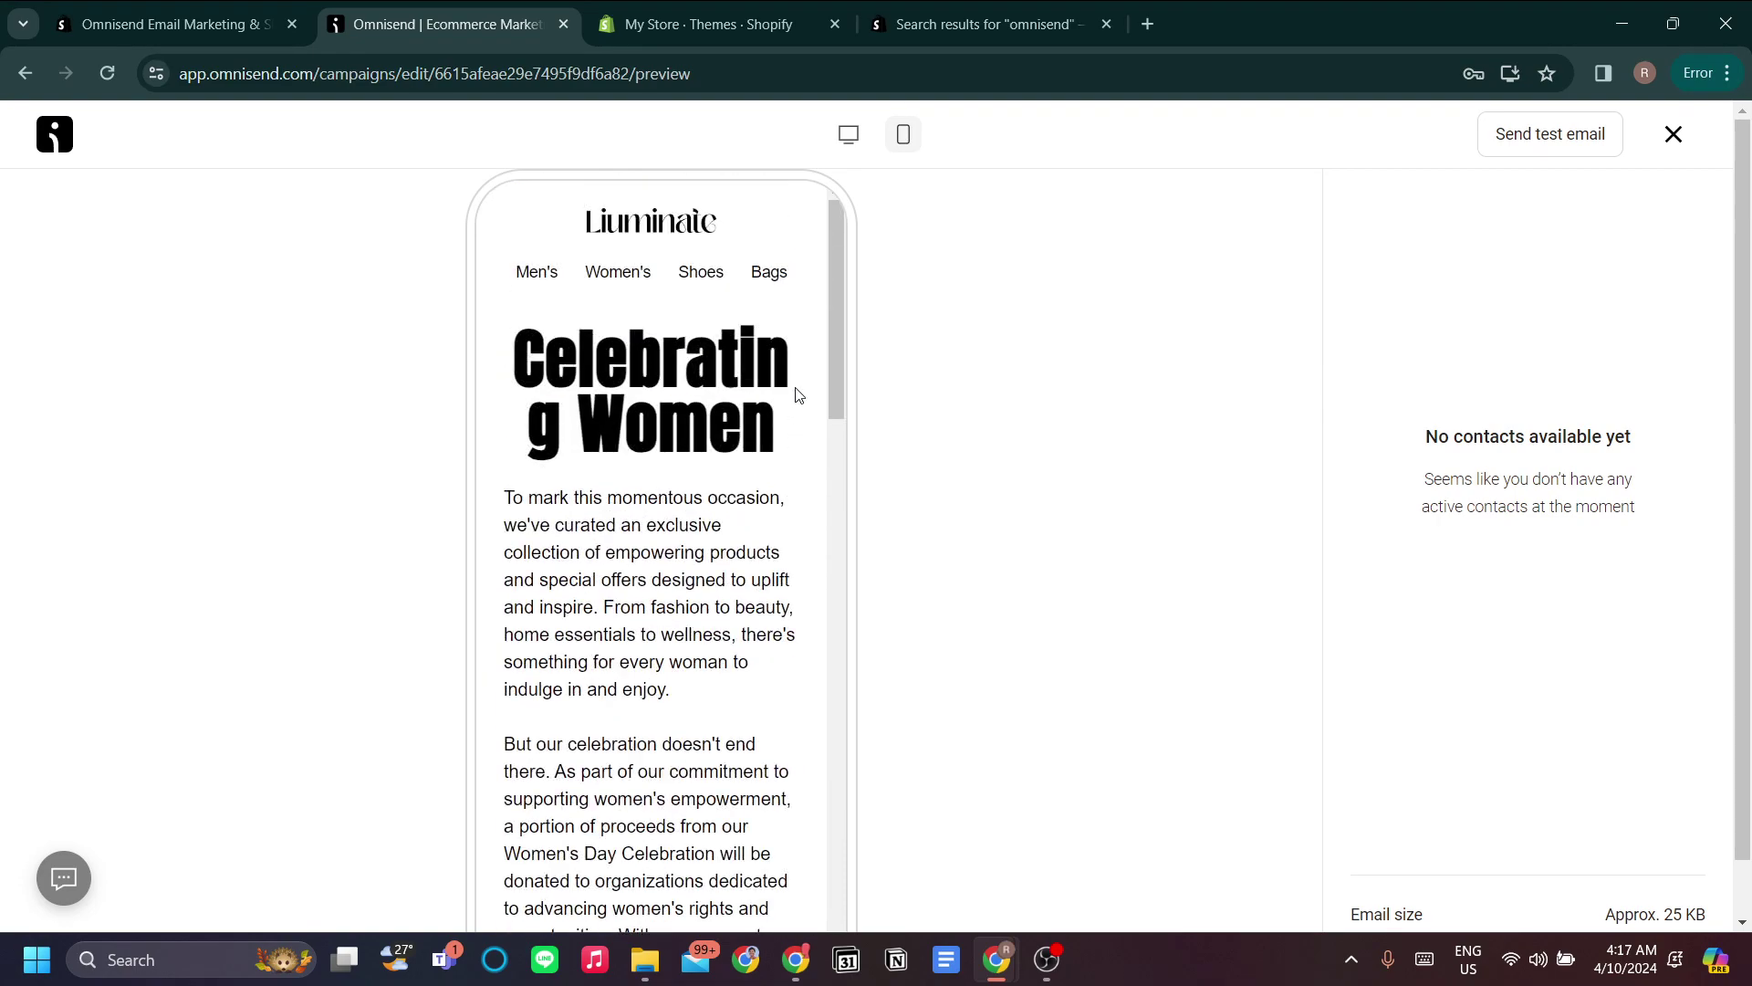
{"action": "left_click", "coordinate": [848, 139]}
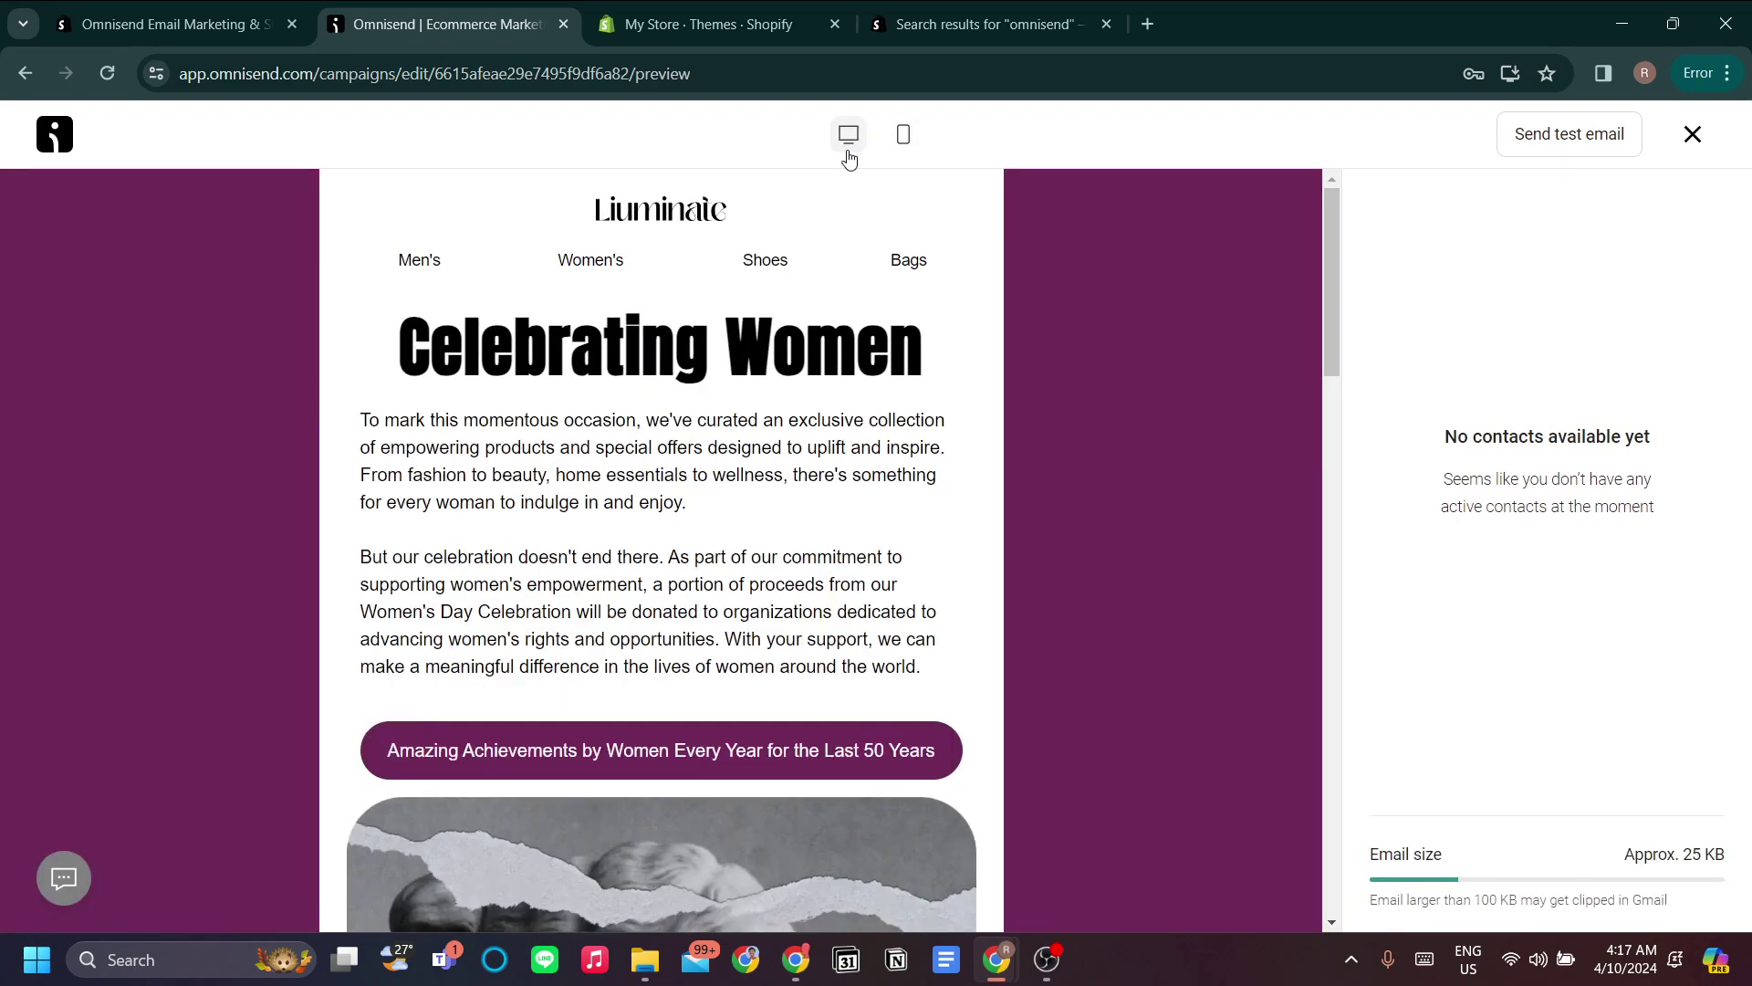
{"action": "left_click", "coordinate": [906, 137]}
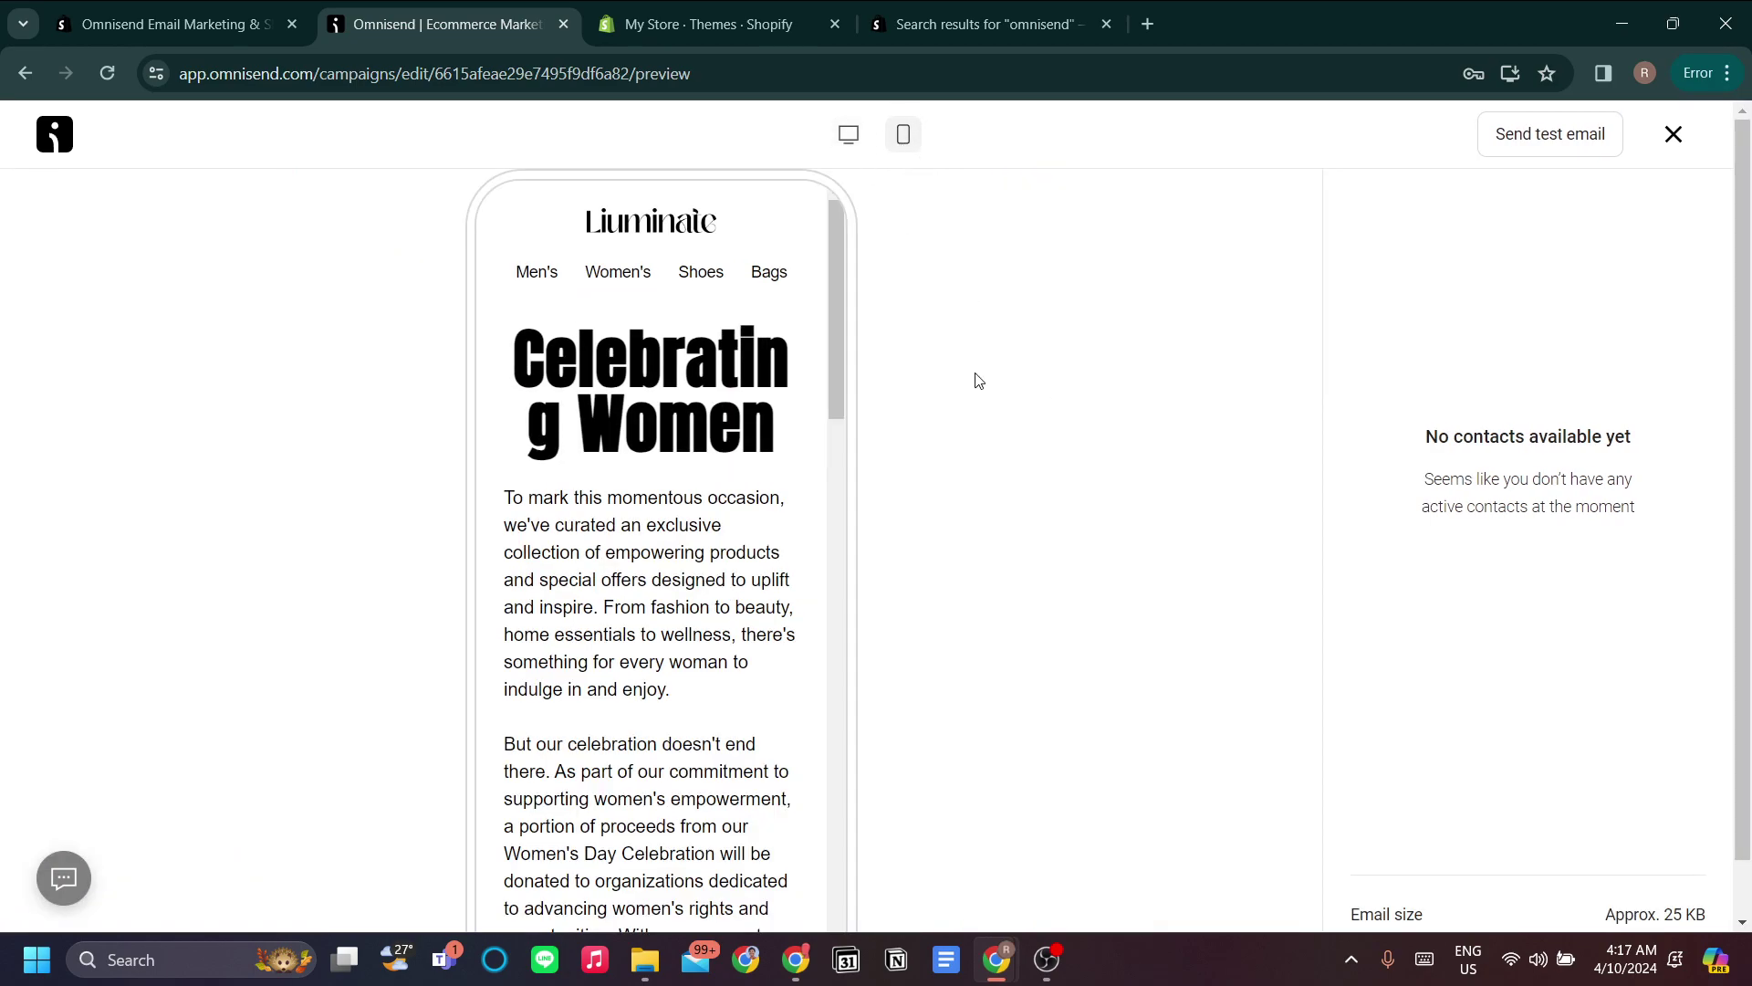
{"action": "left_click", "coordinate": [1674, 137]}
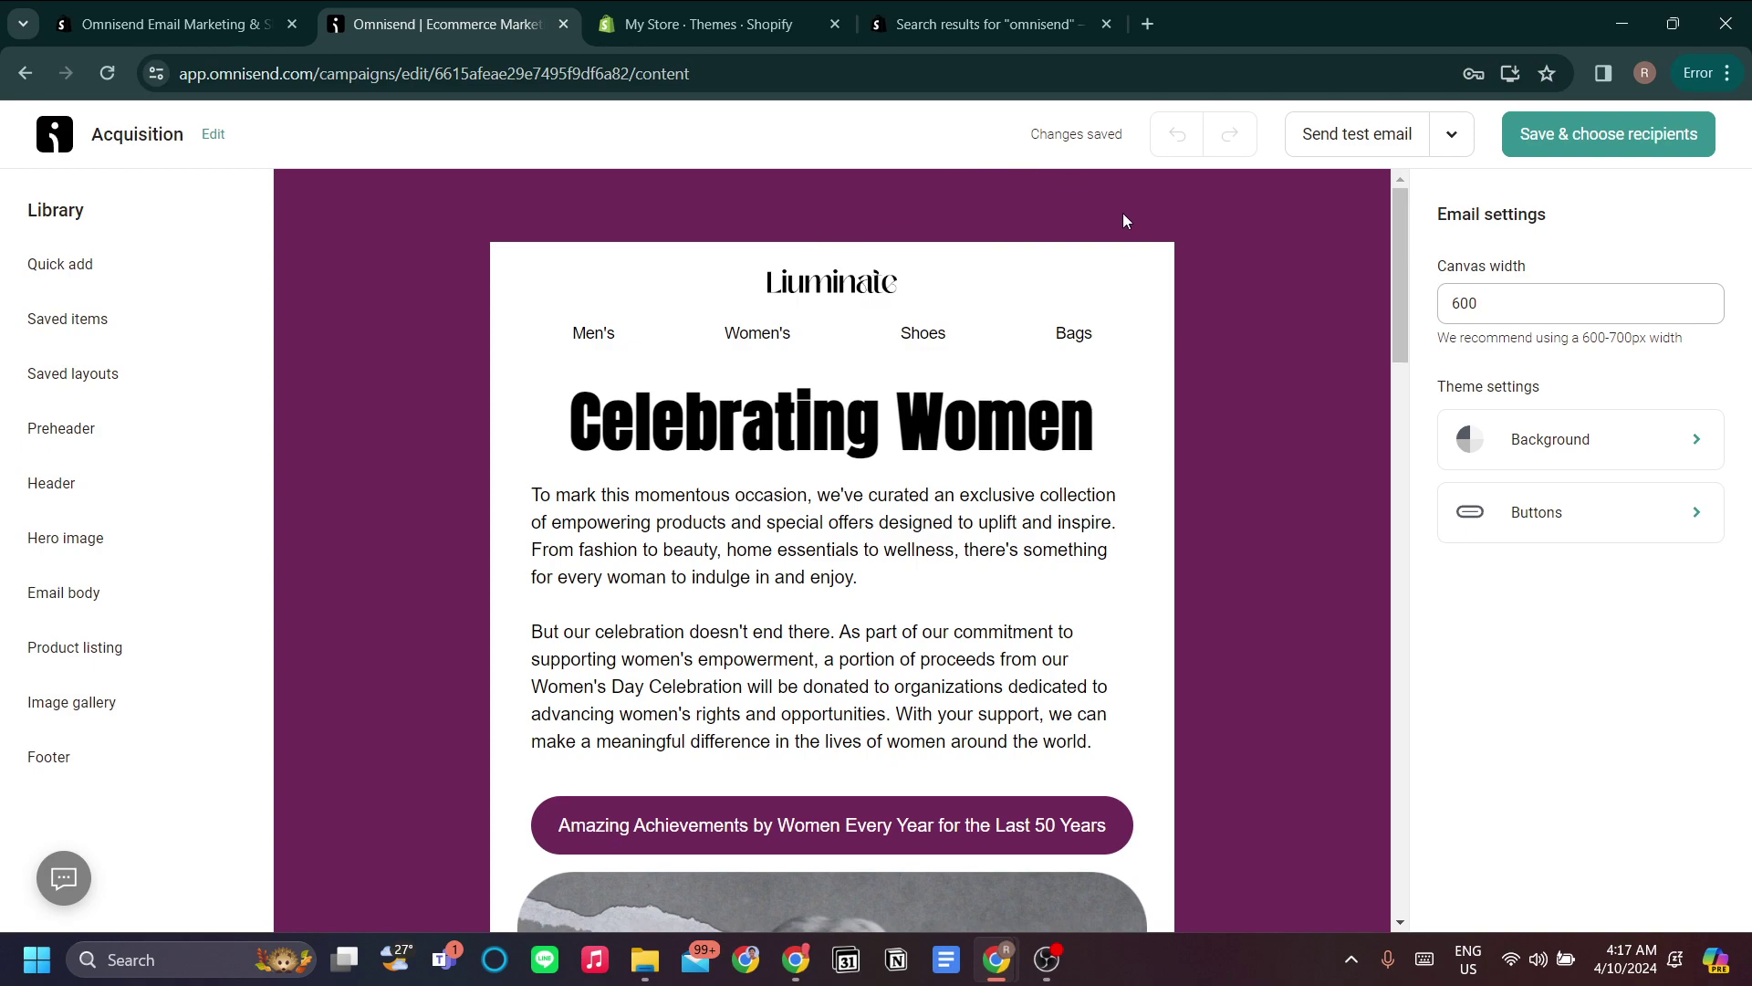
- Save the email content, choose All subscribers as the recipients and continue to the campaign review
{"action": "left_click", "coordinate": [1611, 146]}
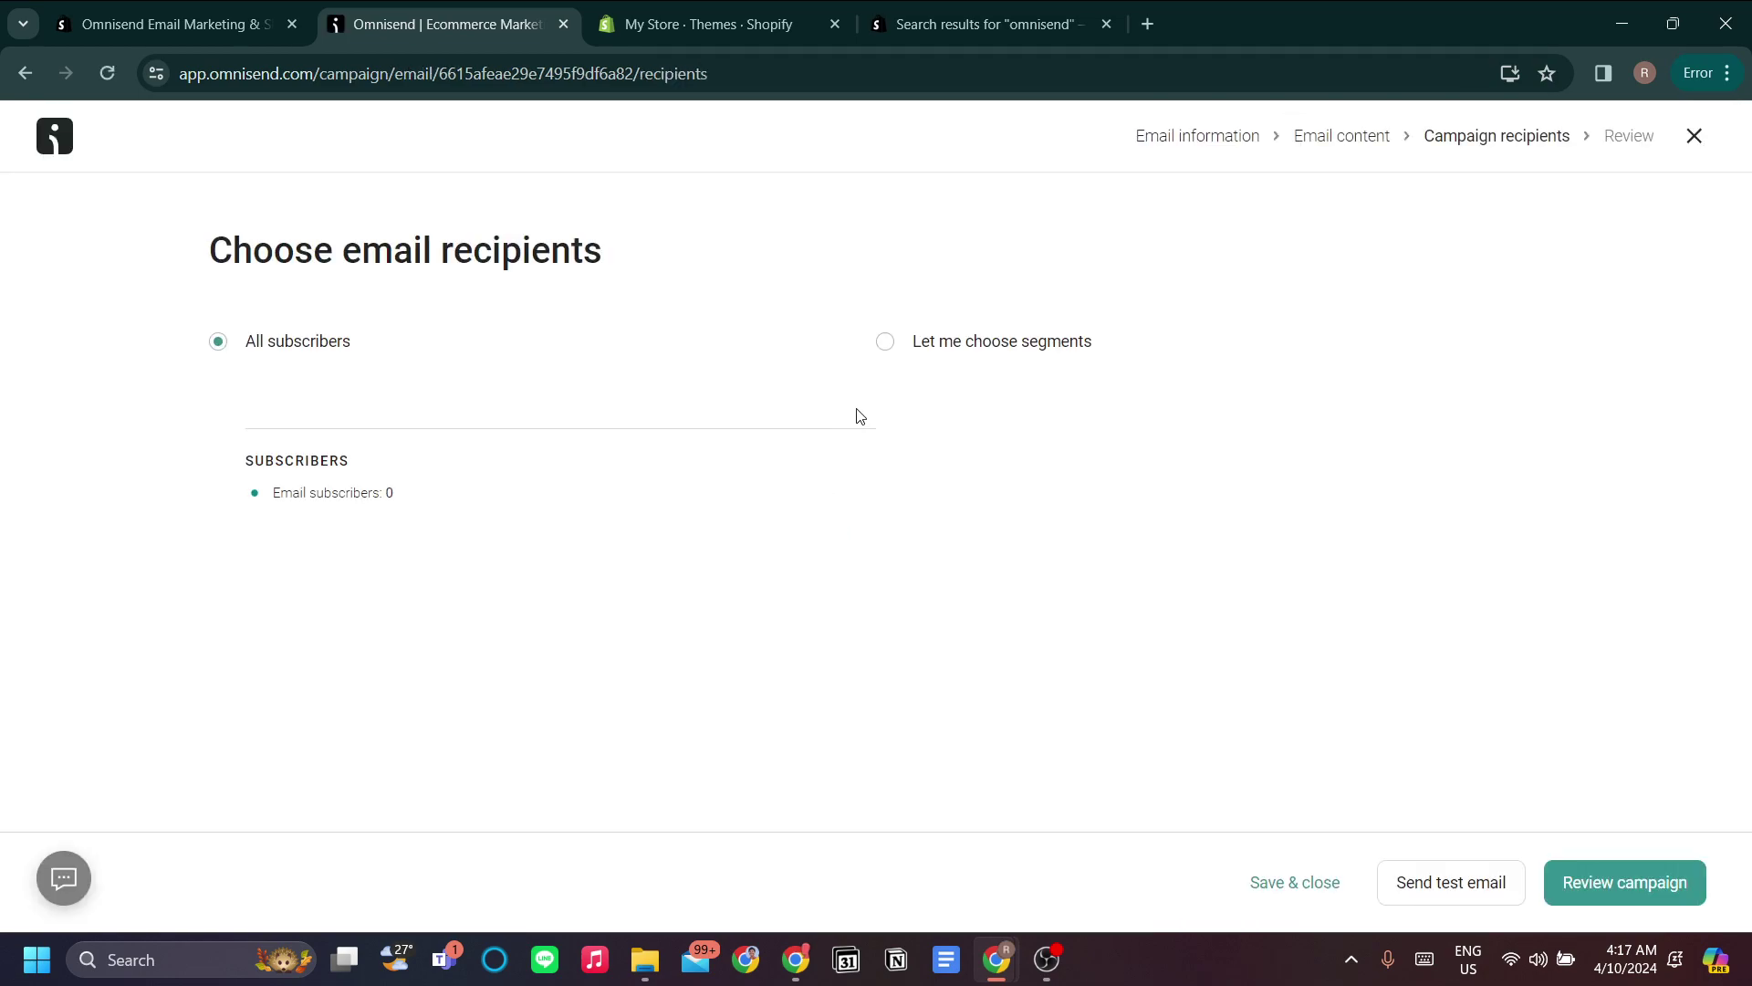
{"action": "left_click", "coordinate": [887, 343]}
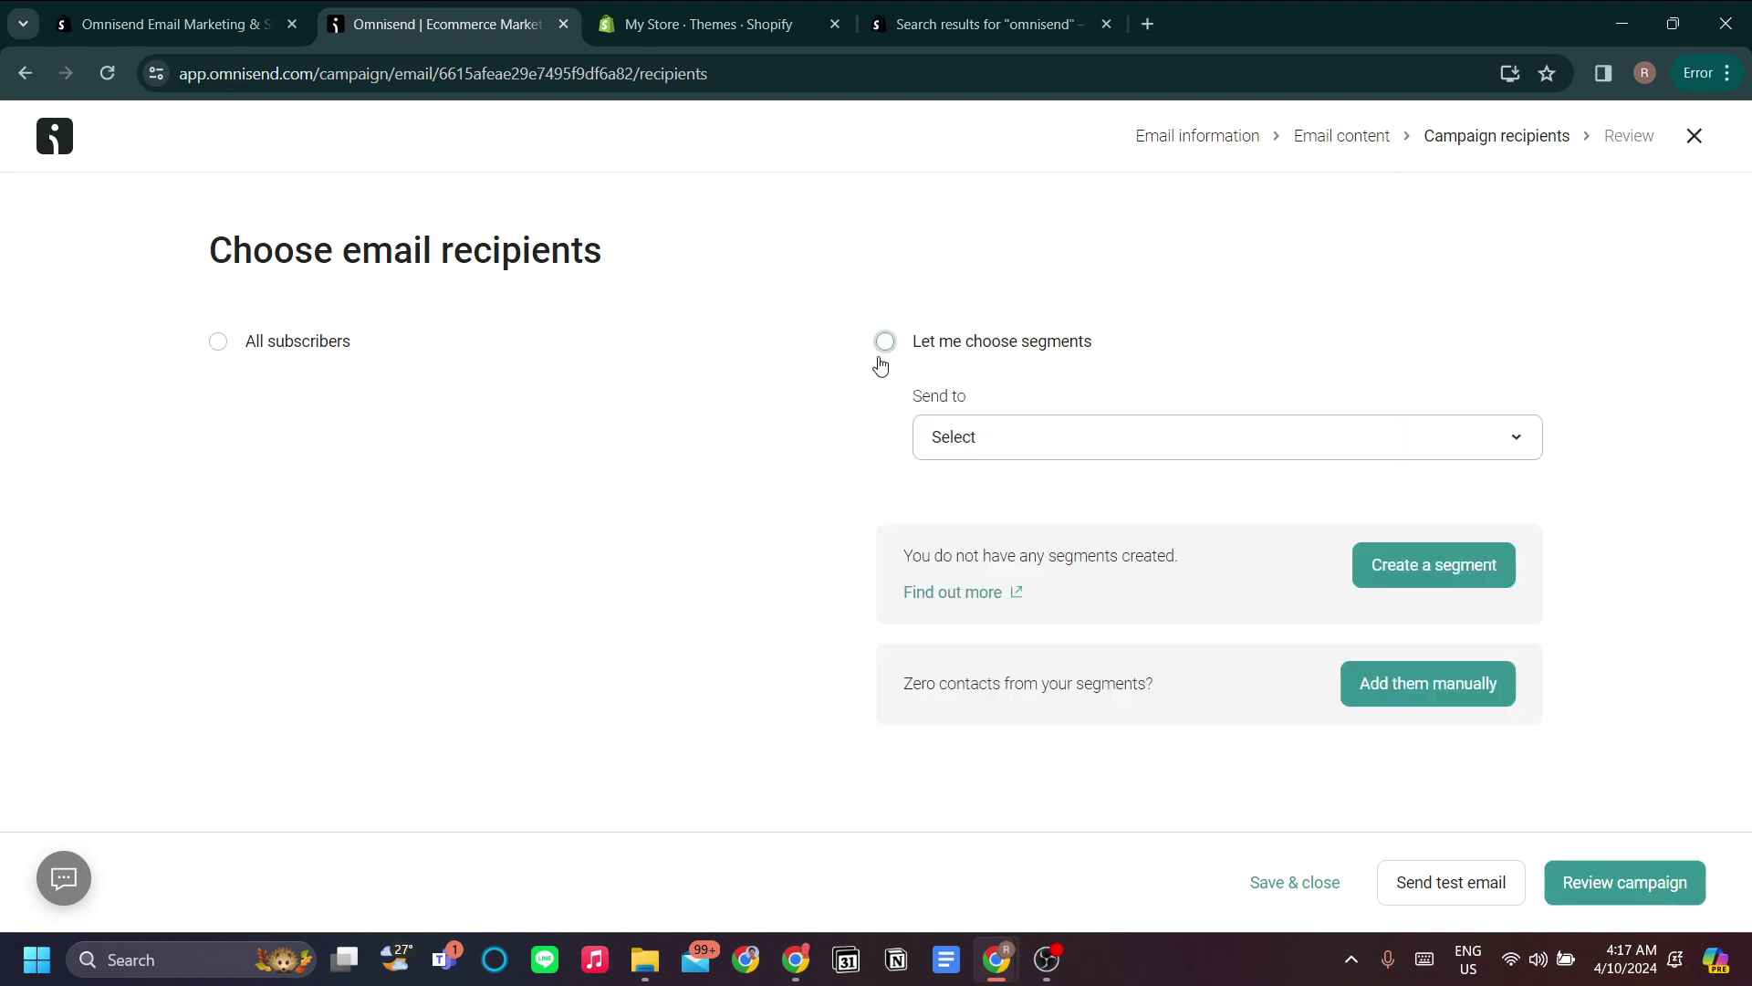
{"action": "left_click", "coordinate": [301, 358]}
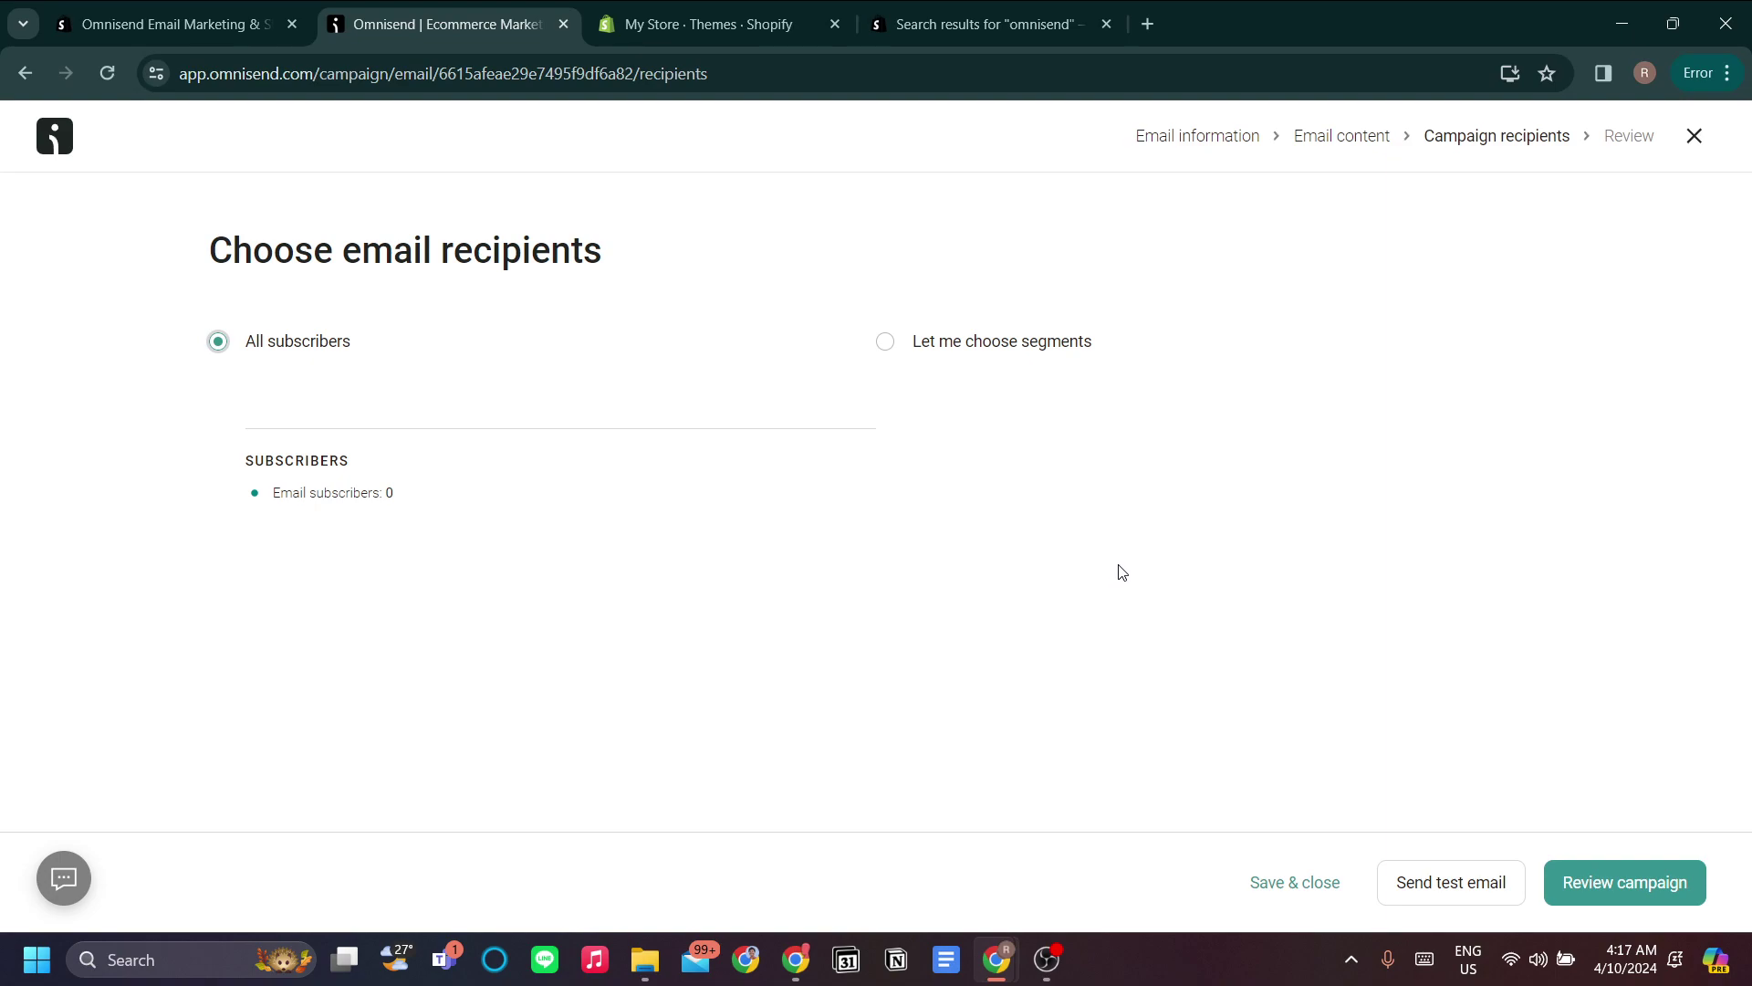
{"action": "left_click", "coordinate": [1615, 887]}
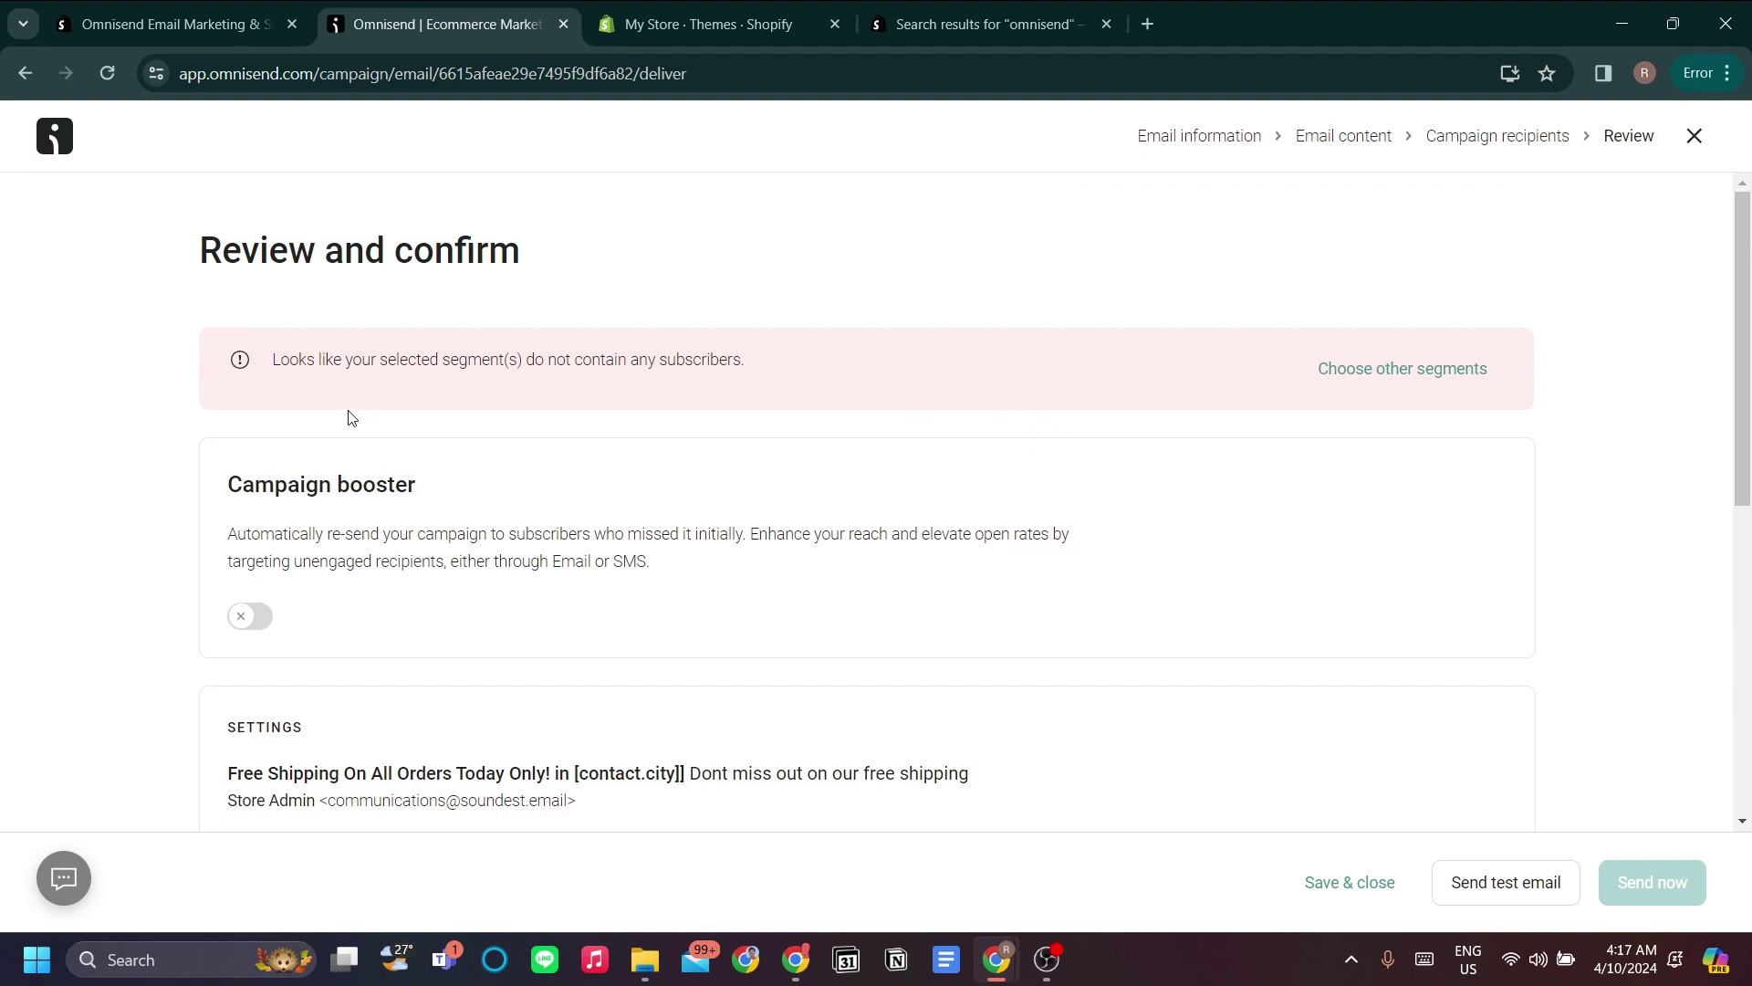
- Review the campaign's booster, settings, recipients and send options, leaving the booster off, and save and close the campaign
{"action": "scroll", "coordinate": [352, 417], "scroll_direction": "down", "scroll_amount": 2}
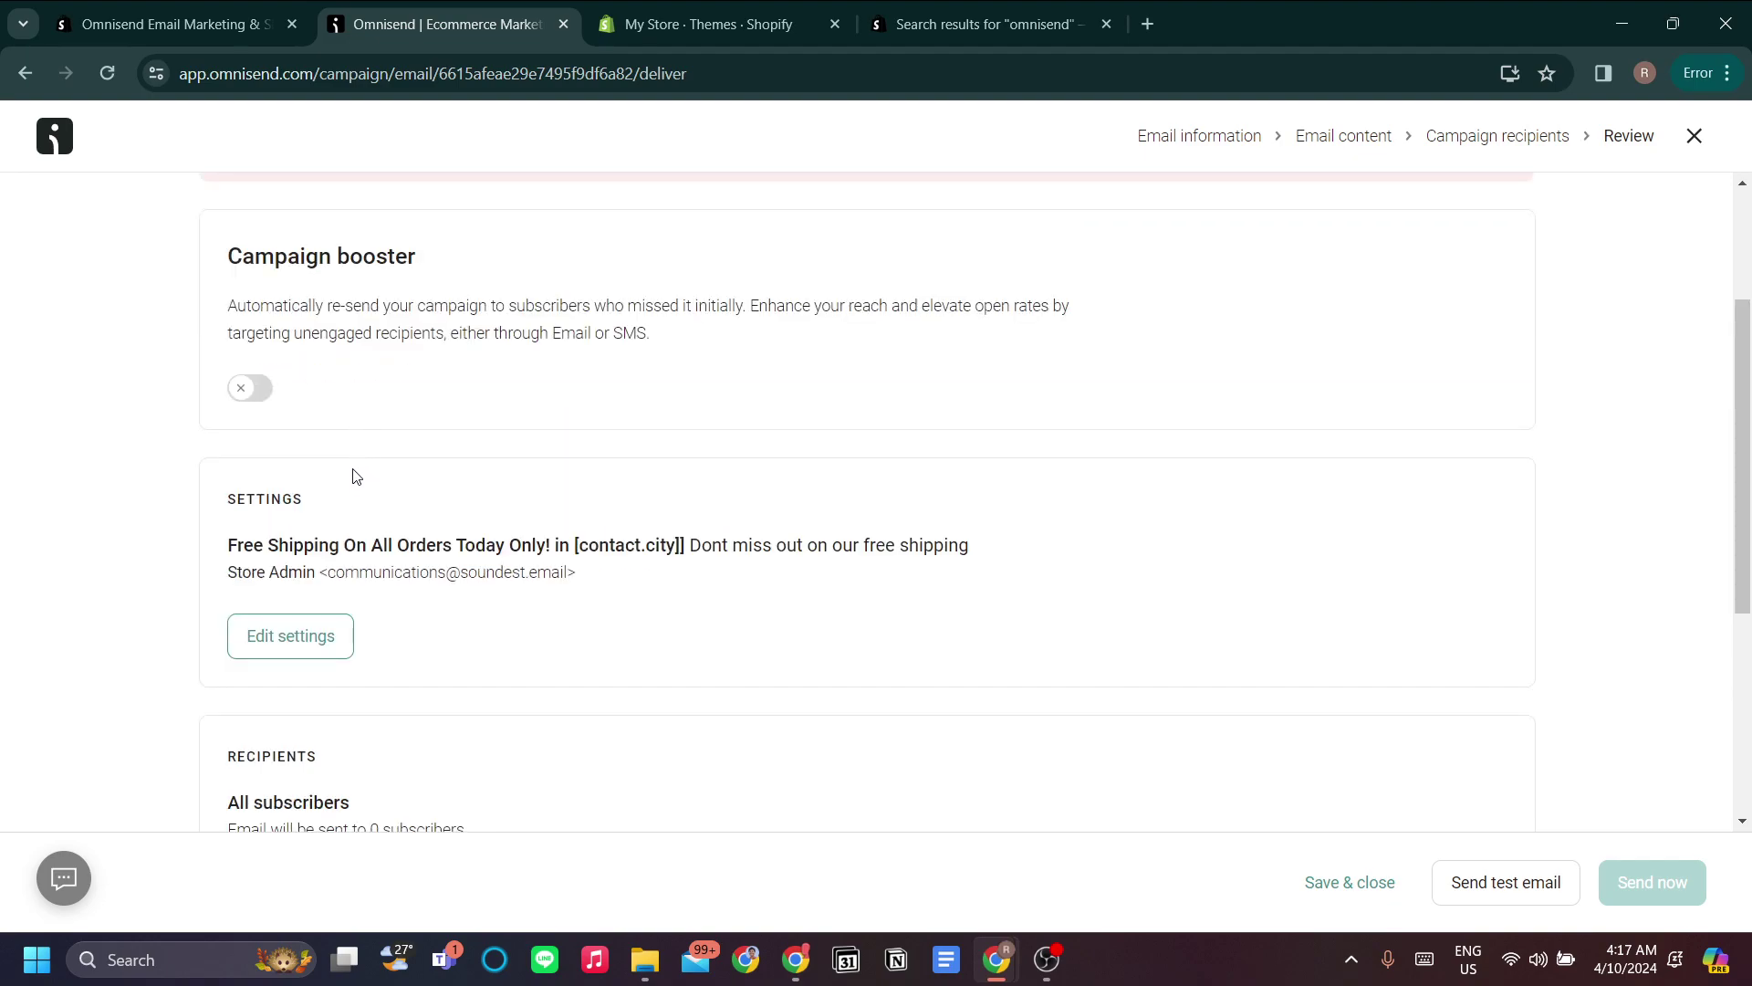
{"action": "left_click", "coordinate": [248, 388]}
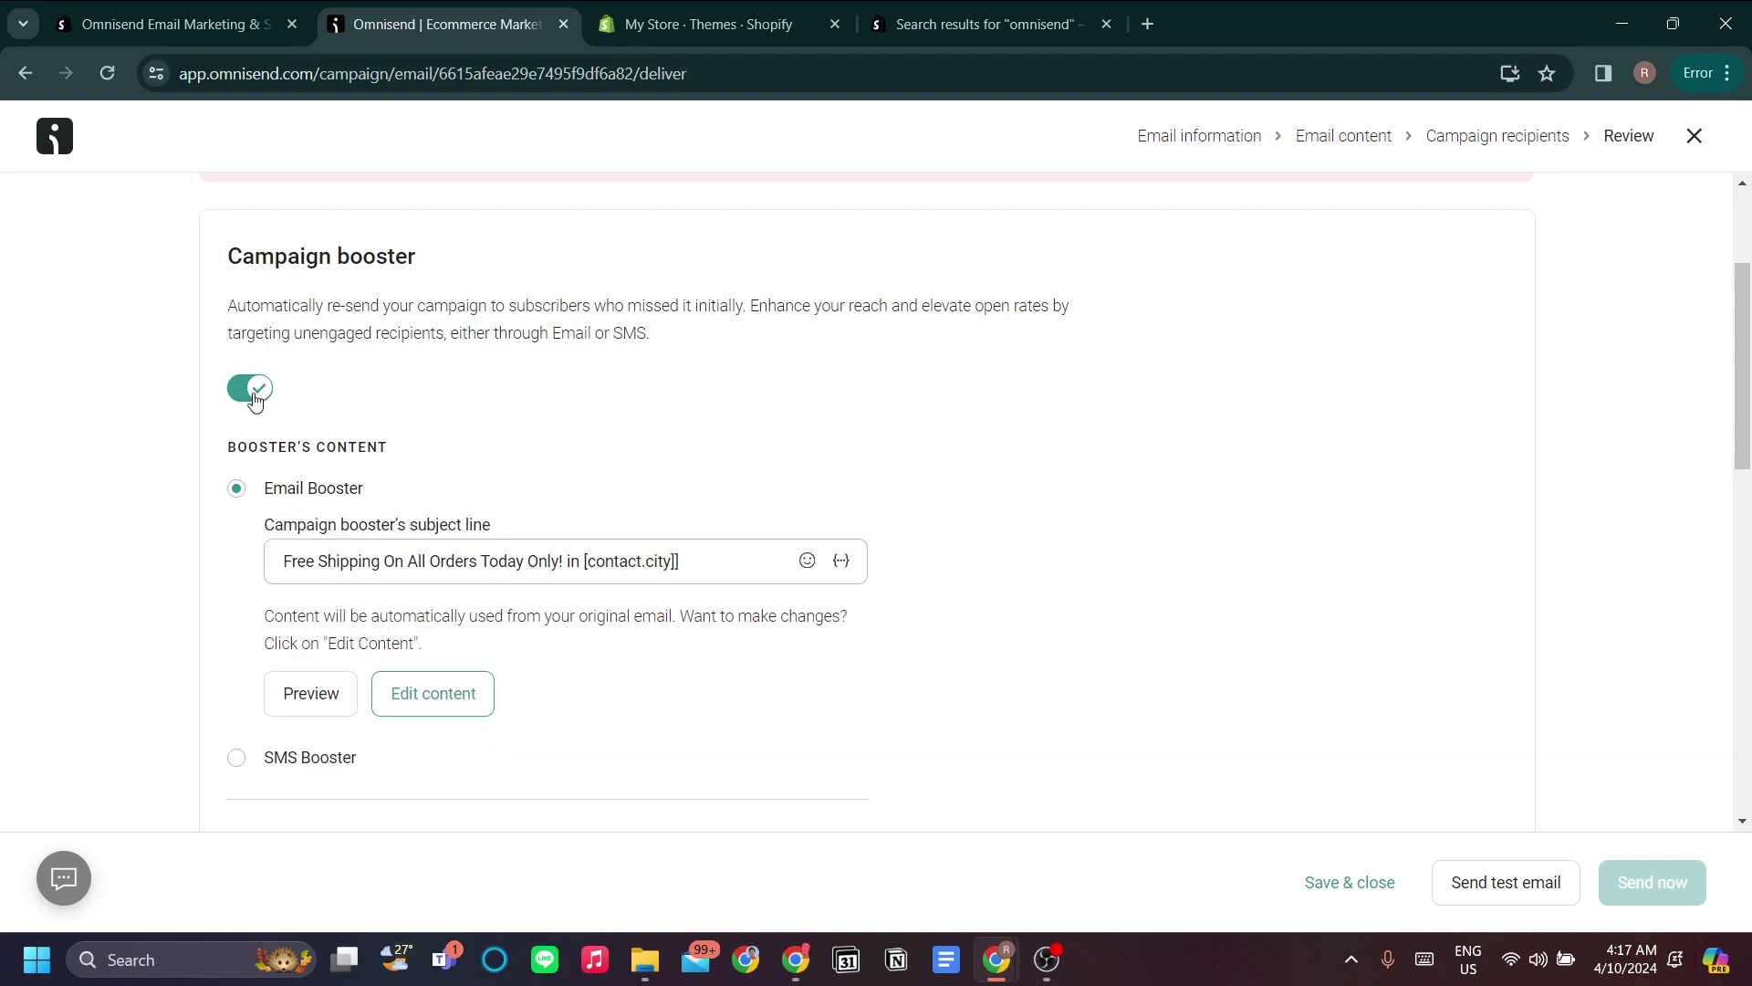
{"action": "left_click", "coordinate": [249, 388]}
{"action": "scroll", "coordinate": [492, 398], "scroll_direction": "down", "scroll_amount": 1}
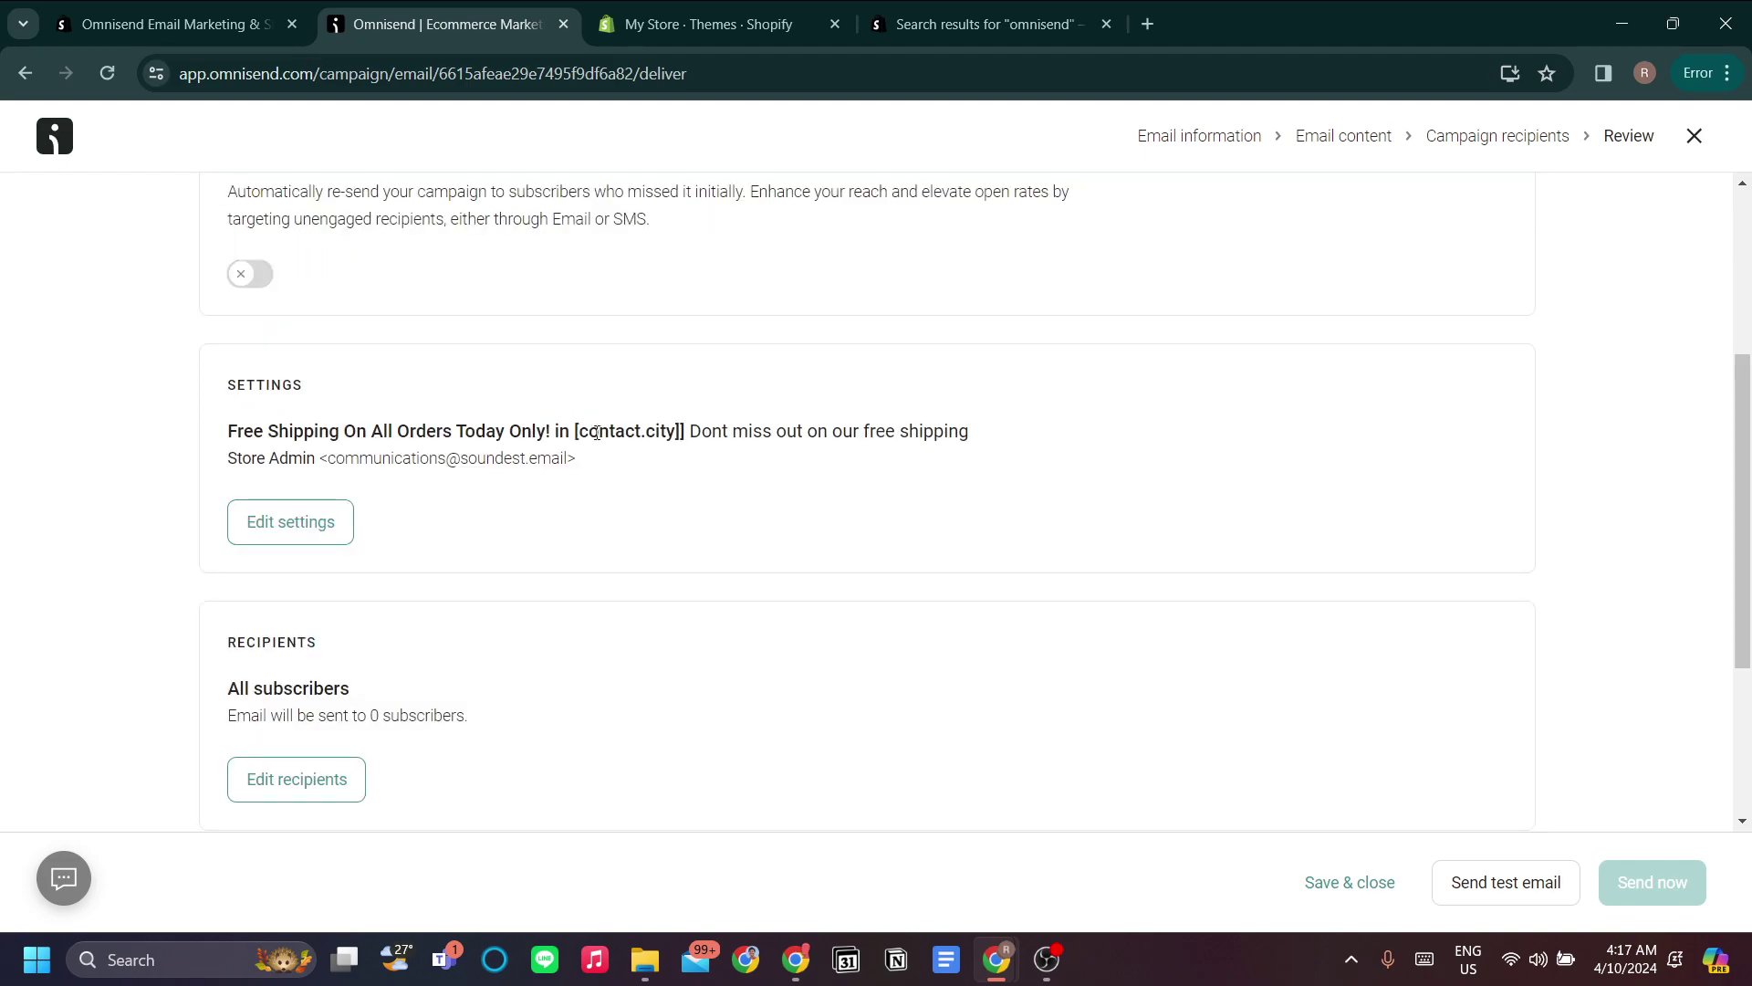
{"action": "scroll", "coordinate": [591, 430], "scroll_direction": "down", "scroll_amount": 3}
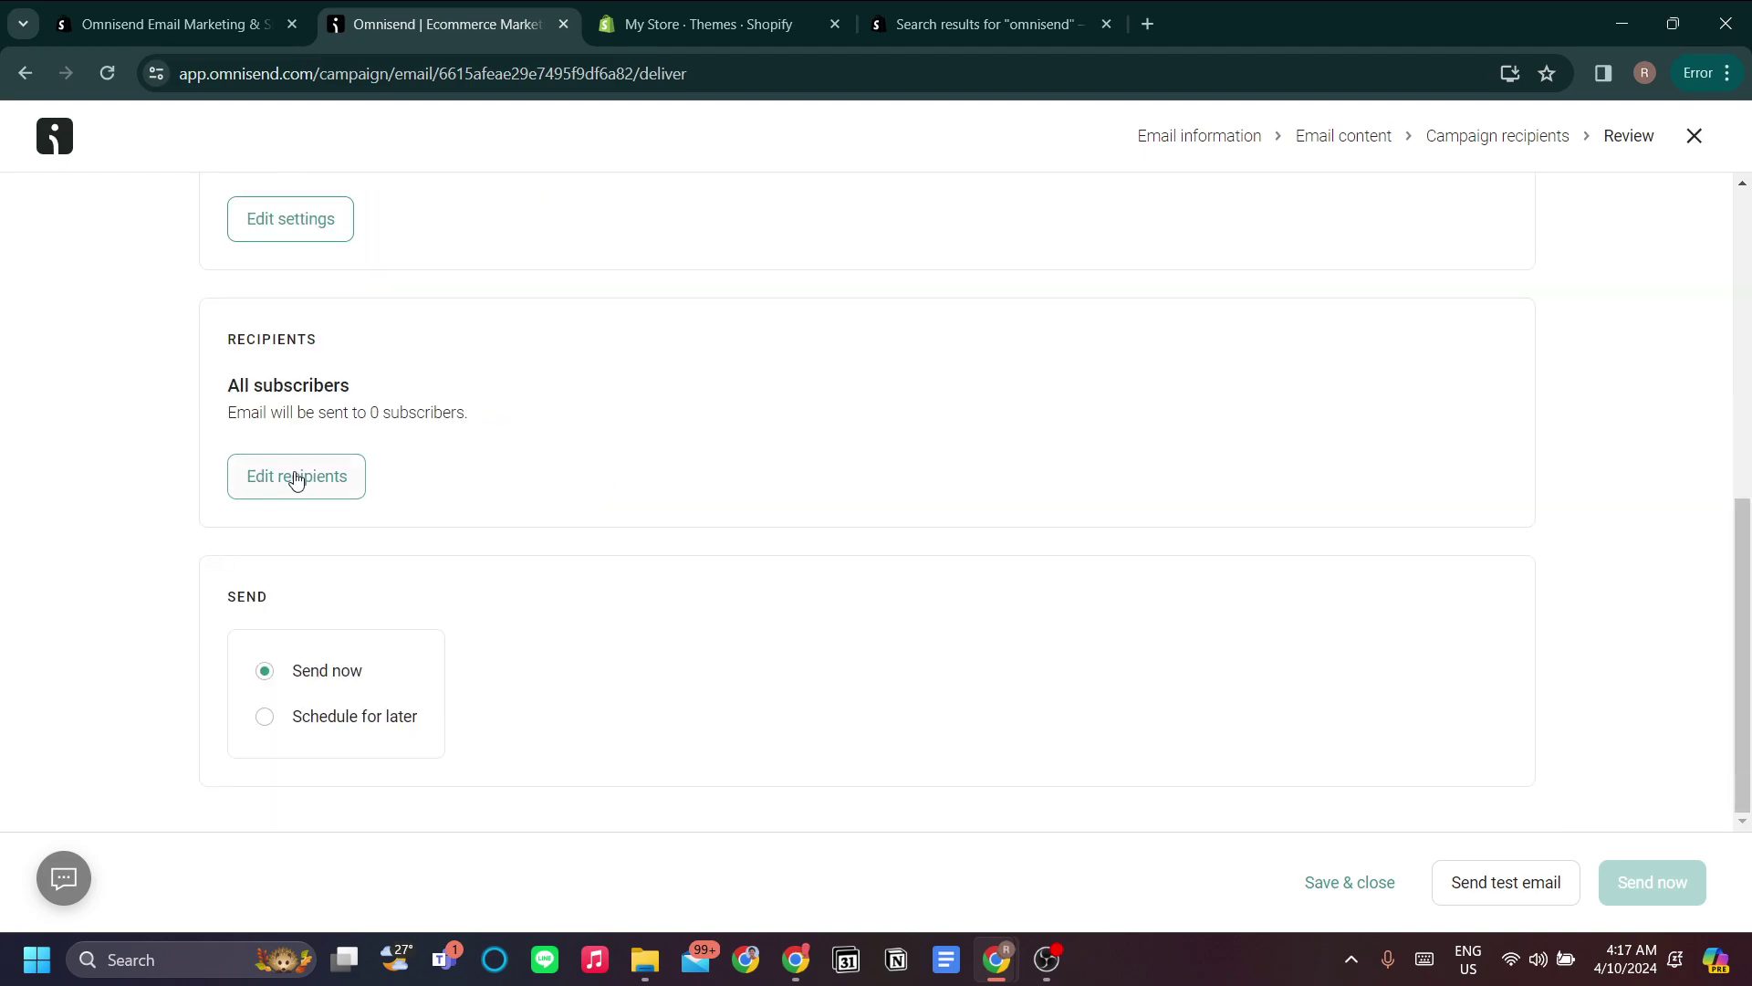
{"action": "left_click", "coordinate": [1349, 884]}
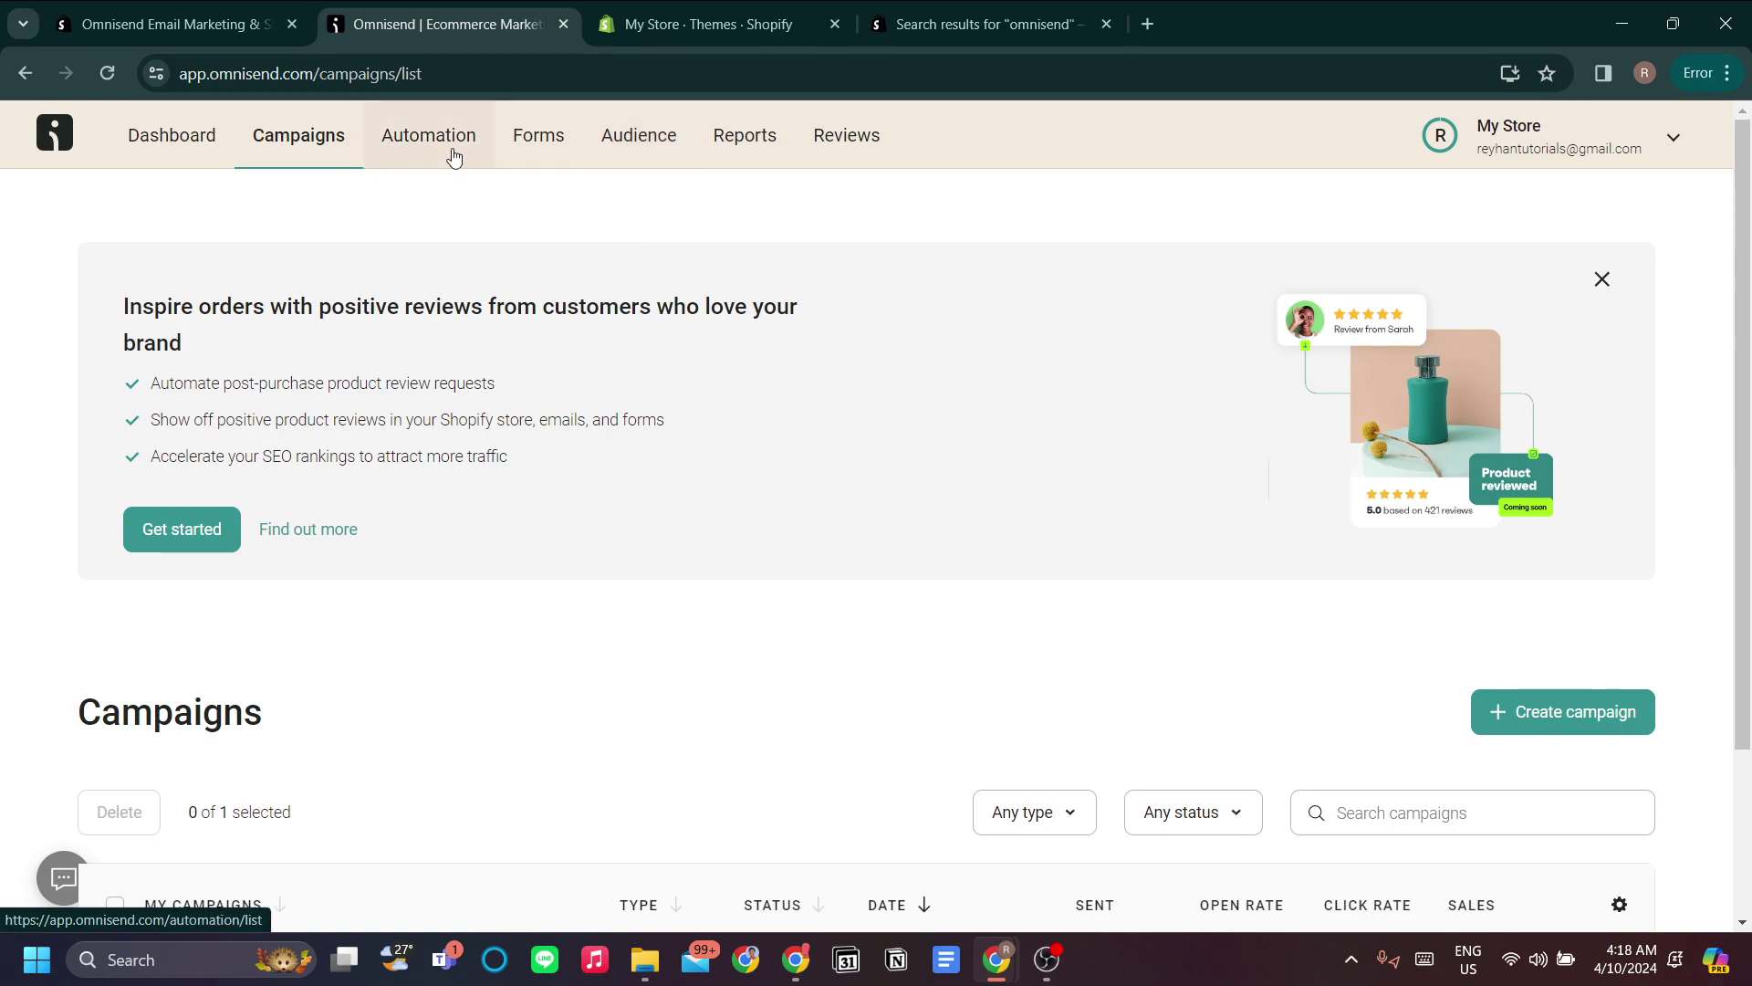
- Look over the contact list and its subscriber categories in the Audience section
{"action": "left_click", "coordinate": [656, 161]}
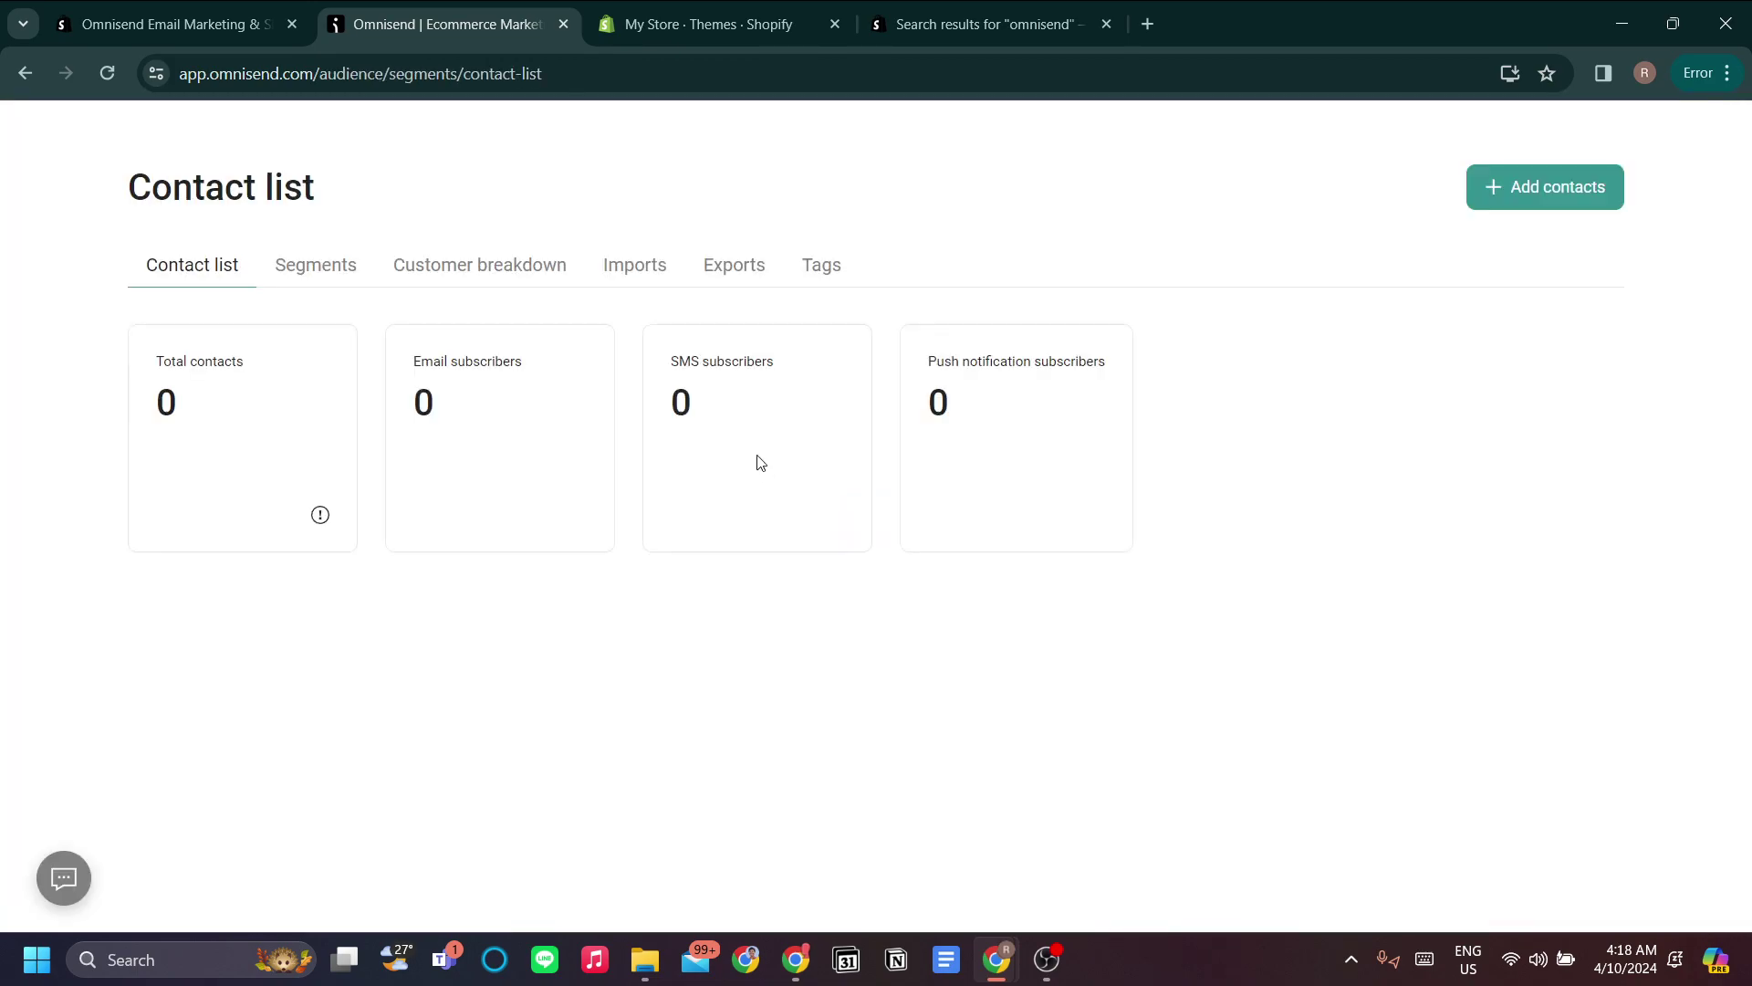
{"action": "scroll", "coordinate": [725, 542], "scroll_direction": "down", "scroll_amount": 2}
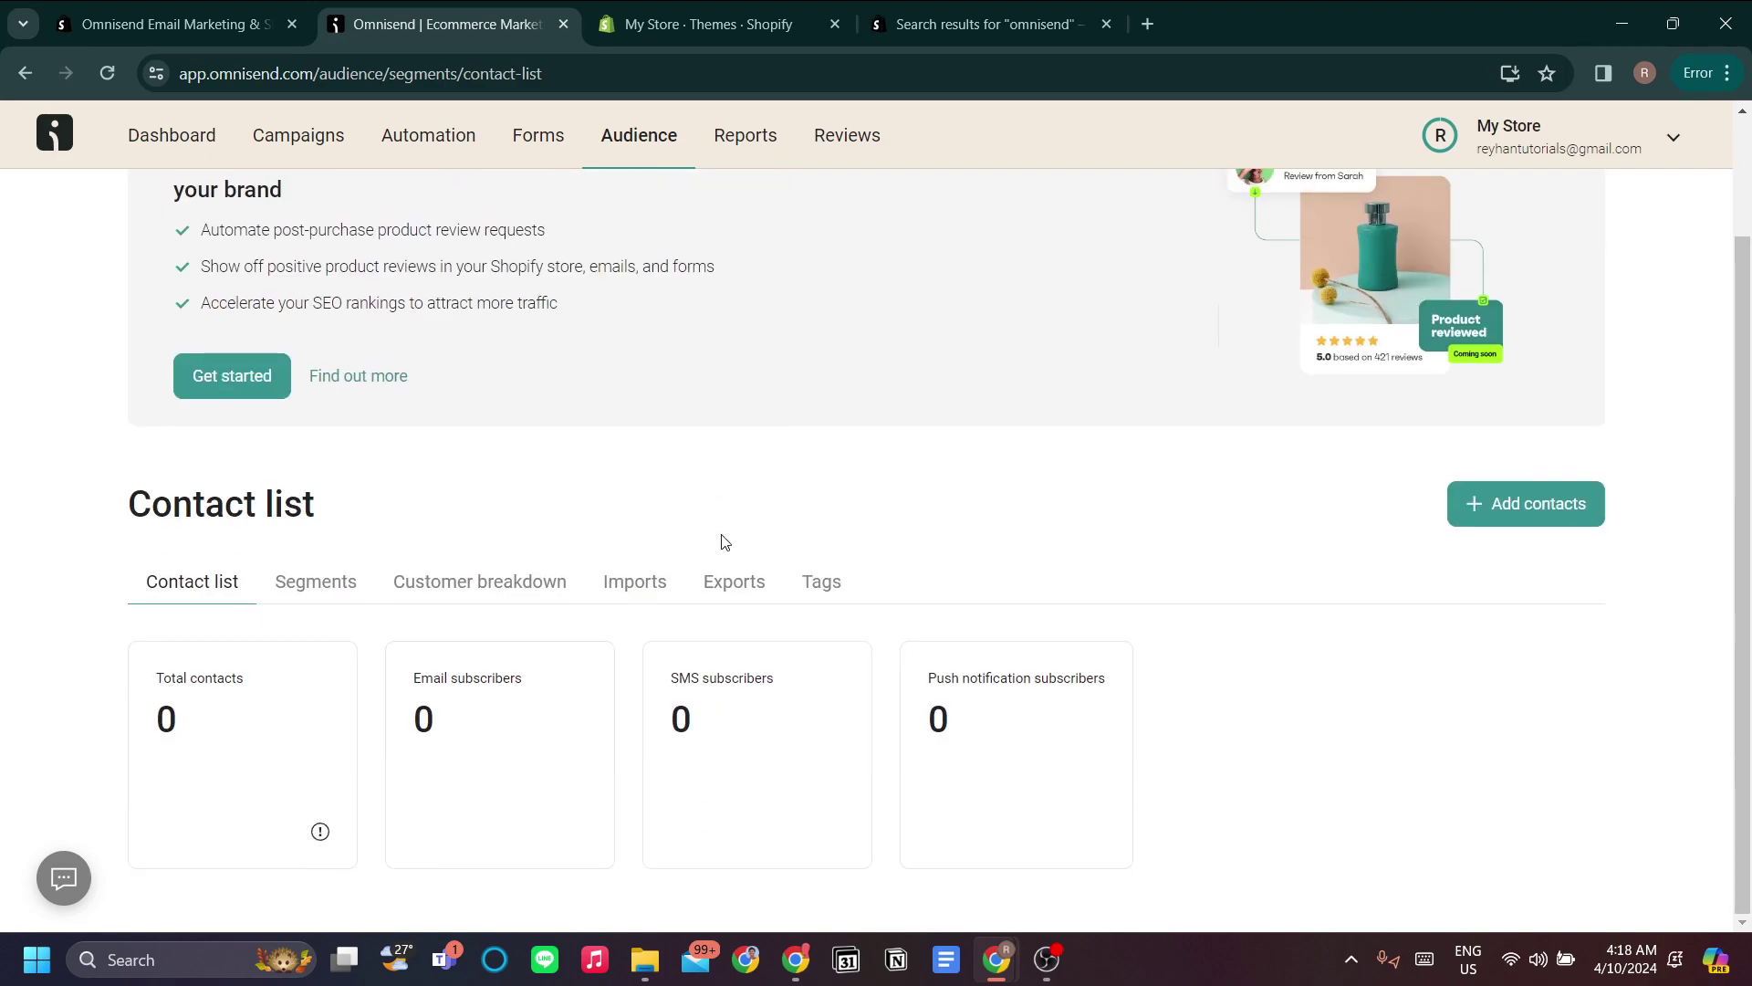
{"action": "scroll", "coordinate": [724, 543], "scroll_direction": "up", "scroll_amount": 2}
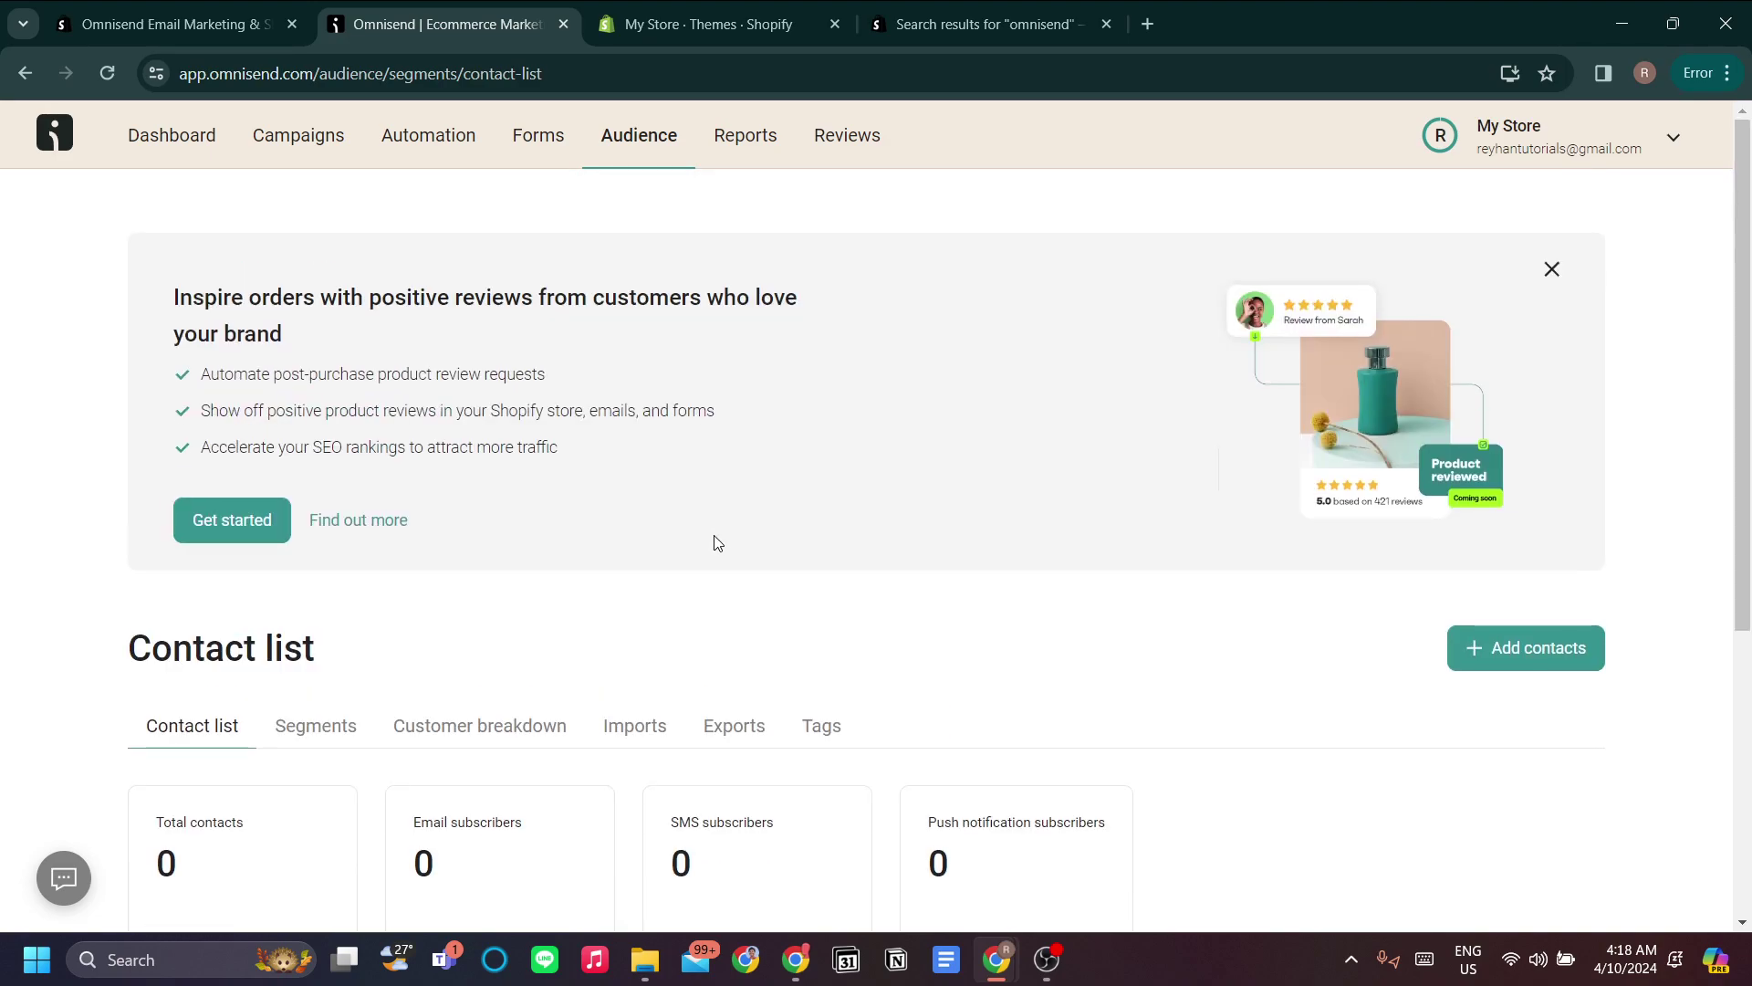
- Go to the Forms section and open the suggested welcome discount popup form for previewing and launching
{"action": "left_click", "coordinate": [568, 162]}
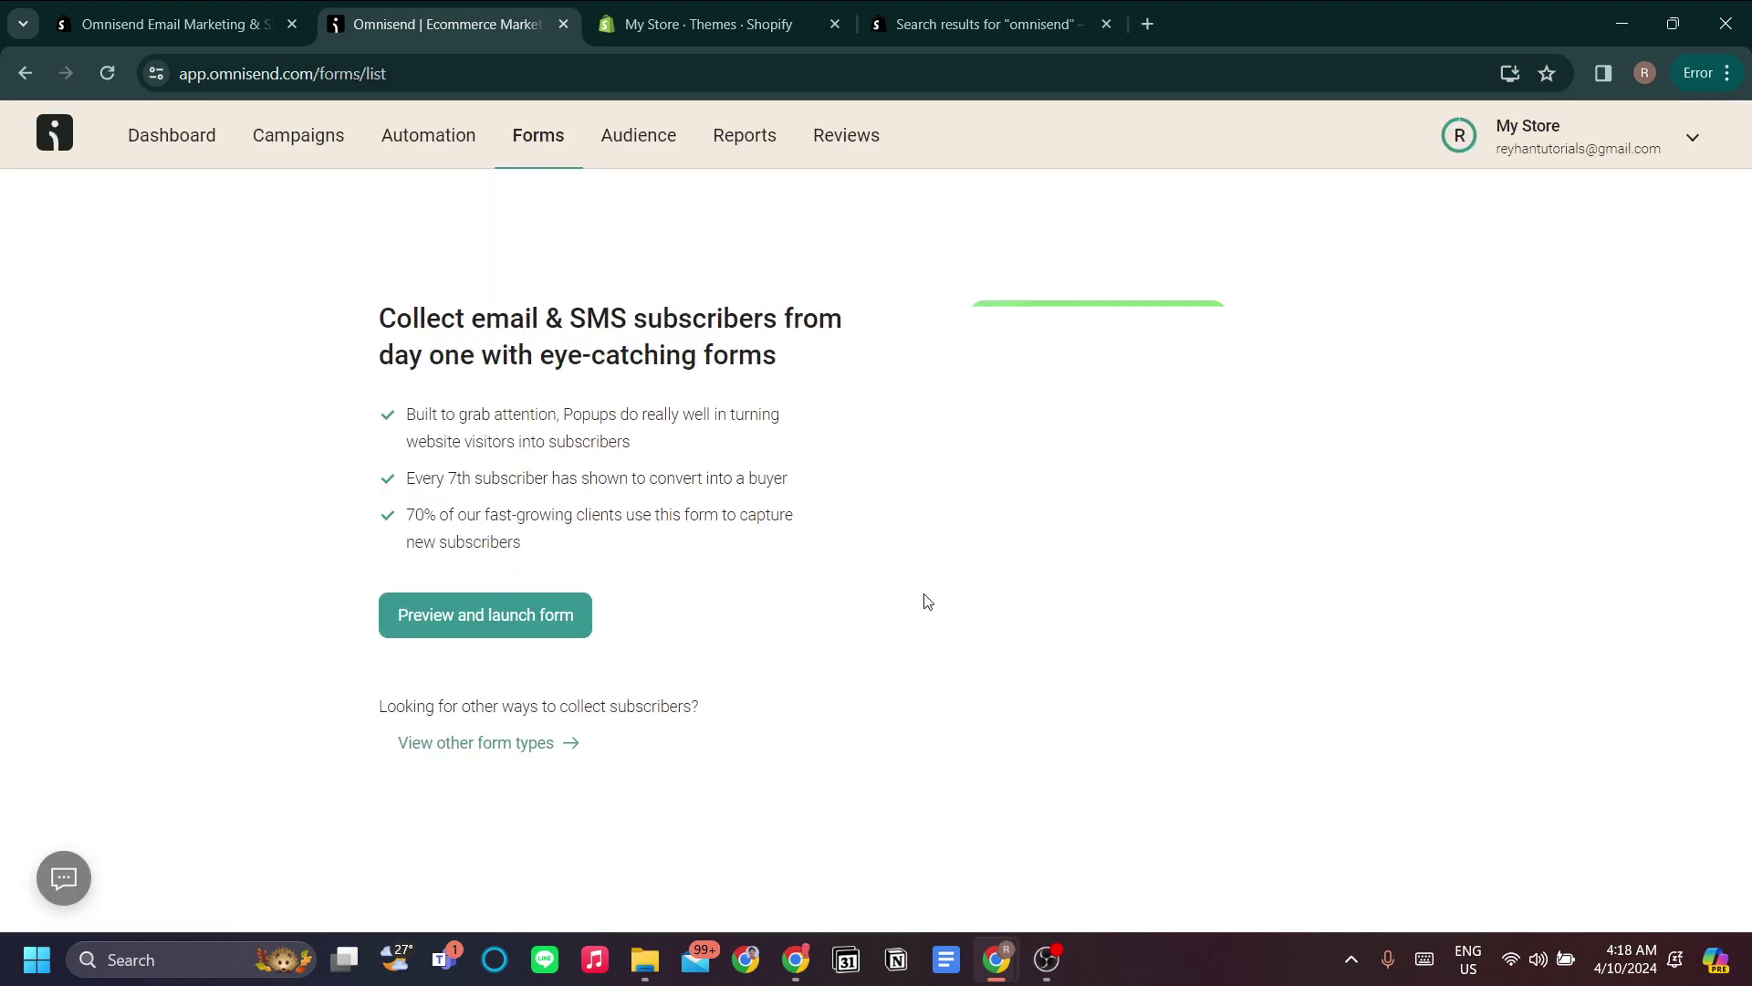
{"action": "left_click", "coordinate": [542, 614]}
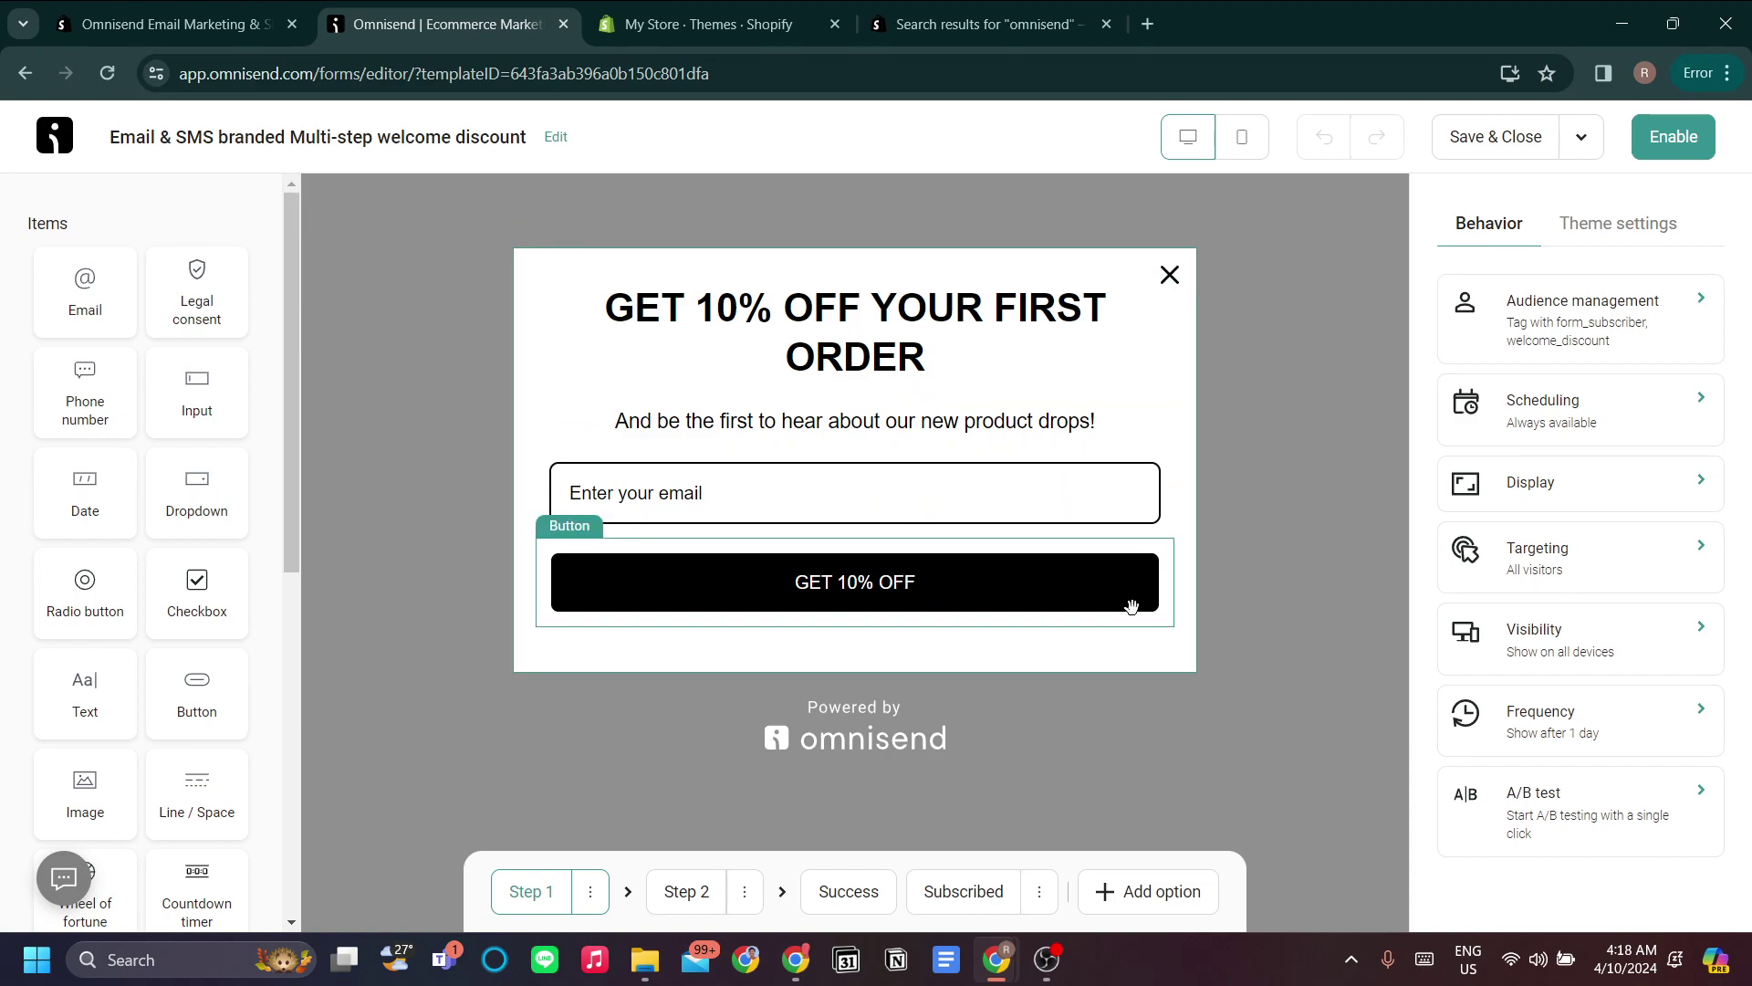
- Examine the settings of the popup form's heading, email field and "GET 10% OFF" button
{"action": "left_click", "coordinate": [830, 494]}
{"action": "left_click", "coordinate": [703, 315]}
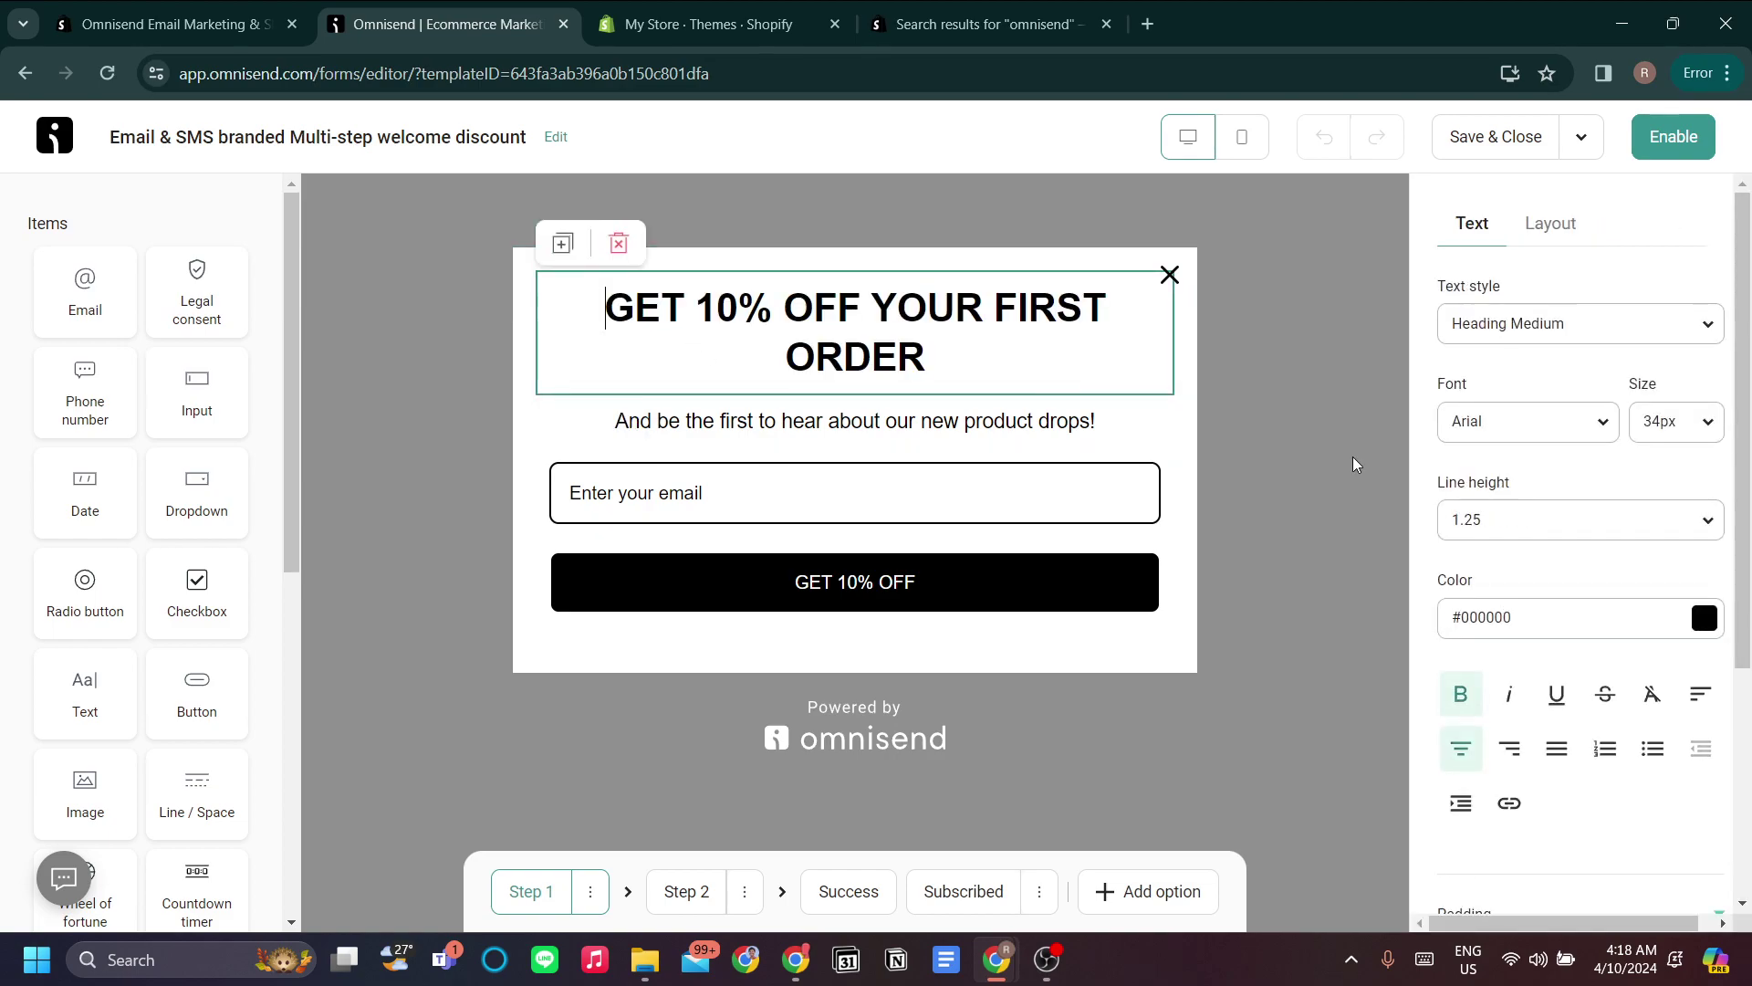
{"action": "left_click_drag", "start_coordinate": [661, 310], "coordinate": [1028, 372]}
{"action": "left_click", "coordinate": [1028, 372]}
{"action": "key", "text": "Escape"}
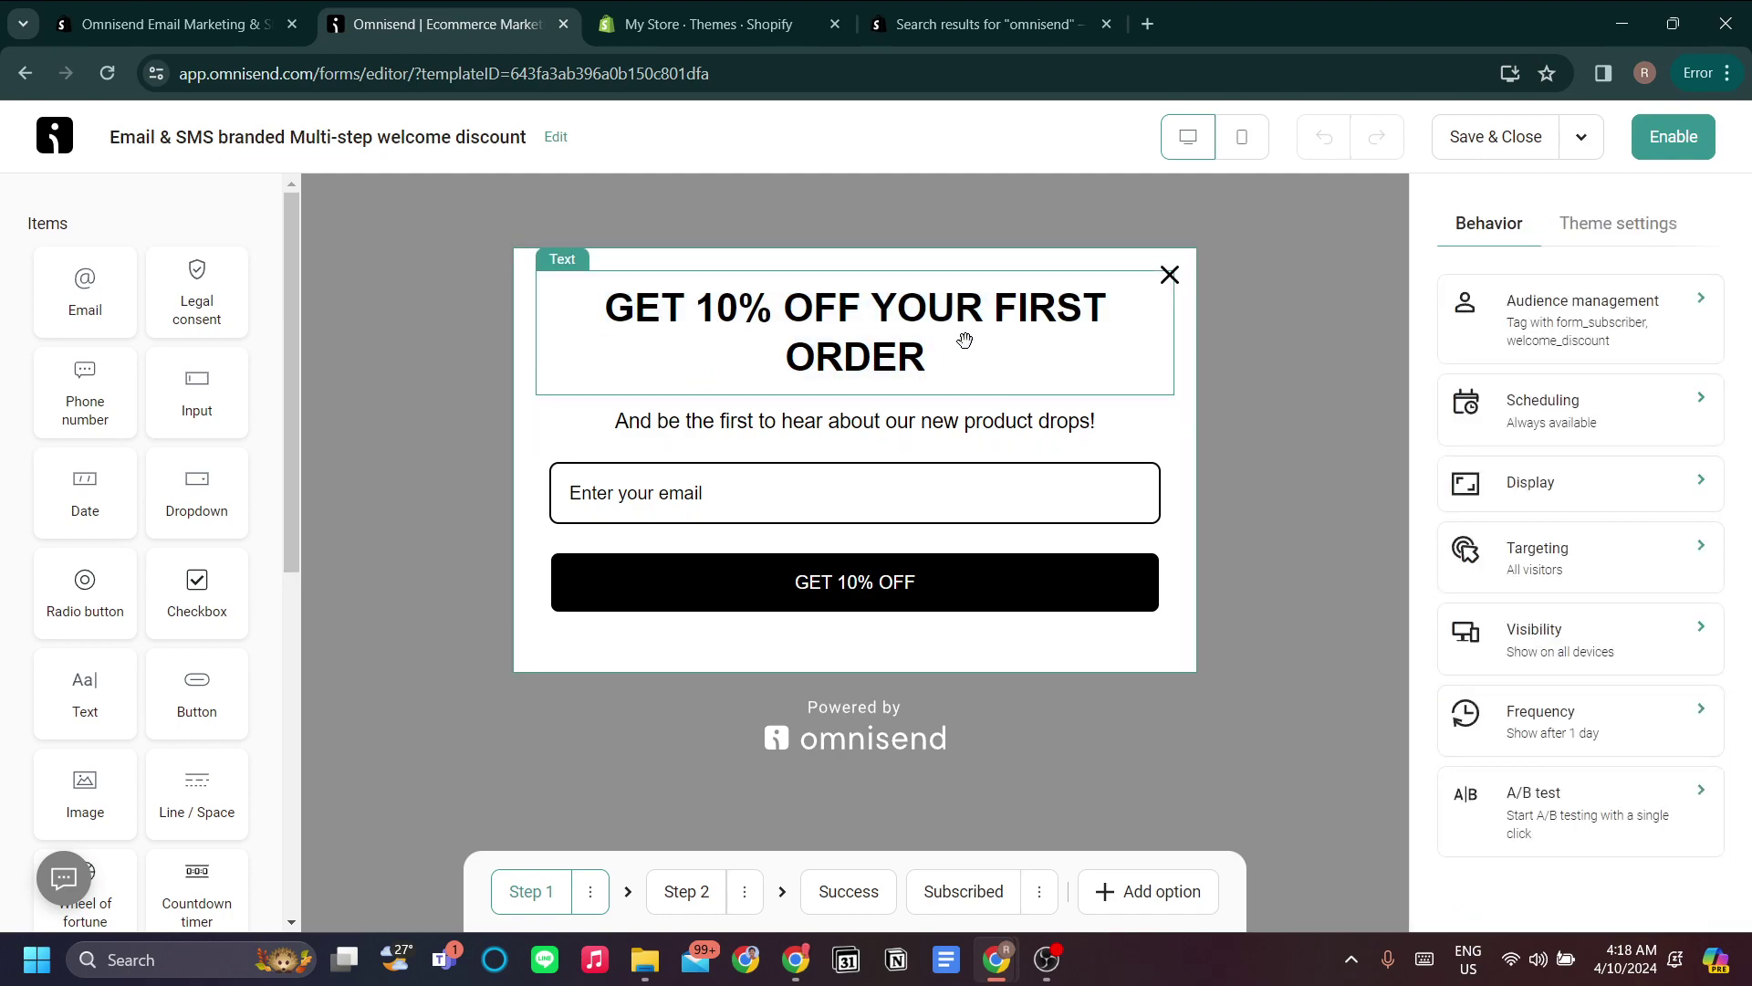
{"action": "left_click", "coordinate": [898, 497]}
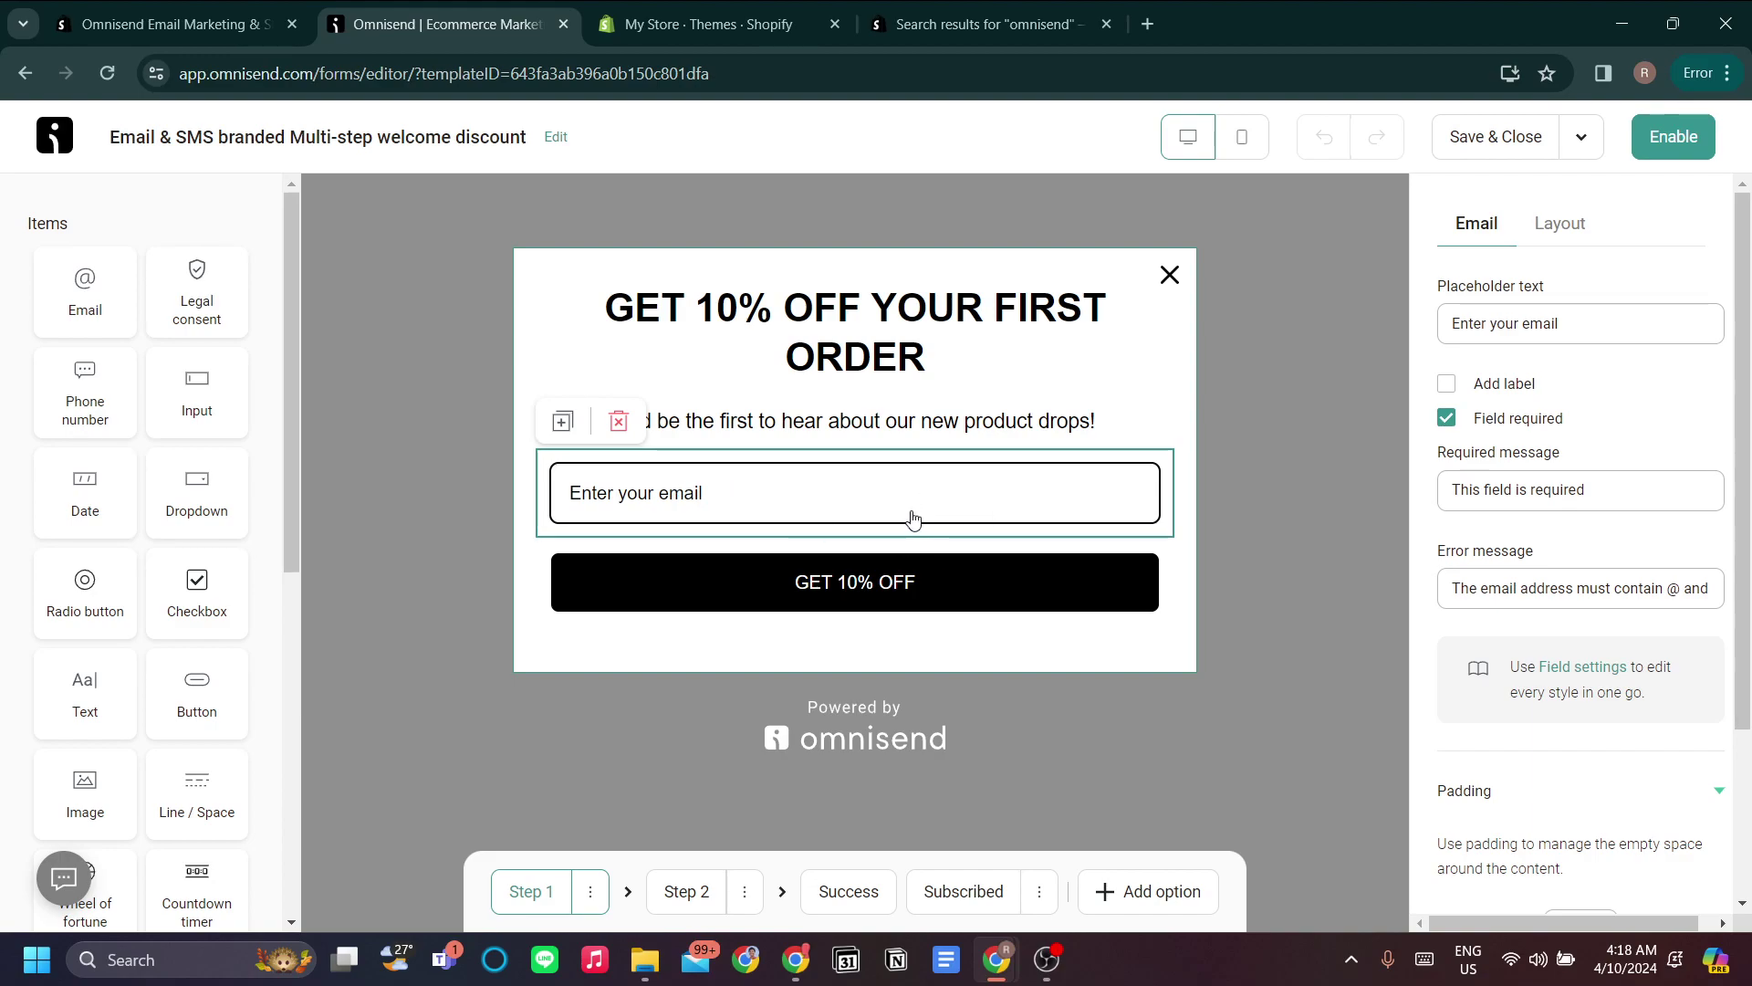
{"action": "left_click", "coordinate": [1020, 572]}
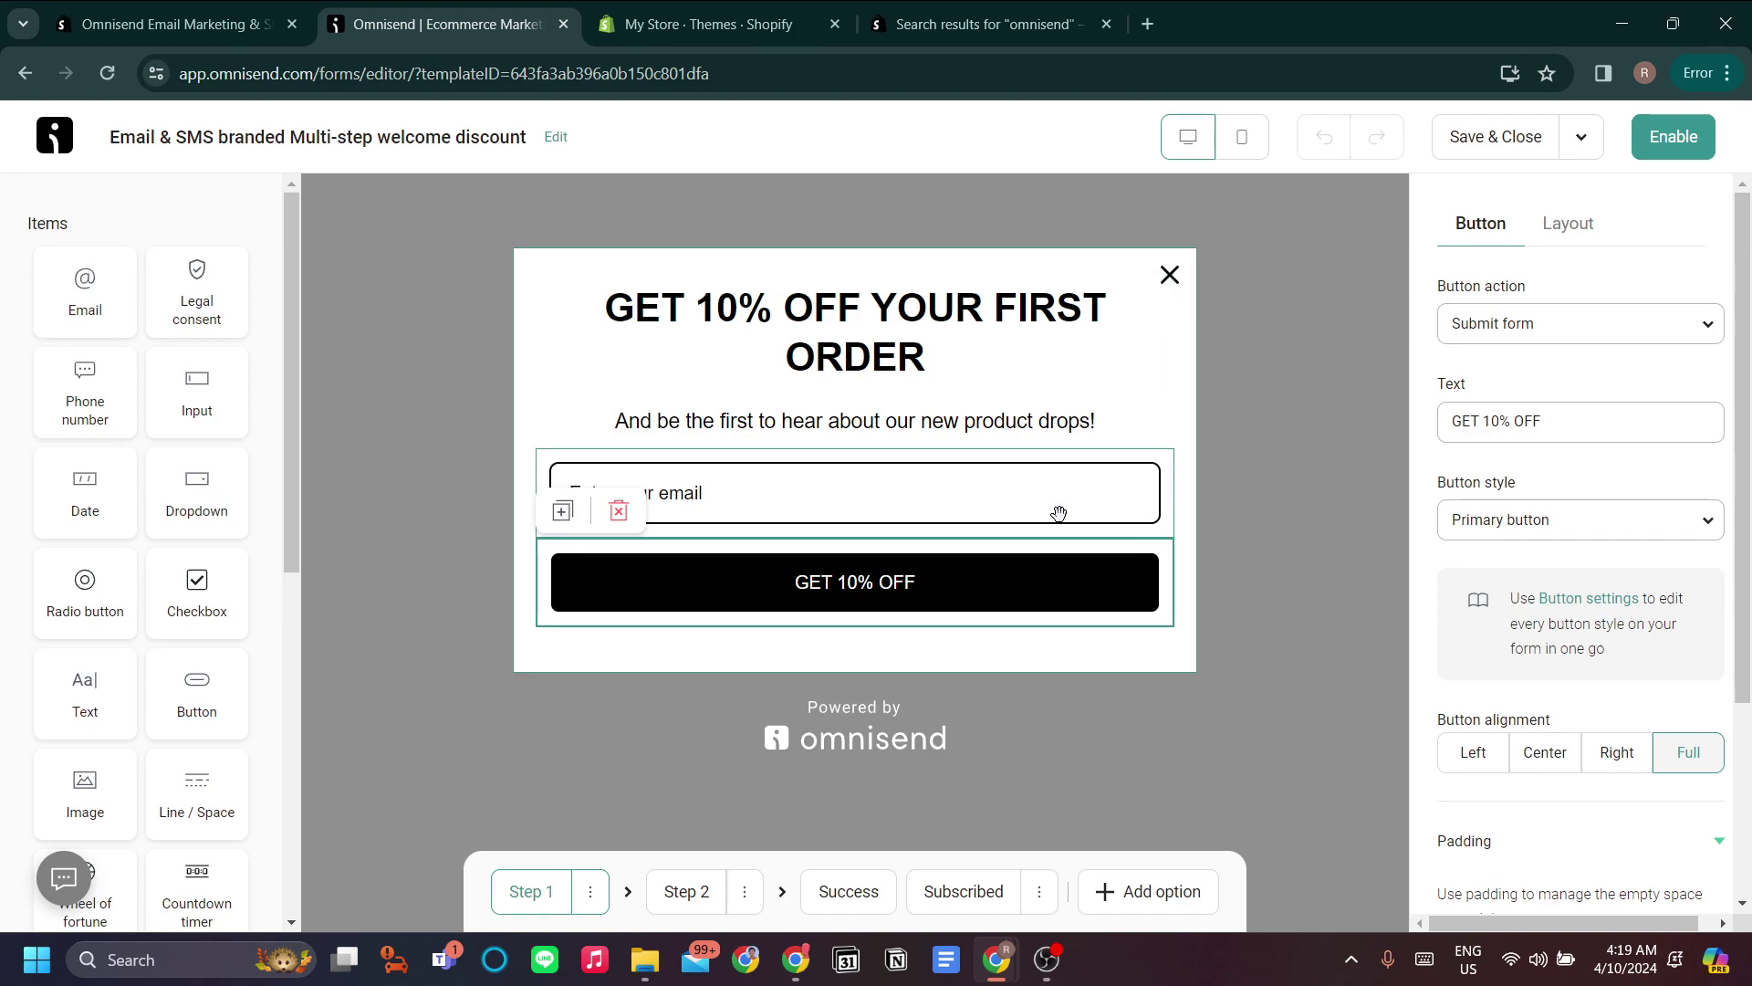
{"action": "scroll", "coordinate": [1600, 375], "scroll_direction": "down", "scroll_amount": 3}
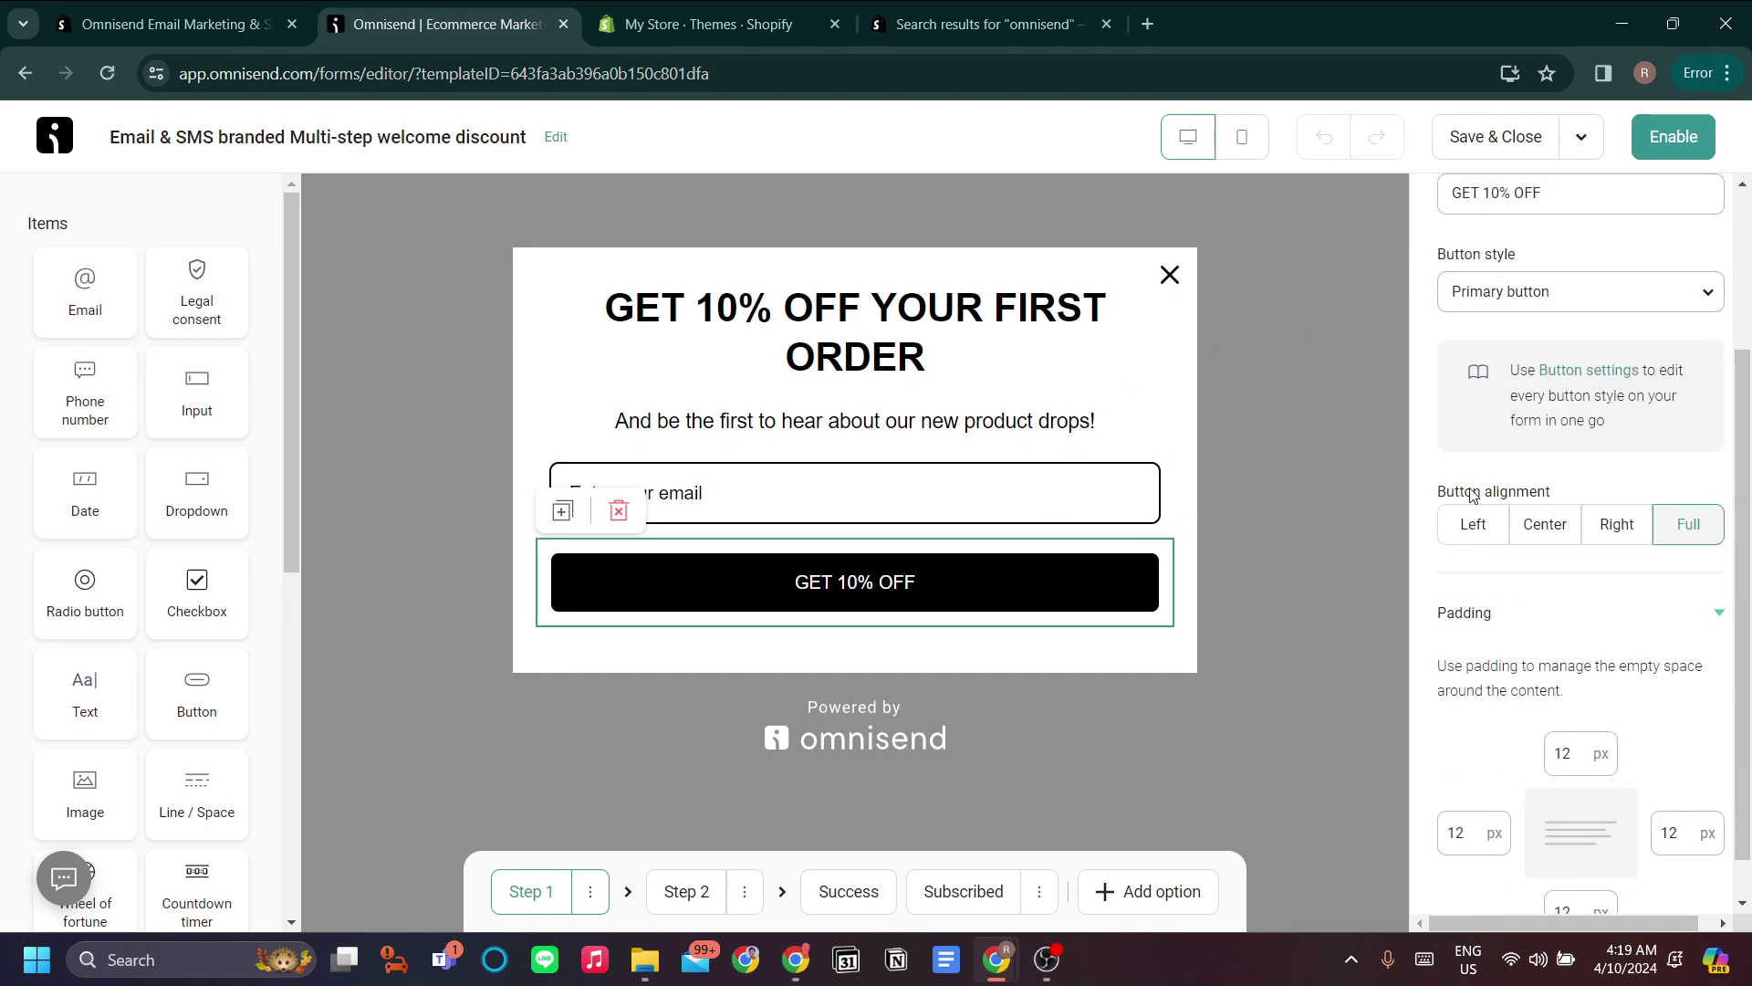
- Examine the popup form's email field settings and the items and layouts available for the form
{"action": "left_click", "coordinate": [1159, 514]}
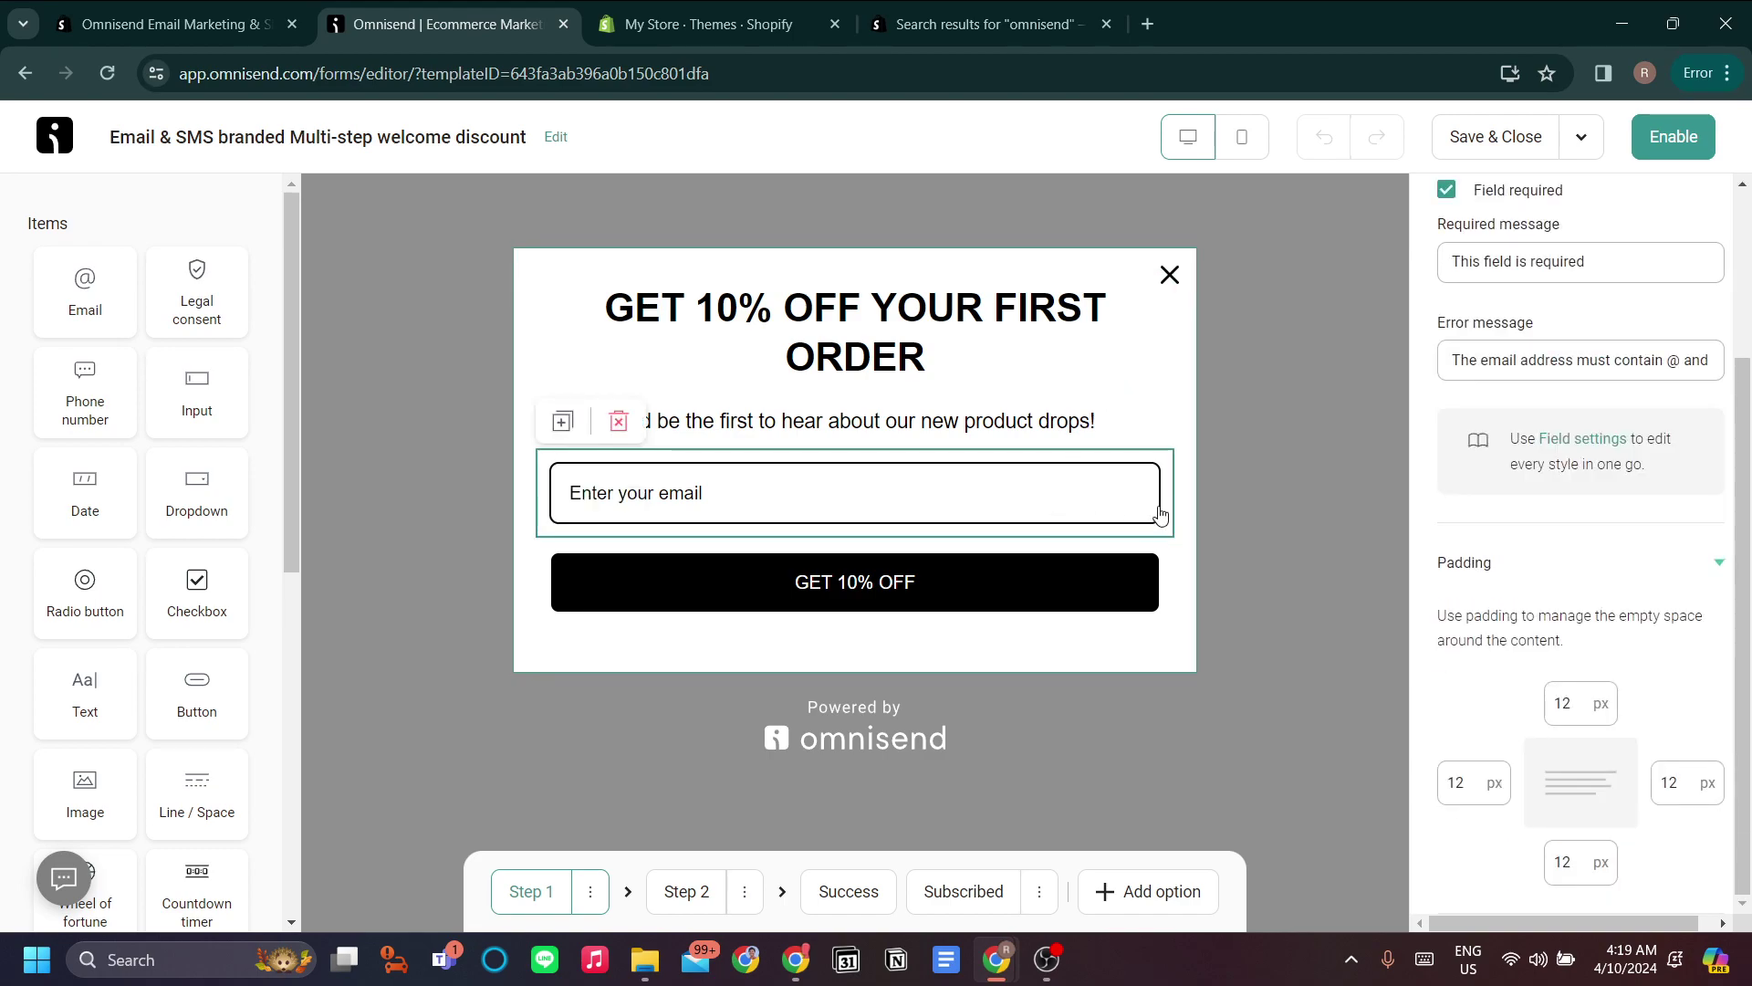
{"action": "left_click", "coordinate": [1036, 374]}
{"action": "left_click", "coordinate": [1376, 653]}
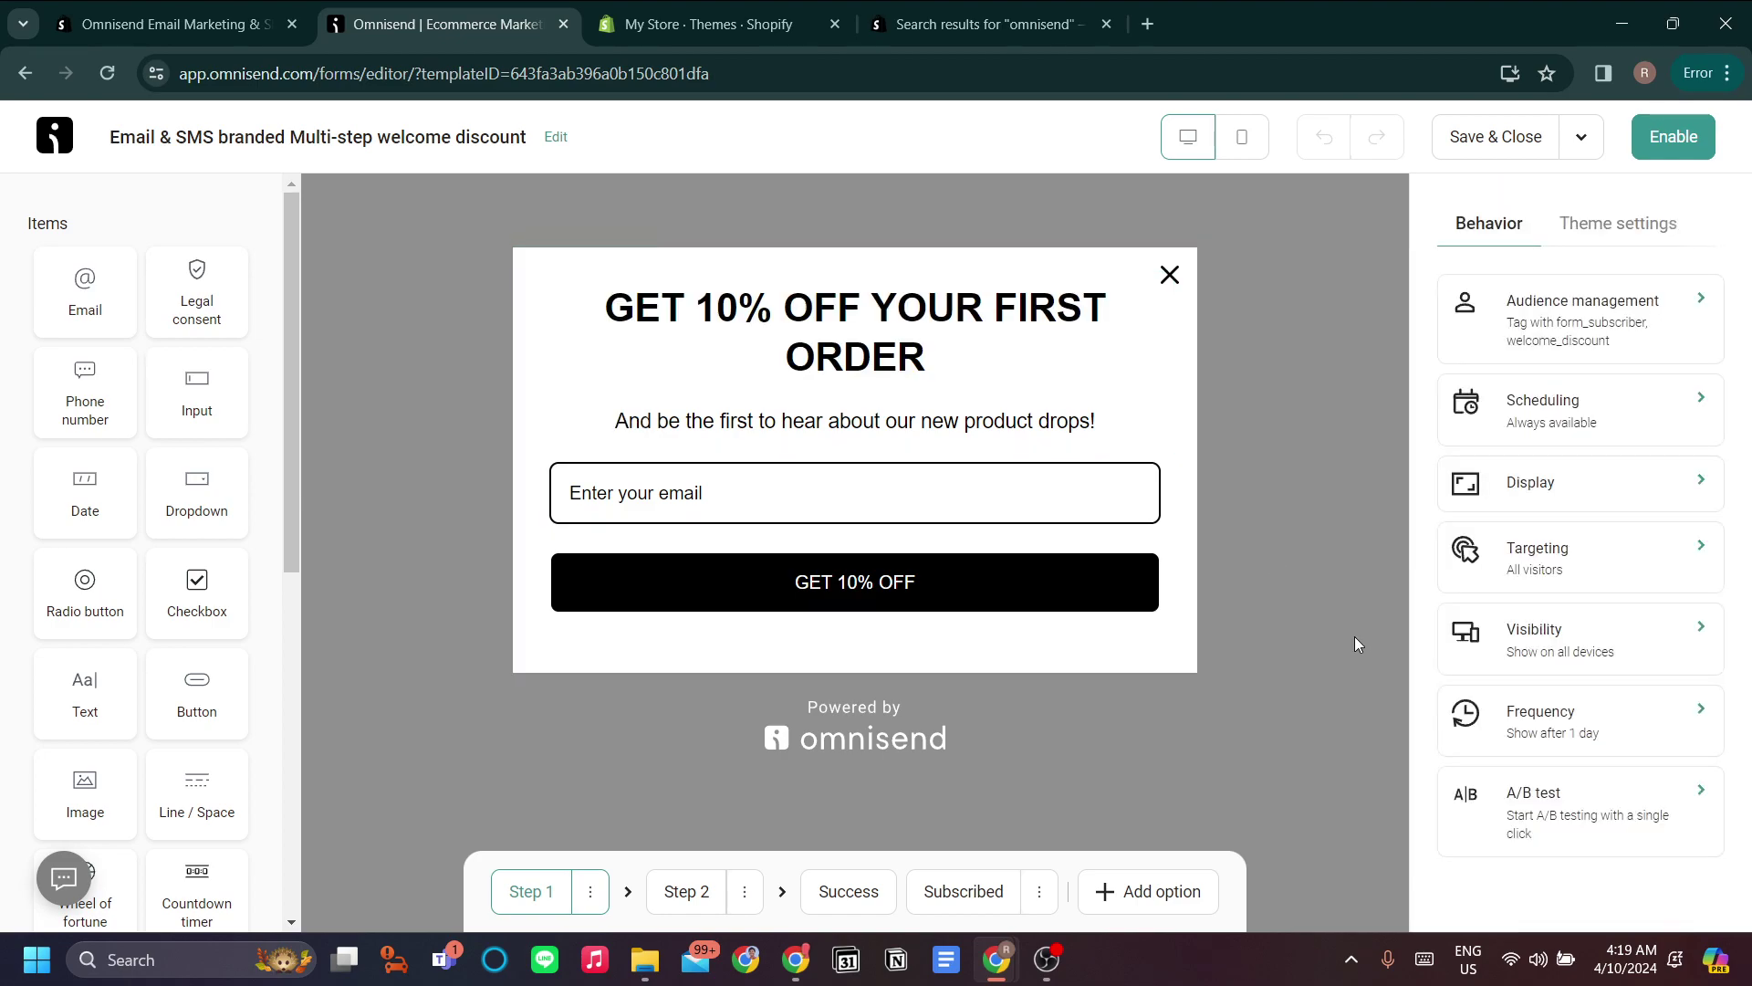
{"action": "scroll", "coordinate": [209, 387], "scroll_direction": "down", "scroll_amount": 1}
{"action": "scroll", "coordinate": [206, 398], "scroll_direction": "down", "scroll_amount": 5}
{"action": "scroll", "coordinate": [207, 341], "scroll_direction": "up", "scroll_amount": 6}
{"action": "scroll", "coordinate": [200, 343], "scroll_direction": "down", "scroll_amount": 4}
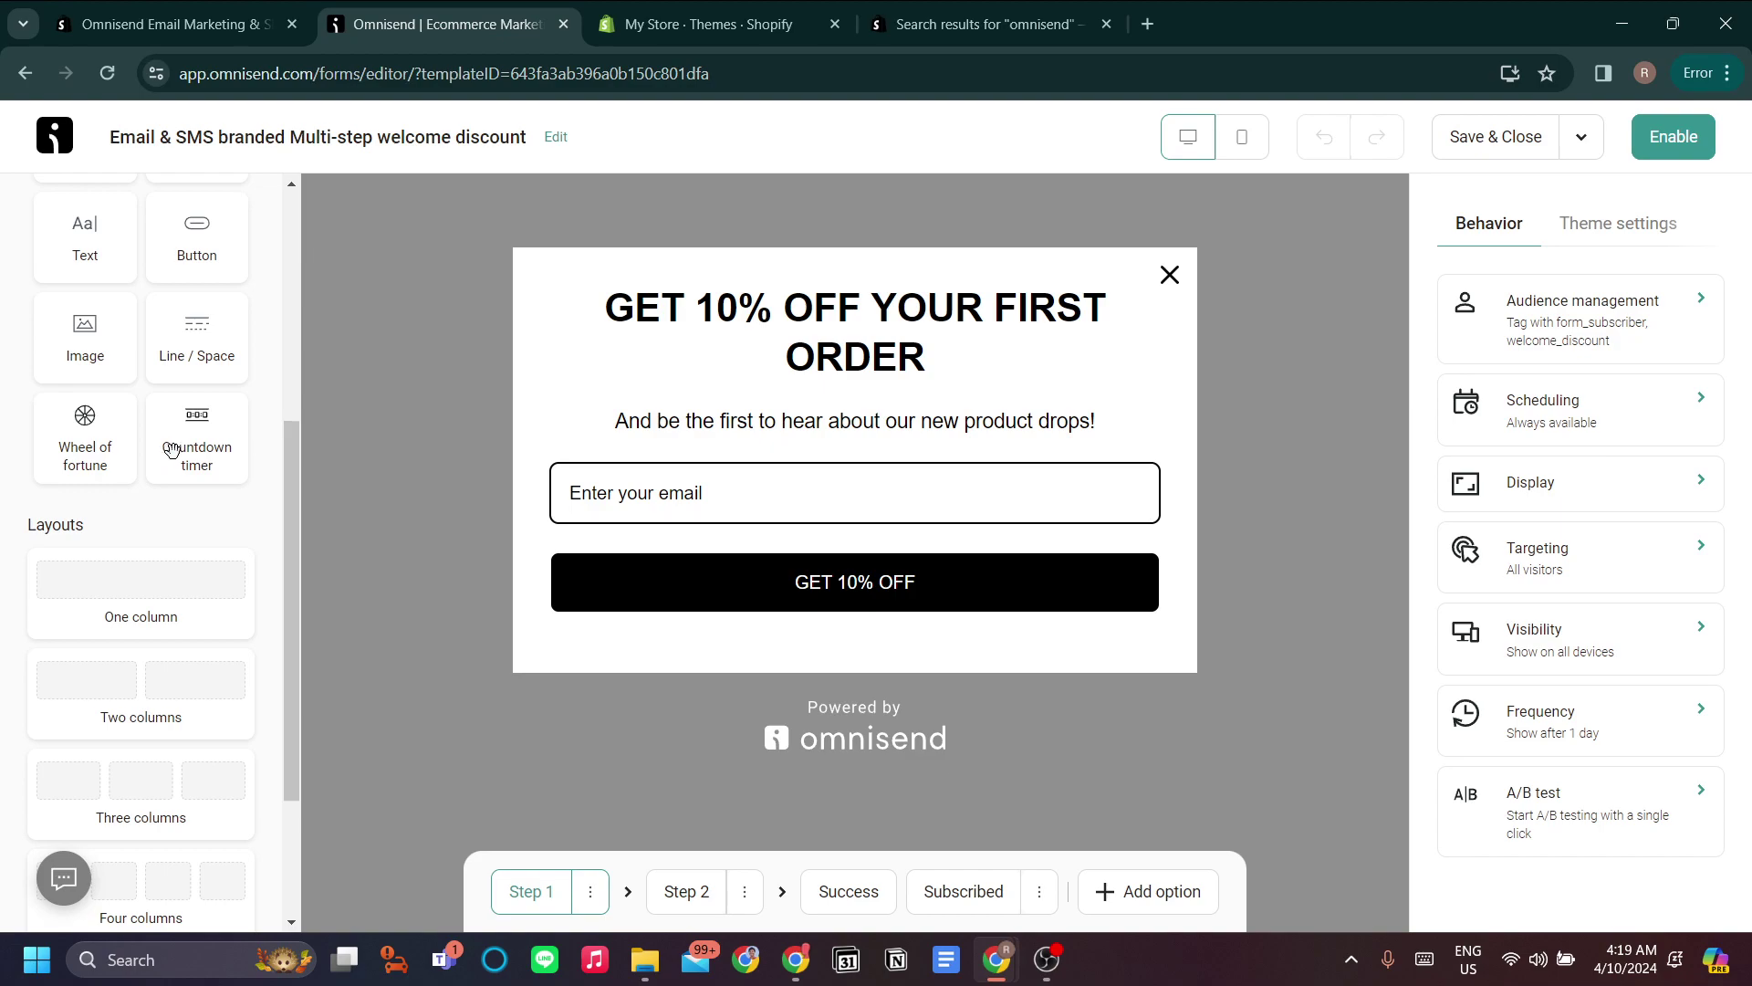
{"action": "mouse_move", "coordinate": [94, 344]}
{"action": "left_mouse_down"}
{"action": "mouse_move", "coordinate": [904, 388]}
{"action": "mouse_move", "coordinate": [857, 584]}
{"action": "mouse_move", "coordinate": [758, 501]}
{"action": "mouse_move", "coordinate": [21, 362]}
{"action": "mouse_move", "coordinate": [63, 351]}
{"action": "left_mouse_up"}
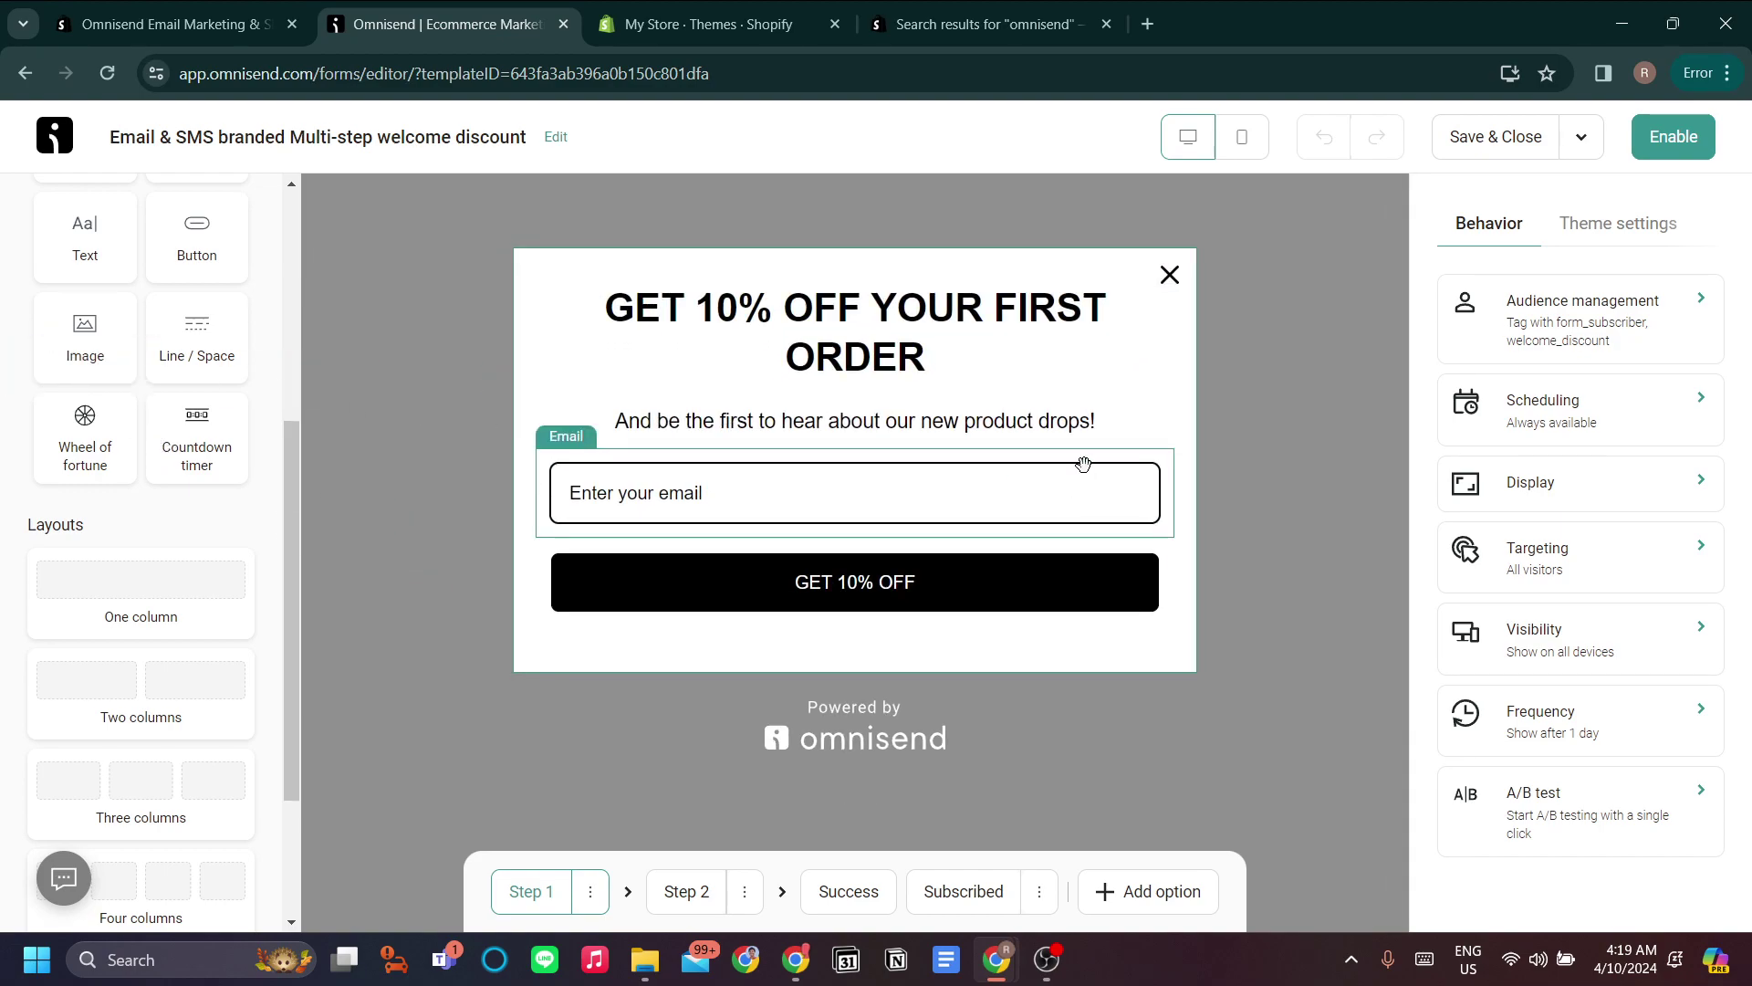
- Try scheduling the form with start and end dates, and set it back to always show
{"action": "left_click", "coordinate": [1628, 422]}
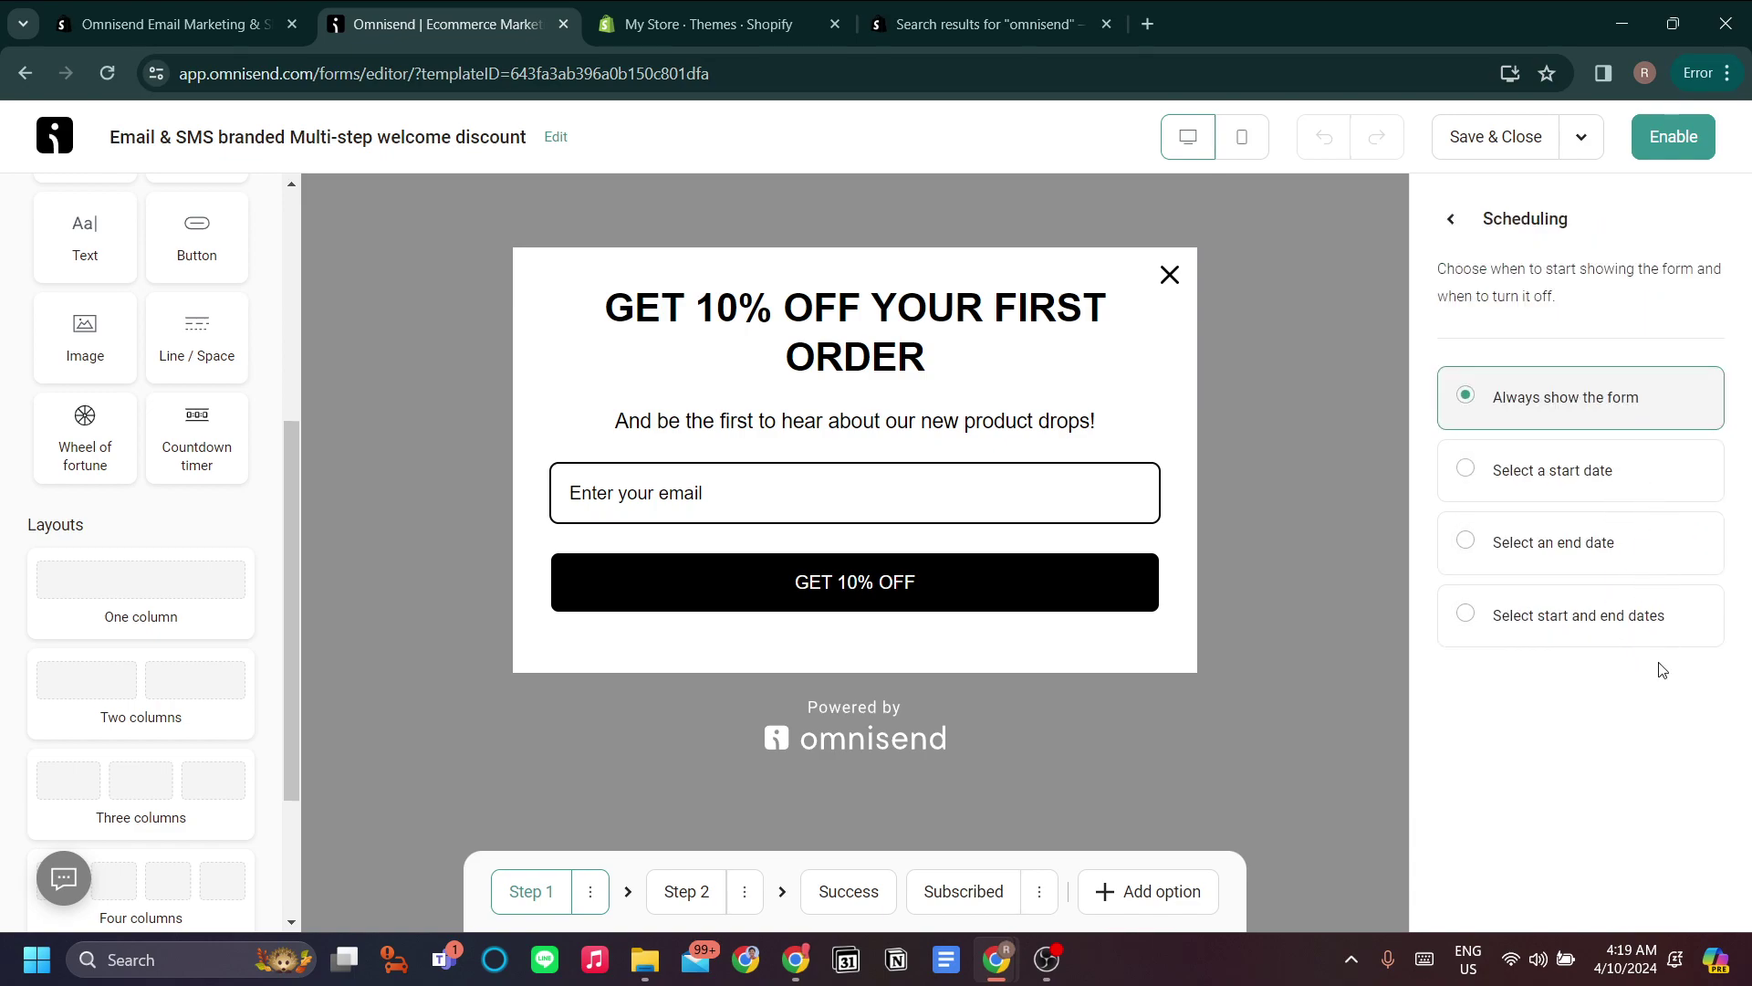
{"action": "left_click", "coordinate": [1654, 629]}
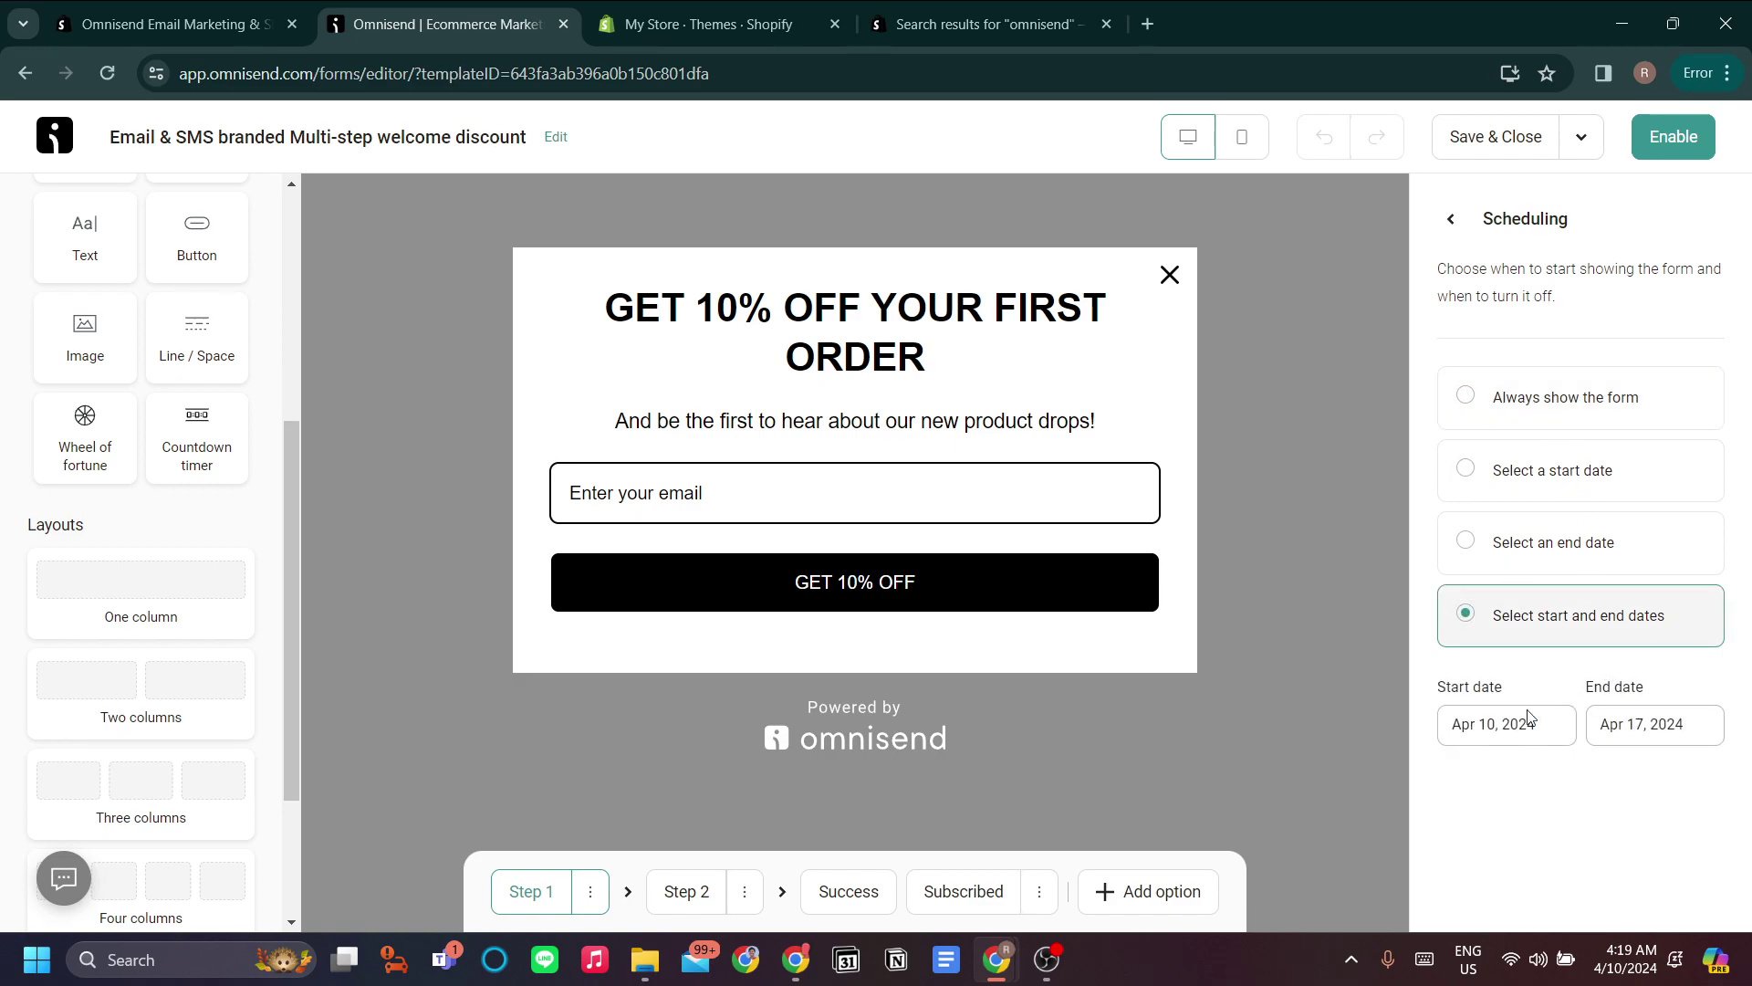
{"action": "left_click", "coordinate": [1611, 387]}
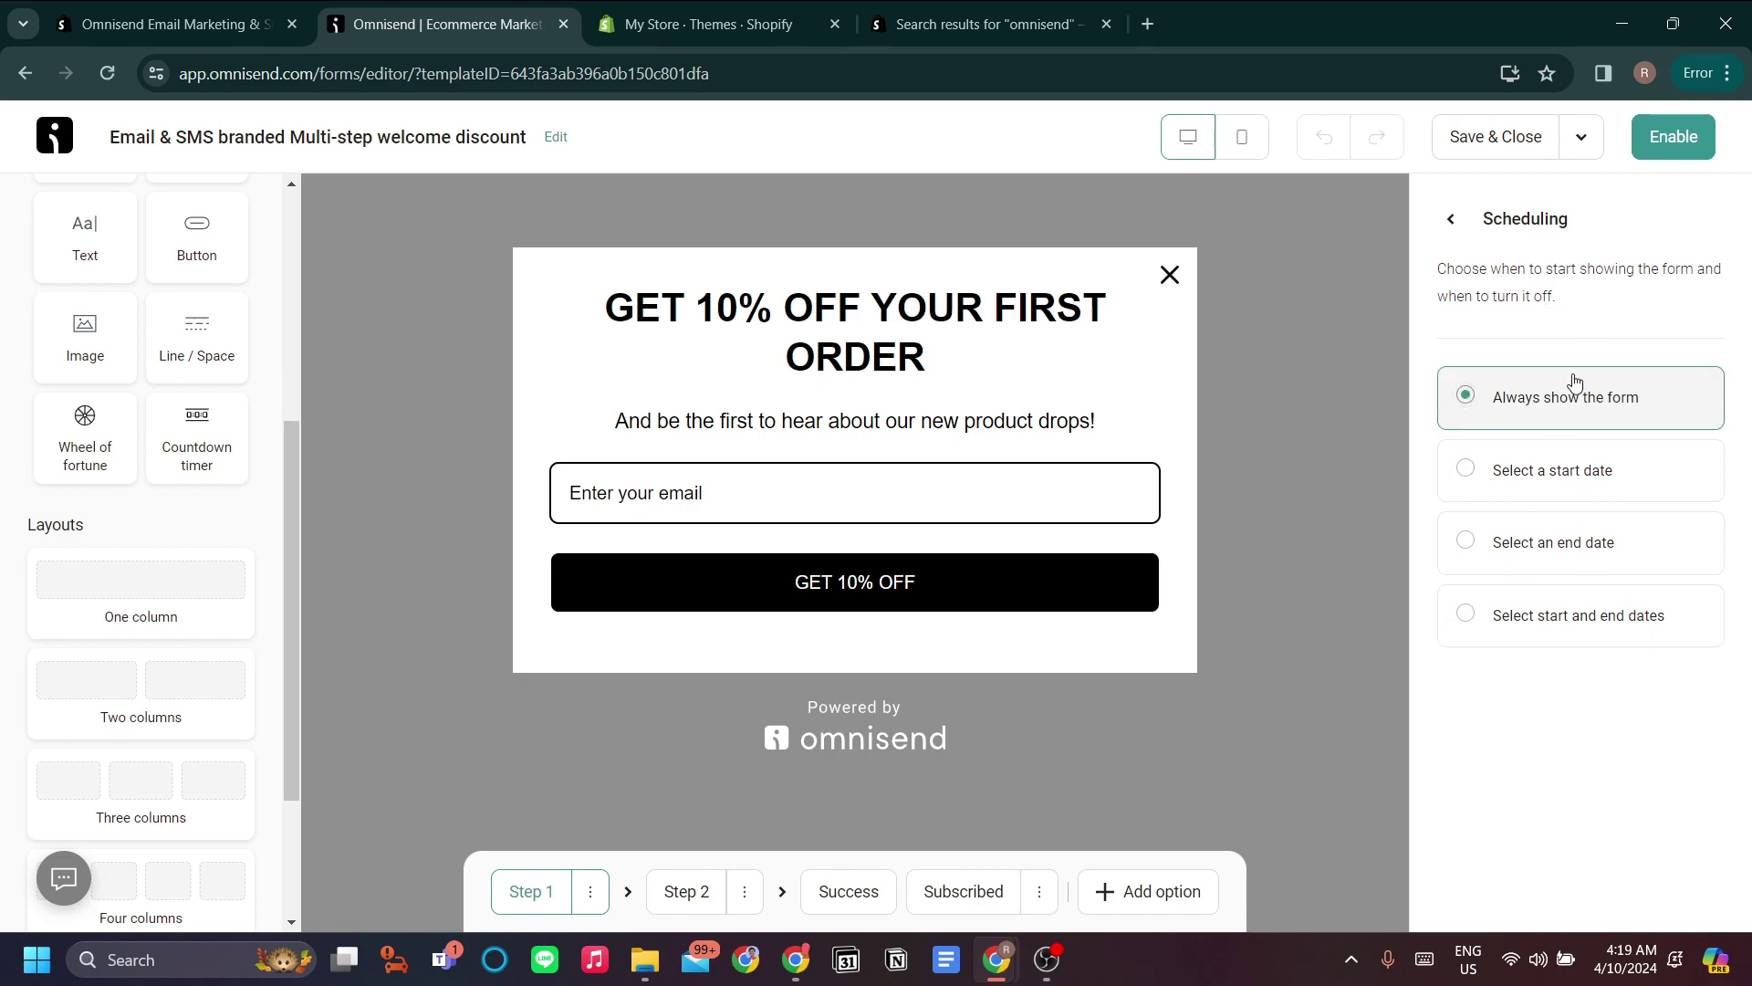
{"action": "left_click", "coordinate": [1451, 219]}
- Examine the popup form's display, scheduling, device visibility and frequency settings
{"action": "left_click", "coordinate": [1585, 466]}
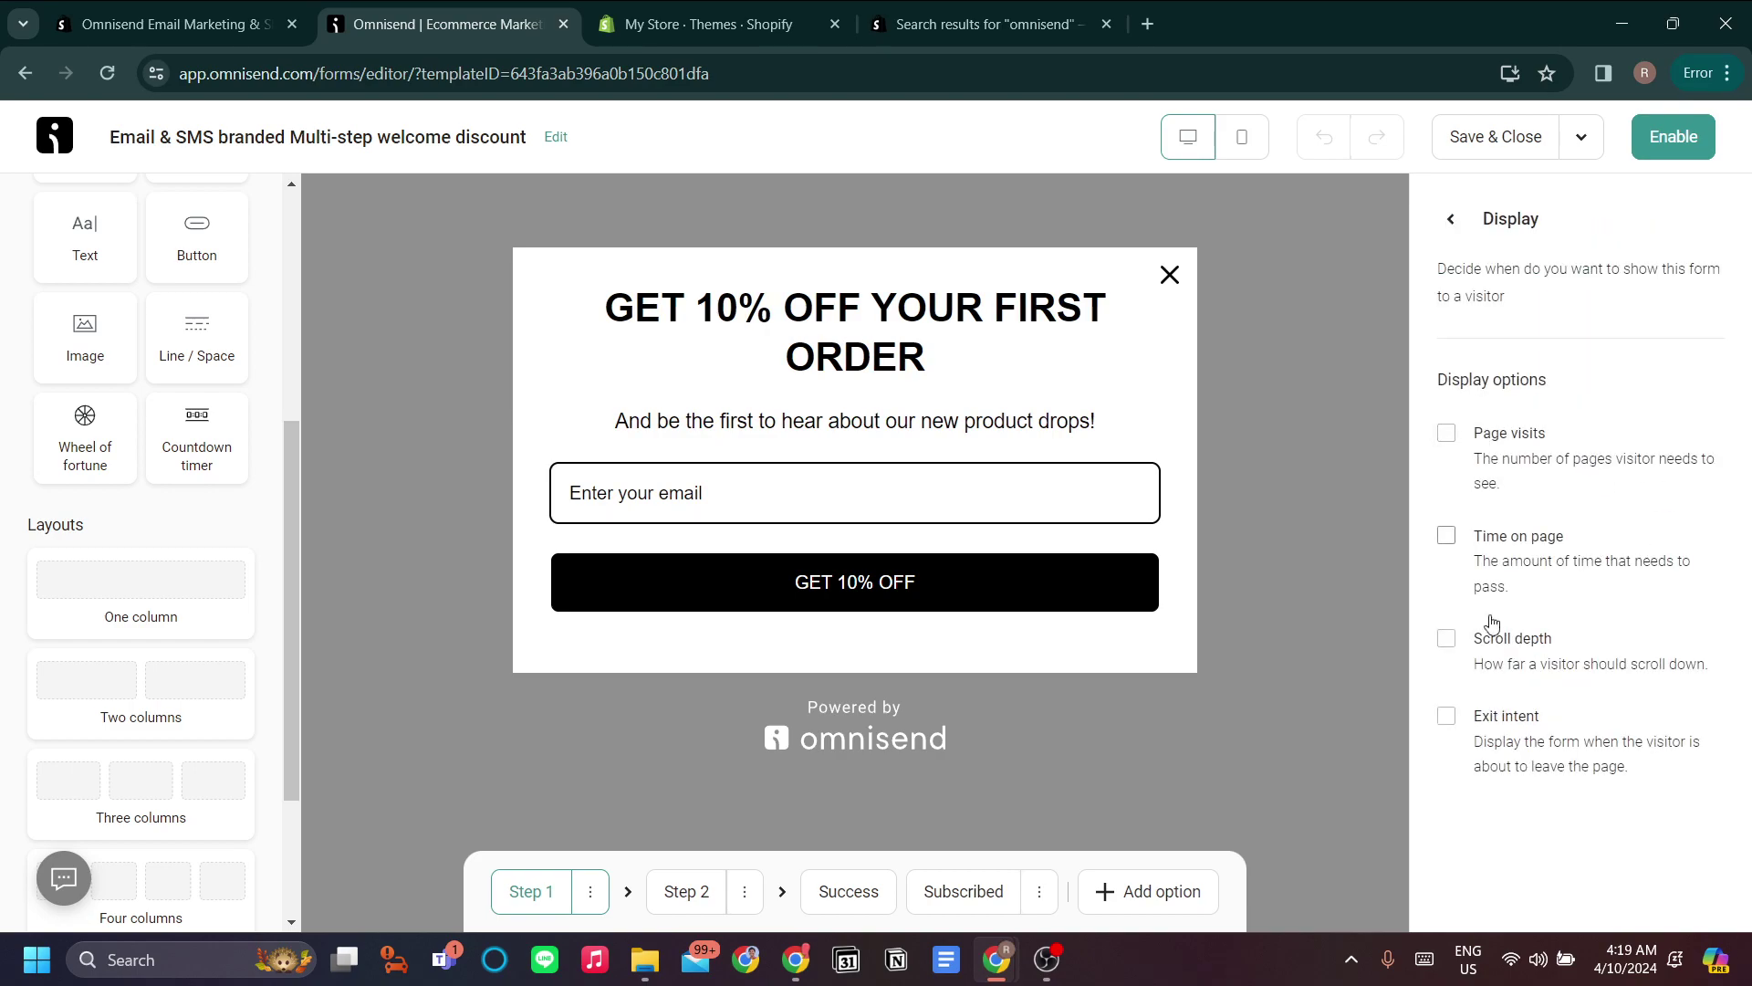
{"action": "left_click", "coordinate": [1451, 219]}
{"action": "left_click", "coordinate": [1592, 437]}
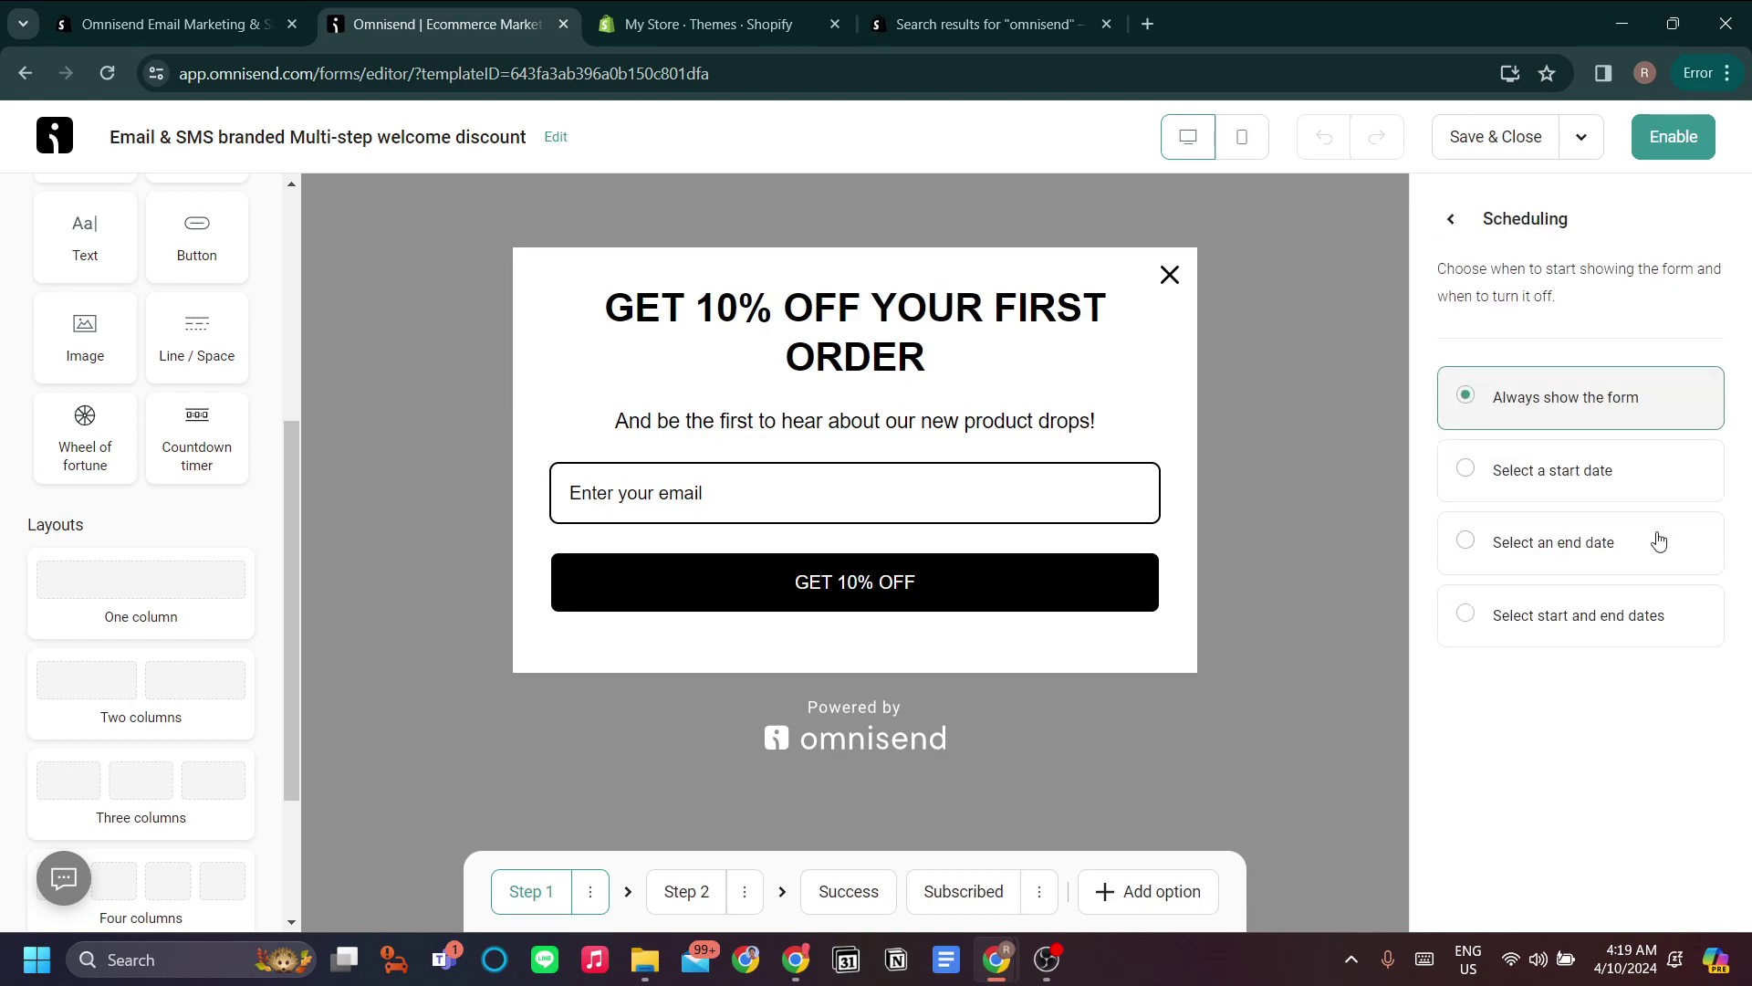
{"action": "left_click", "coordinate": [1446, 220]}
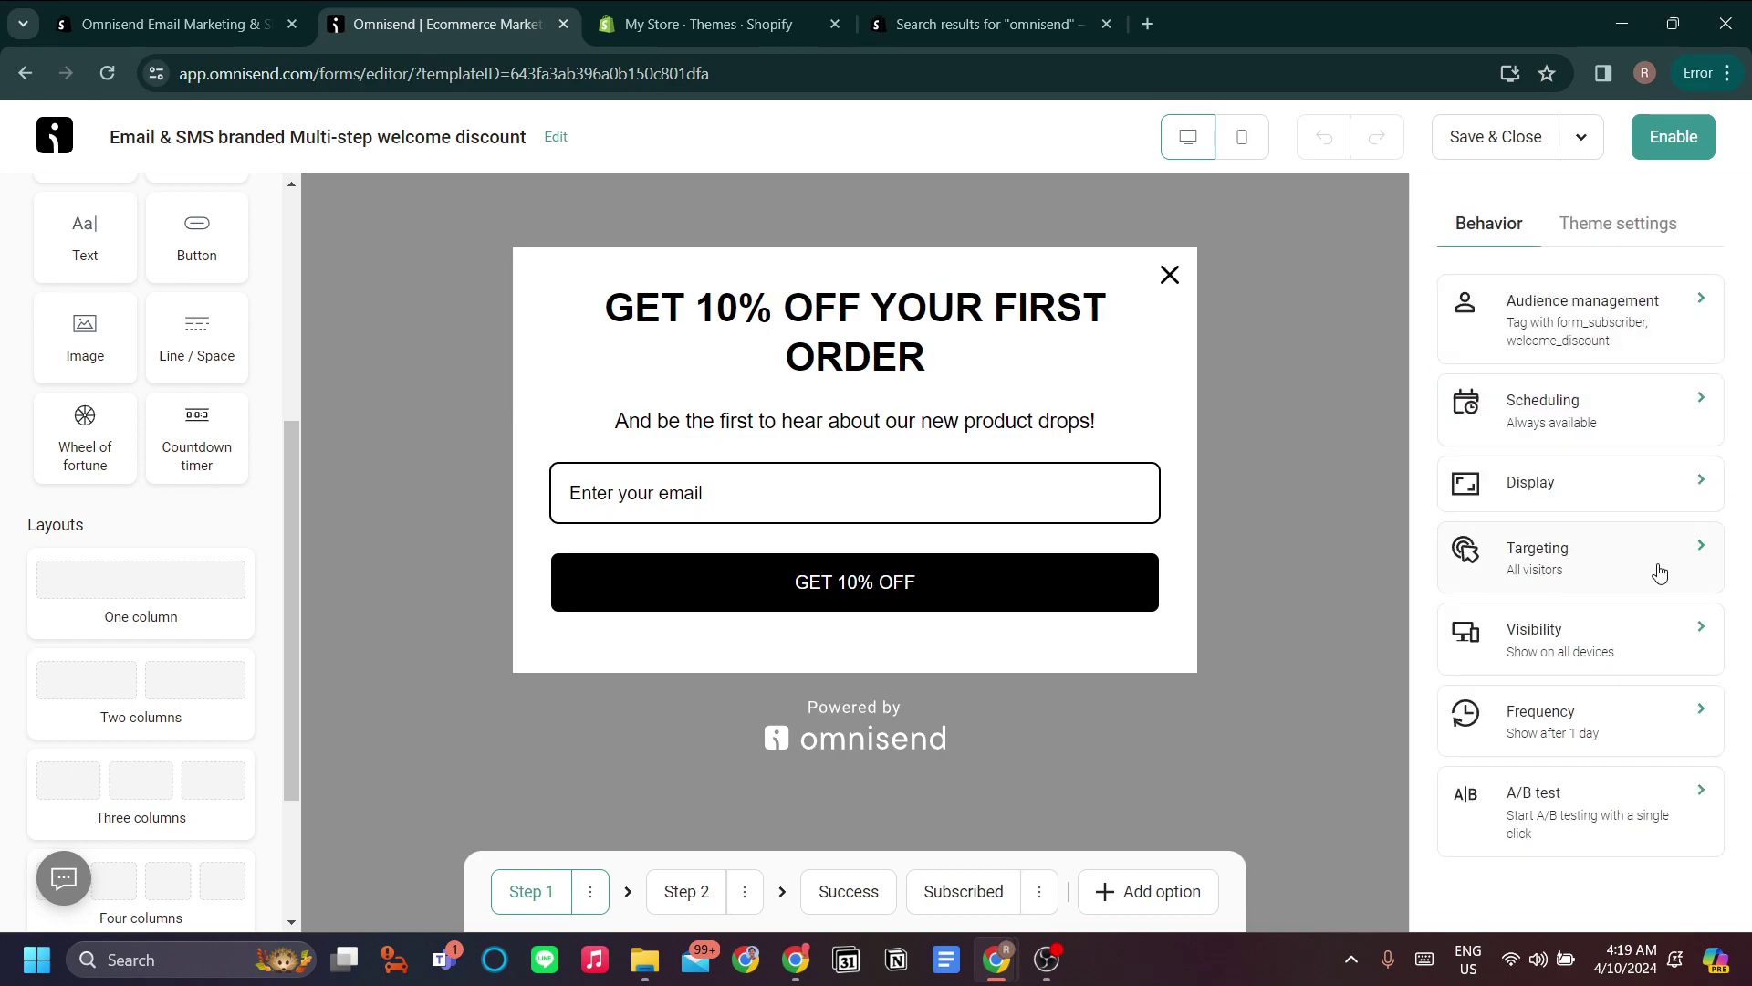
{"action": "left_click", "coordinate": [1670, 664]}
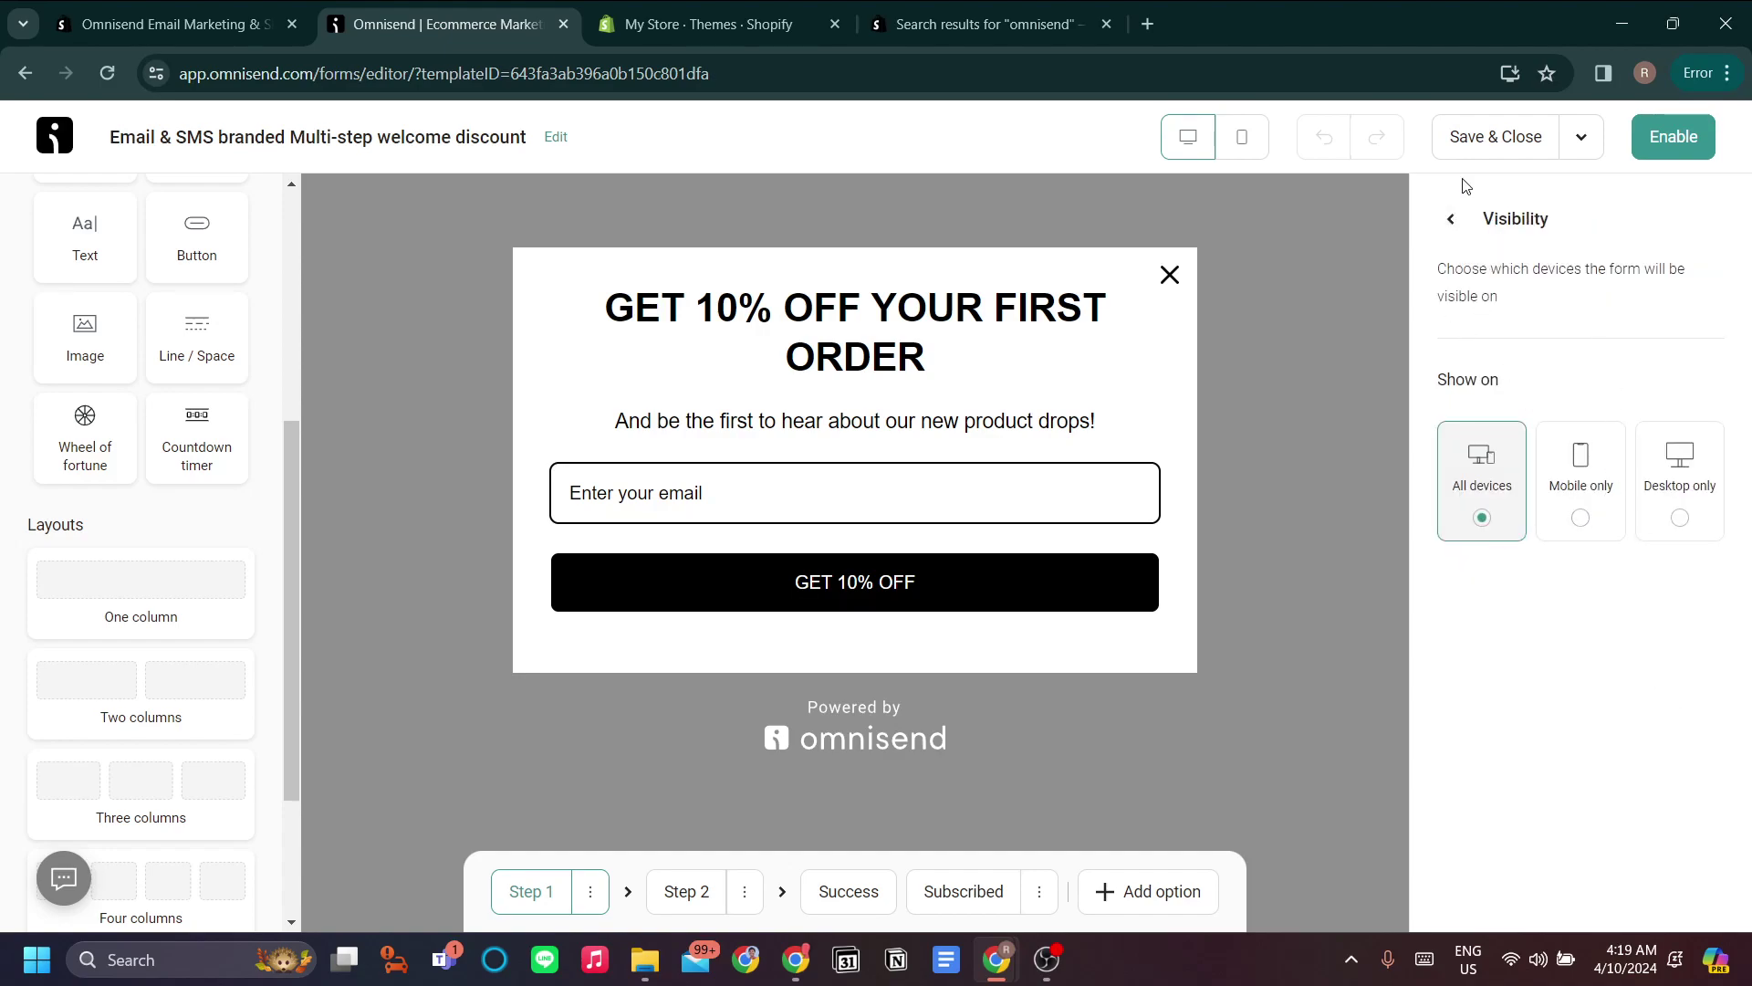
{"action": "left_click", "coordinate": [1451, 220]}
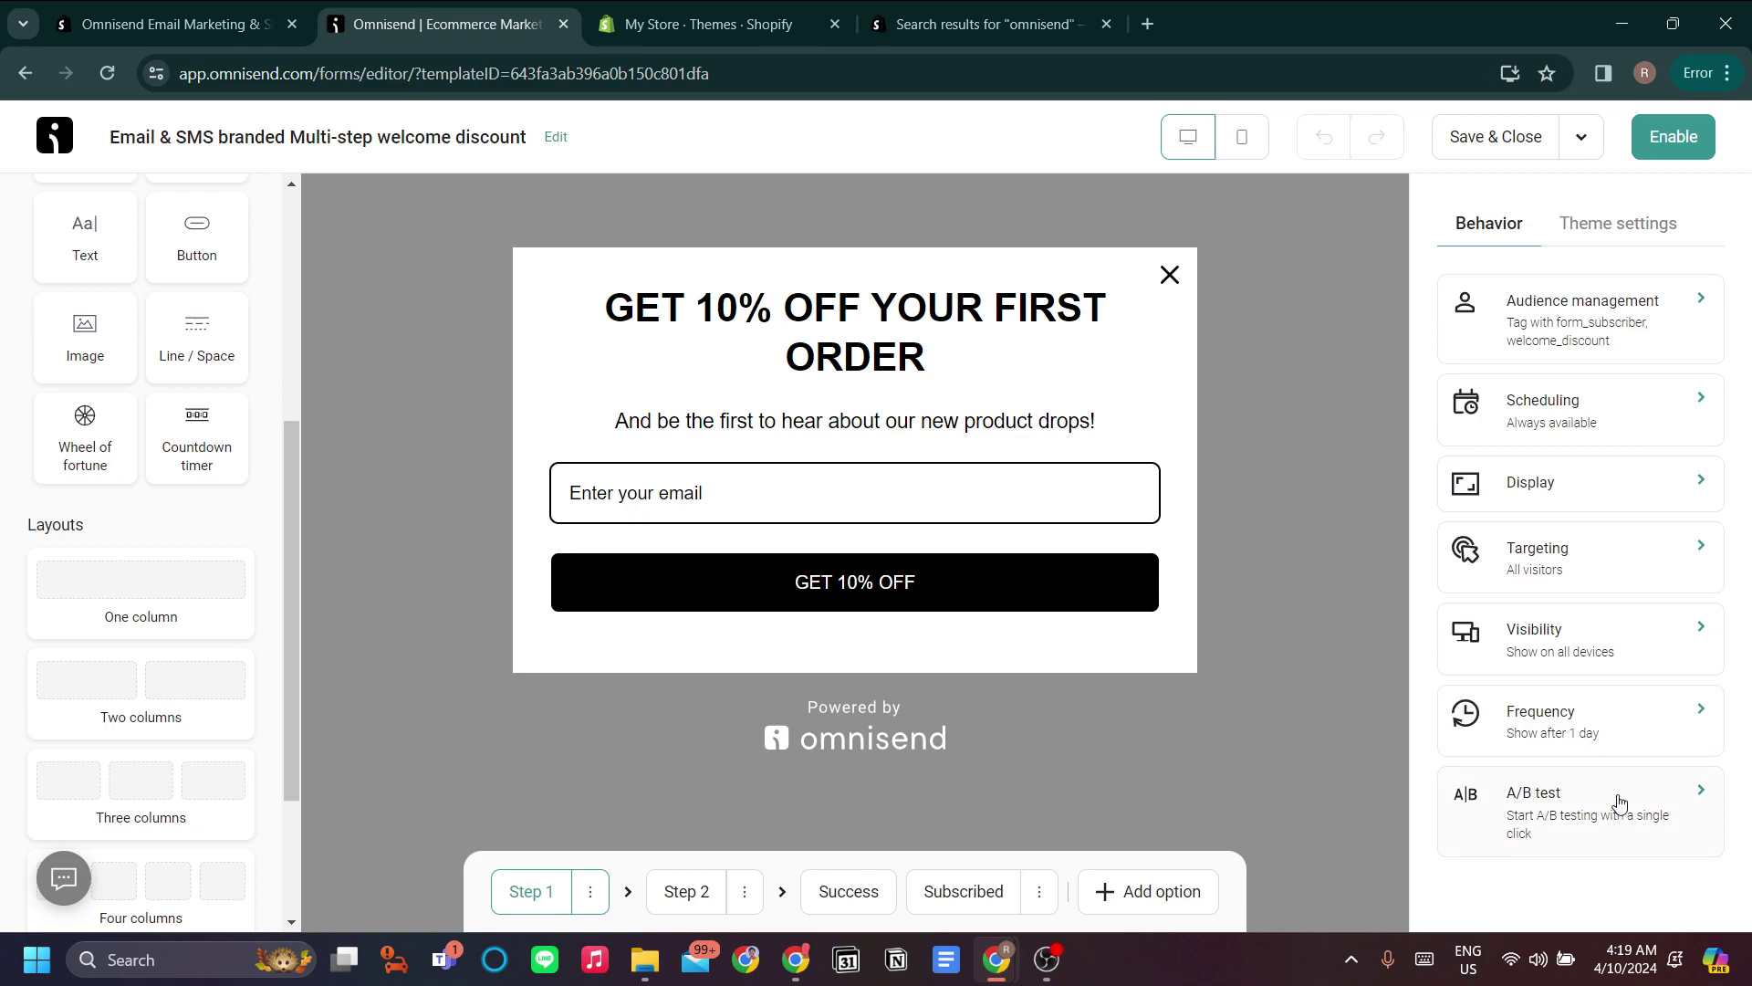
{"action": "left_click", "coordinate": [1624, 710]}
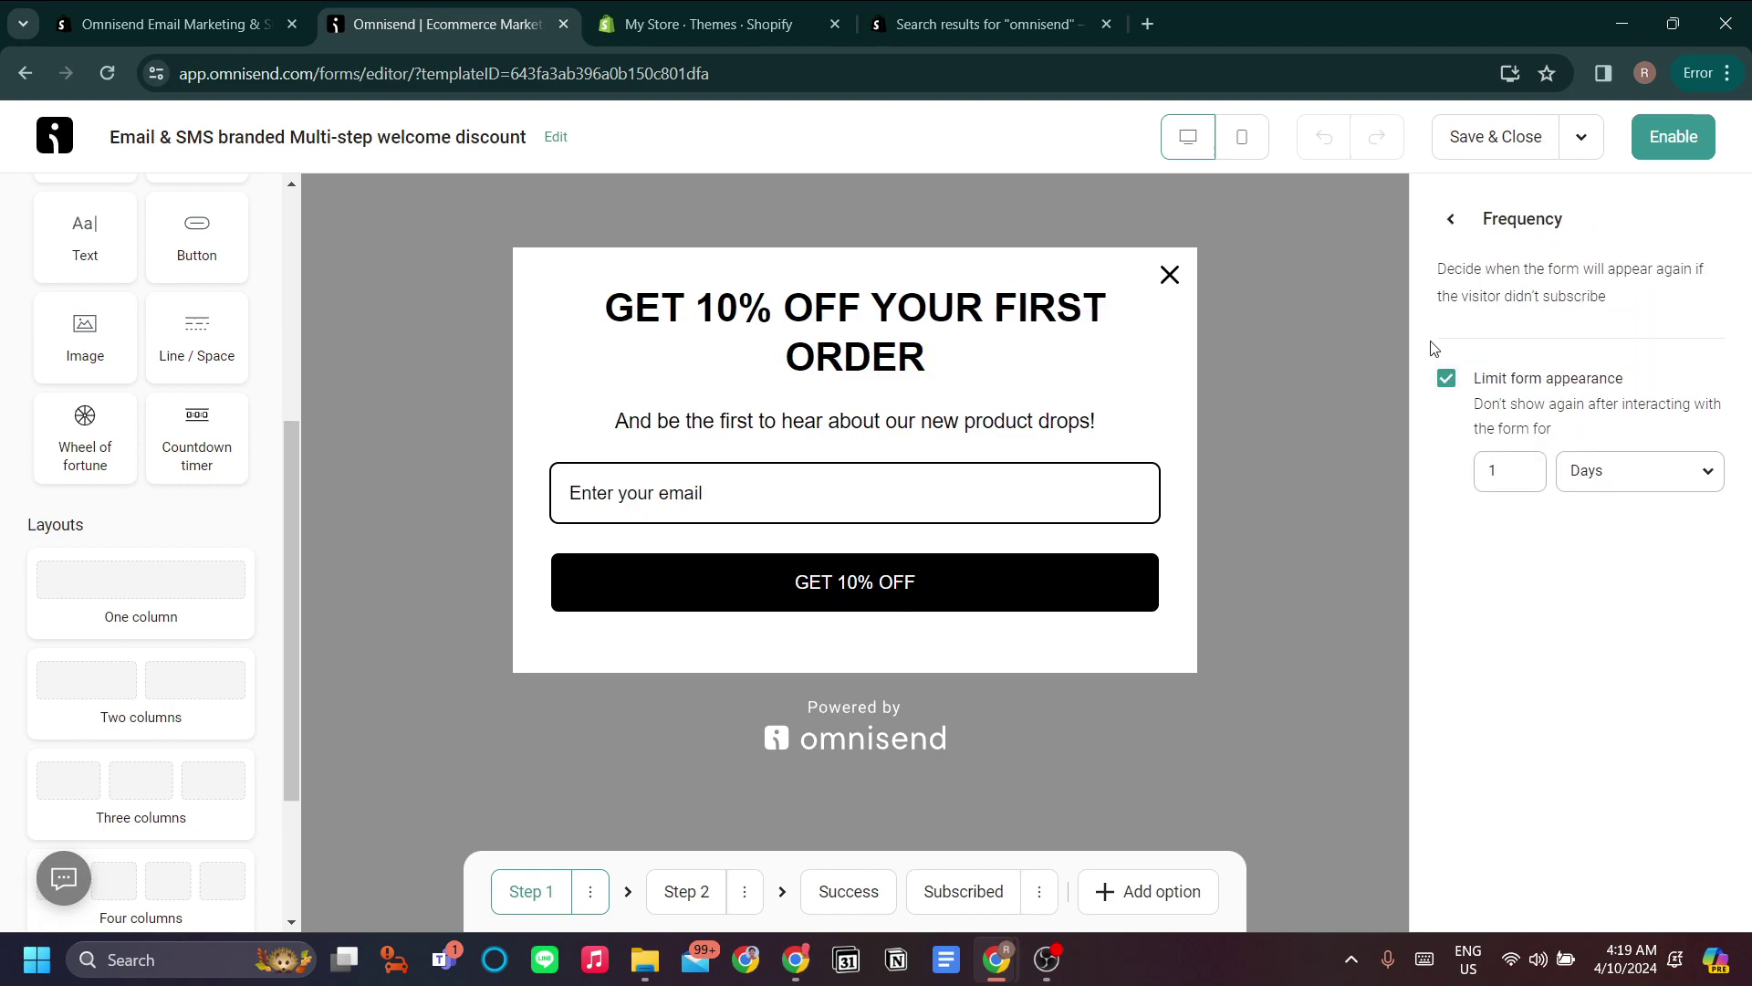
- Open the form's A/B test settings, return to the form editor and enable the popup form
{"action": "left_click", "coordinate": [1451, 220]}
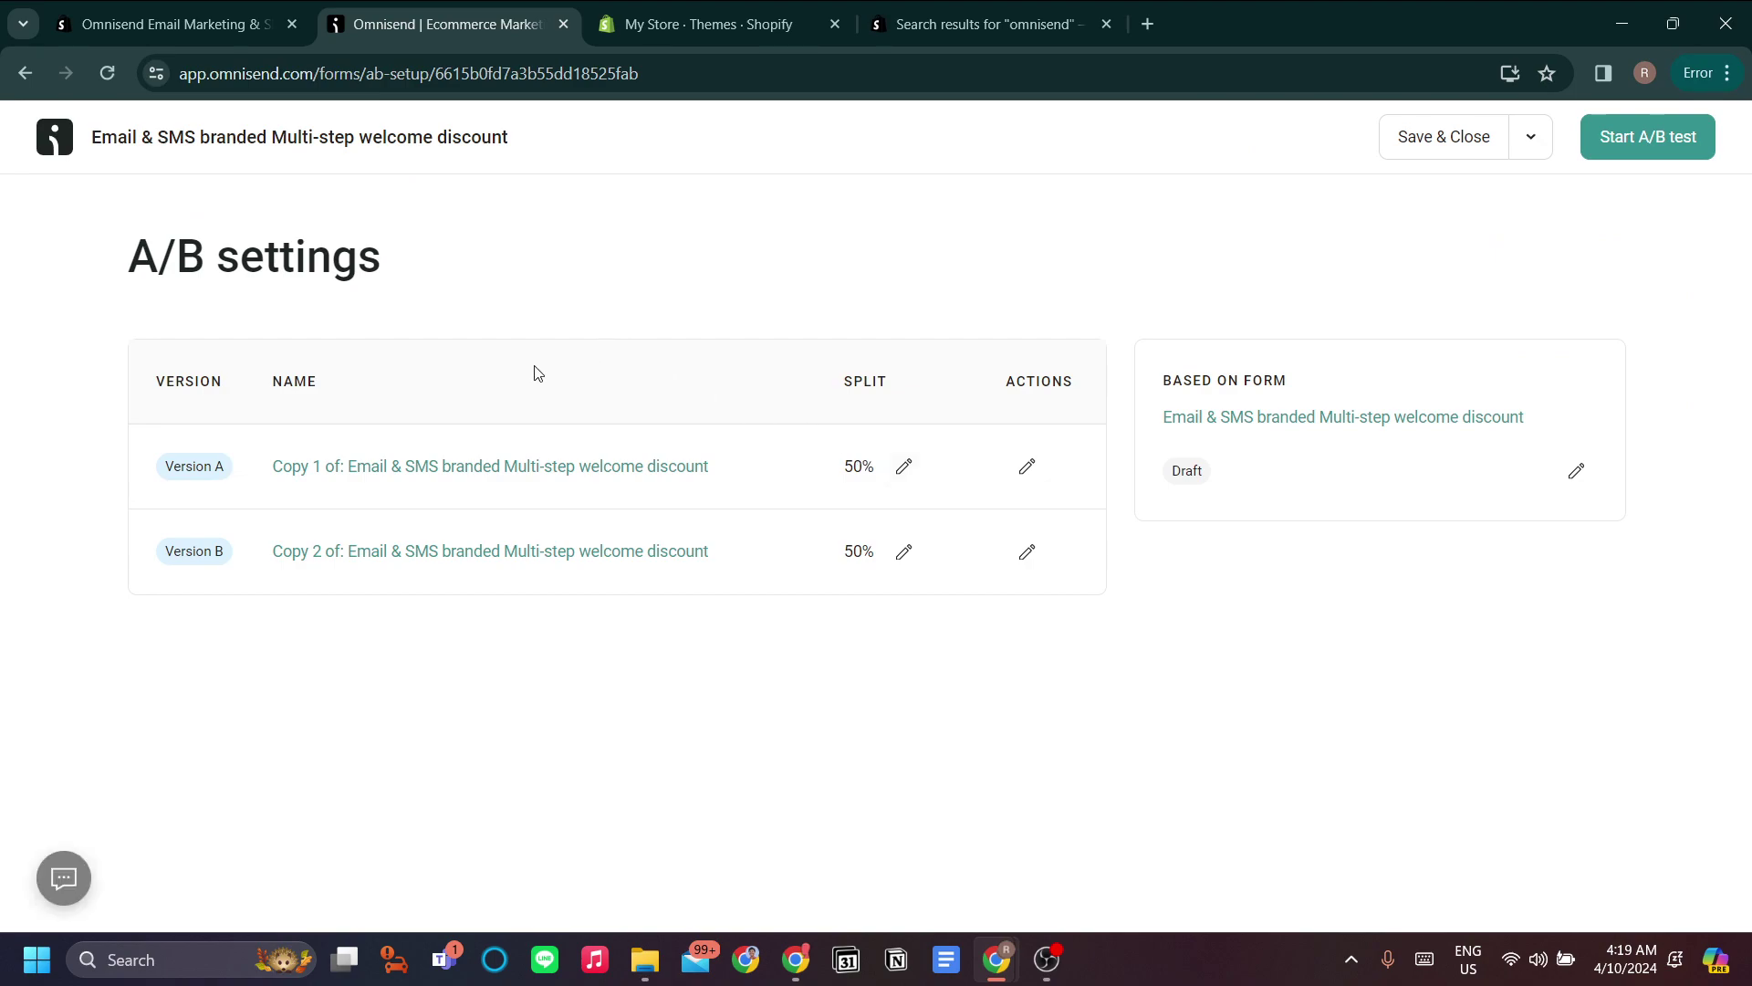
{"action": "left_click", "coordinate": [25, 73]}
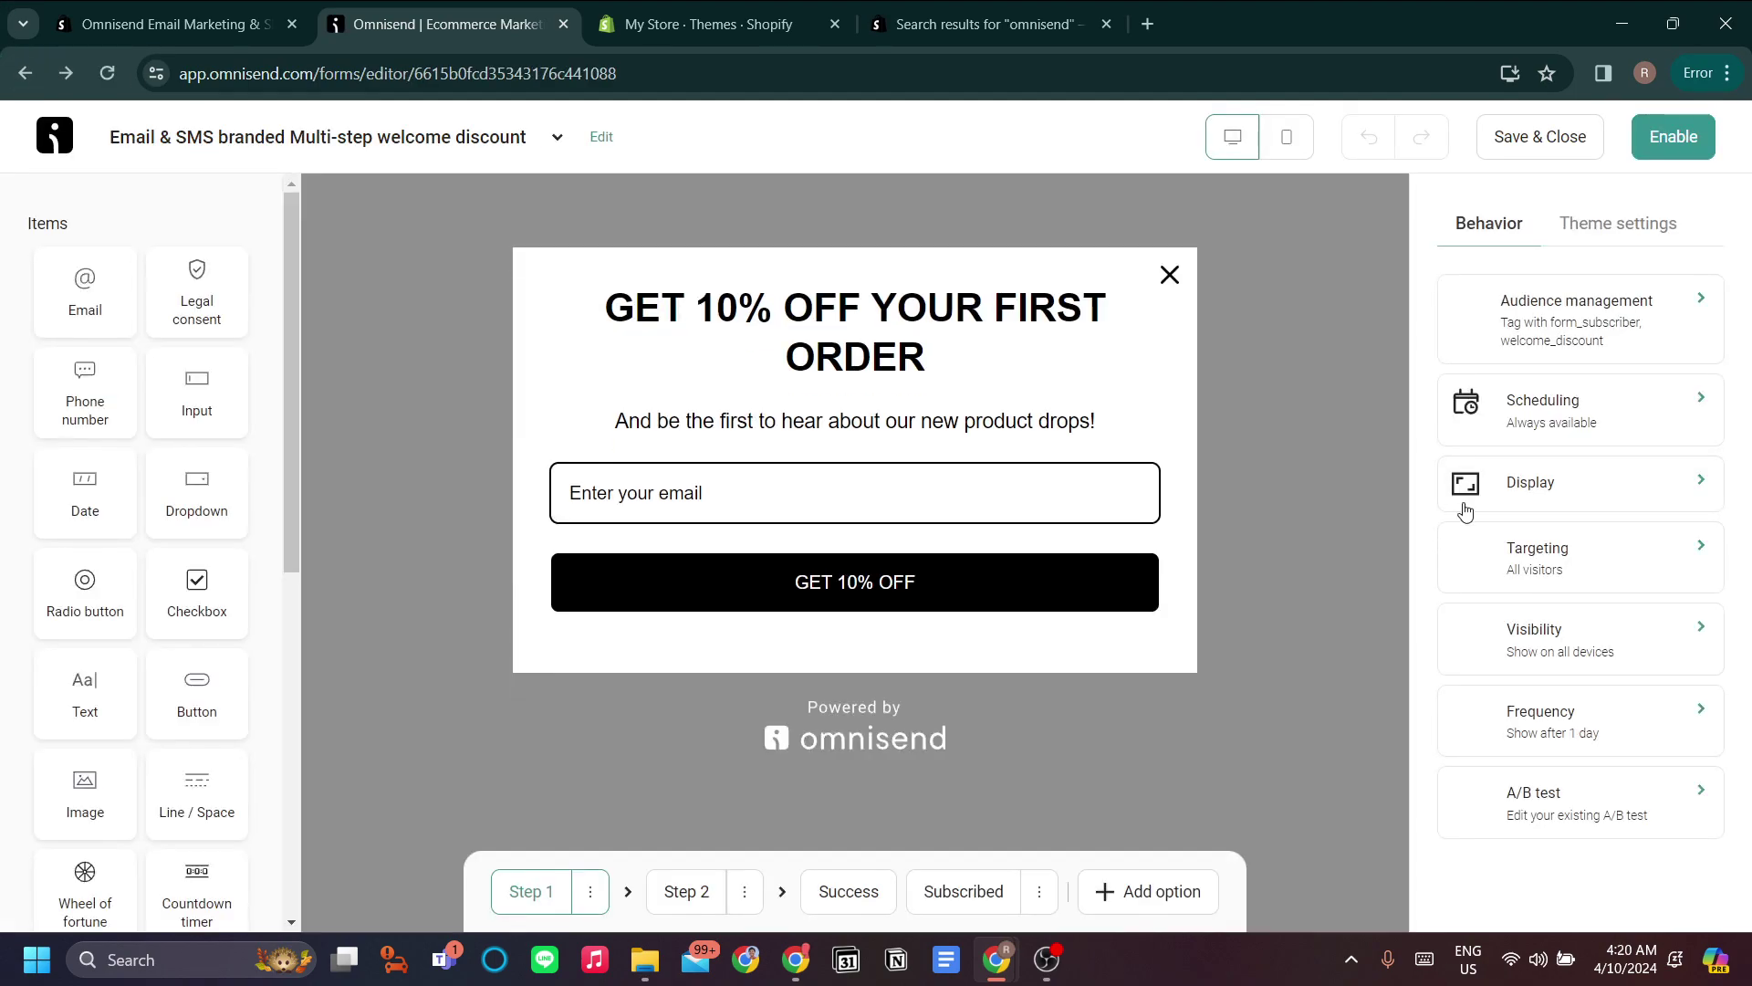
{"action": "left_click", "coordinate": [1674, 138]}
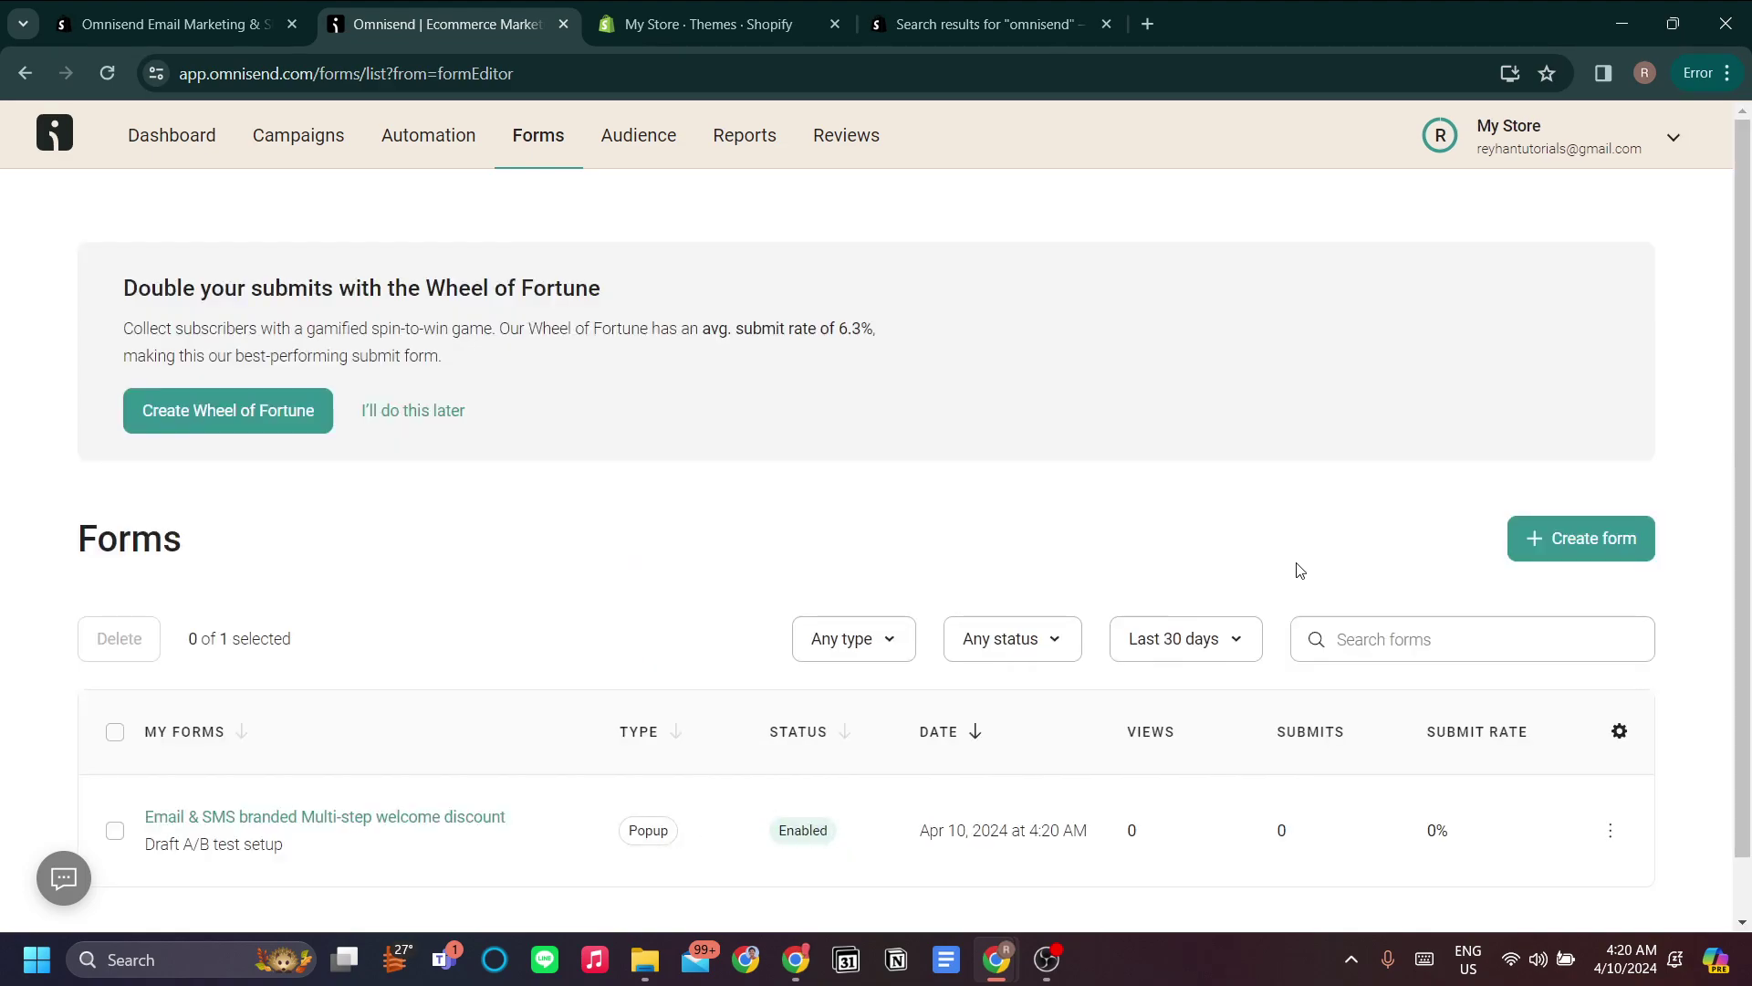
- Reopen the enabled welcome discount form for editing, check its theme settings and update the live form
{"action": "scroll", "coordinate": [1275, 618], "scroll_direction": "down", "scroll_amount": 1}
{"action": "left_click", "coordinate": [1610, 767]}
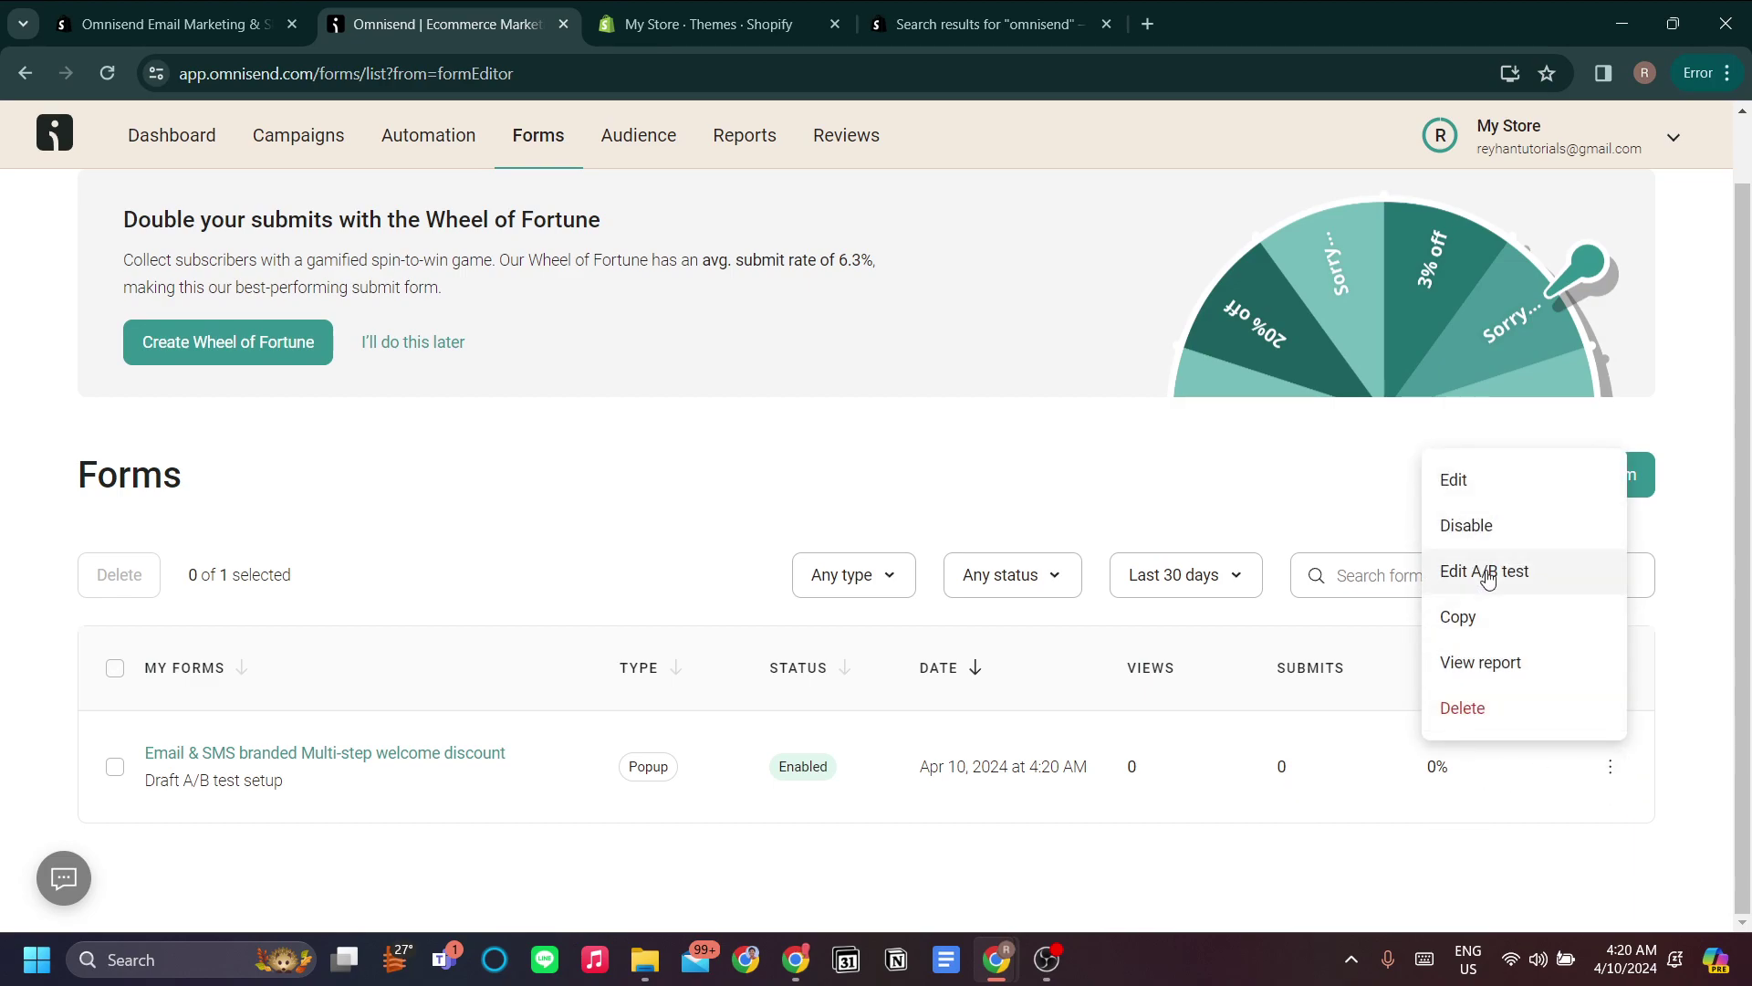
{"action": "left_click", "coordinate": [1490, 496]}
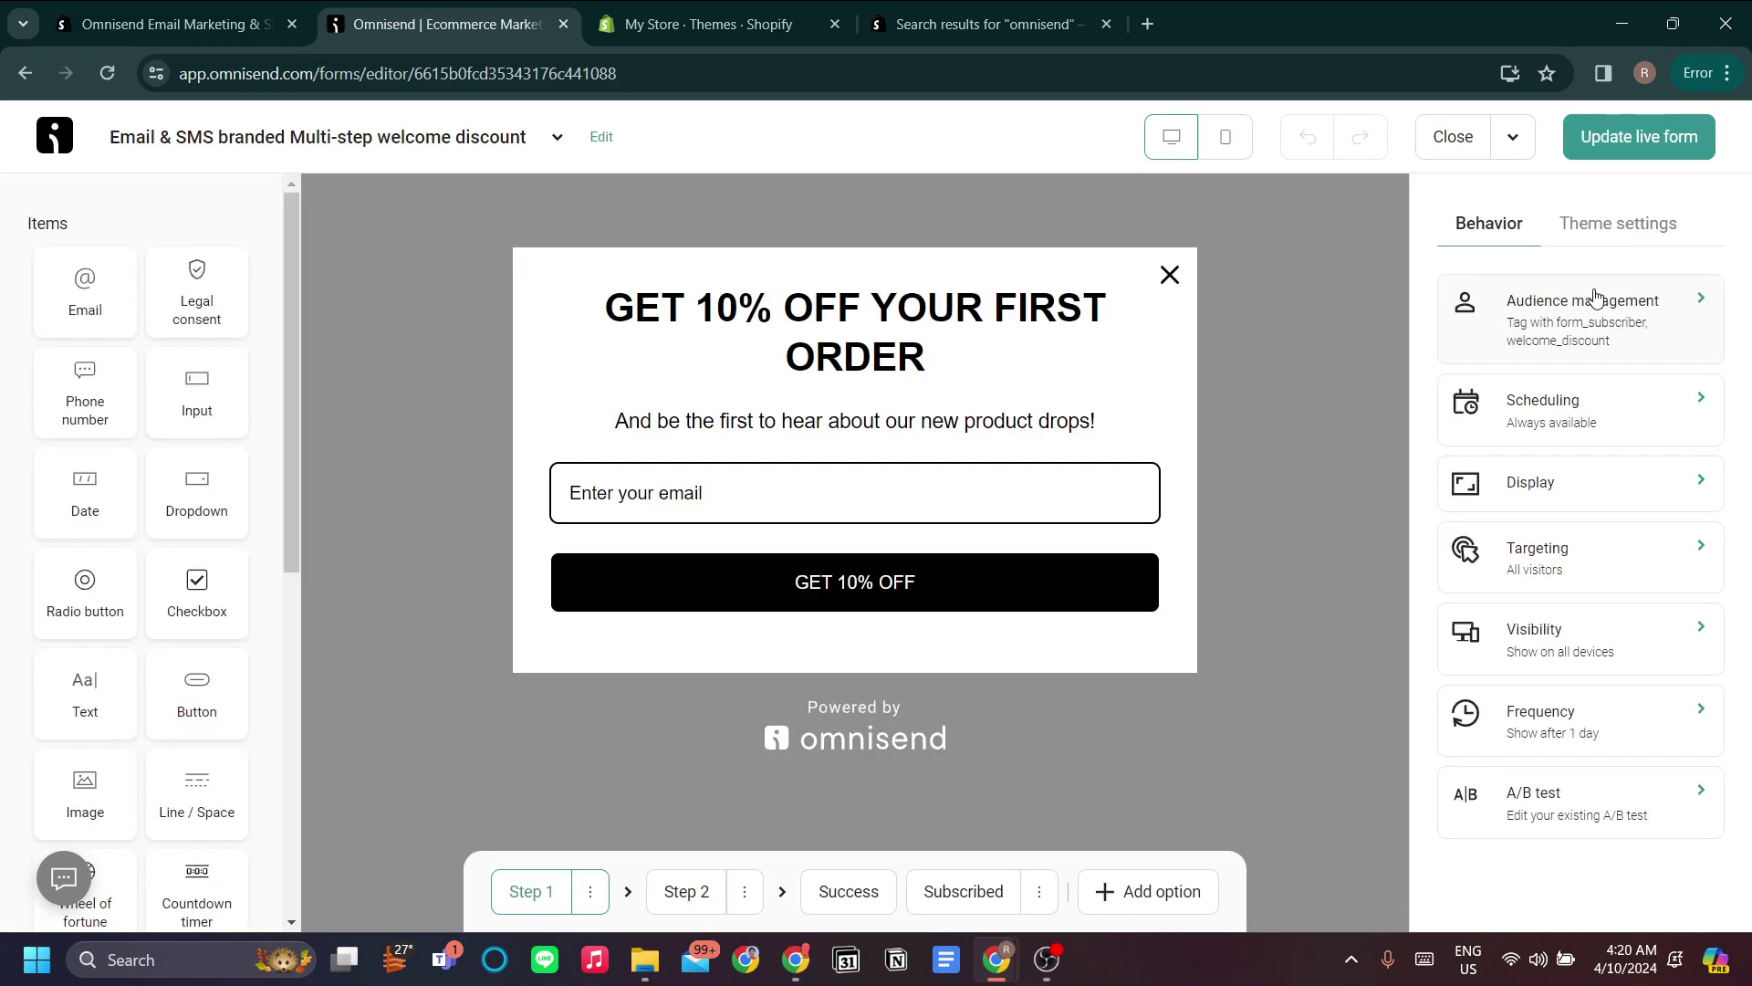
{"action": "left_click", "coordinate": [1618, 223]}
{"action": "left_click", "coordinate": [1490, 222]}
{"action": "left_click", "coordinate": [1613, 138]}
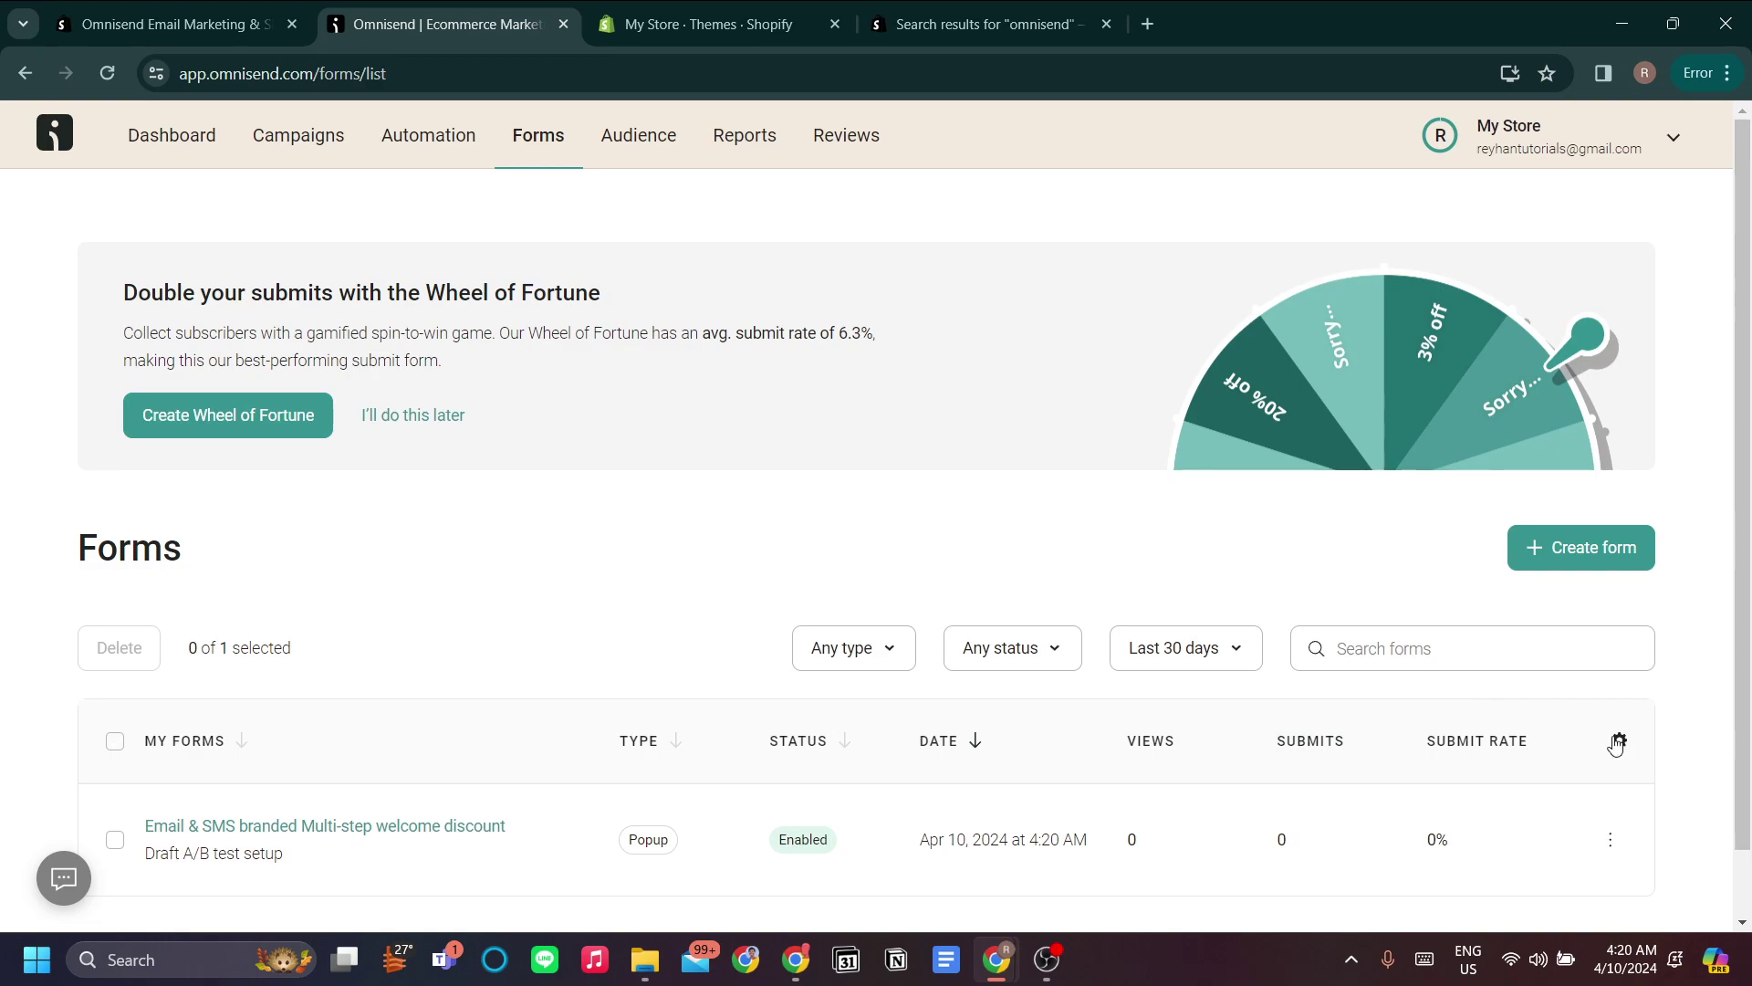
- View which data columns can be shown in the forms list
{"action": "left_click", "coordinate": [1618, 741]}
{"action": "left_click", "coordinate": [1608, 778]}
{"action": "left_click", "coordinate": [1619, 740]}
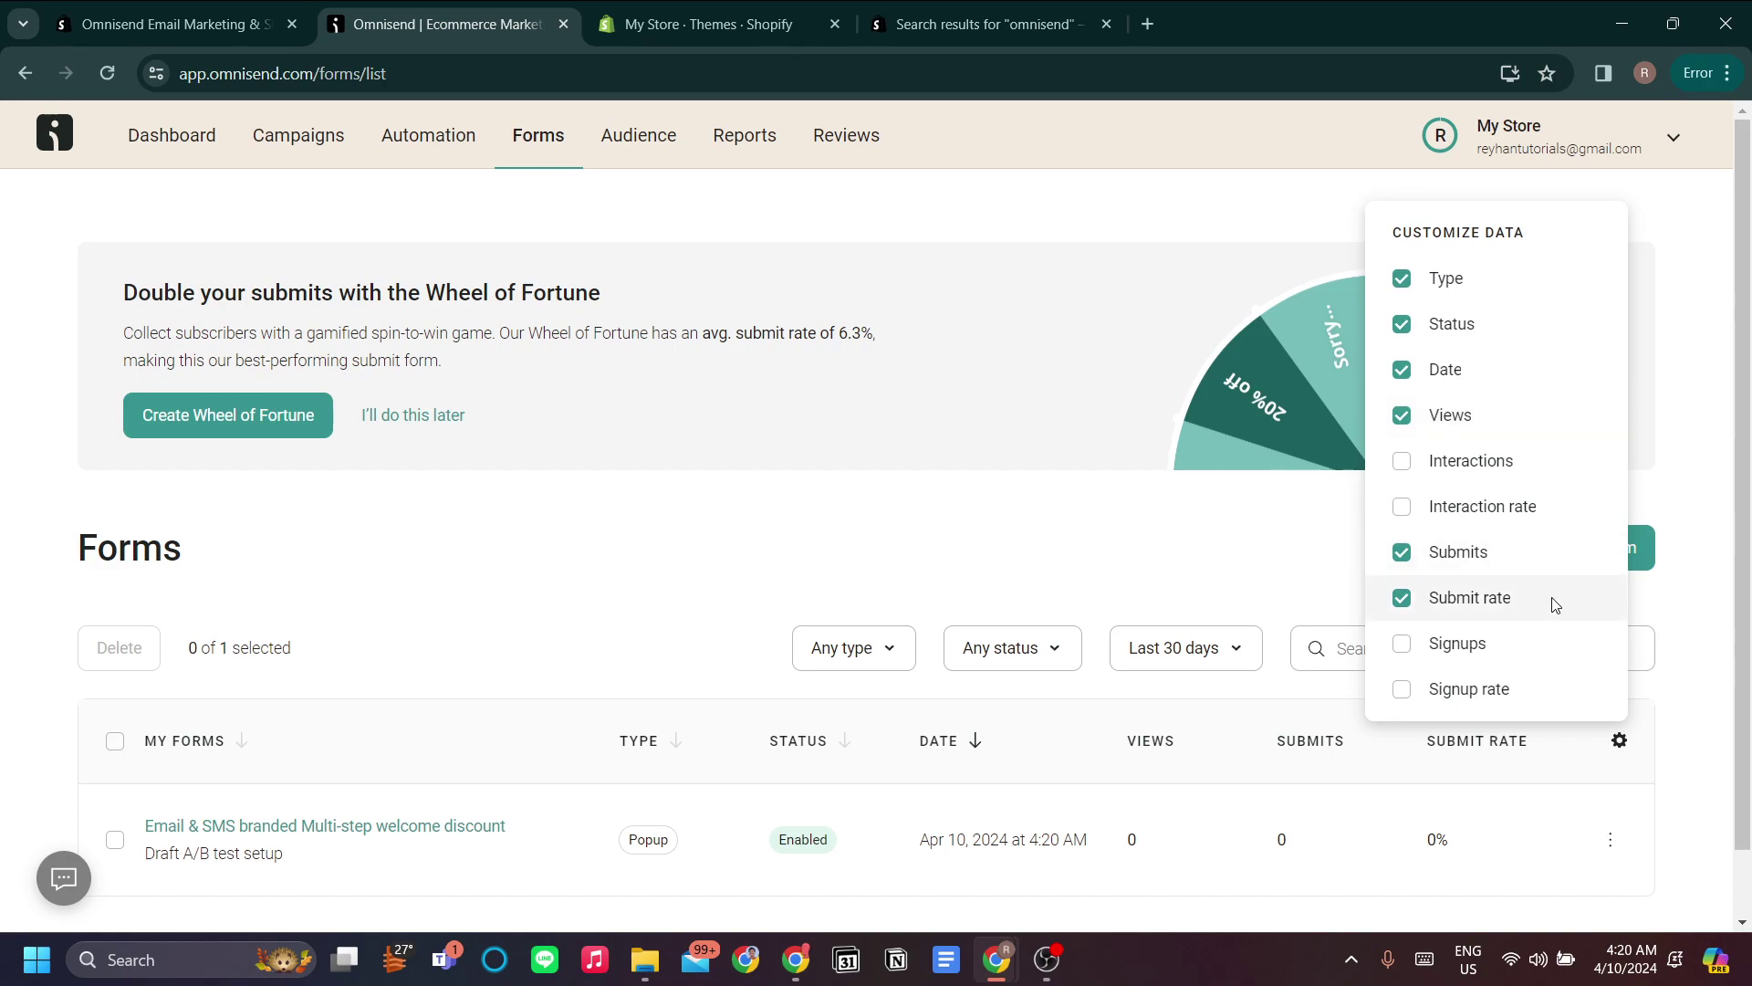
{"action": "left_click", "coordinate": [1235, 568]}
{"action": "scroll", "coordinate": [1403, 760], "scroll_direction": "down", "scroll_amount": 1}
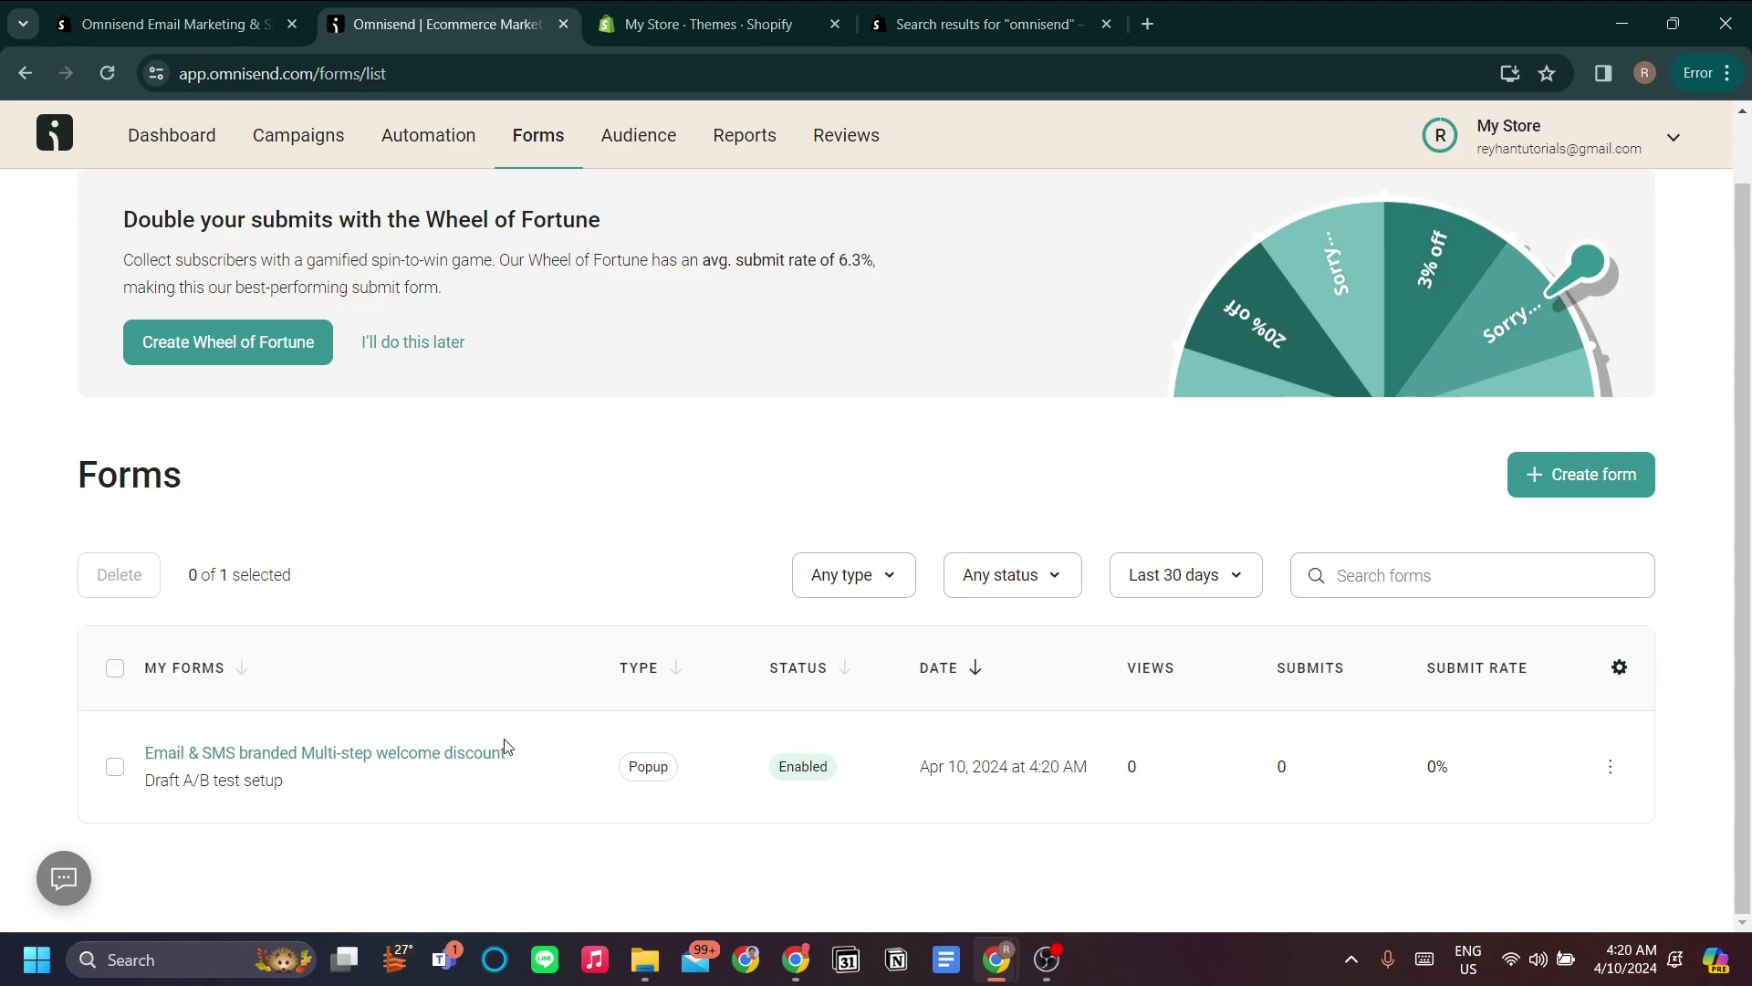
- Open the welcome discount form from the forms list, check its layout settings and update the live form
{"action": "left_click", "coordinate": [473, 756]}
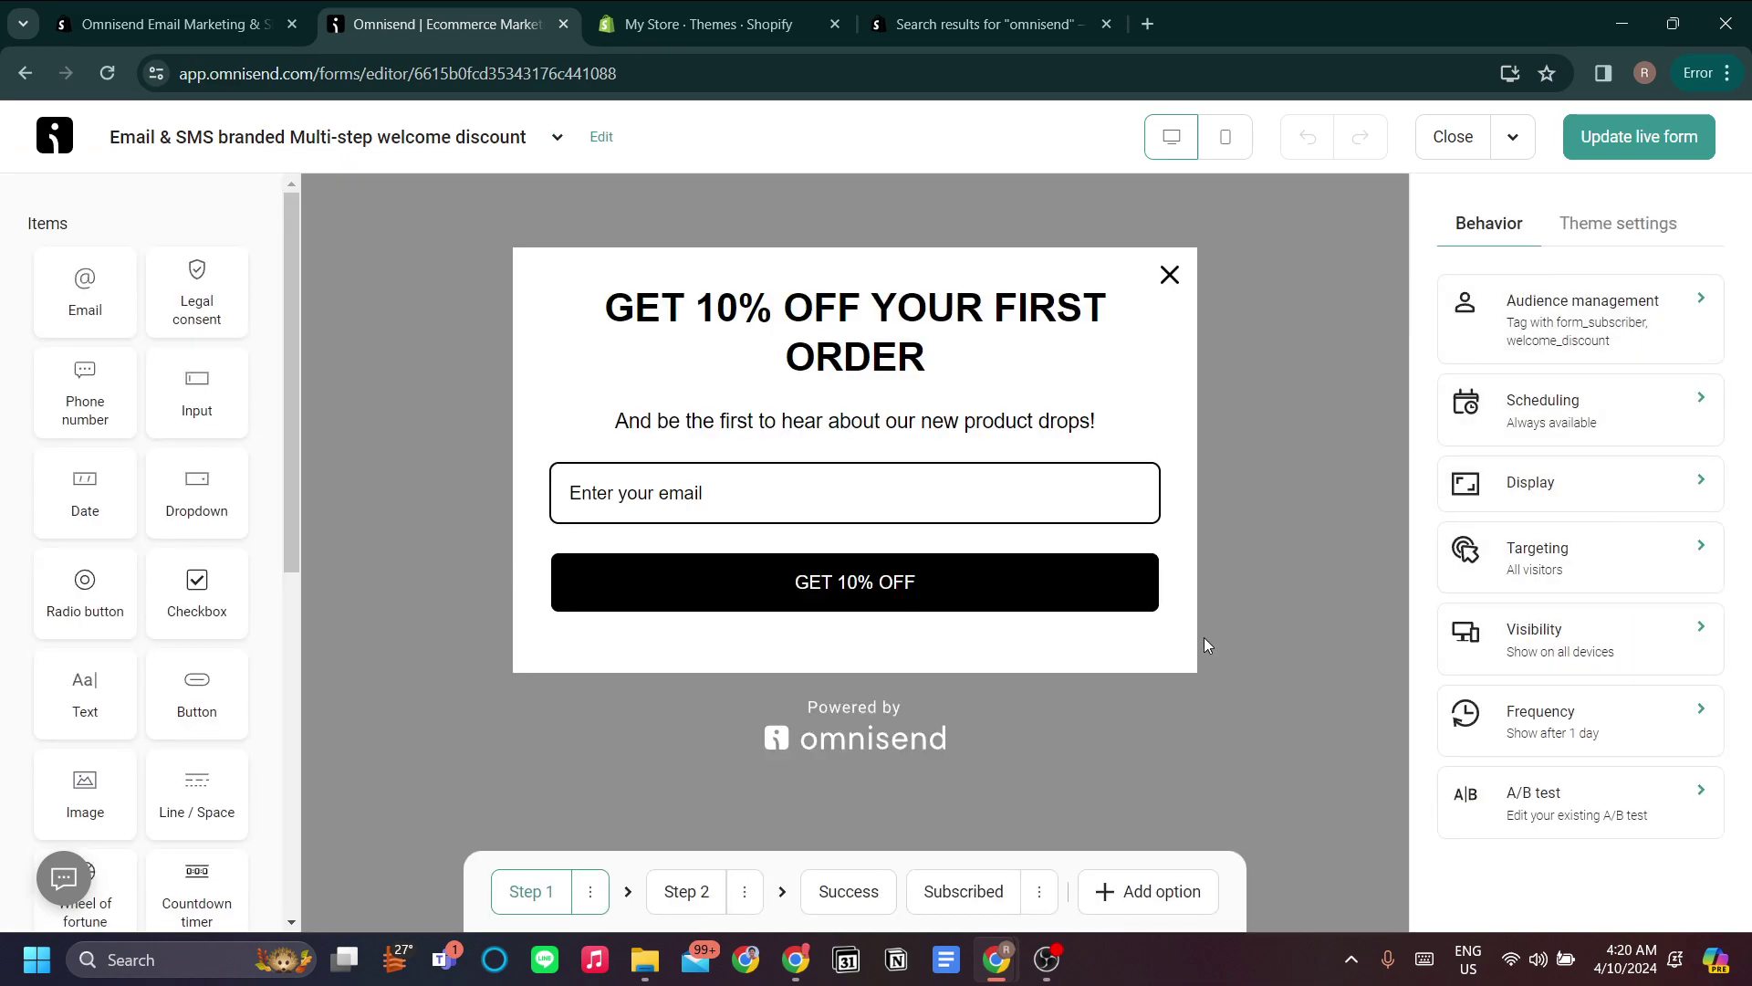
{"action": "left_click", "coordinate": [534, 137]}
{"action": "left_click", "coordinate": [973, 266]}
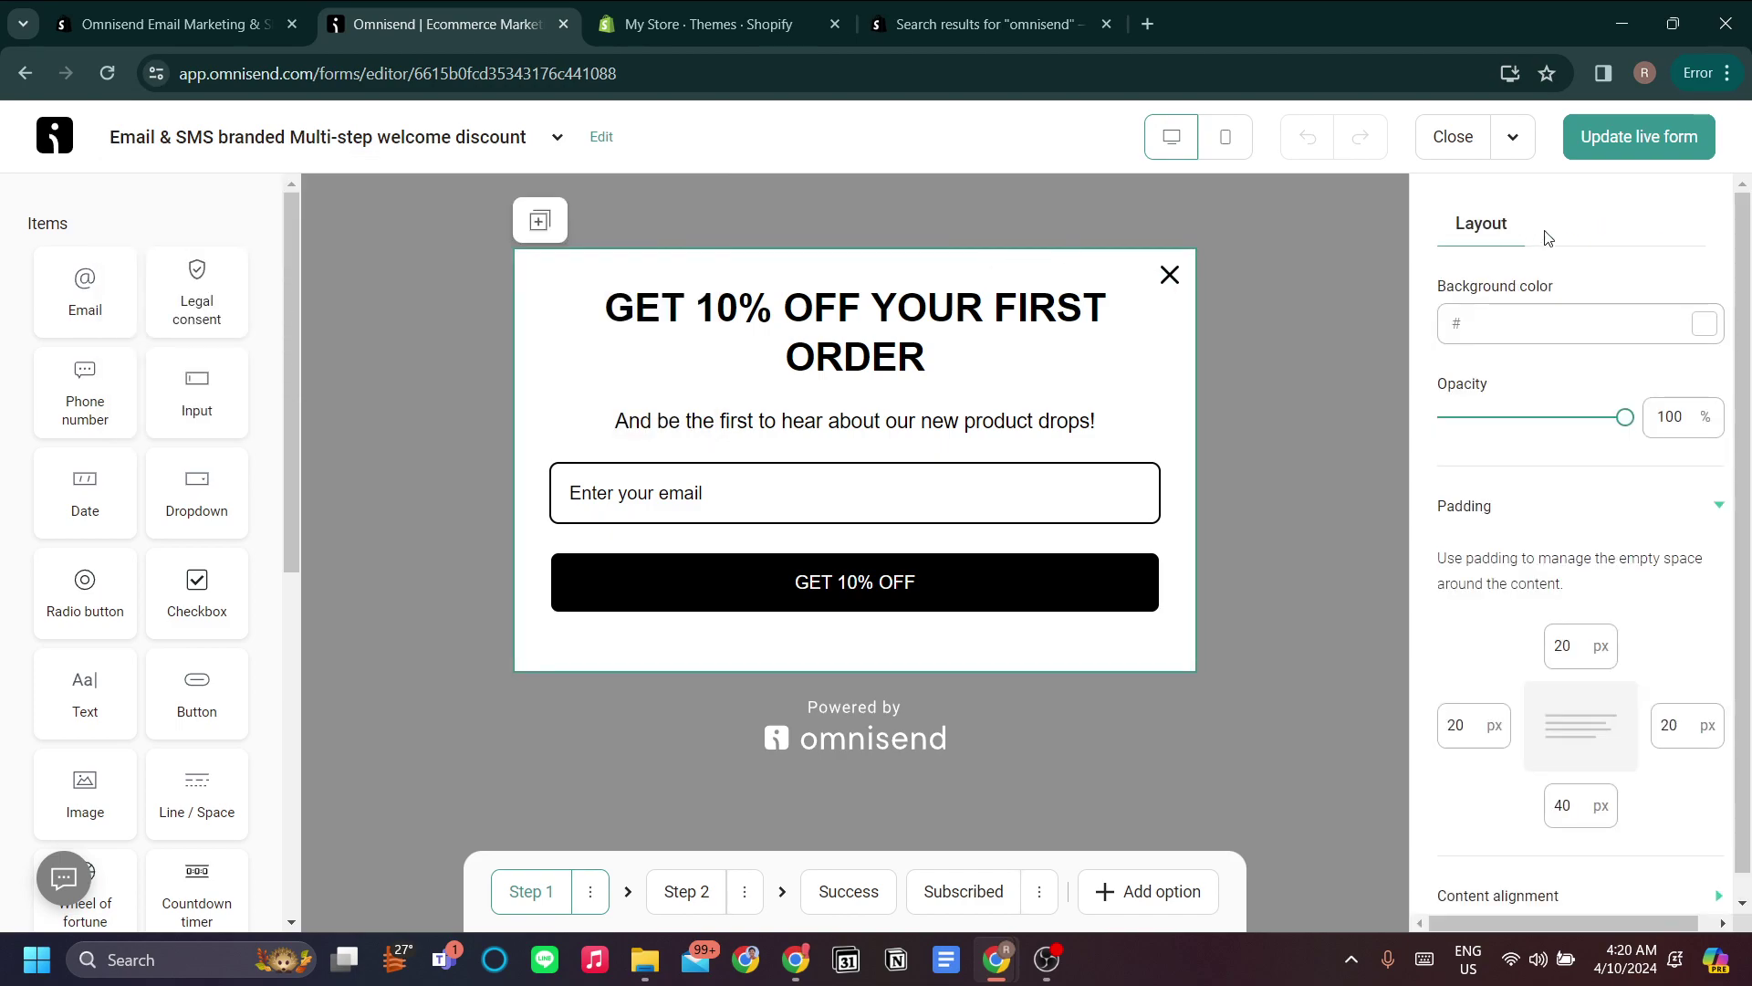
{"action": "left_click", "coordinate": [1631, 162]}
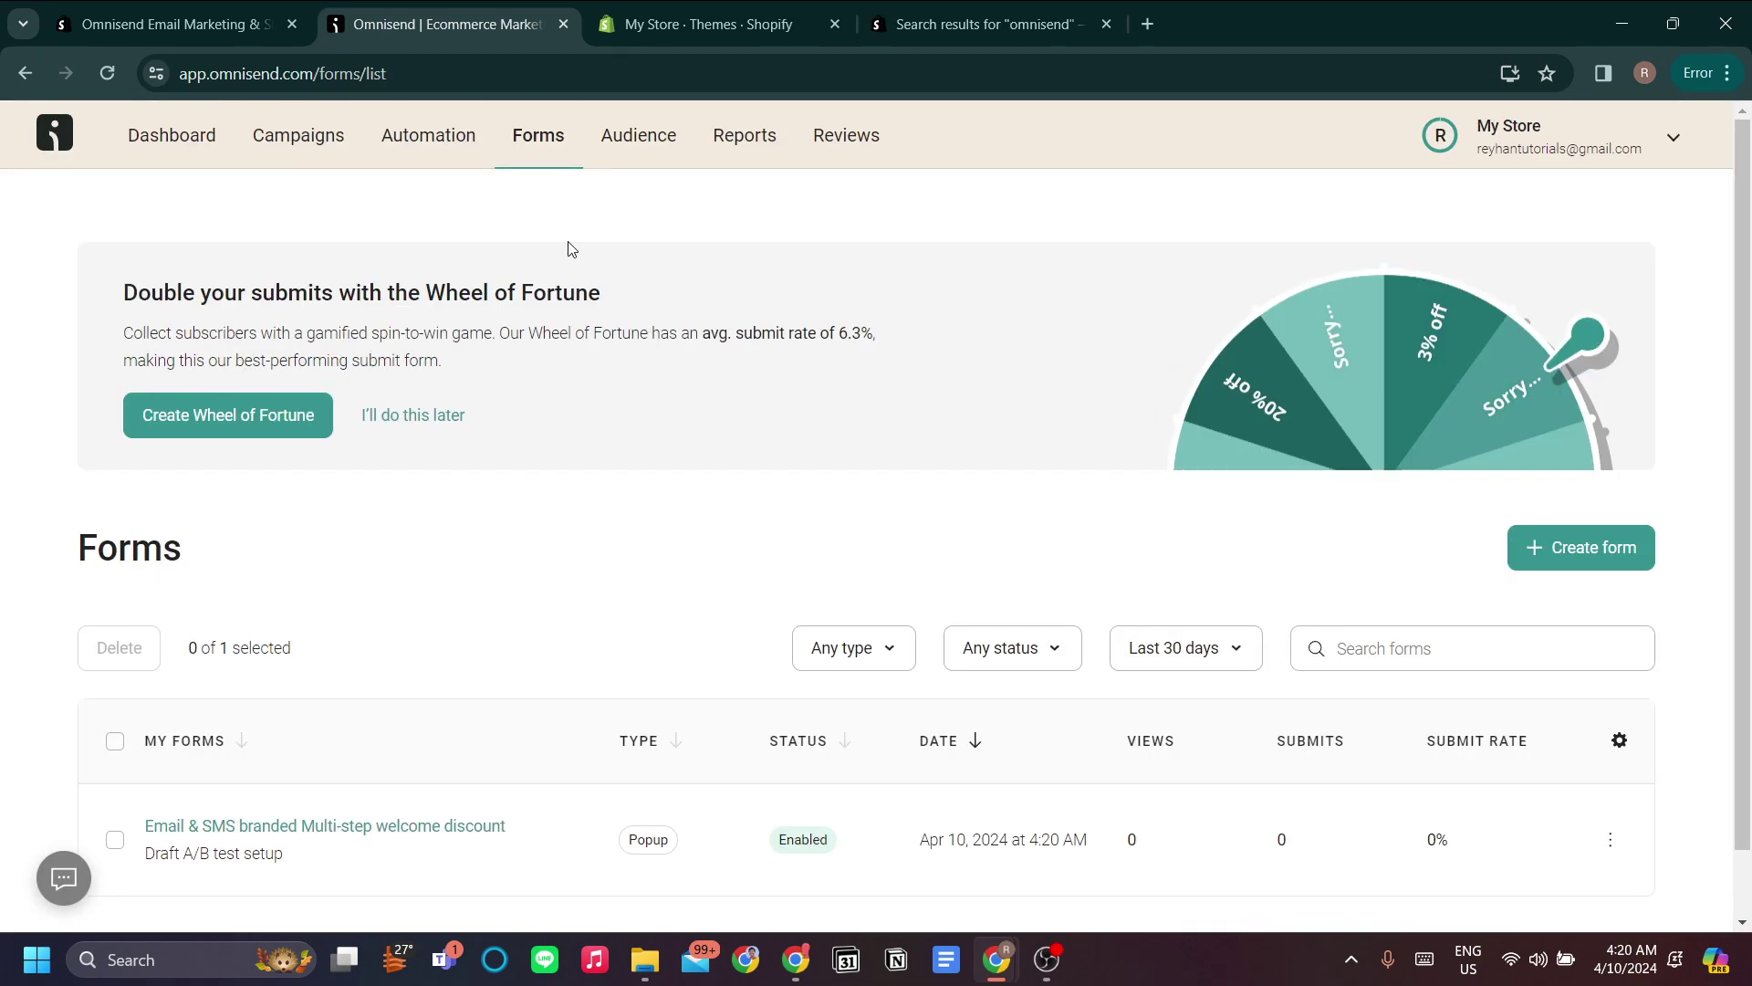
- Look over the Audience contact list and the abandoned checkout and abandoned cart workflows in the Automation section
{"action": "left_click", "coordinate": [690, 171]}
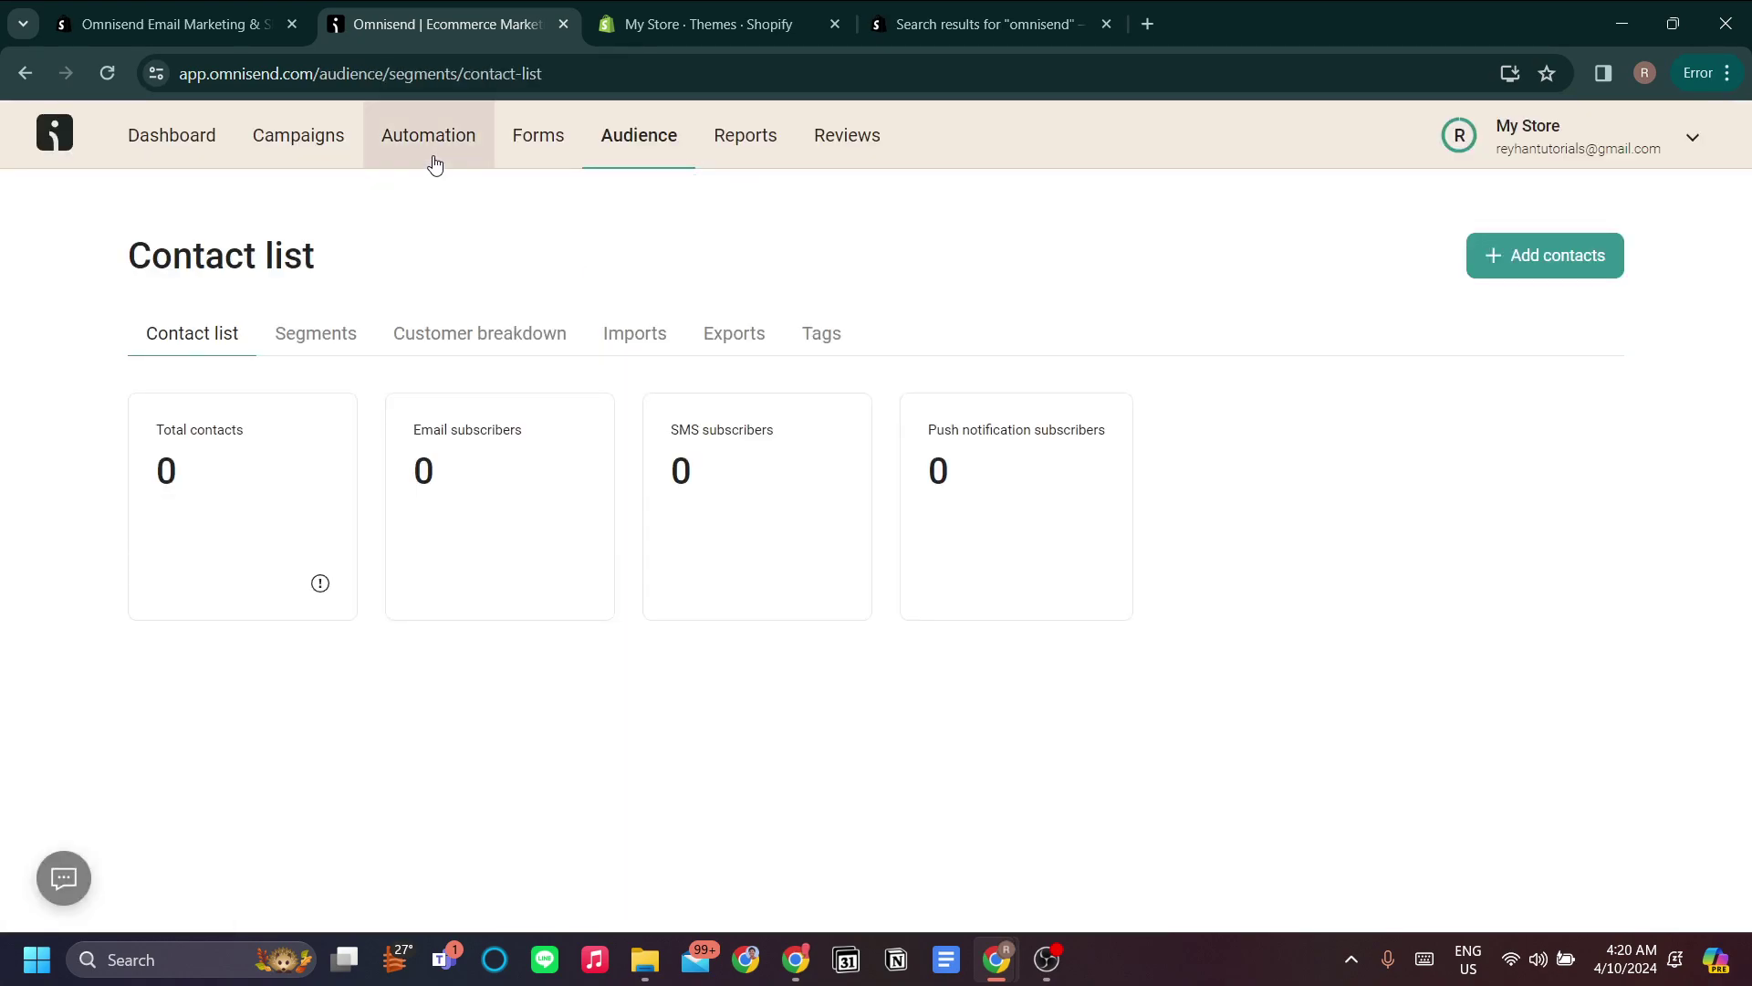
{"action": "left_click", "coordinate": [432, 164]}
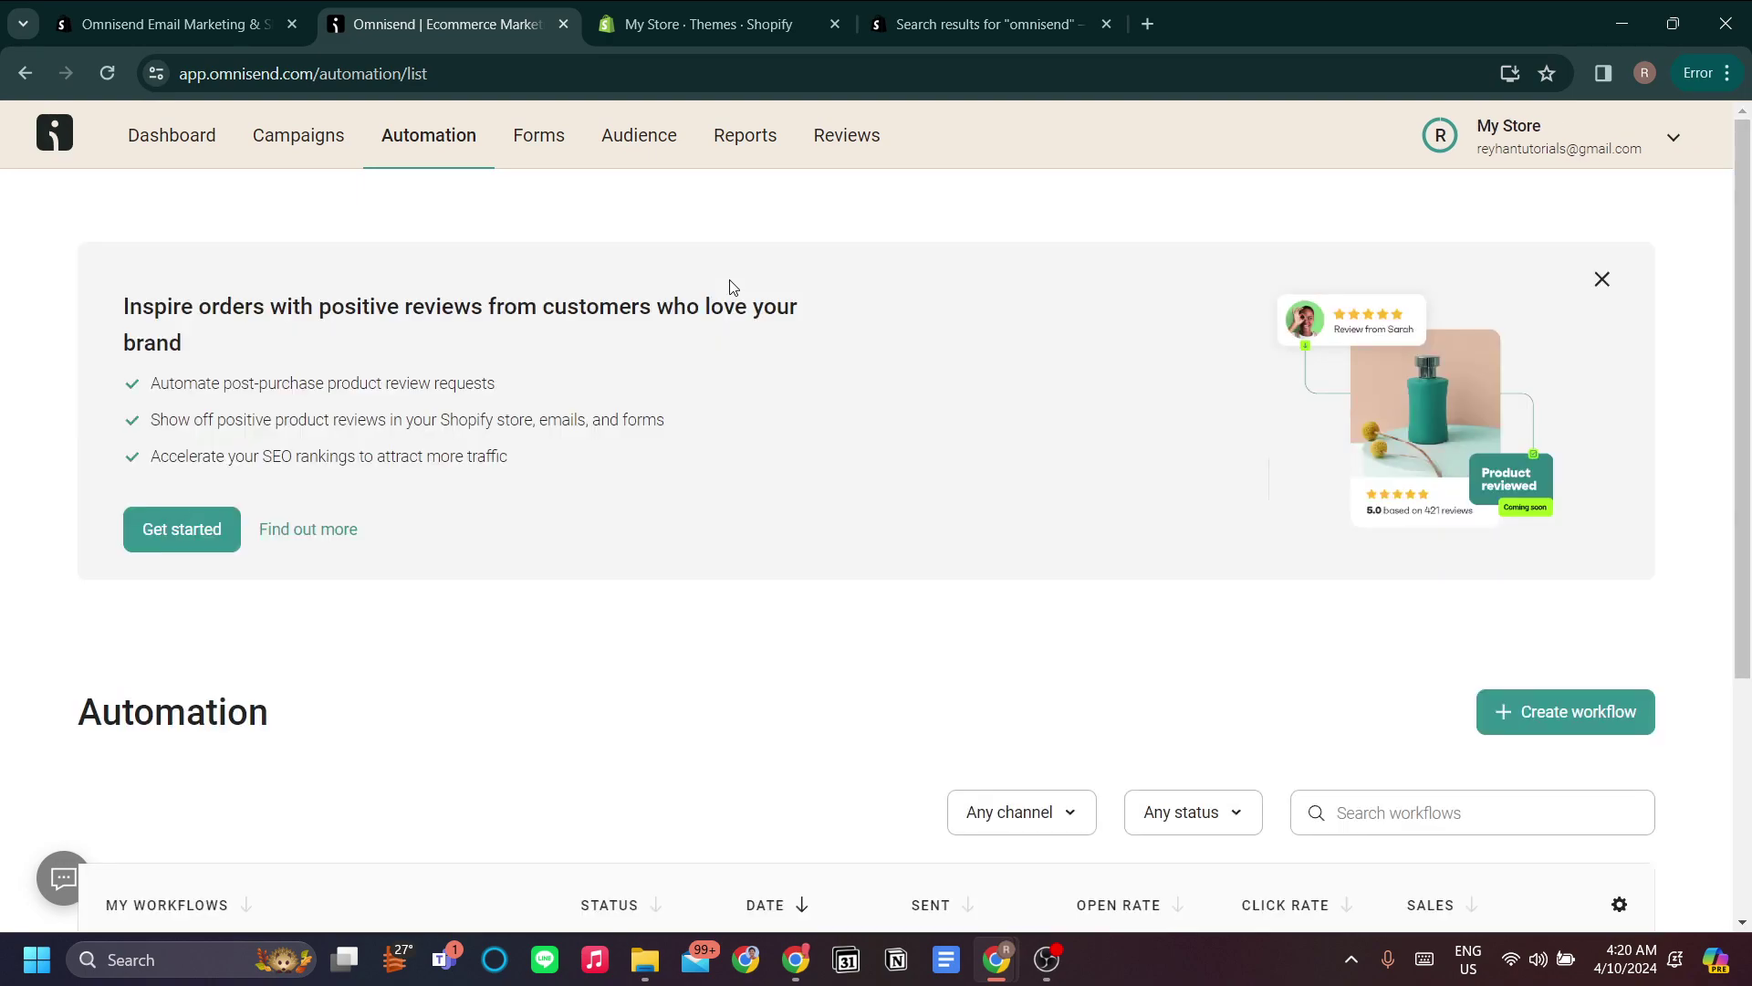
{"action": "scroll", "coordinate": [496, 574], "scroll_direction": "down", "scroll_amount": 4}
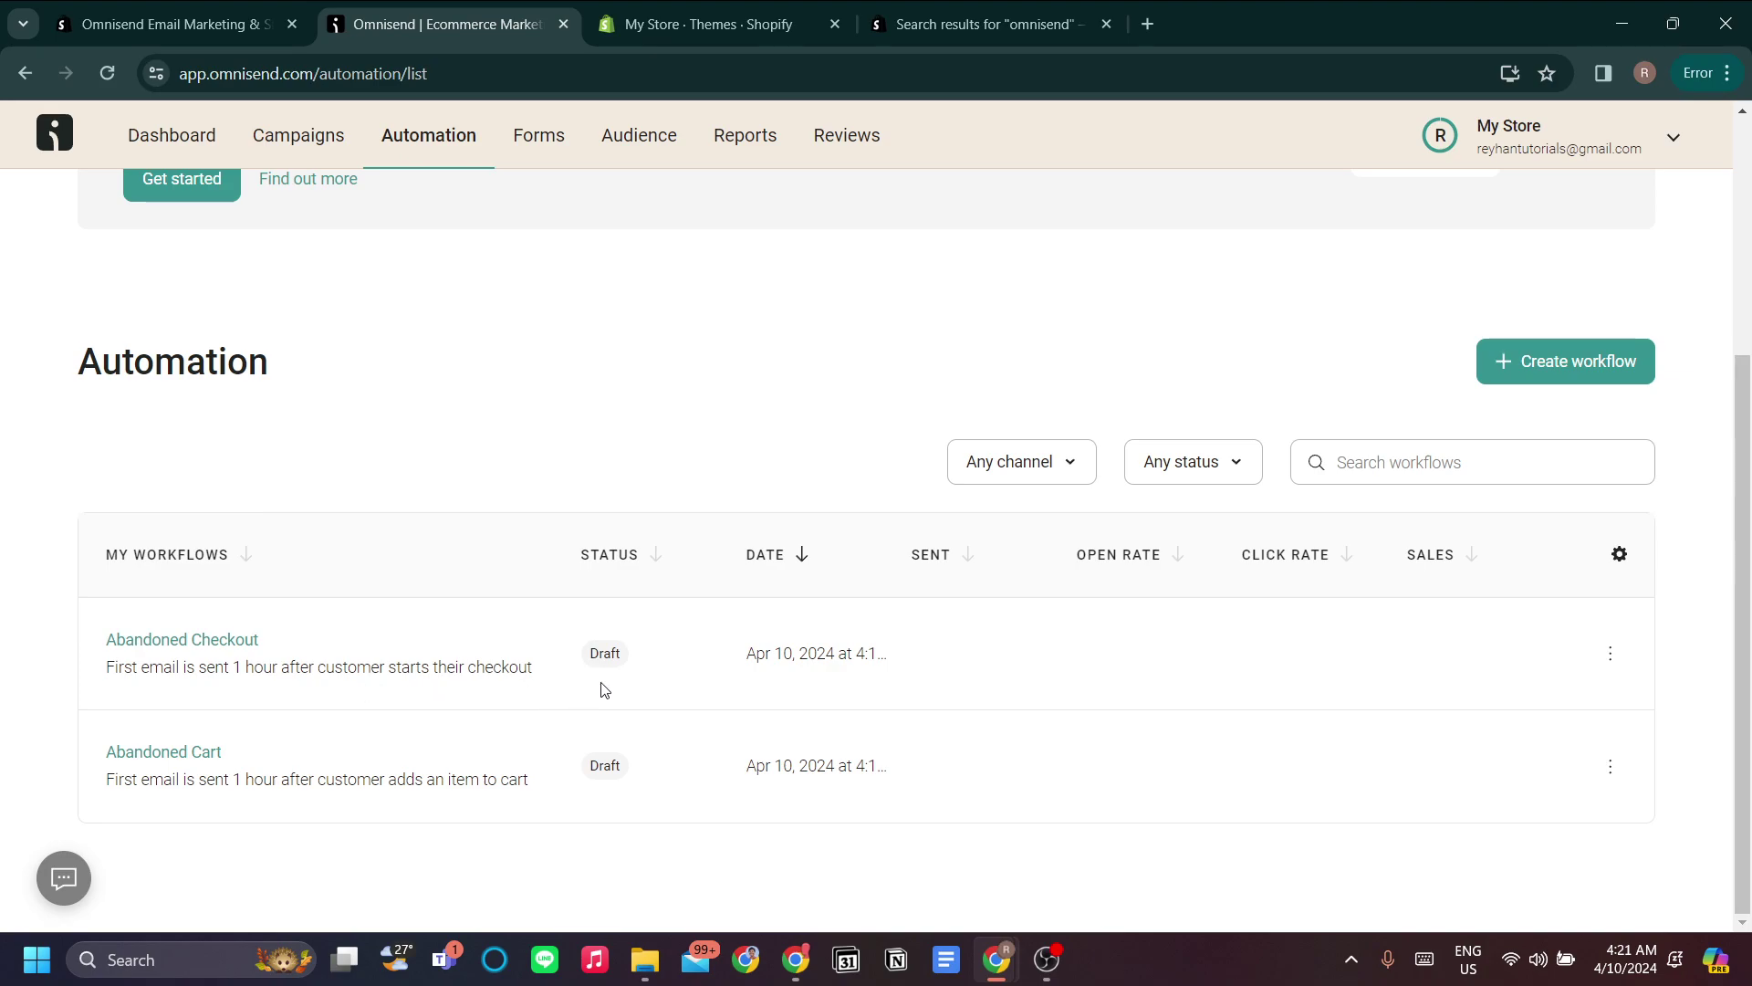
{"action": "scroll", "coordinate": [601, 688], "scroll_direction": "up", "scroll_amount": 4}
{"action": "scroll", "coordinate": [602, 686], "scroll_direction": "down", "scroll_amount": 4}
{"action": "scroll", "coordinate": [606, 676], "scroll_direction": "up", "scroll_amount": 2}
{"action": "scroll", "coordinate": [606, 673], "scroll_direction": "down", "scroll_amount": 2}
{"action": "scroll", "coordinate": [606, 671], "scroll_direction": "up", "scroll_amount": 2}
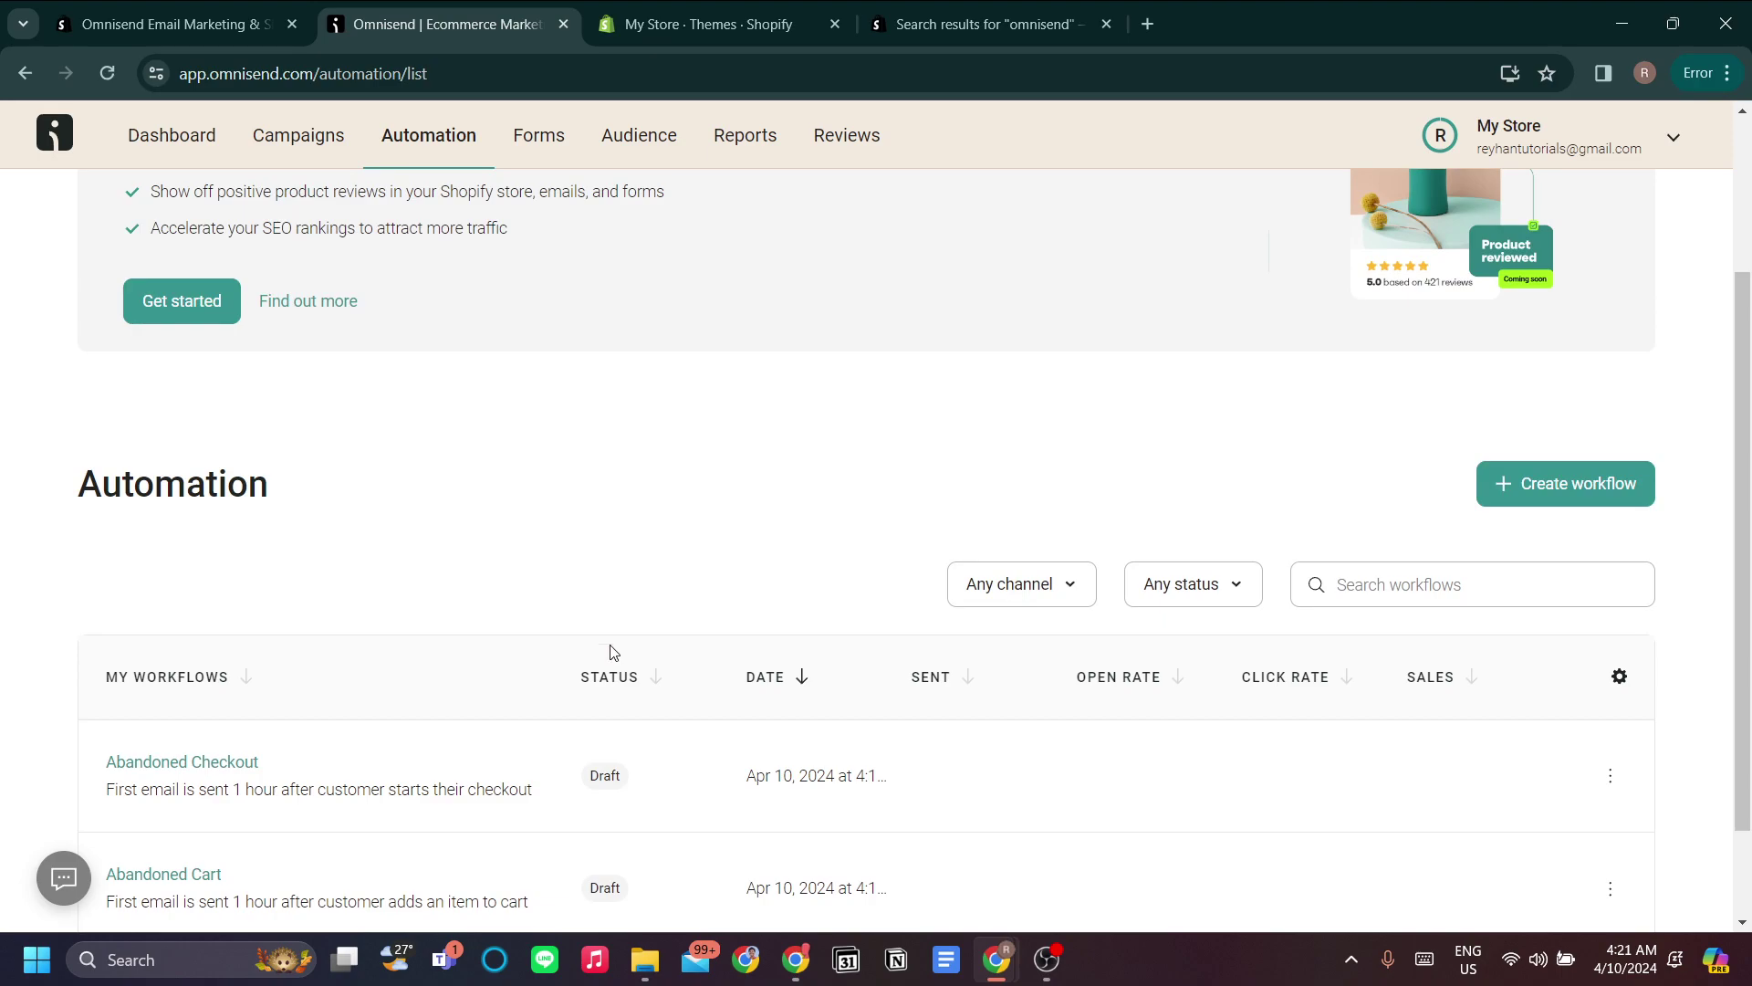
- Open the Acquisition campaign draft, check its email content and recipients, and close it
{"action": "left_click", "coordinate": [334, 162]}
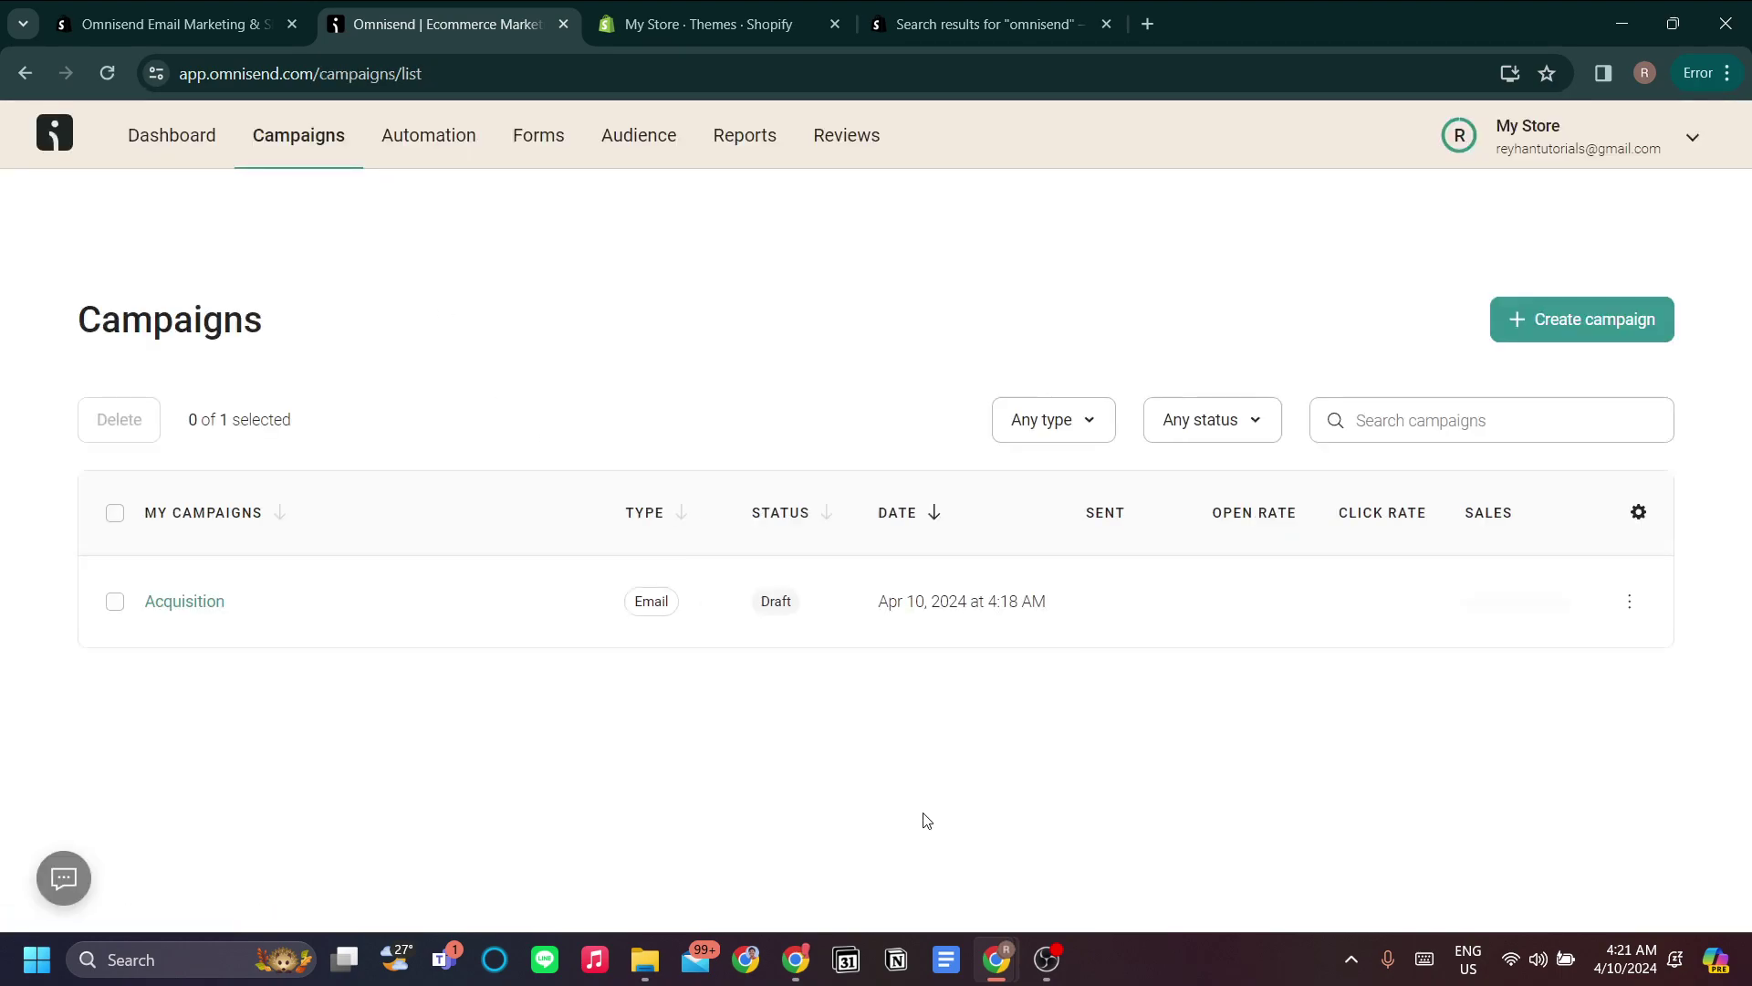
{"action": "scroll", "coordinate": [702, 721], "scroll_direction": "down", "scroll_amount": 2}
{"action": "scroll", "coordinate": [425, 504], "scroll_direction": "up", "scroll_amount": 1}
{"action": "scroll", "coordinate": [430, 512], "scroll_direction": "down", "scroll_amount": 1}
{"action": "left_click", "coordinate": [219, 788]}
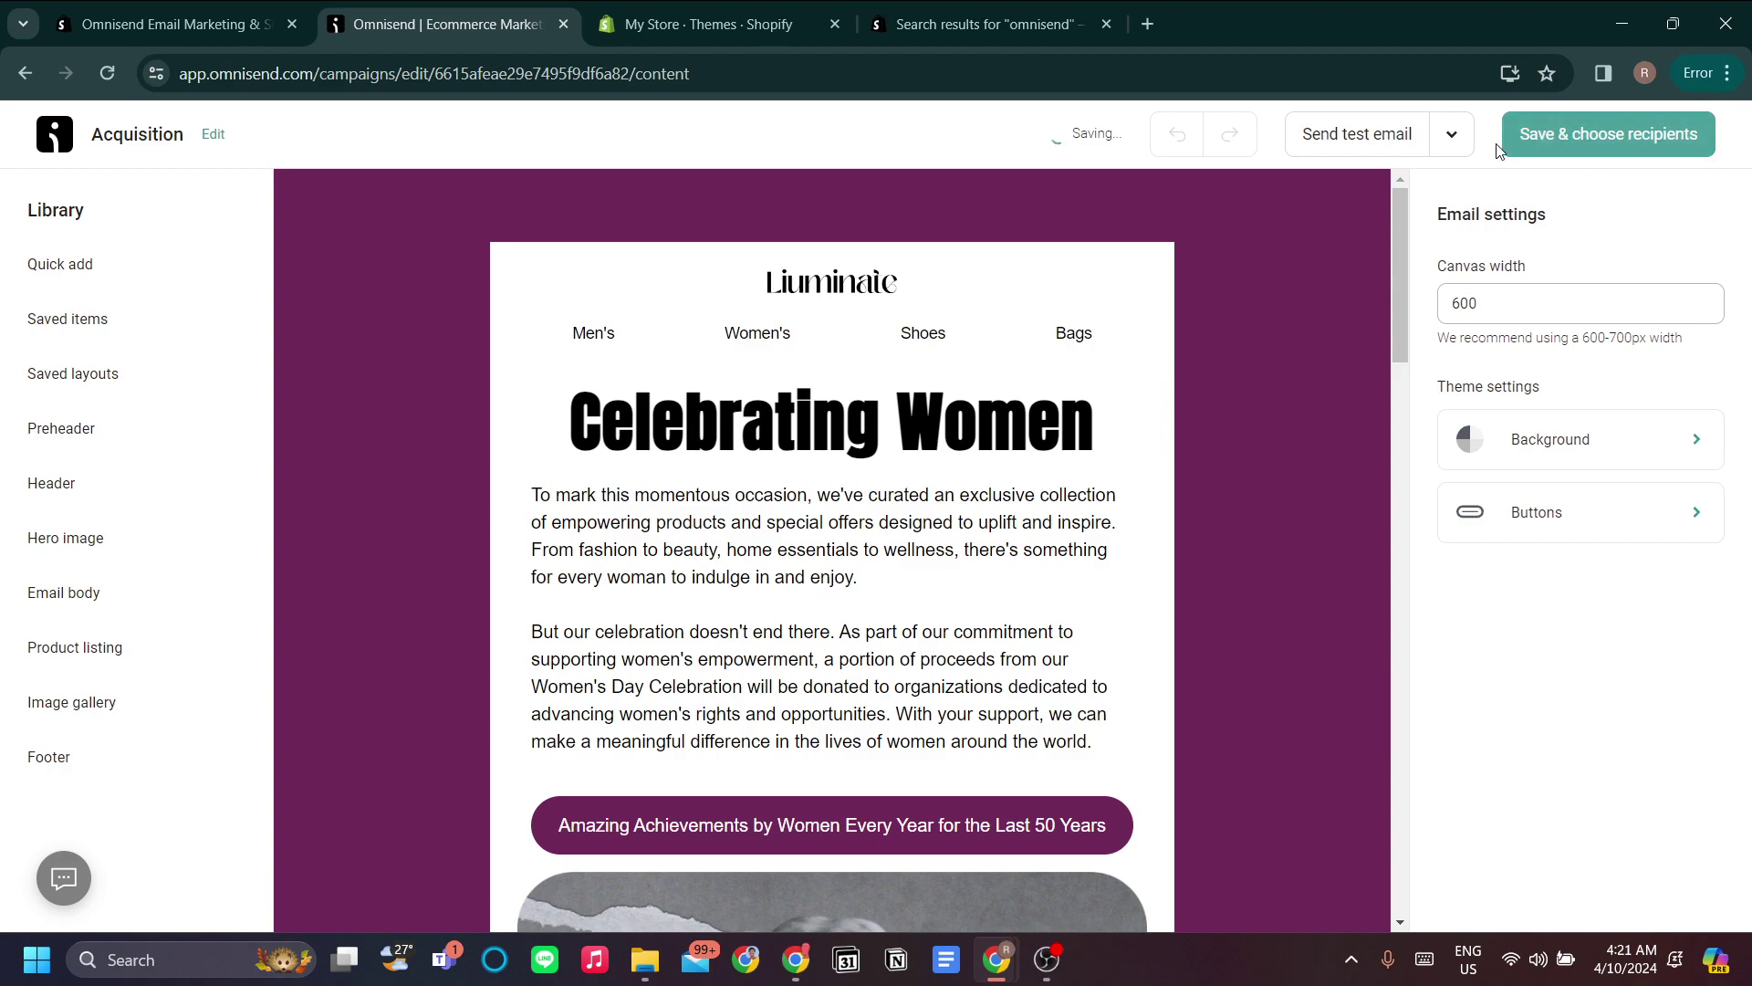
{"action": "left_click", "coordinate": [1519, 137]}
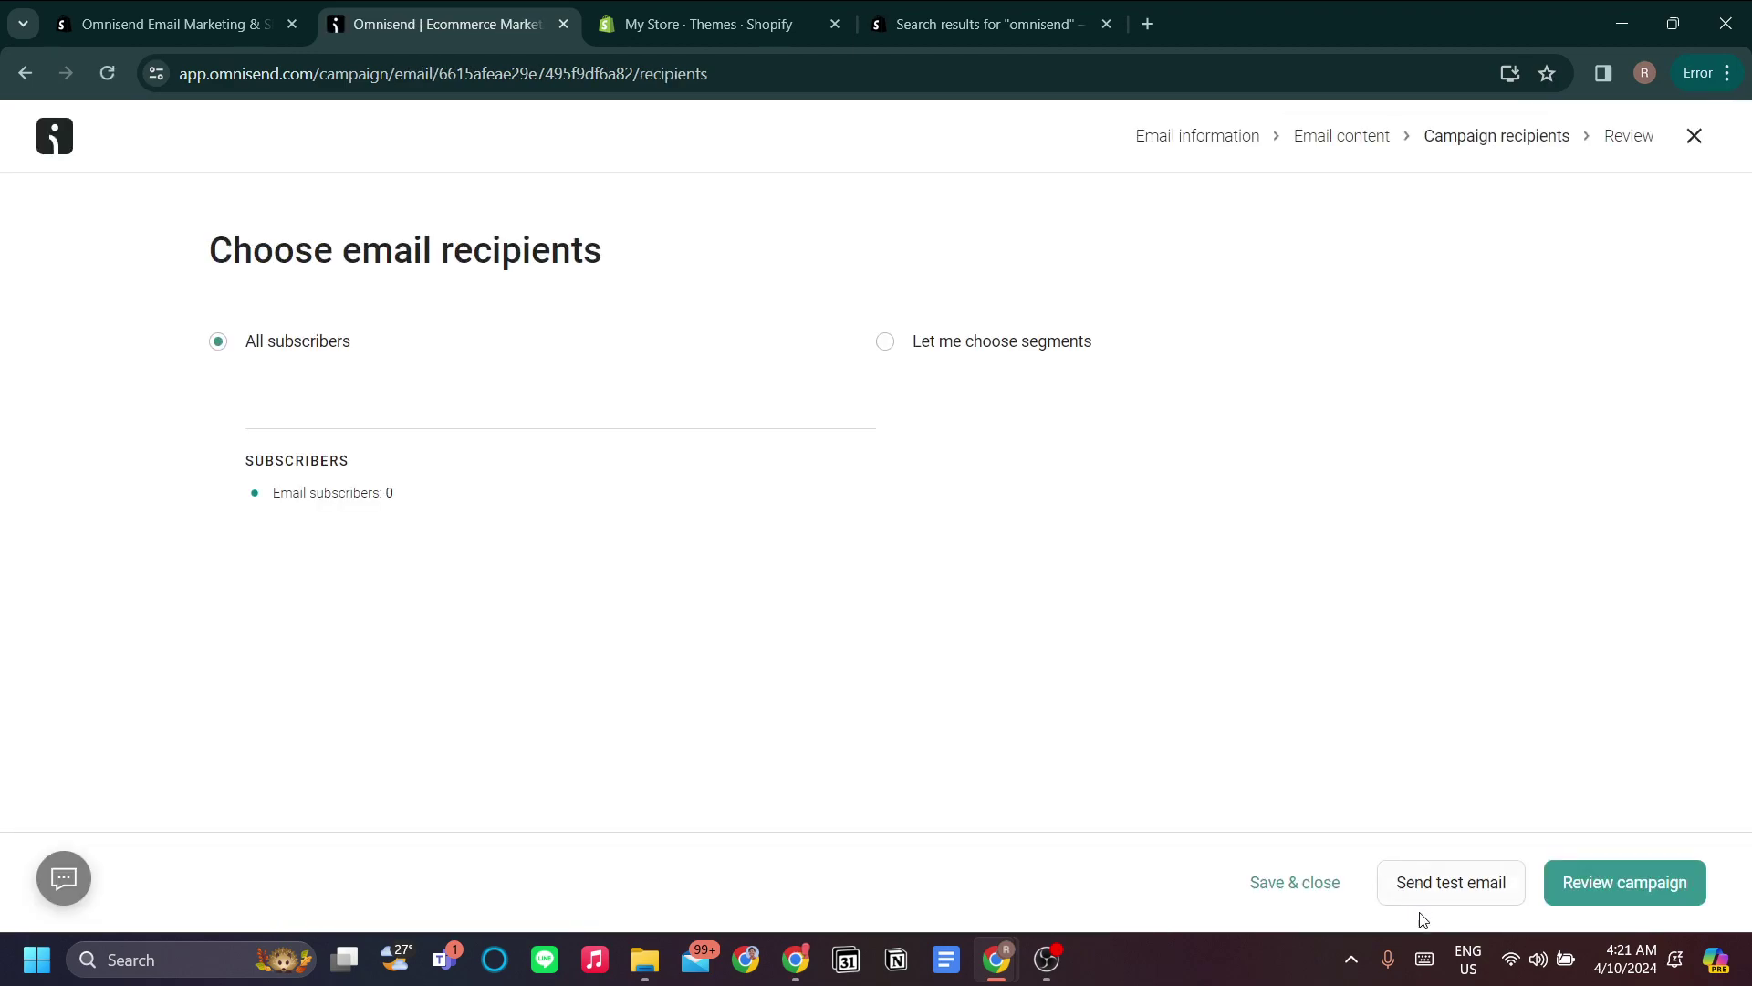
{"action": "left_click", "coordinate": [1695, 136]}
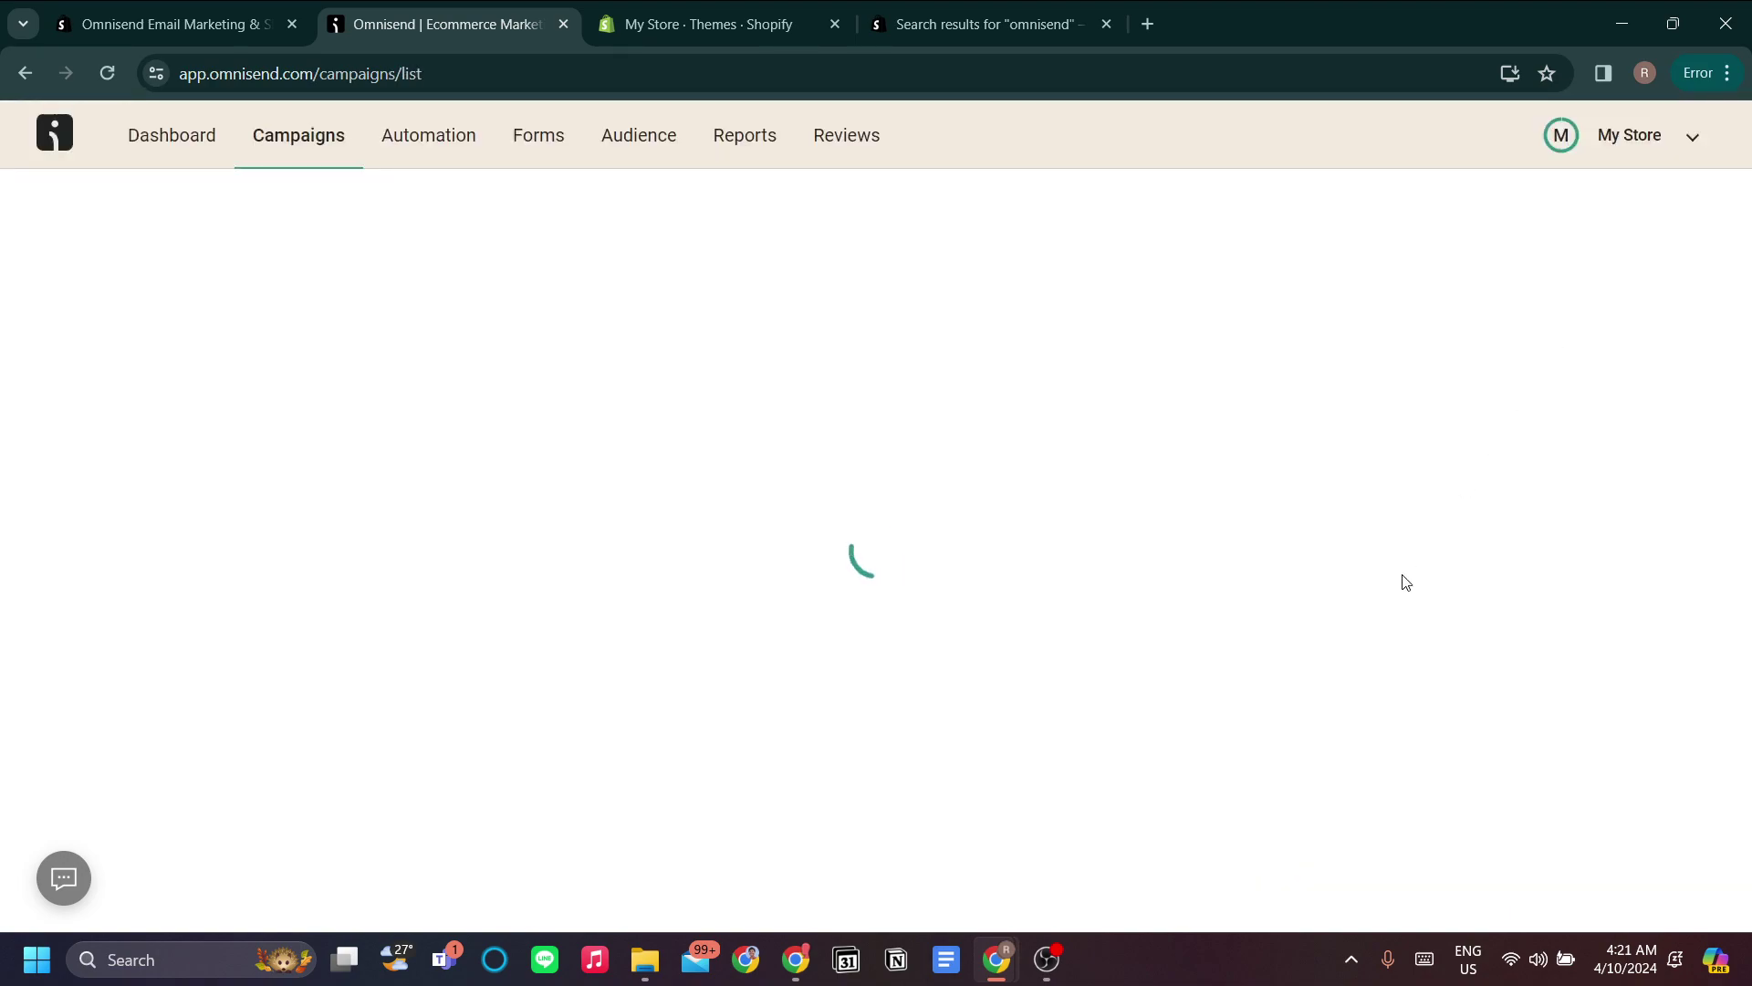
- Create a new SMS campaign and look over the fields of its content form
{"action": "left_click", "coordinate": [1549, 333]}
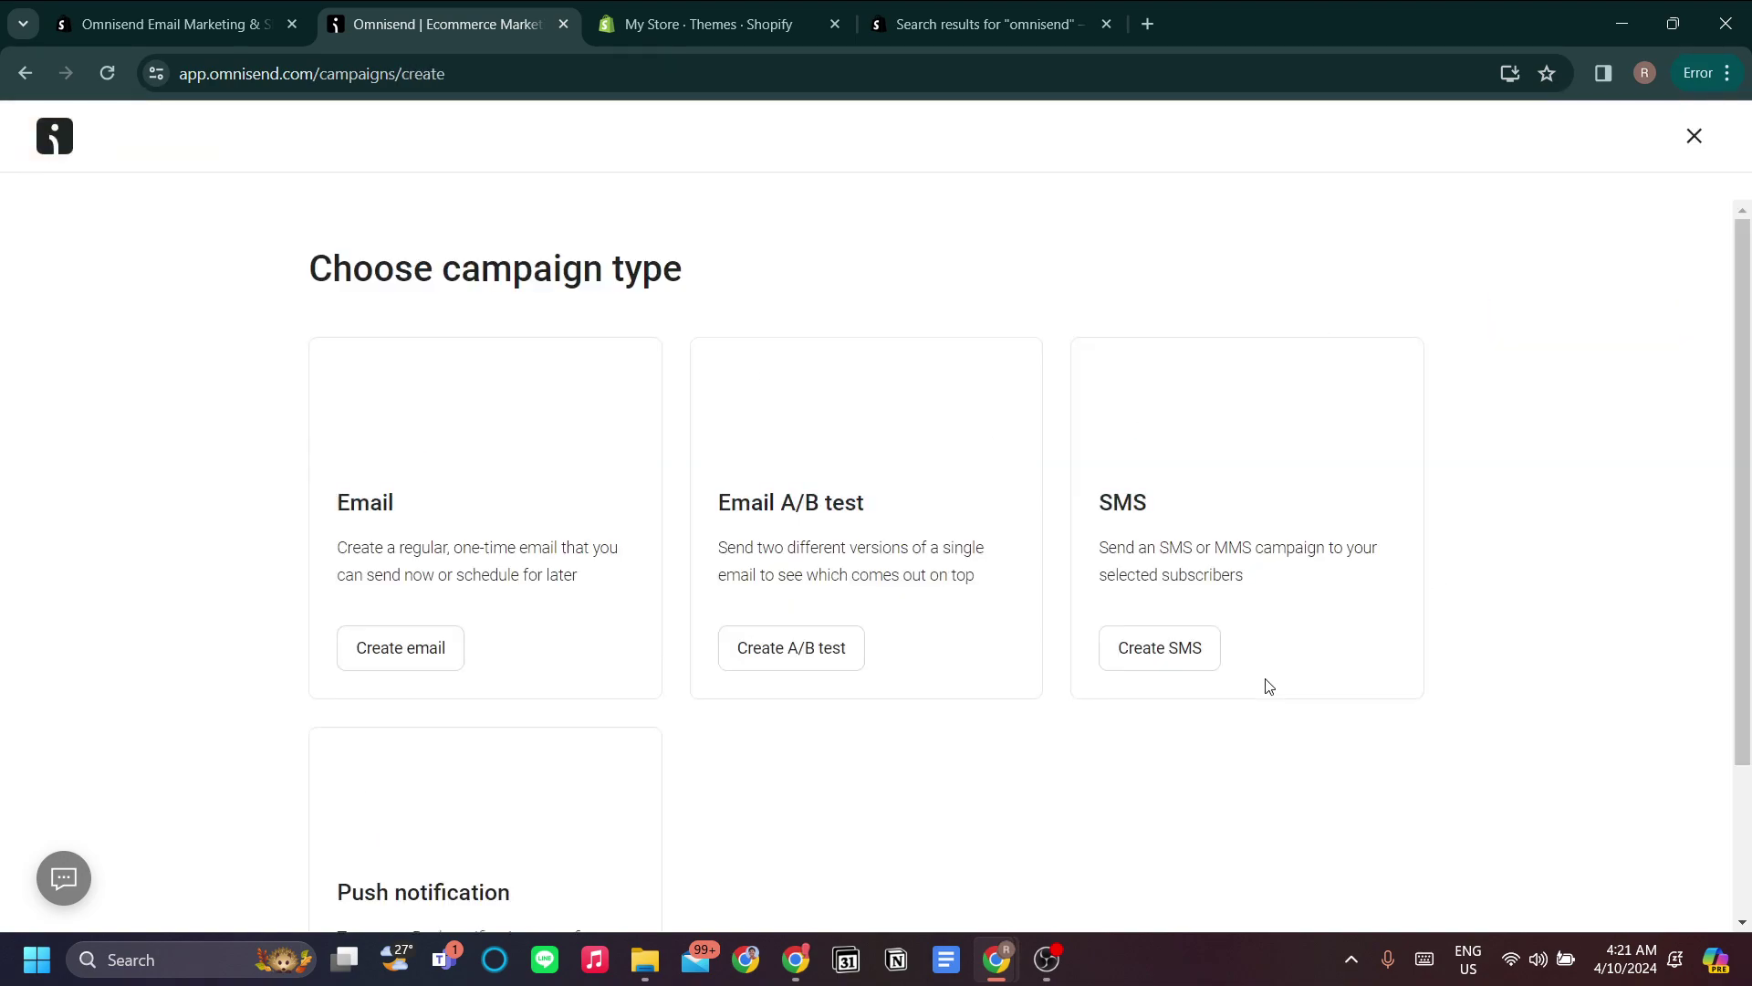
{"action": "scroll", "coordinate": [722, 680], "scroll_direction": "down", "scroll_amount": 2}
{"action": "left_click", "coordinate": [1159, 451]}
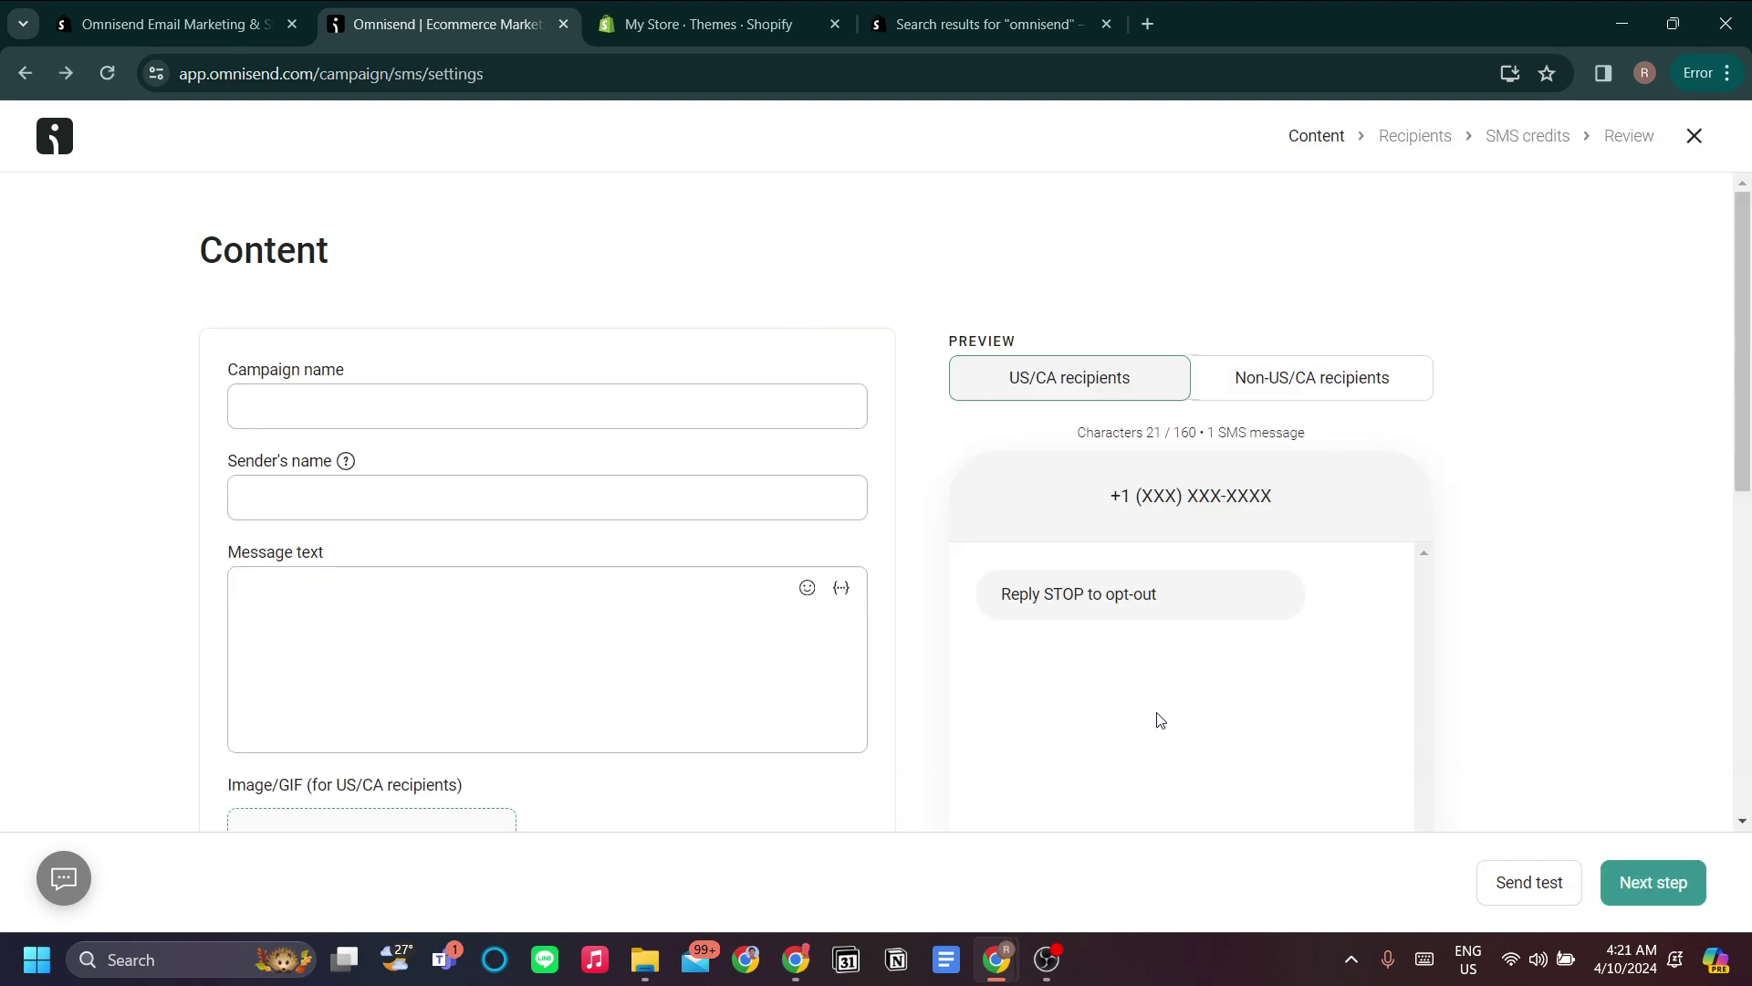
{"action": "left_click", "coordinate": [738, 407]}
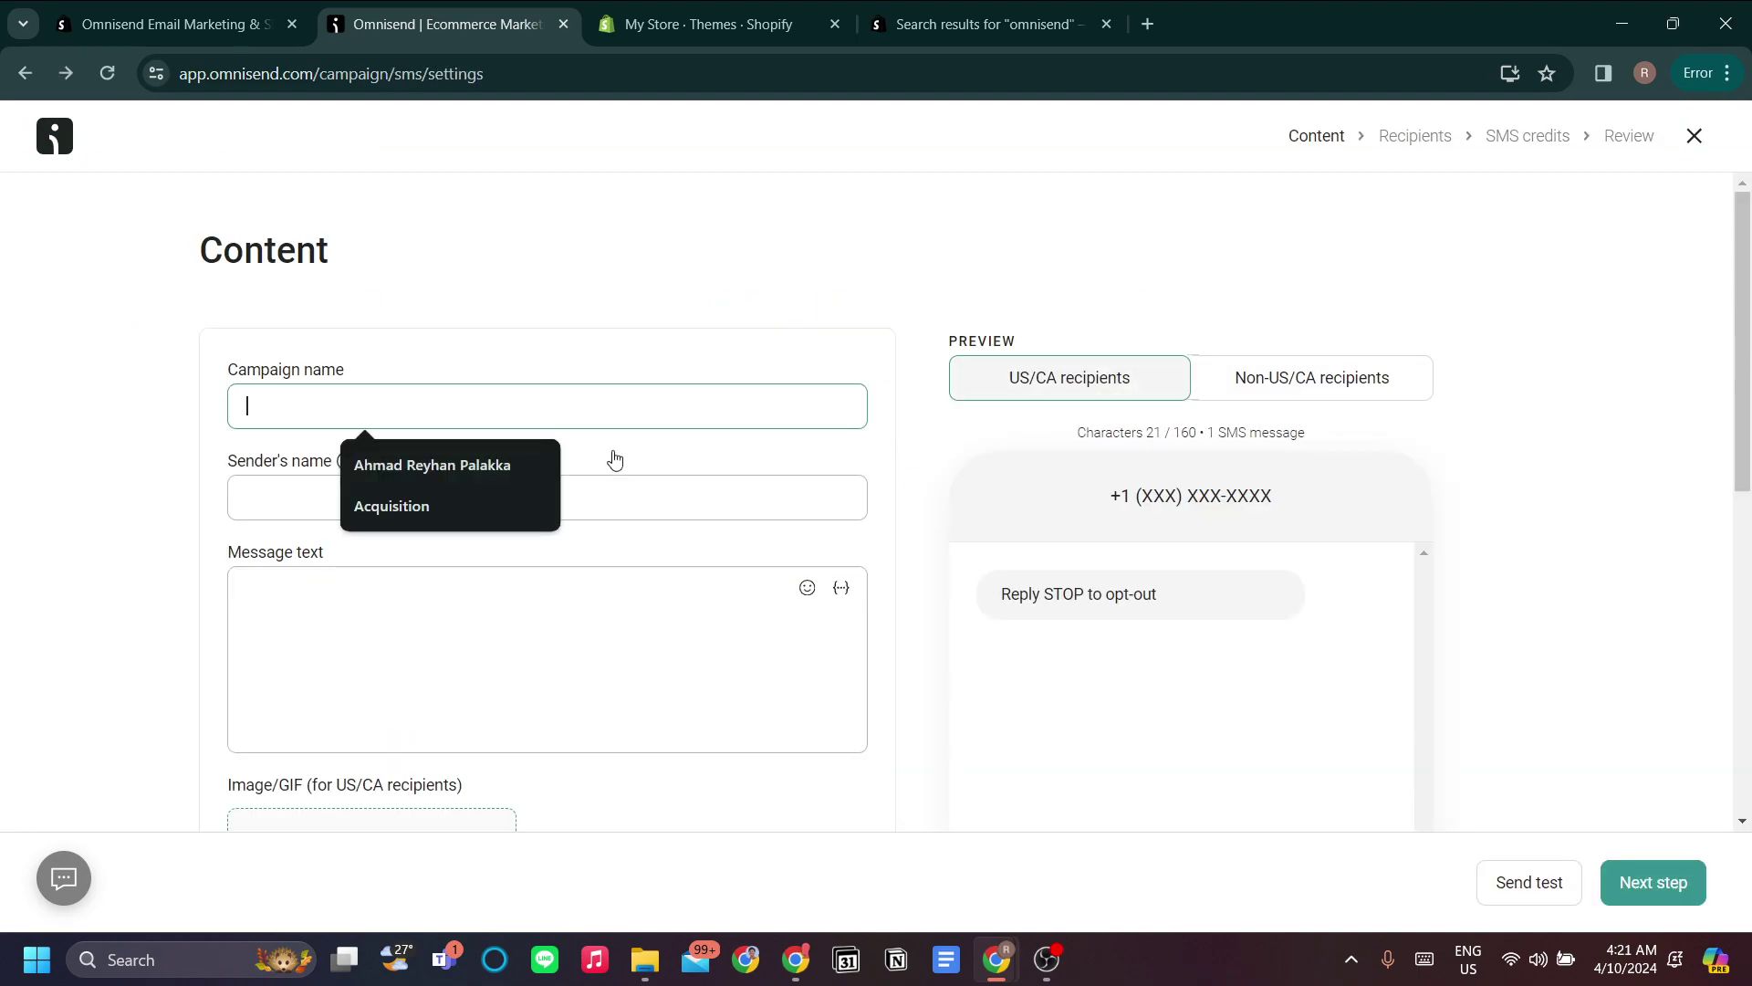
{"action": "left_click", "coordinate": [728, 479]}
{"action": "left_click", "coordinate": [767, 364]}
{"action": "scroll", "coordinate": [712, 539], "scroll_direction": "down", "scroll_amount": 4}
{"action": "scroll", "coordinate": [676, 483], "scroll_direction": "up", "scroll_amount": 1}
{"action": "scroll", "coordinate": [876, 543], "scroll_direction": "down", "scroll_amount": 5}
{"action": "scroll", "coordinate": [868, 584], "scroll_direction": "up", "scroll_amount": 10}
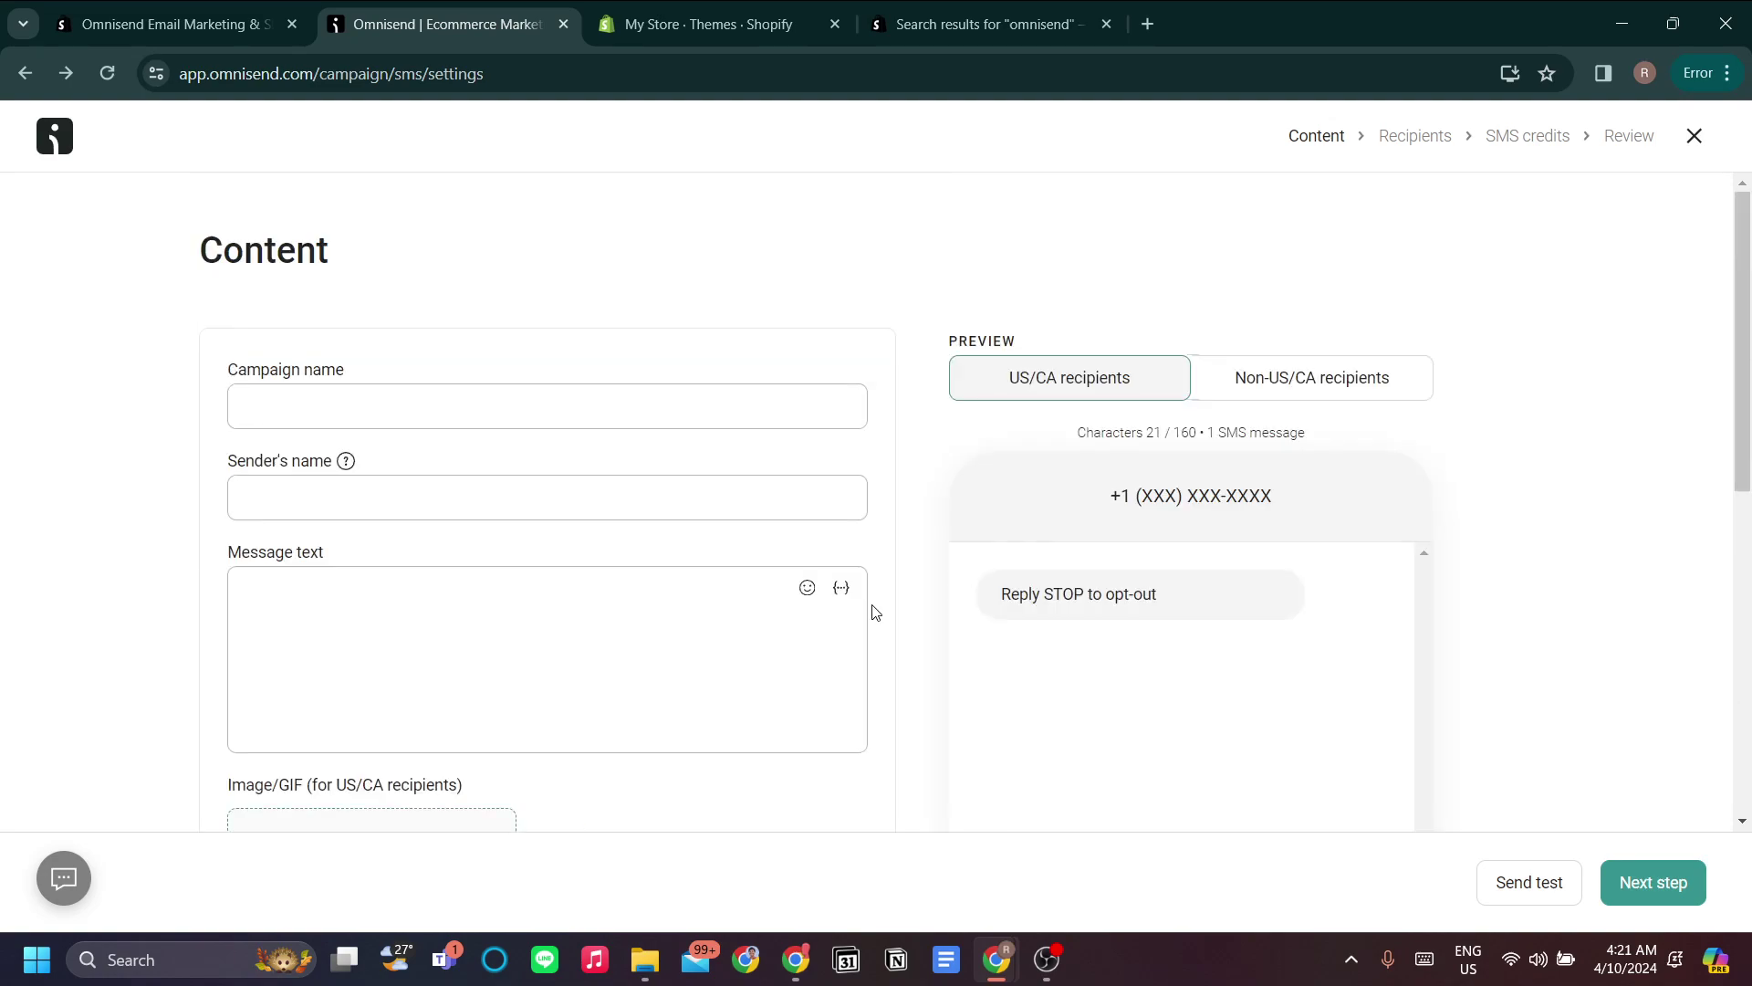
- Name the SMS campaign "Acquisition SMS"
{"action": "left_click", "coordinate": [695, 425]}
{"action": "type", "text": "awd"}
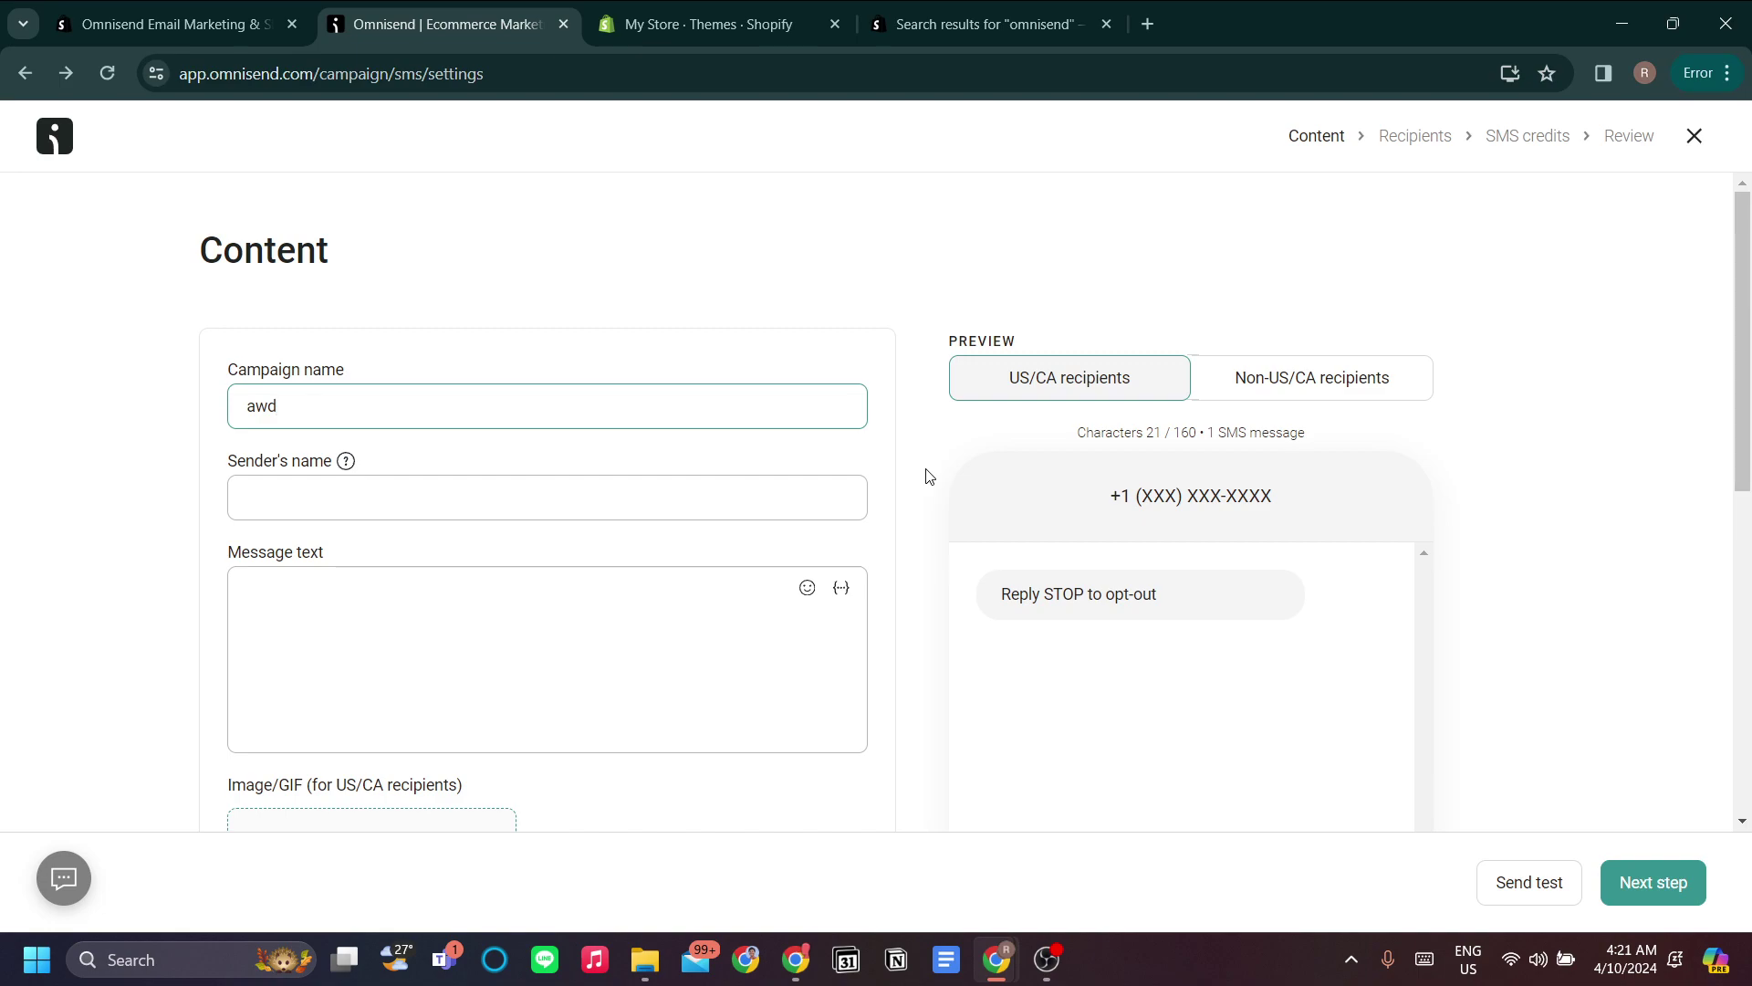
{"action": "key", "text": "BackSpace"}
{"action": "key", "text": "BackSpace"}
{"action": "key", "text": "BackSpace"}
{"action": "type", "text": "acqui"}
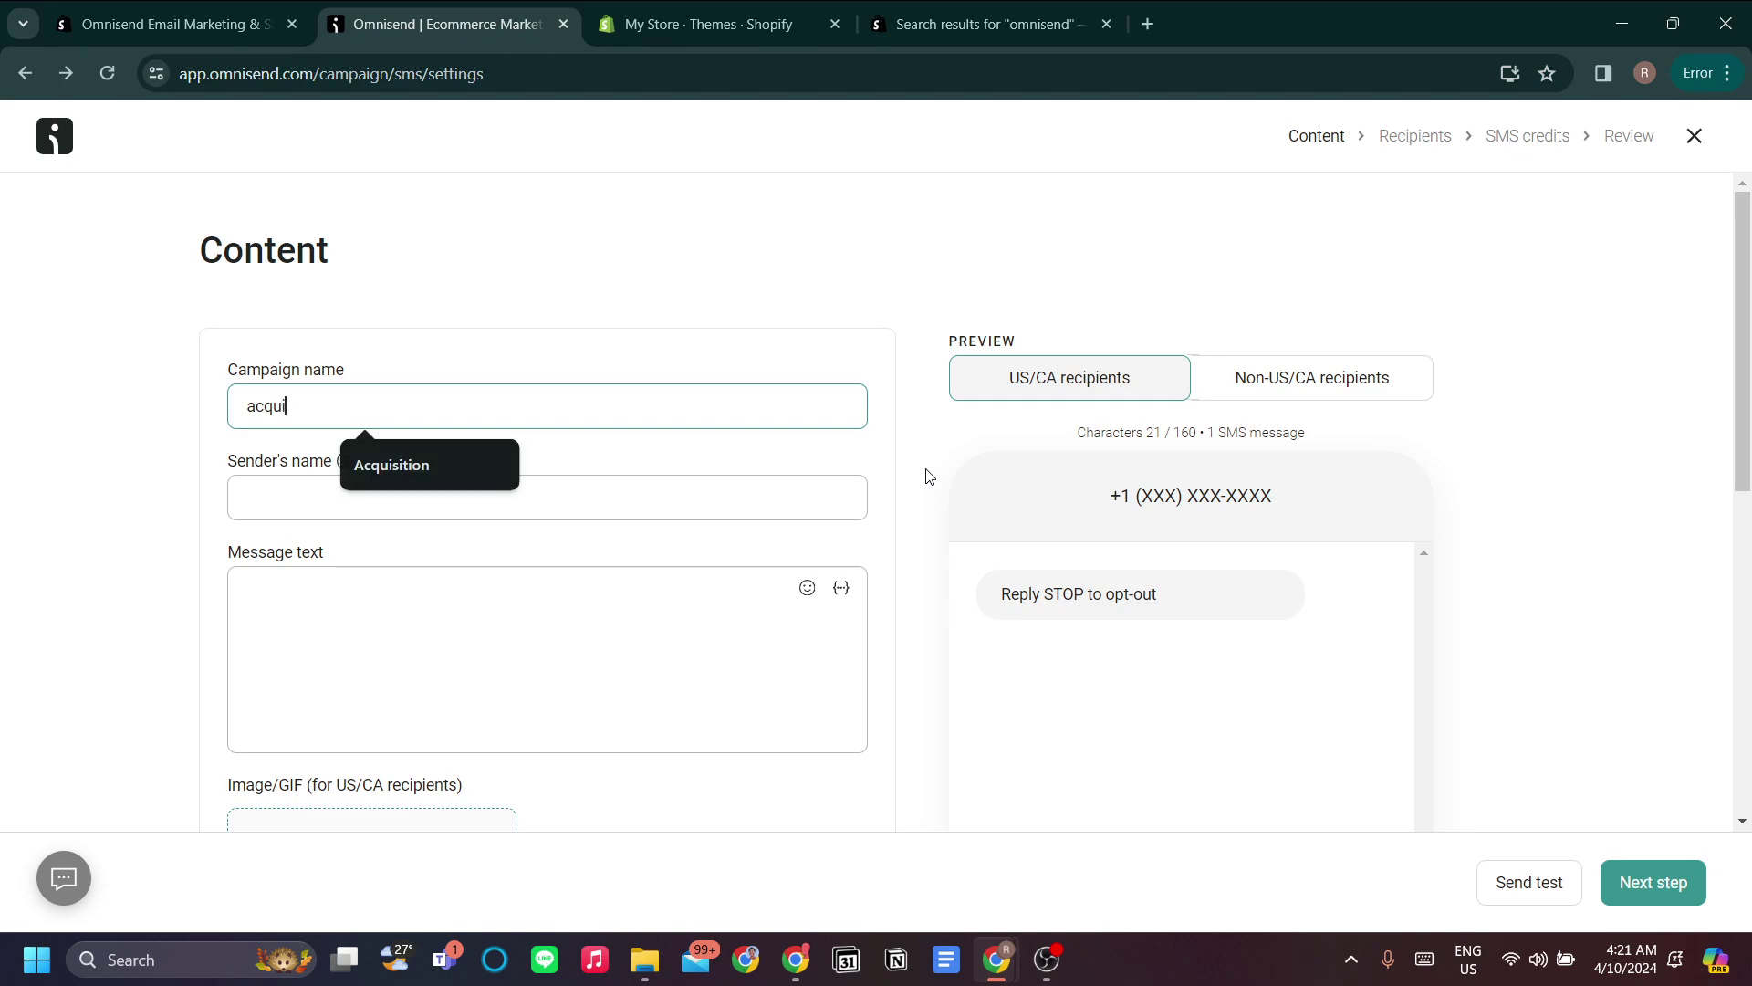
{"action": "left_click", "coordinate": [430, 463]}
{"action": "type", "text": "SNS"}
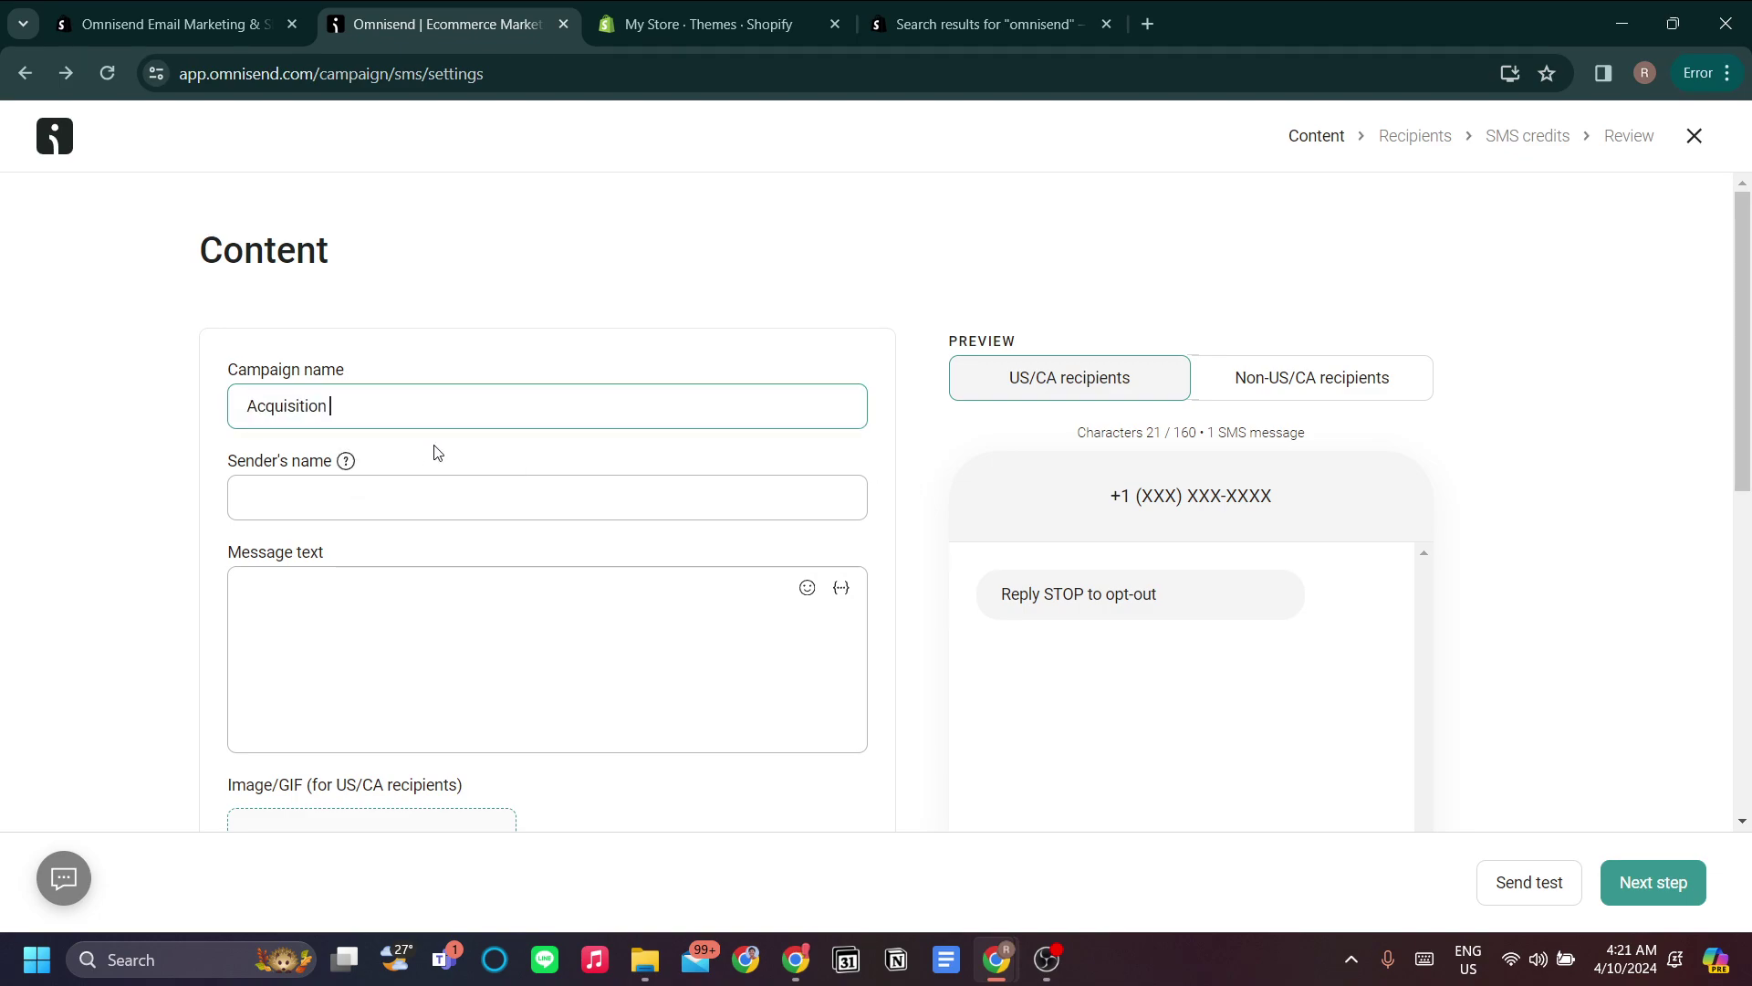
- Set the sender's name to "your store" and write the message text "Hey, how's it going?"
{"action": "left_click", "coordinate": [515, 504]}
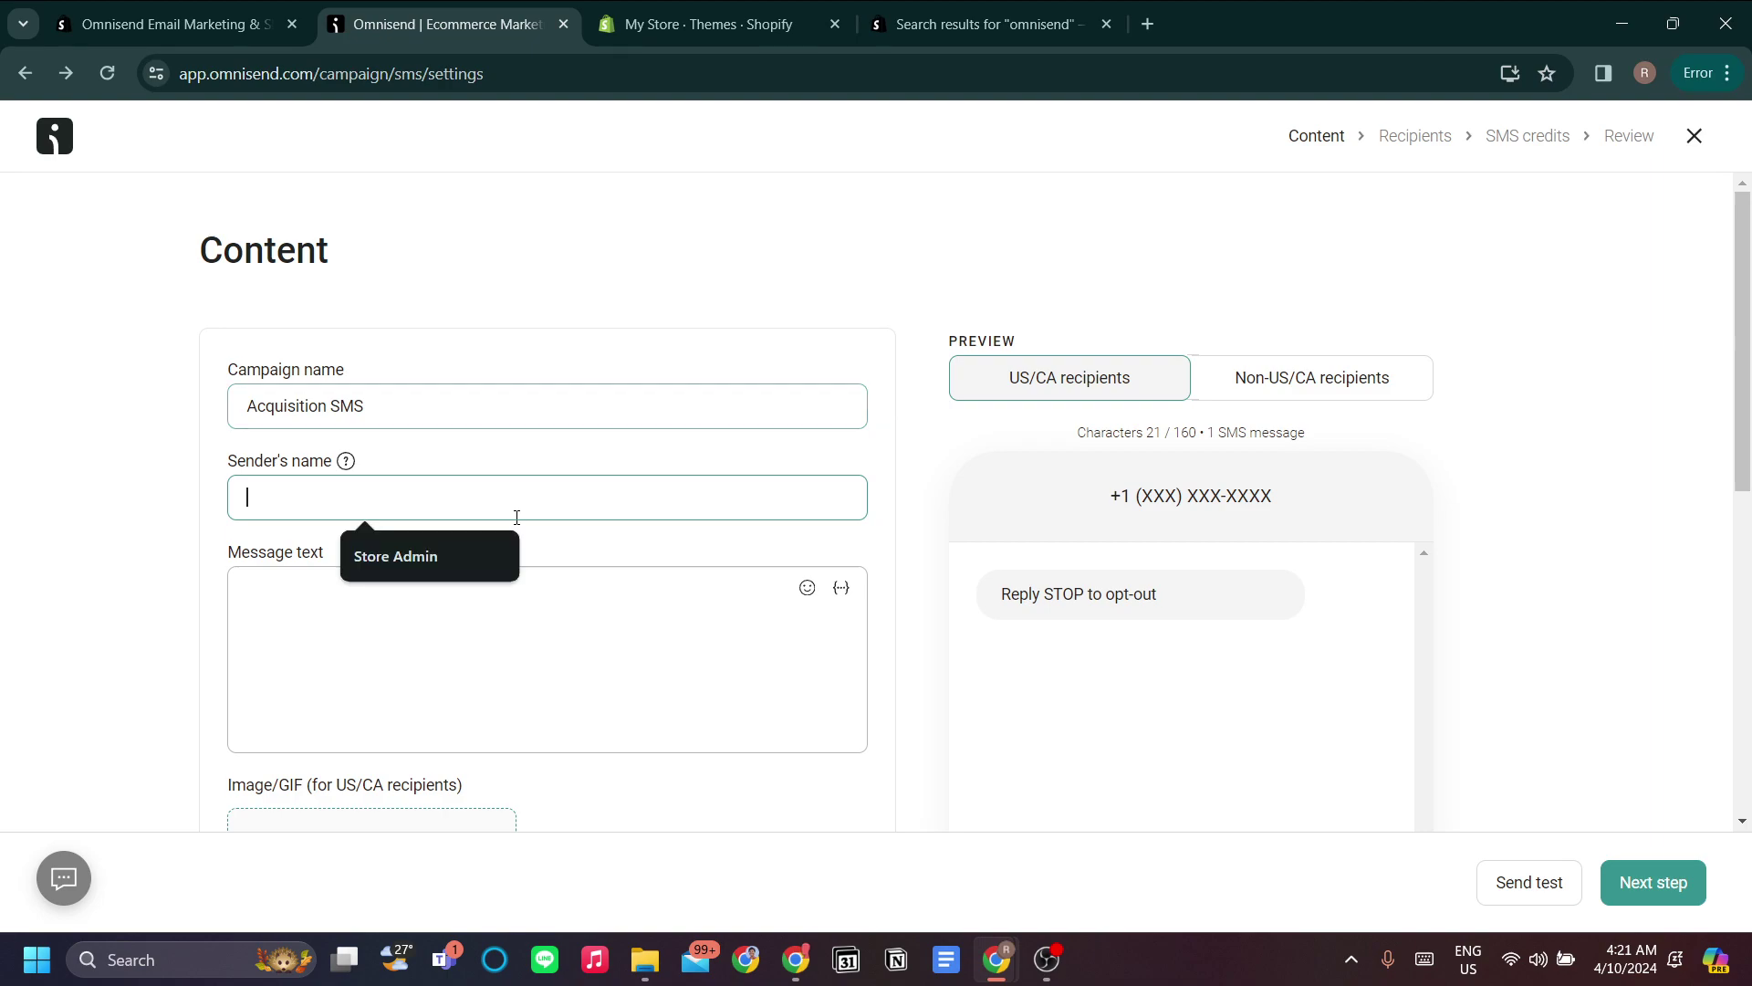
{"action": "type", "text": "AWd"}
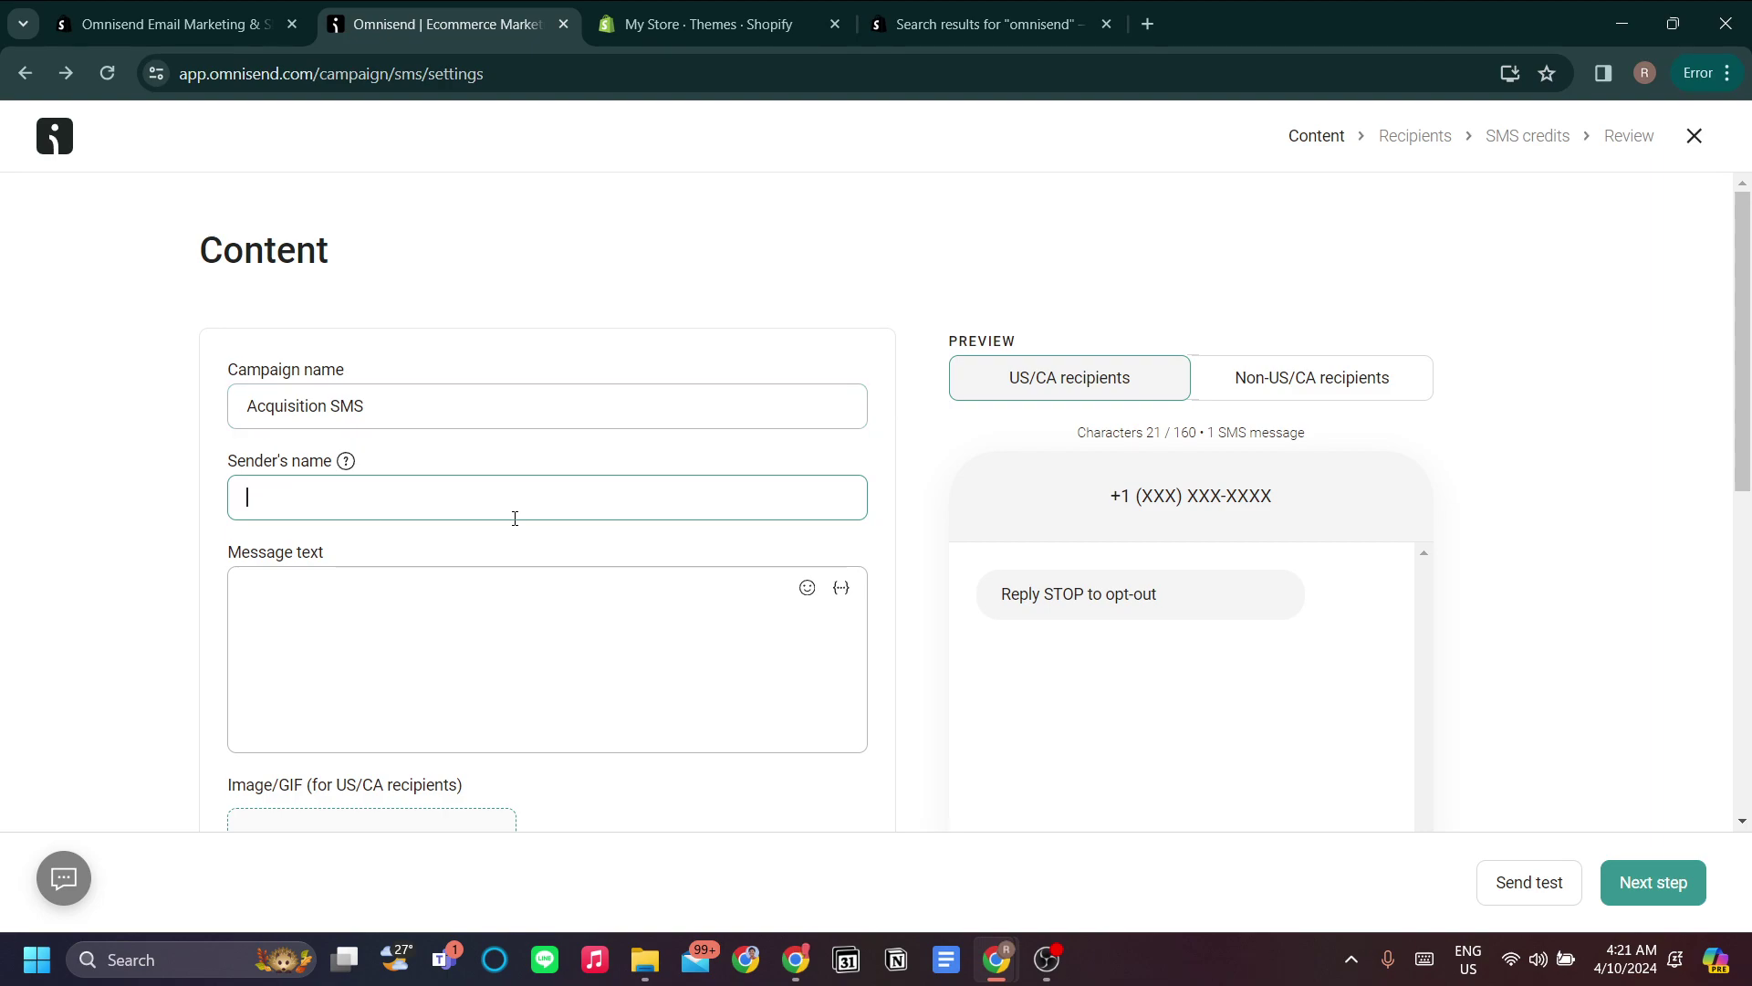
{"action": "type", "text": "ur store"}
{"action": "left_click", "coordinate": [751, 602]}
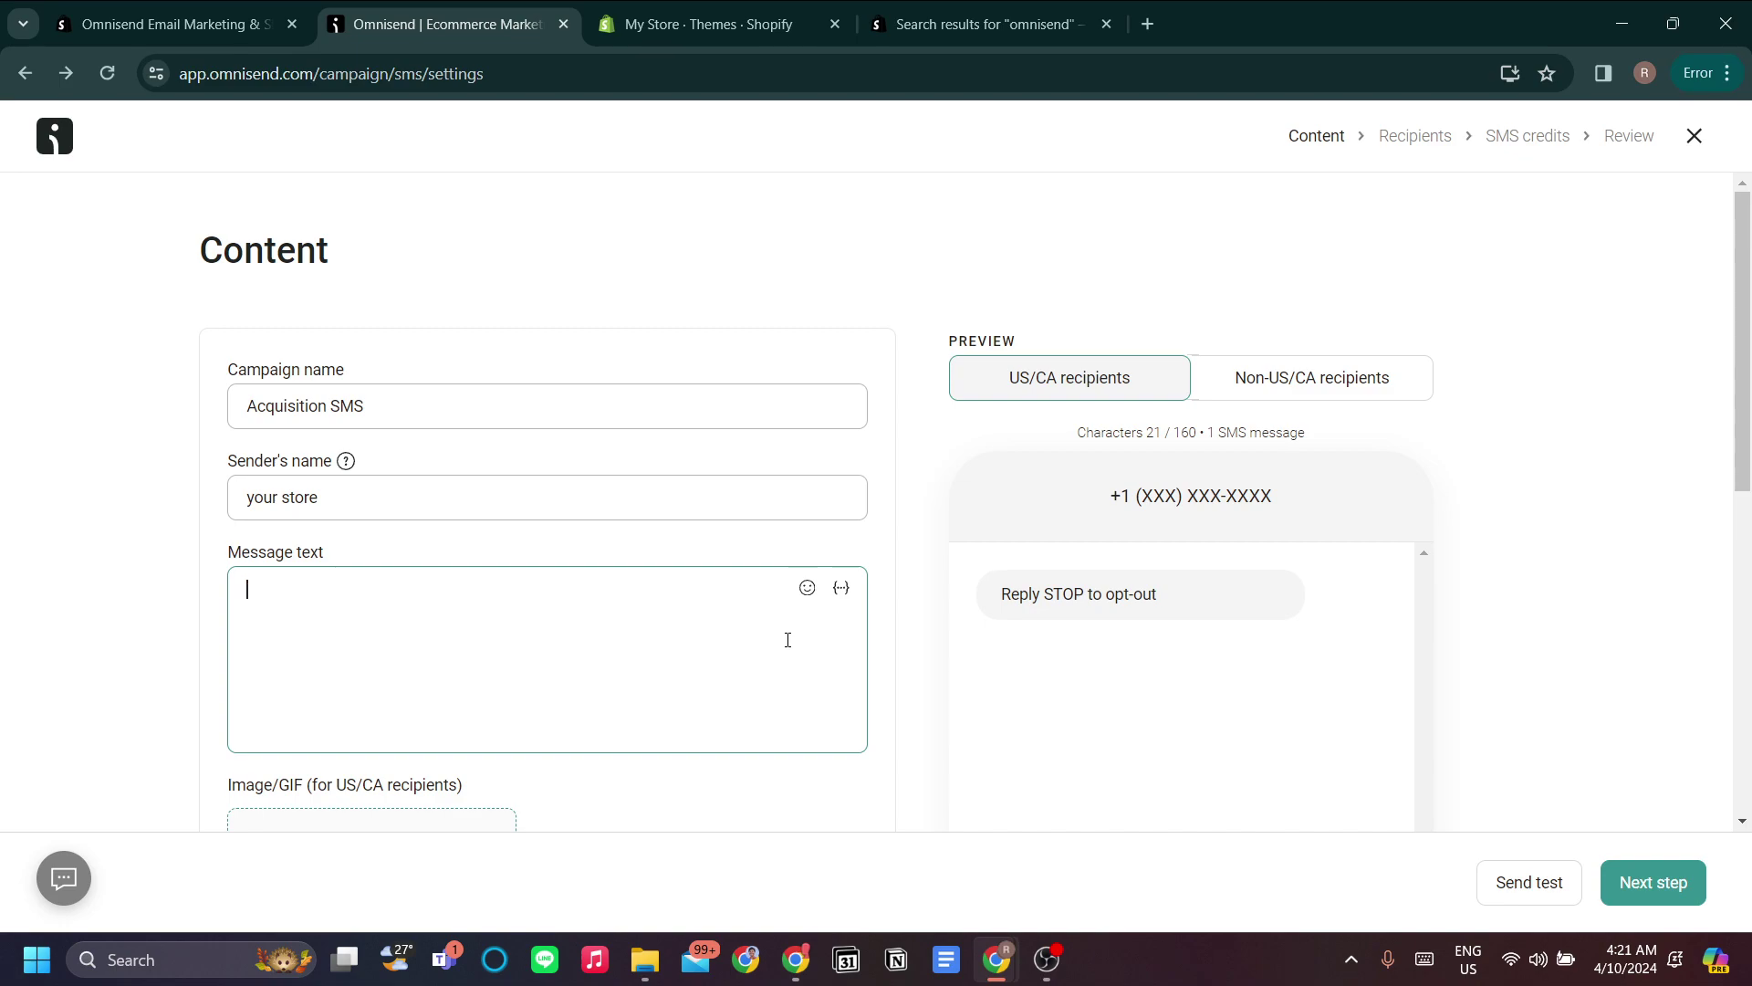
{"action": "type", "text": "Hey "}
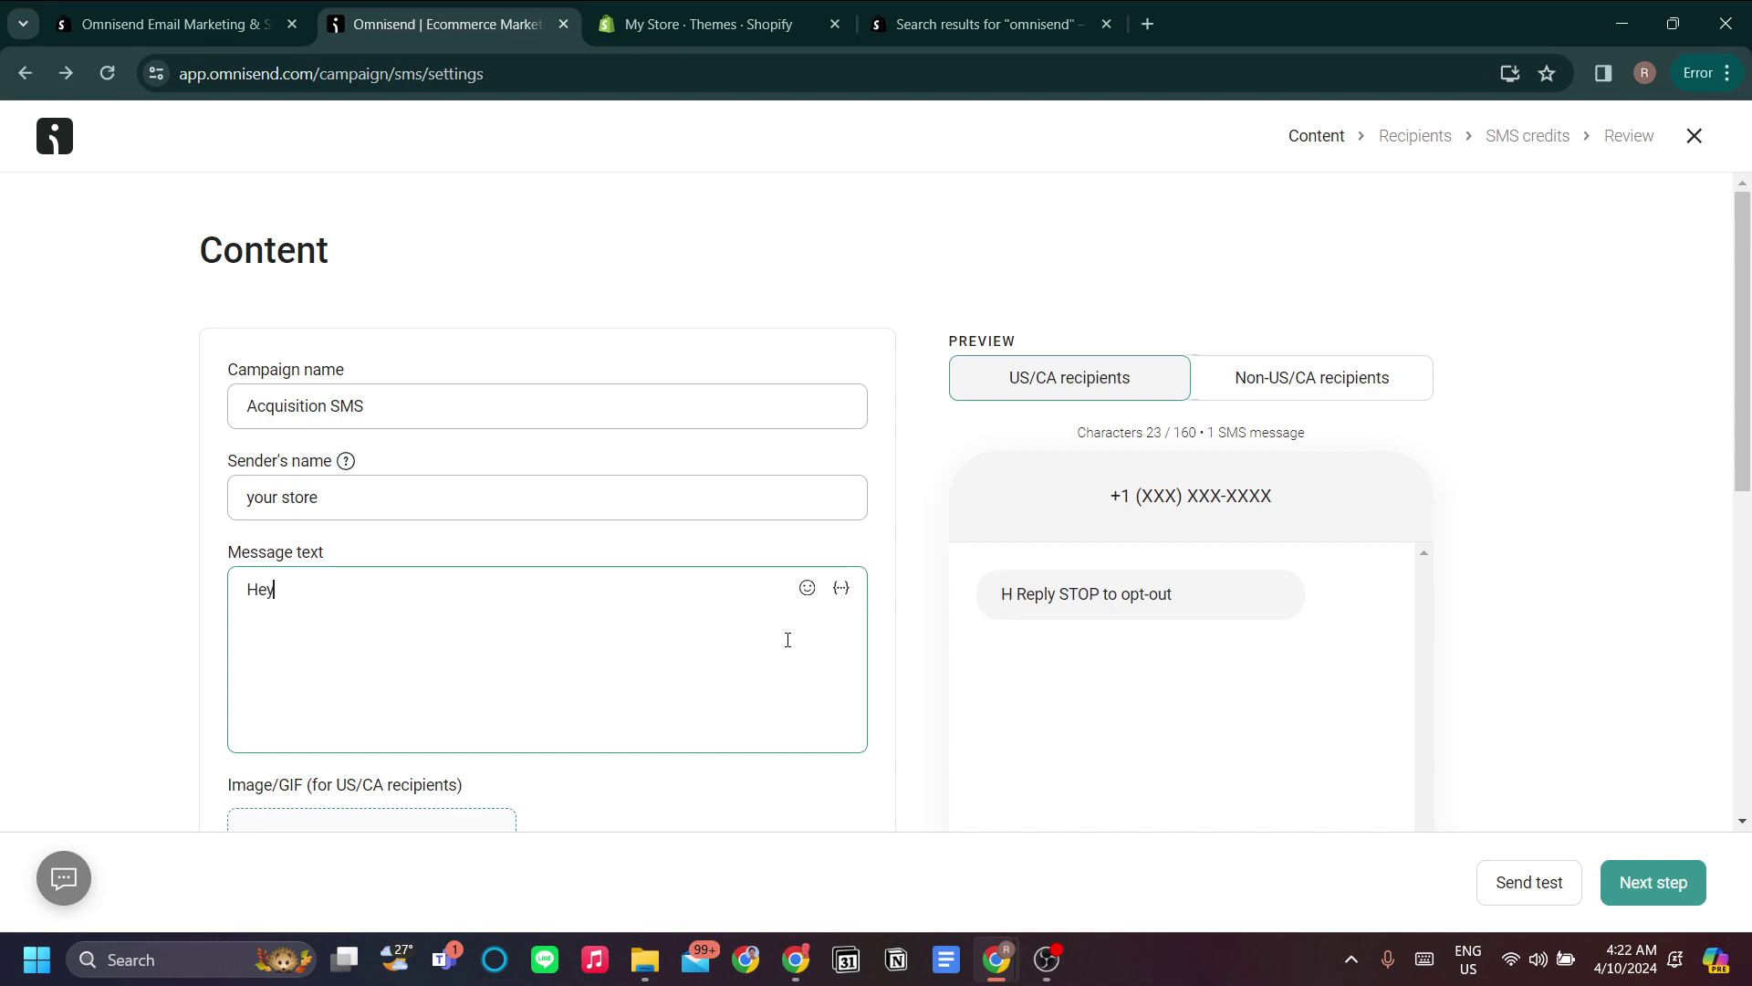
{"action": "type", "text": " how;"}
{"action": "key", "text": "BackSpace"}
{"action": "type", "text": "'s it going?"}
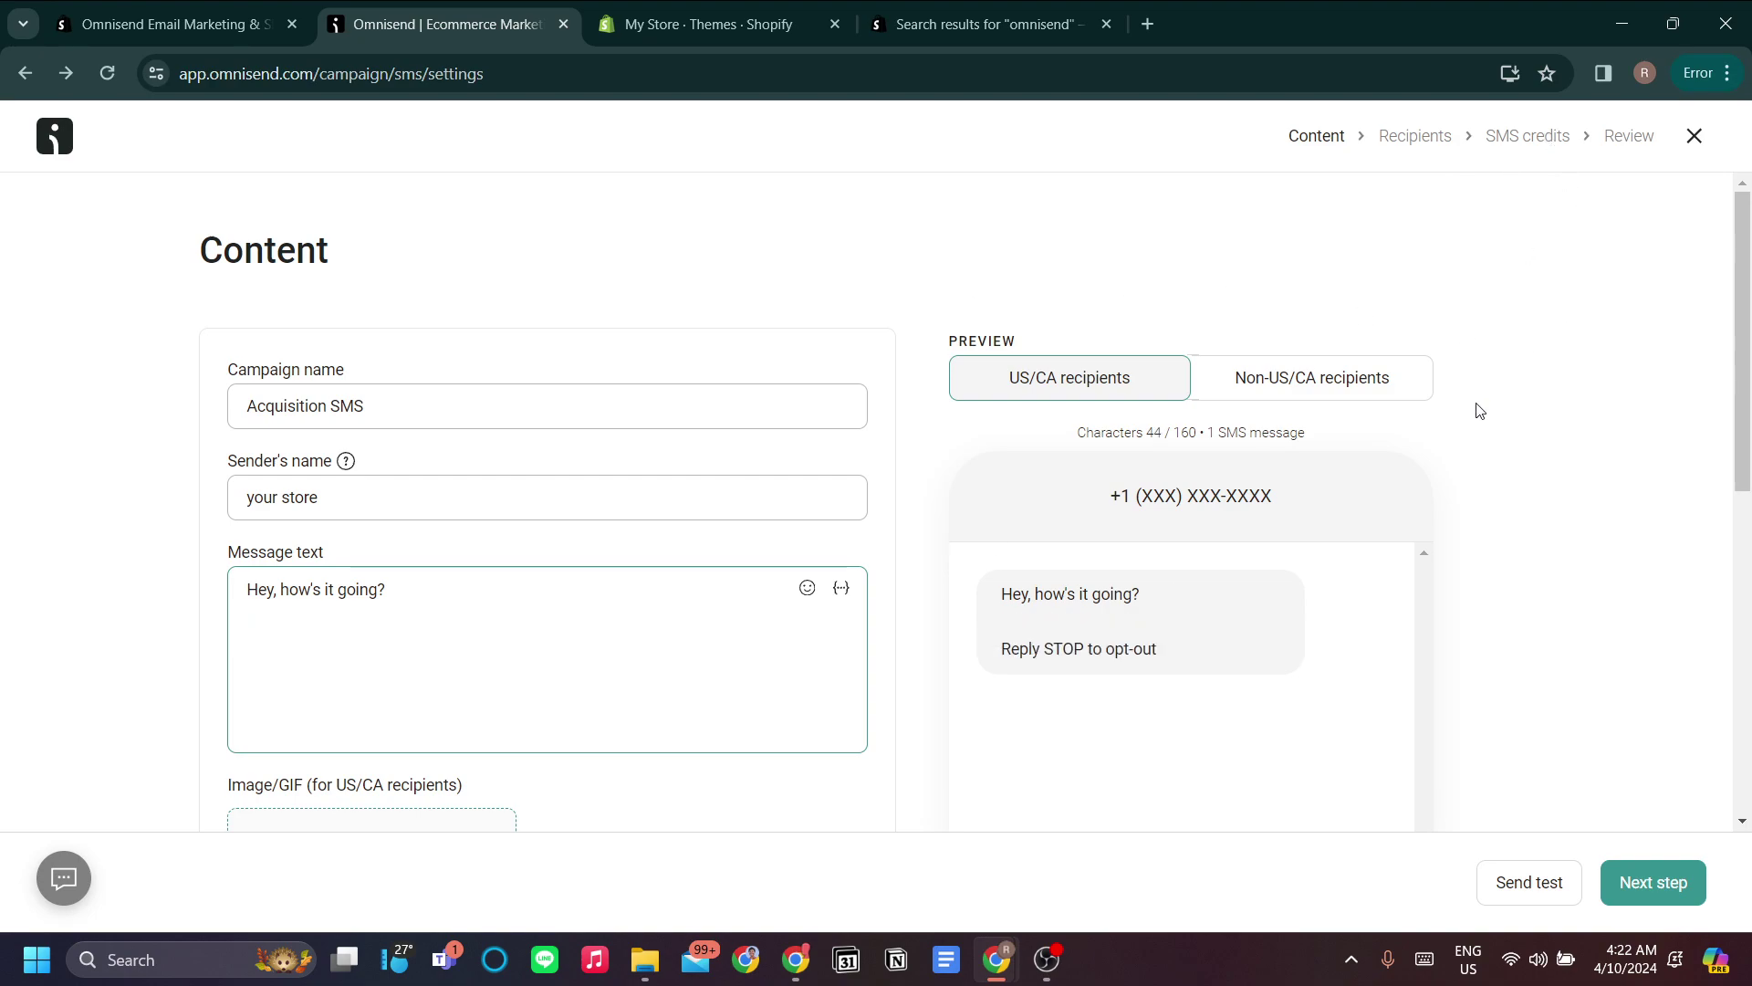
- Look through the personalization variables available for the SMS message text without inserting one
{"action": "left_click", "coordinate": [841, 591]}
{"action": "scroll", "coordinate": [954, 380], "scroll_direction": "down", "scroll_amount": 1}
{"action": "scroll", "coordinate": [928, 434], "scroll_direction": "up", "scroll_amount": 1}
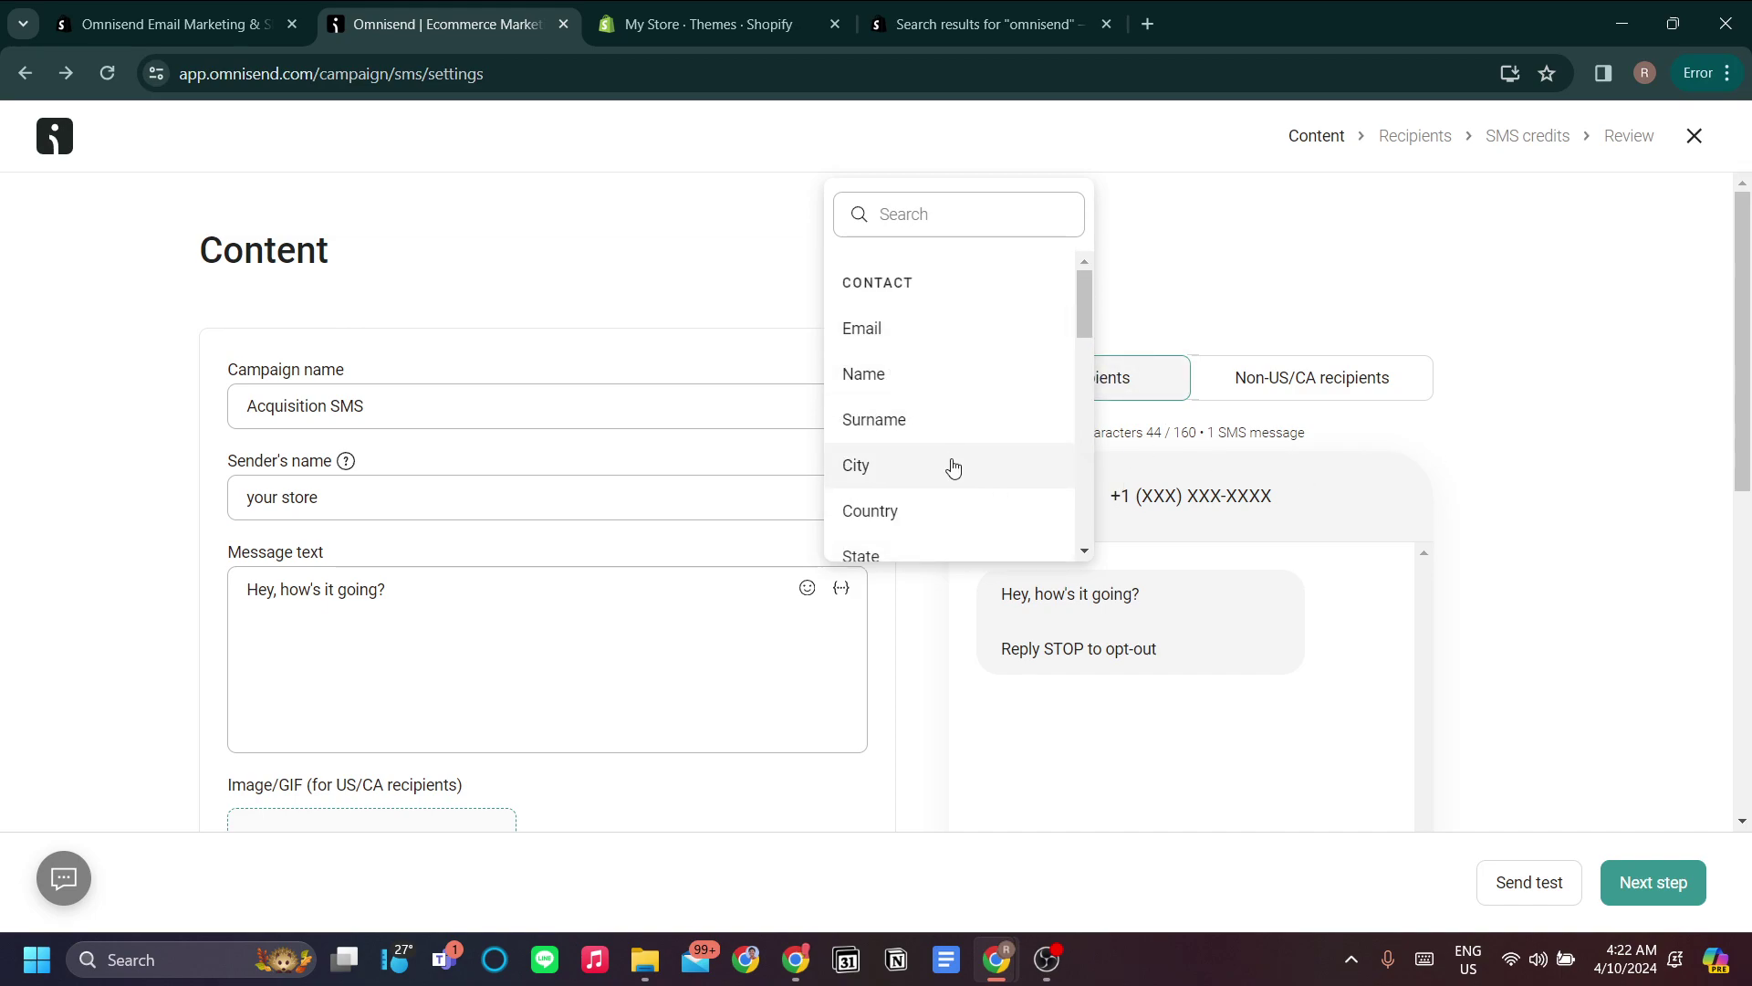
{"action": "scroll", "coordinate": [950, 461], "scroll_direction": "down", "scroll_amount": 3}
{"action": "left_click", "coordinate": [891, 595]}
{"action": "scroll", "coordinate": [893, 564], "scroll_direction": "down", "scroll_amount": 6}
{"action": "scroll", "coordinate": [894, 563], "scroll_direction": "up", "scroll_amount": 6}
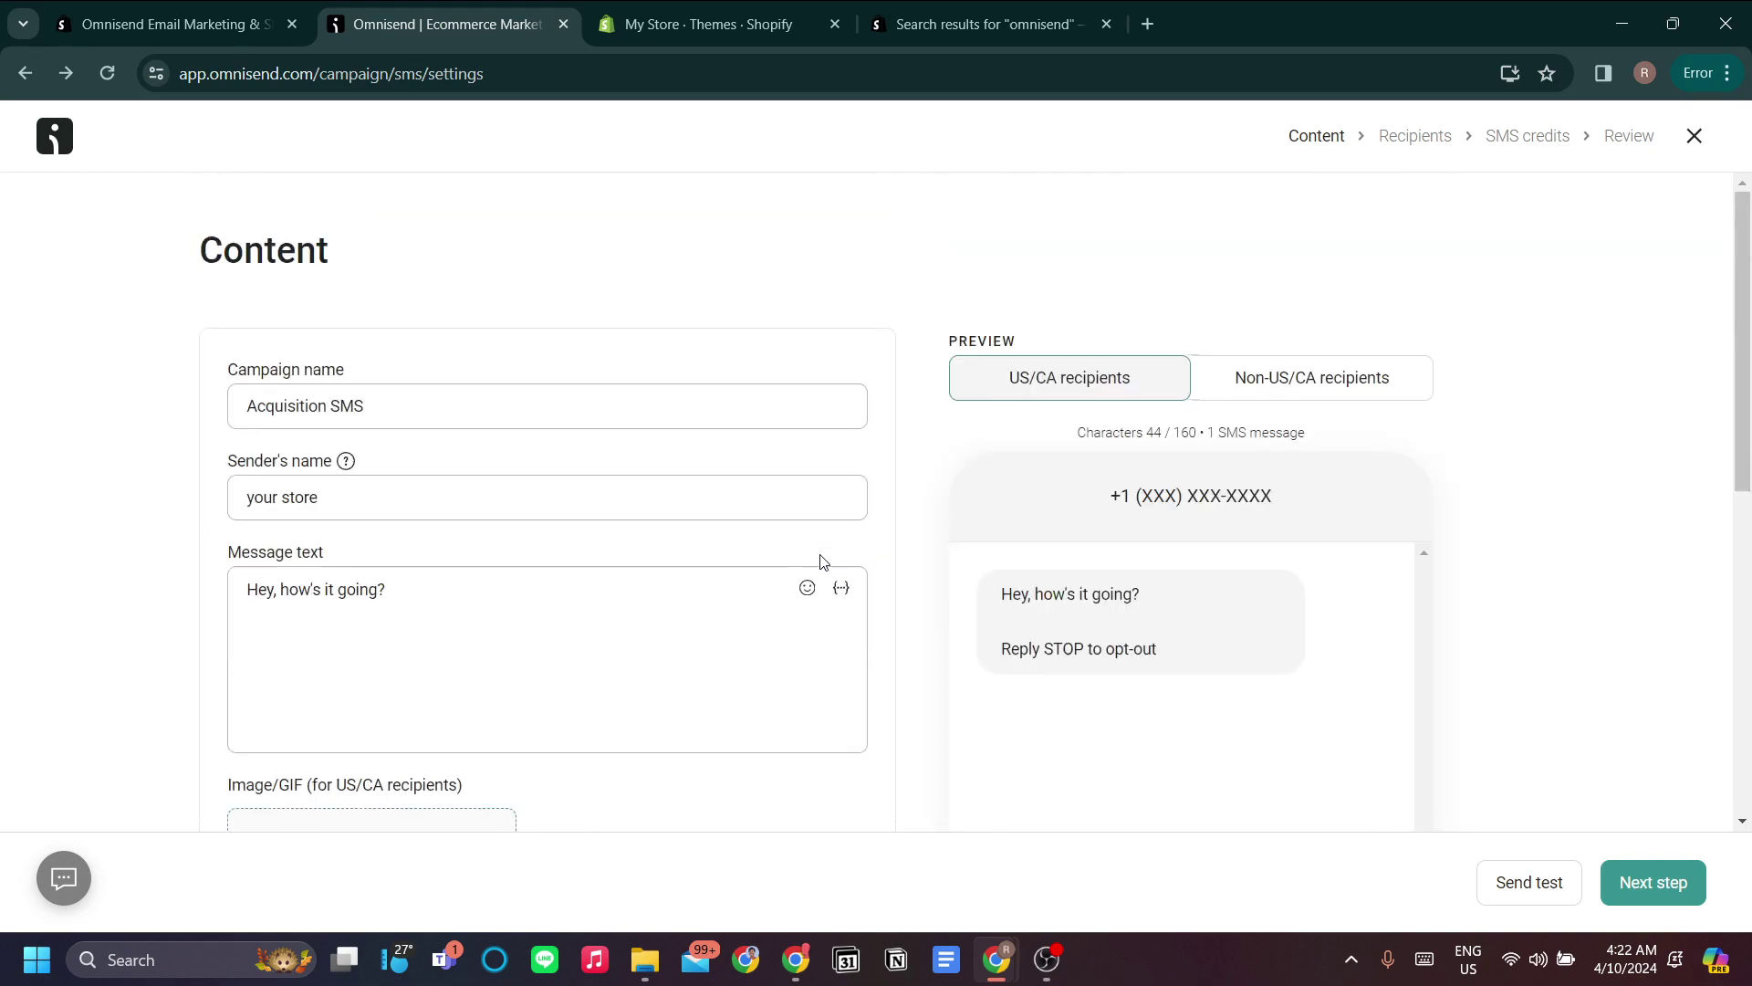
- Preview the message for non-US/CA and US/CA recipients and check the link shortening and unsubscribe settings
{"action": "left_click", "coordinate": [1270, 391]}
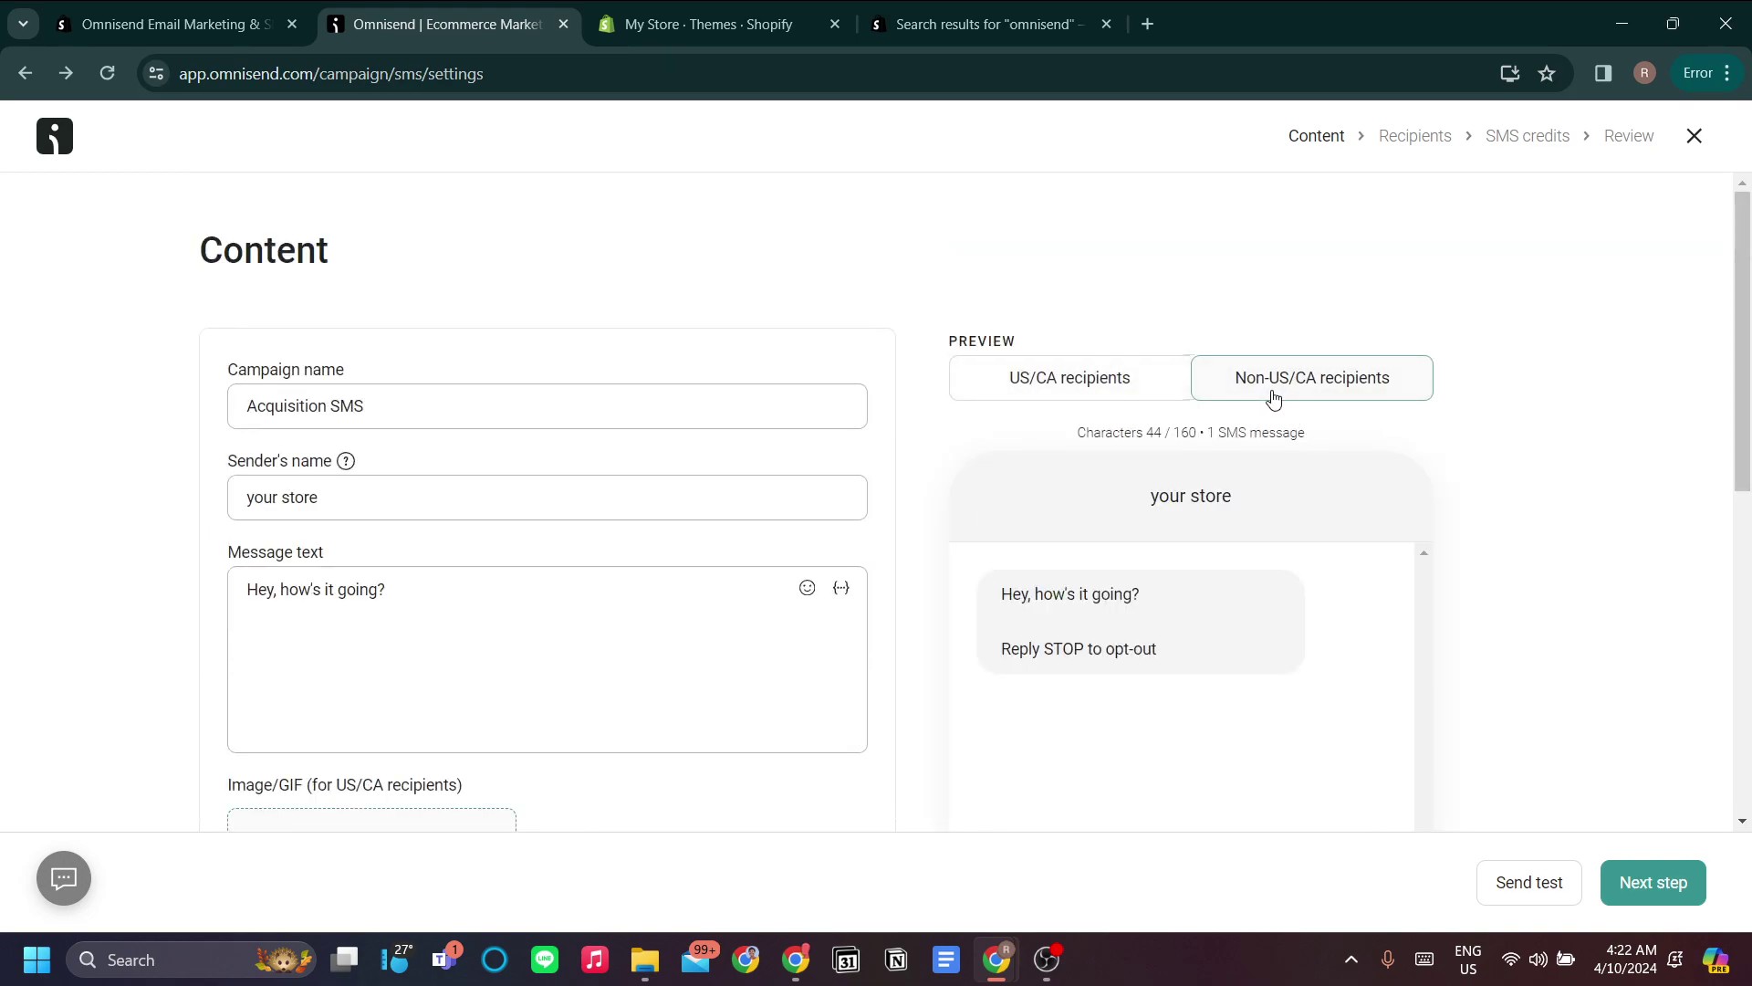
{"action": "left_click", "coordinate": [1107, 377]}
{"action": "scroll", "coordinate": [836, 551], "scroll_direction": "down", "scroll_amount": 3}
{"action": "scroll", "coordinate": [836, 551], "scroll_direction": "down", "scroll_amount": 4}
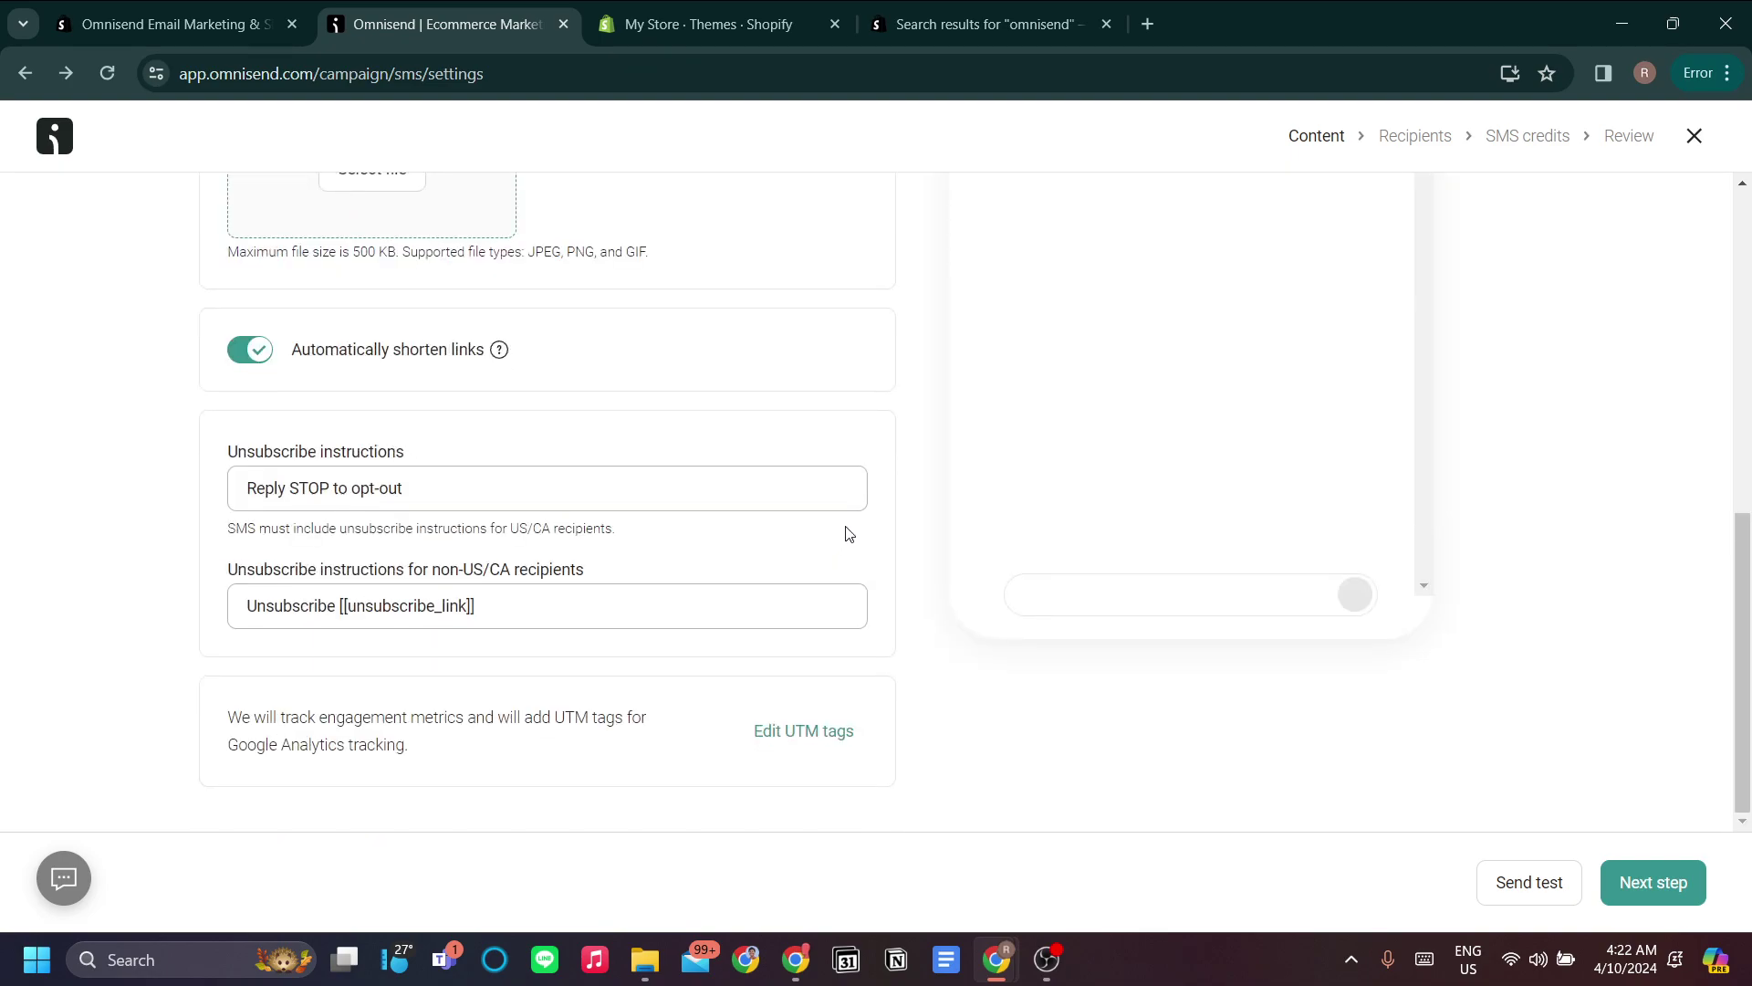
- Try to continue to the recipients, append "awdawd@" to the sender's name, and close the SMS campaign
{"action": "left_click", "coordinate": [1652, 881]}
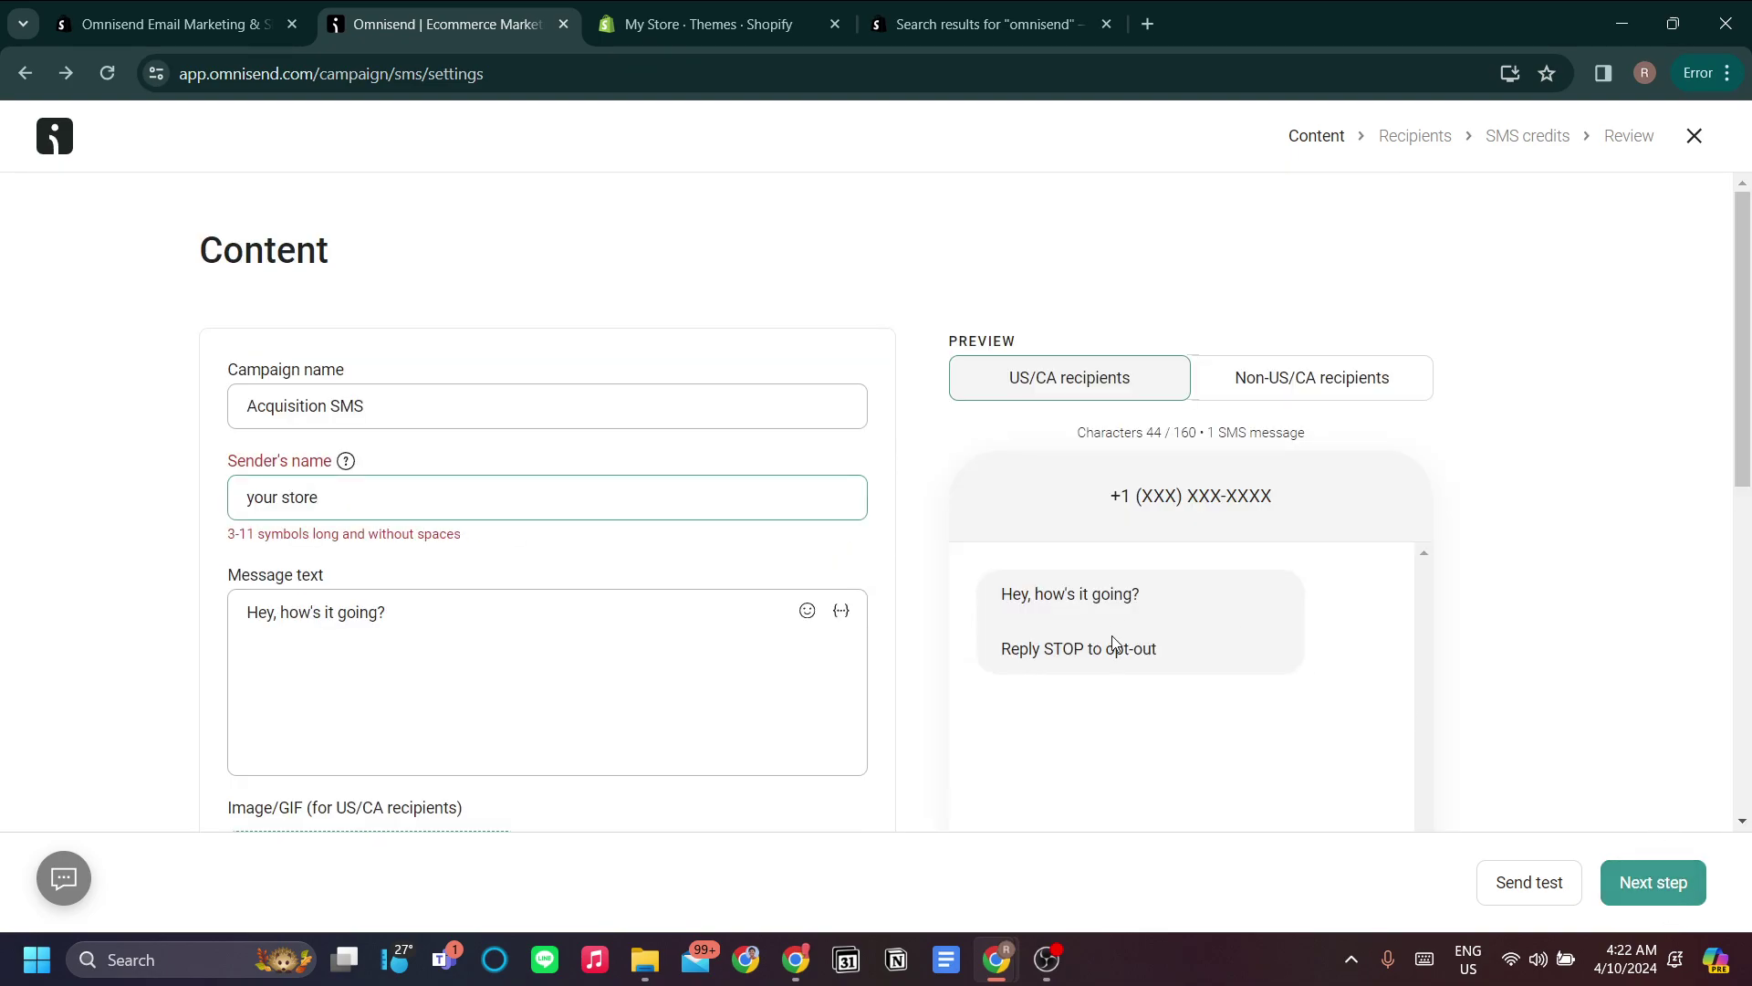
{"action": "type", "text": "awdawd@"}
{"action": "scroll", "coordinate": [1624, 750], "scroll_direction": "down", "scroll_amount": 6}
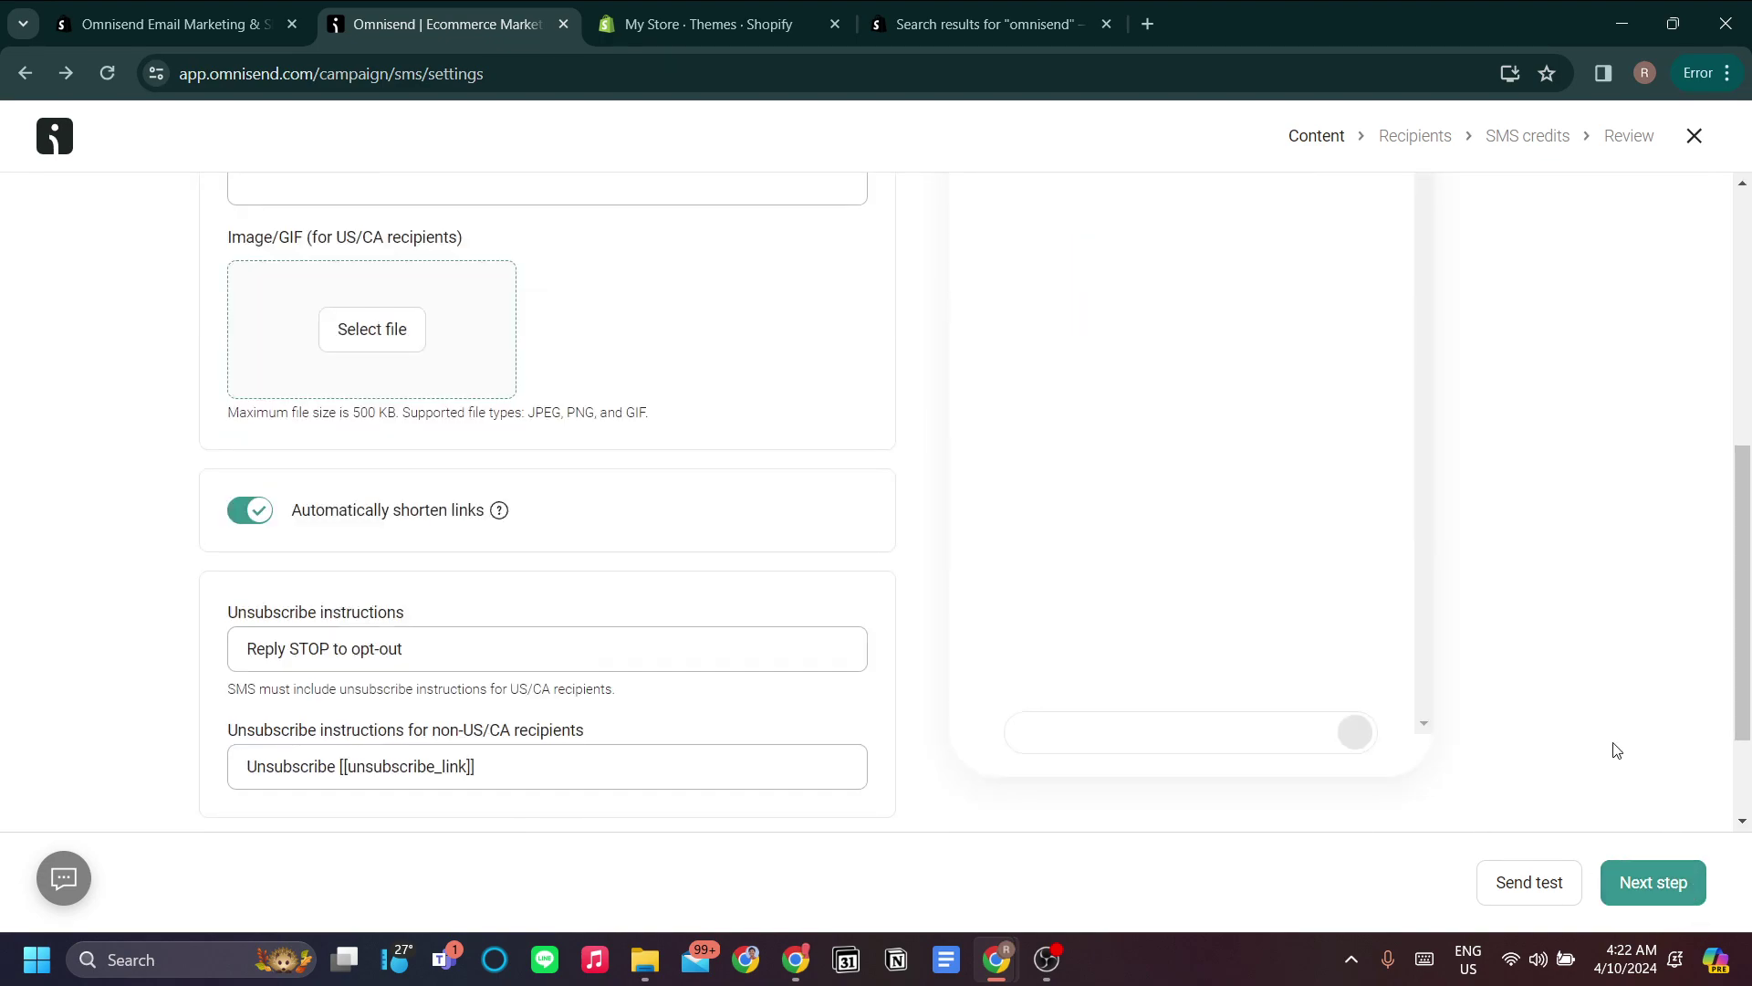
{"action": "scroll", "coordinate": [1542, 639], "scroll_direction": "up", "scroll_amount": 6}
{"action": "scroll", "coordinate": [1698, 574], "scroll_direction": "down", "scroll_amount": 4}
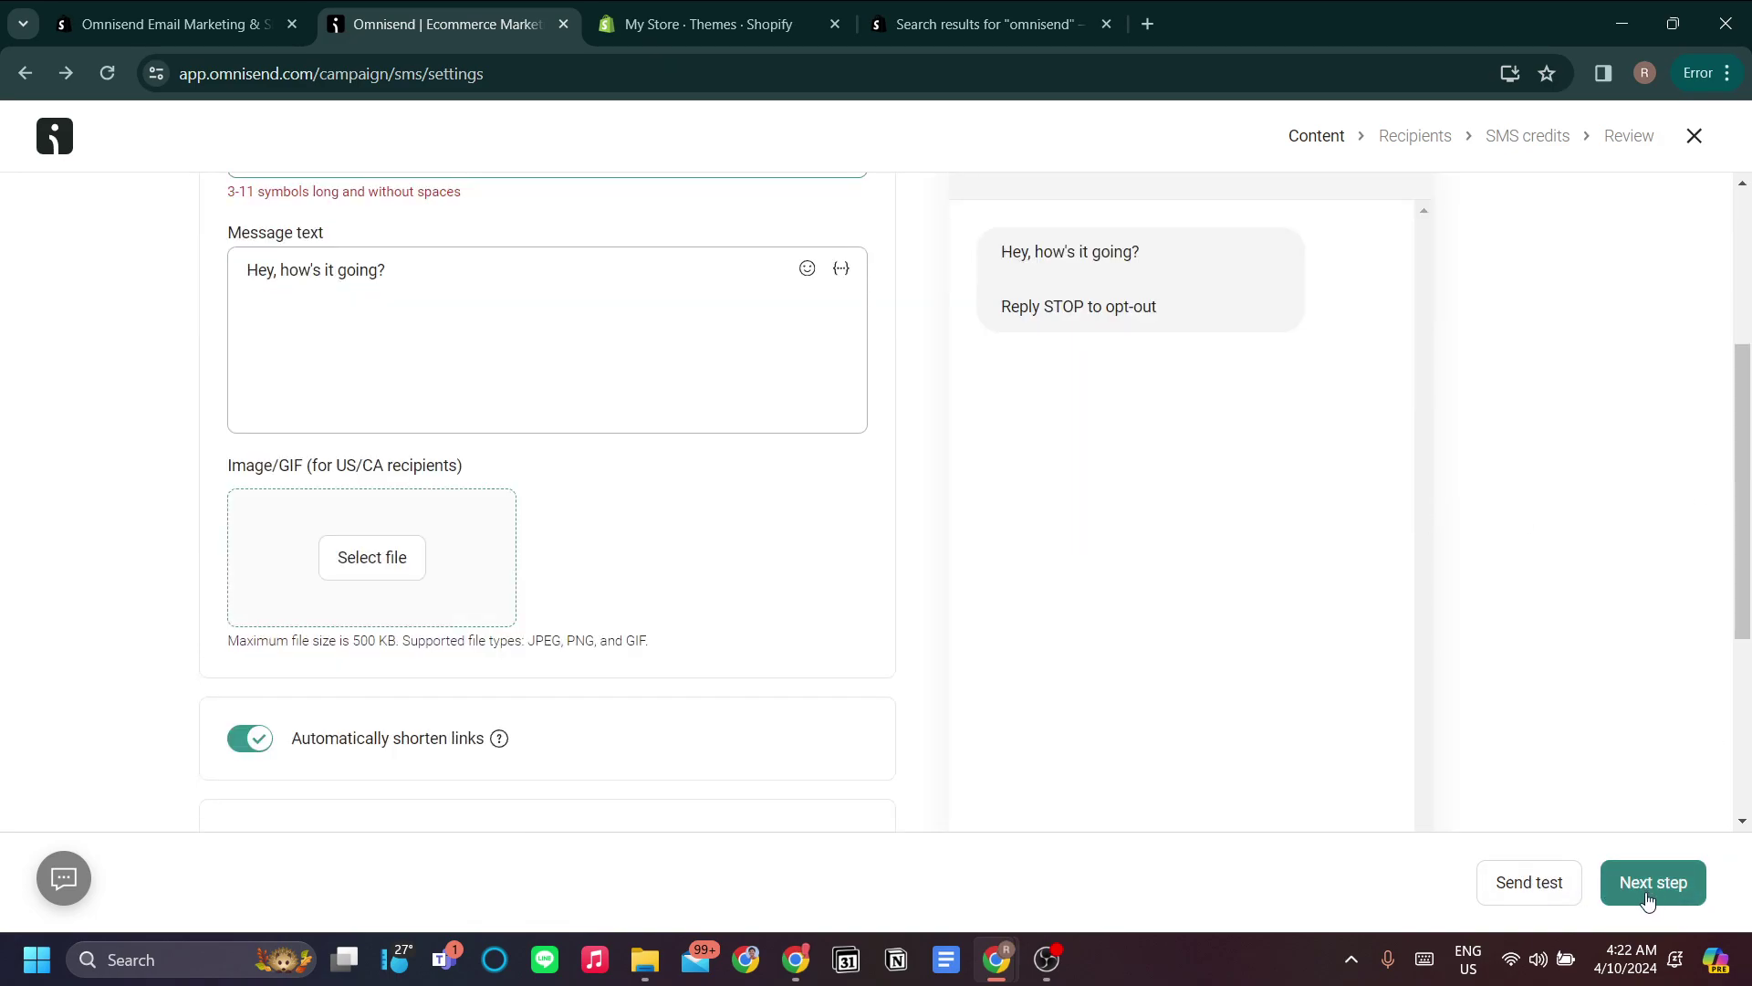
{"action": "scroll", "coordinate": [1641, 628], "scroll_direction": "up", "scroll_amount": 4}
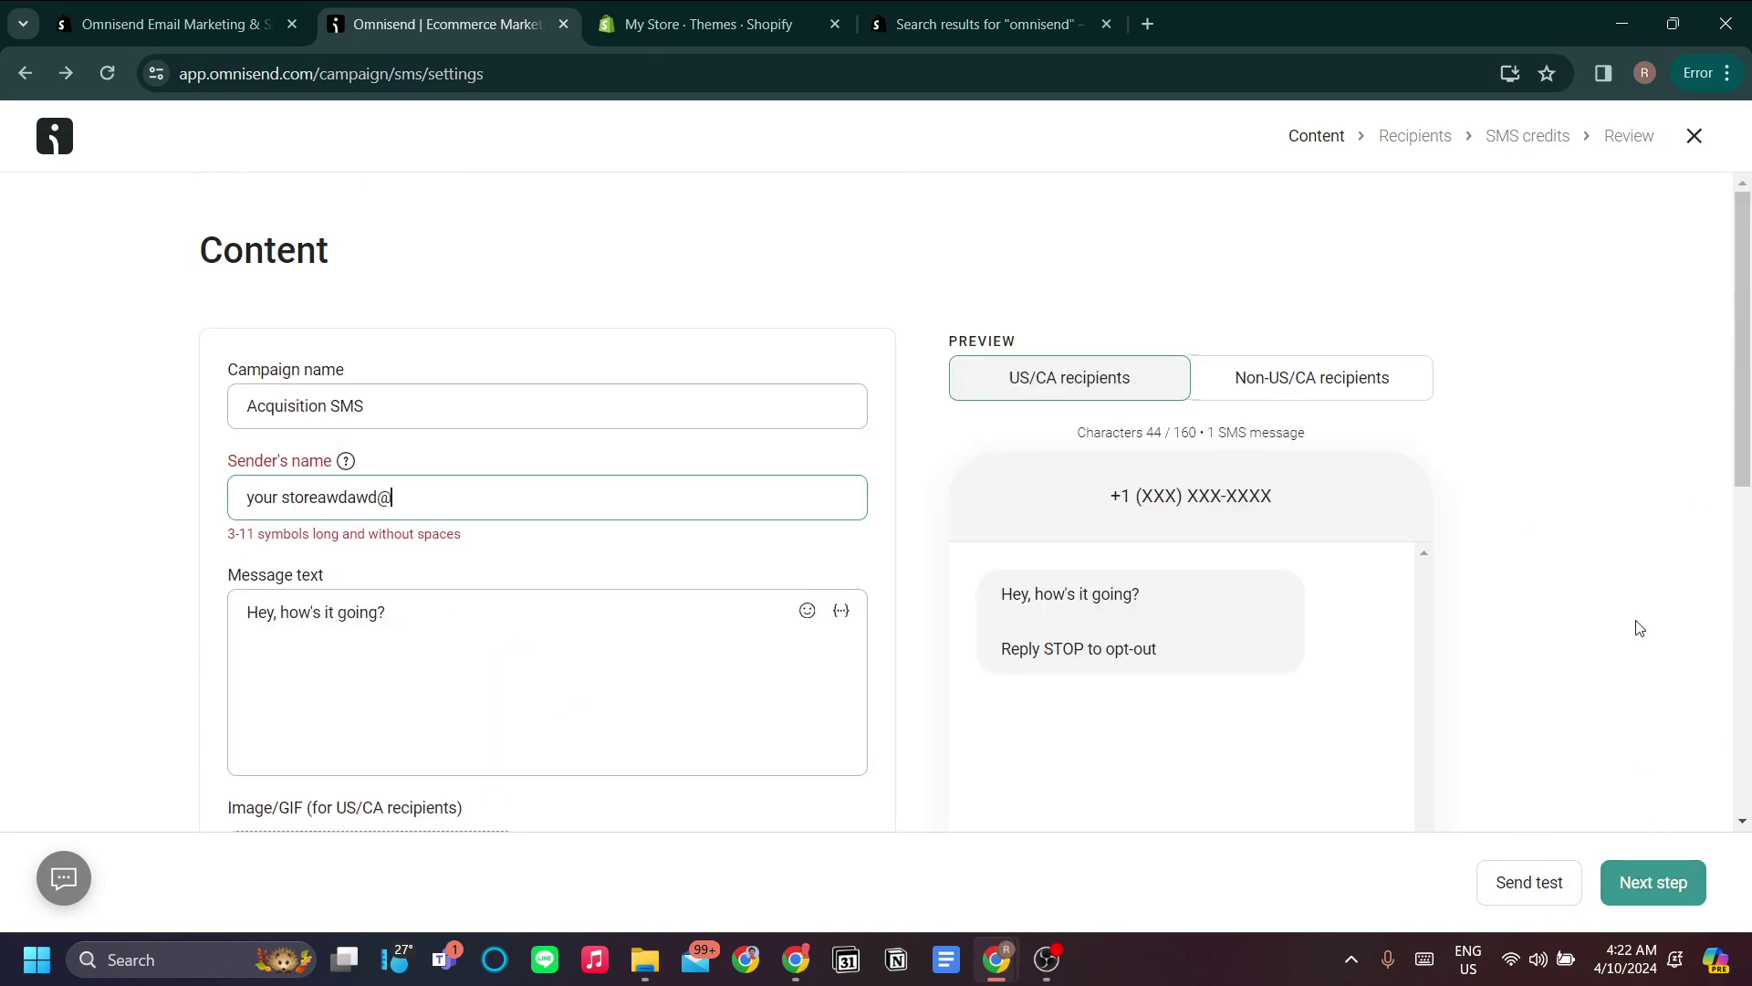
{"action": "left_click", "coordinate": [1694, 138]}
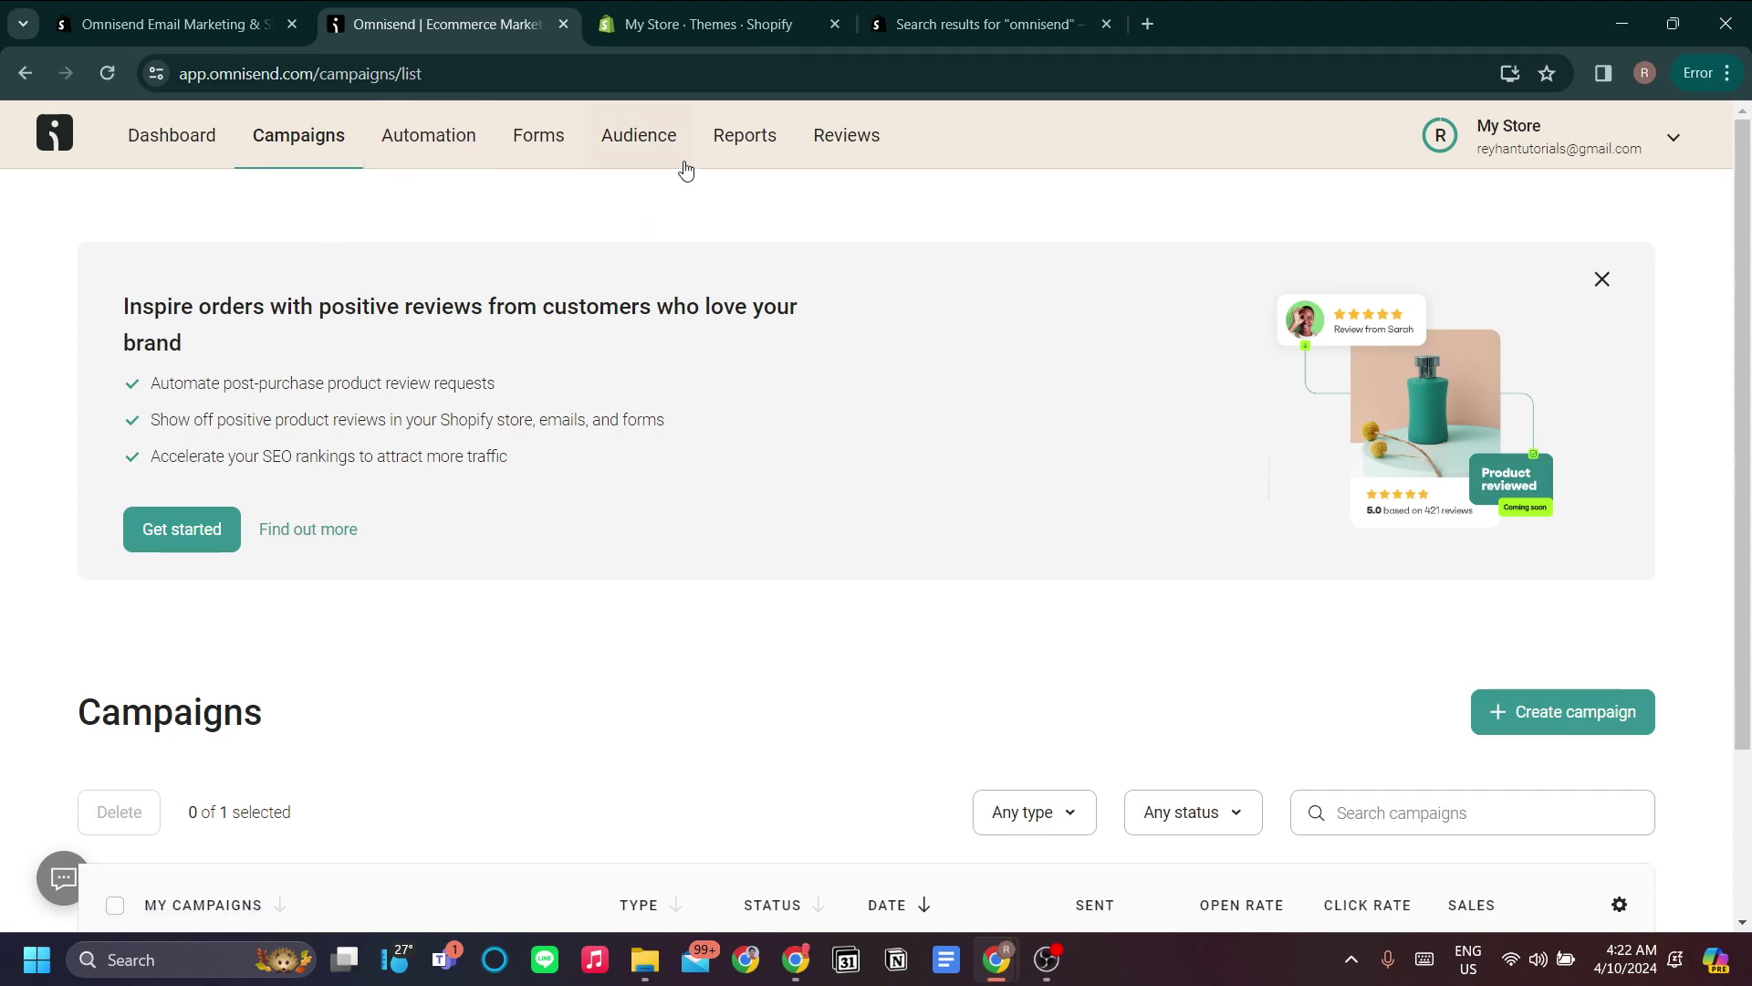
- Look over the standard campaign reports, the Audience section and the list of automation workflows
{"action": "left_click", "coordinate": [762, 159]}
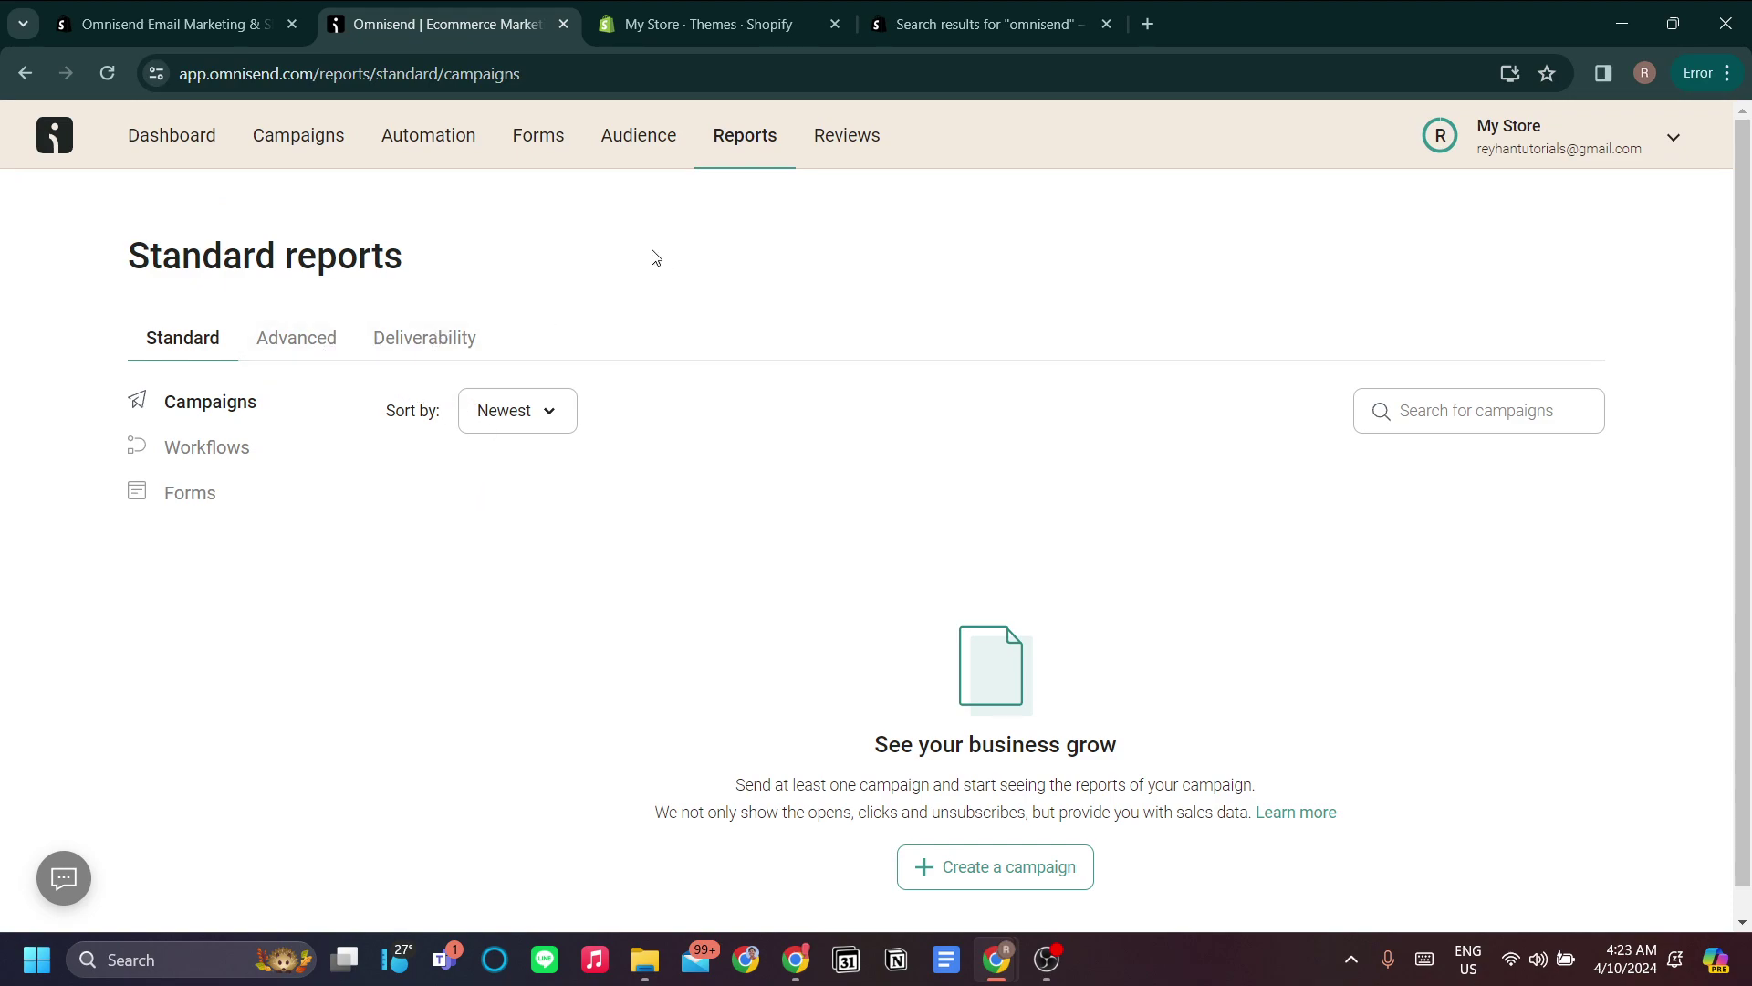
{"action": "left_click", "coordinate": [648, 148]}
{"action": "left_click", "coordinate": [432, 161]}
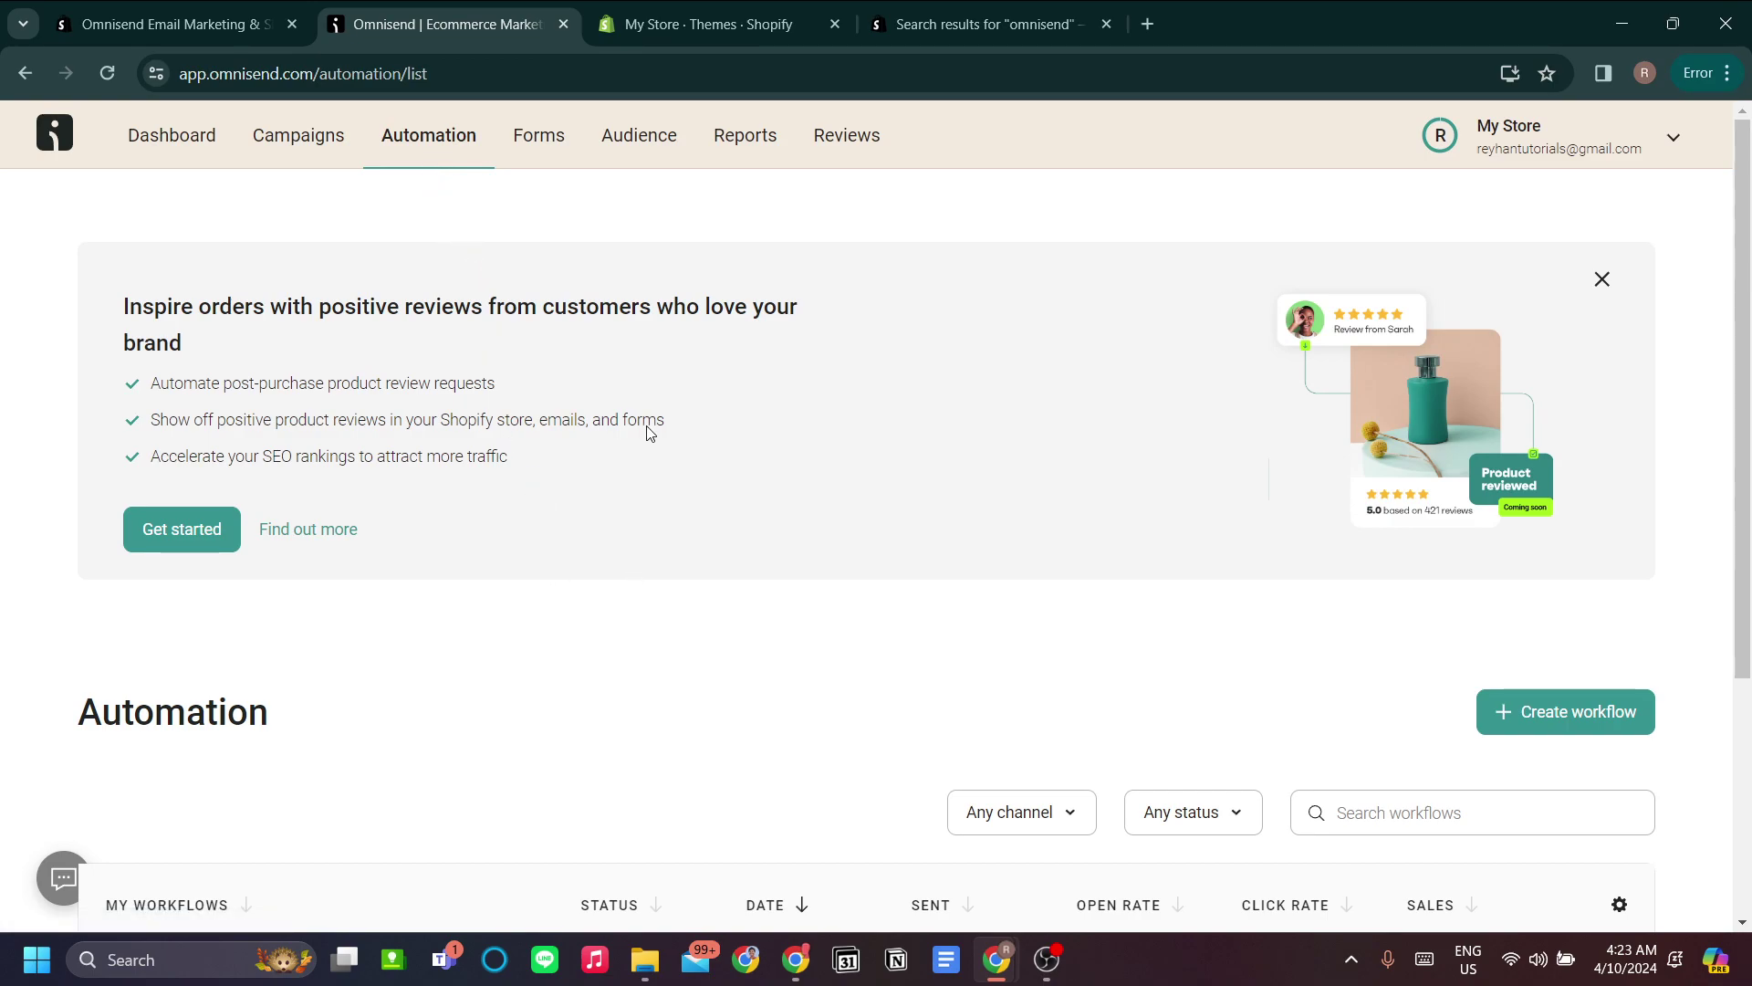
{"action": "scroll", "coordinate": [701, 448], "scroll_direction": "down", "scroll_amount": 4}
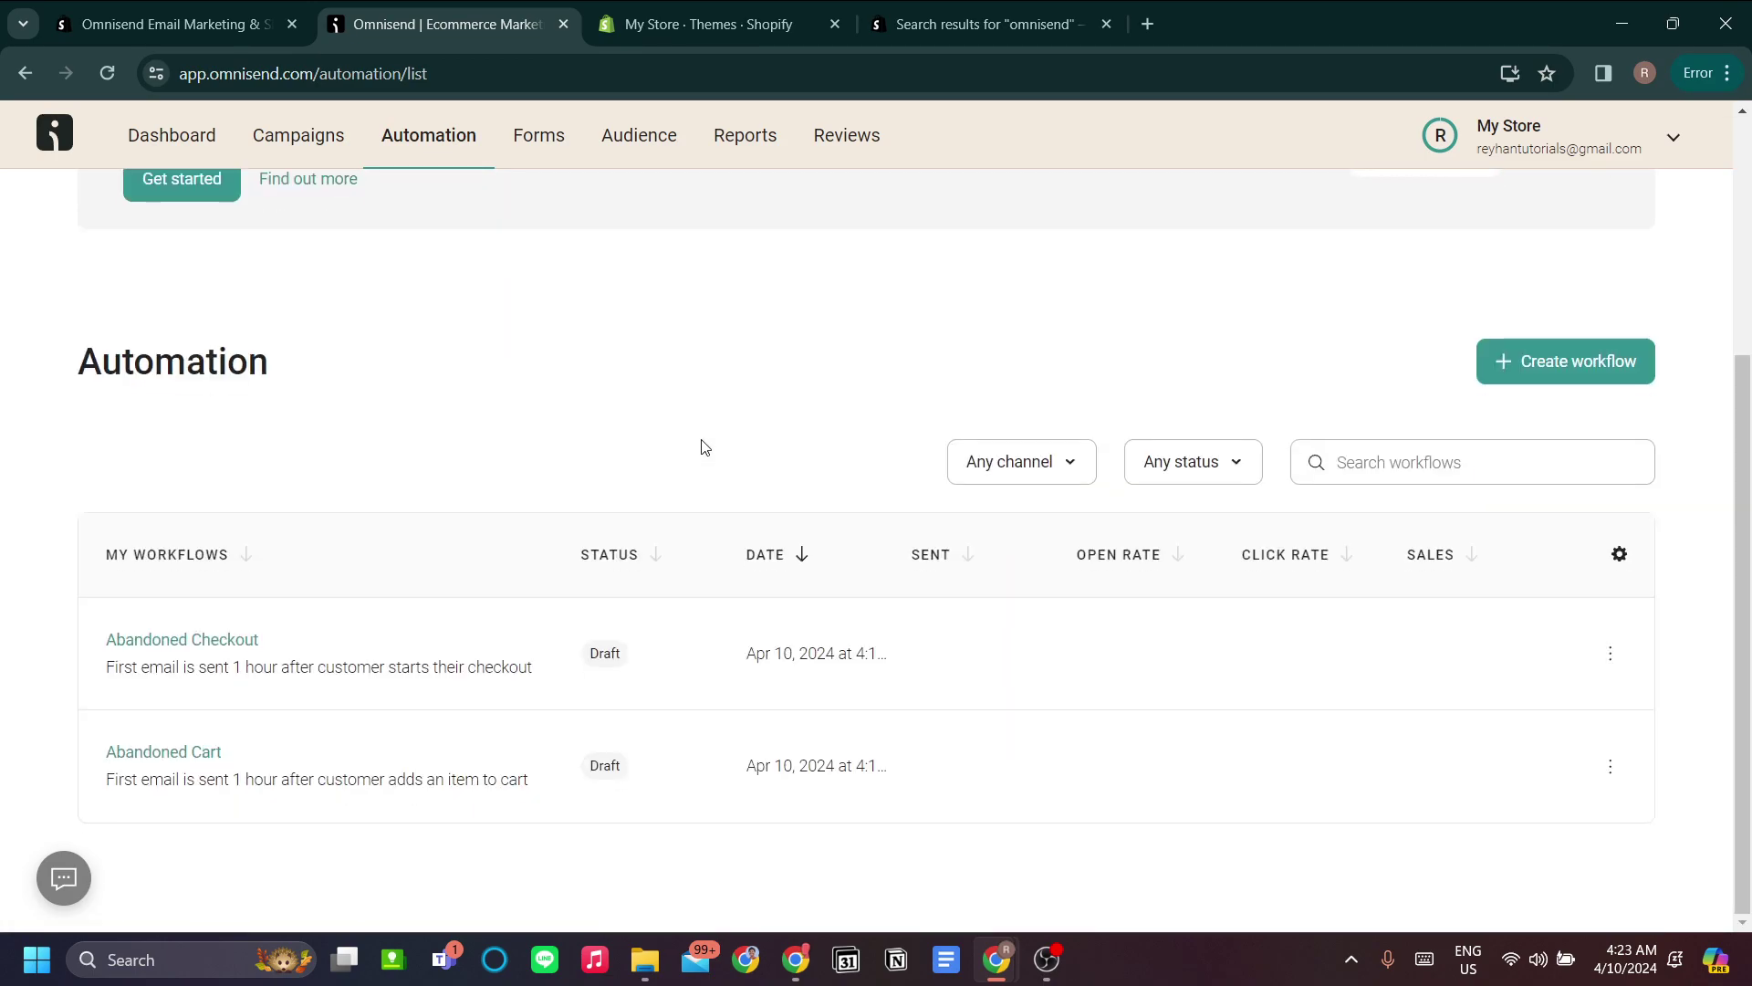
{"action": "scroll", "coordinate": [702, 447], "scroll_direction": "up", "scroll_amount": 4}
{"action": "scroll", "coordinate": [702, 447], "scroll_direction": "down", "scroll_amount": 4}
{"action": "scroll", "coordinate": [702, 447], "scroll_direction": "up", "scroll_amount": 4}
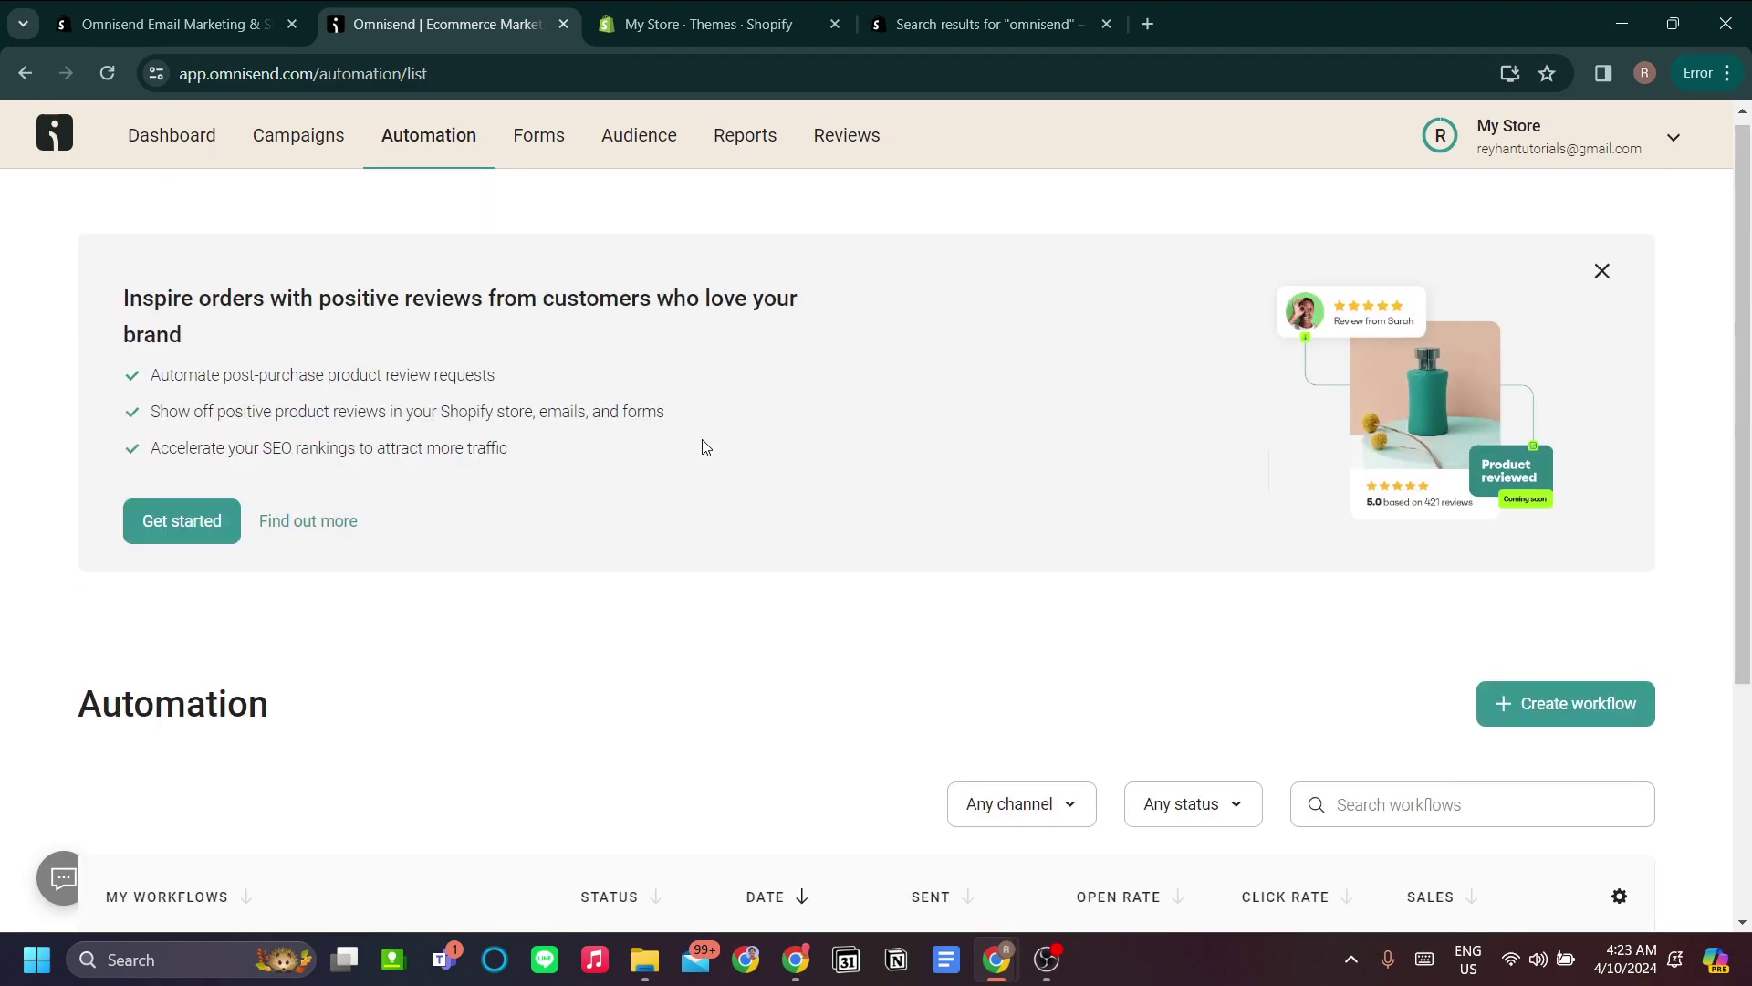
{"action": "scroll", "coordinate": [683, 456], "scroll_direction": "down", "scroll_amount": 4}
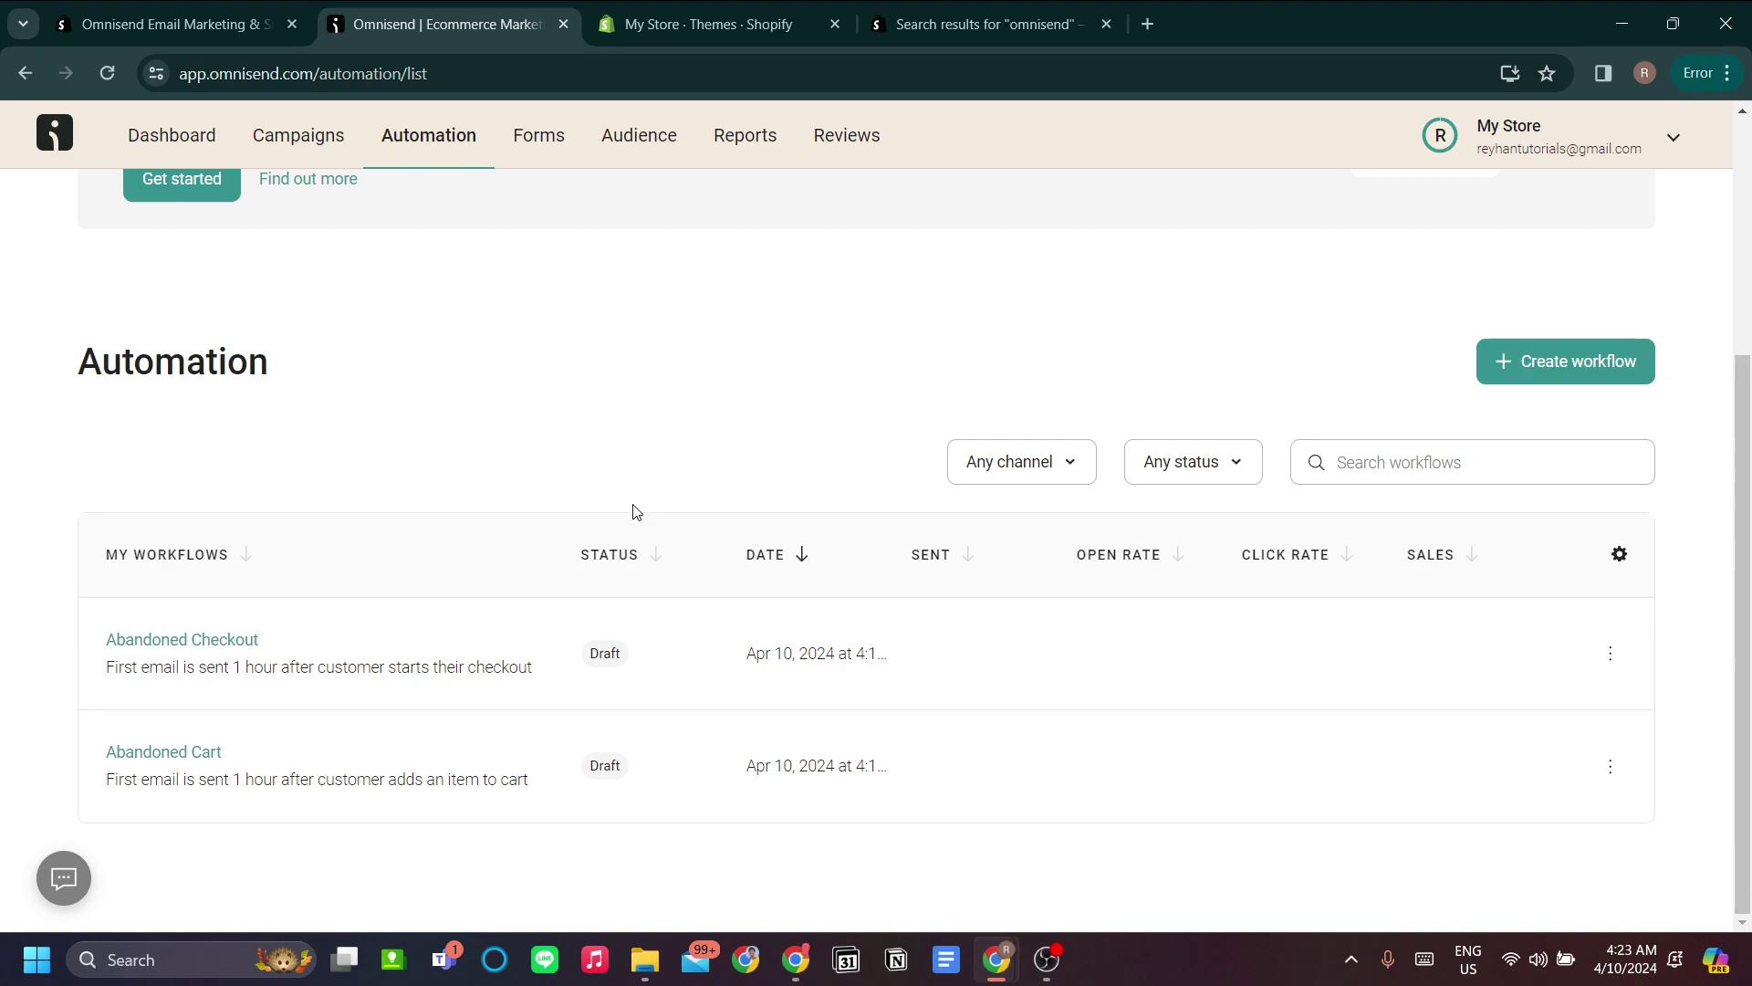
{"action": "scroll", "coordinate": [694, 529], "scroll_direction": "up", "scroll_amount": 4}
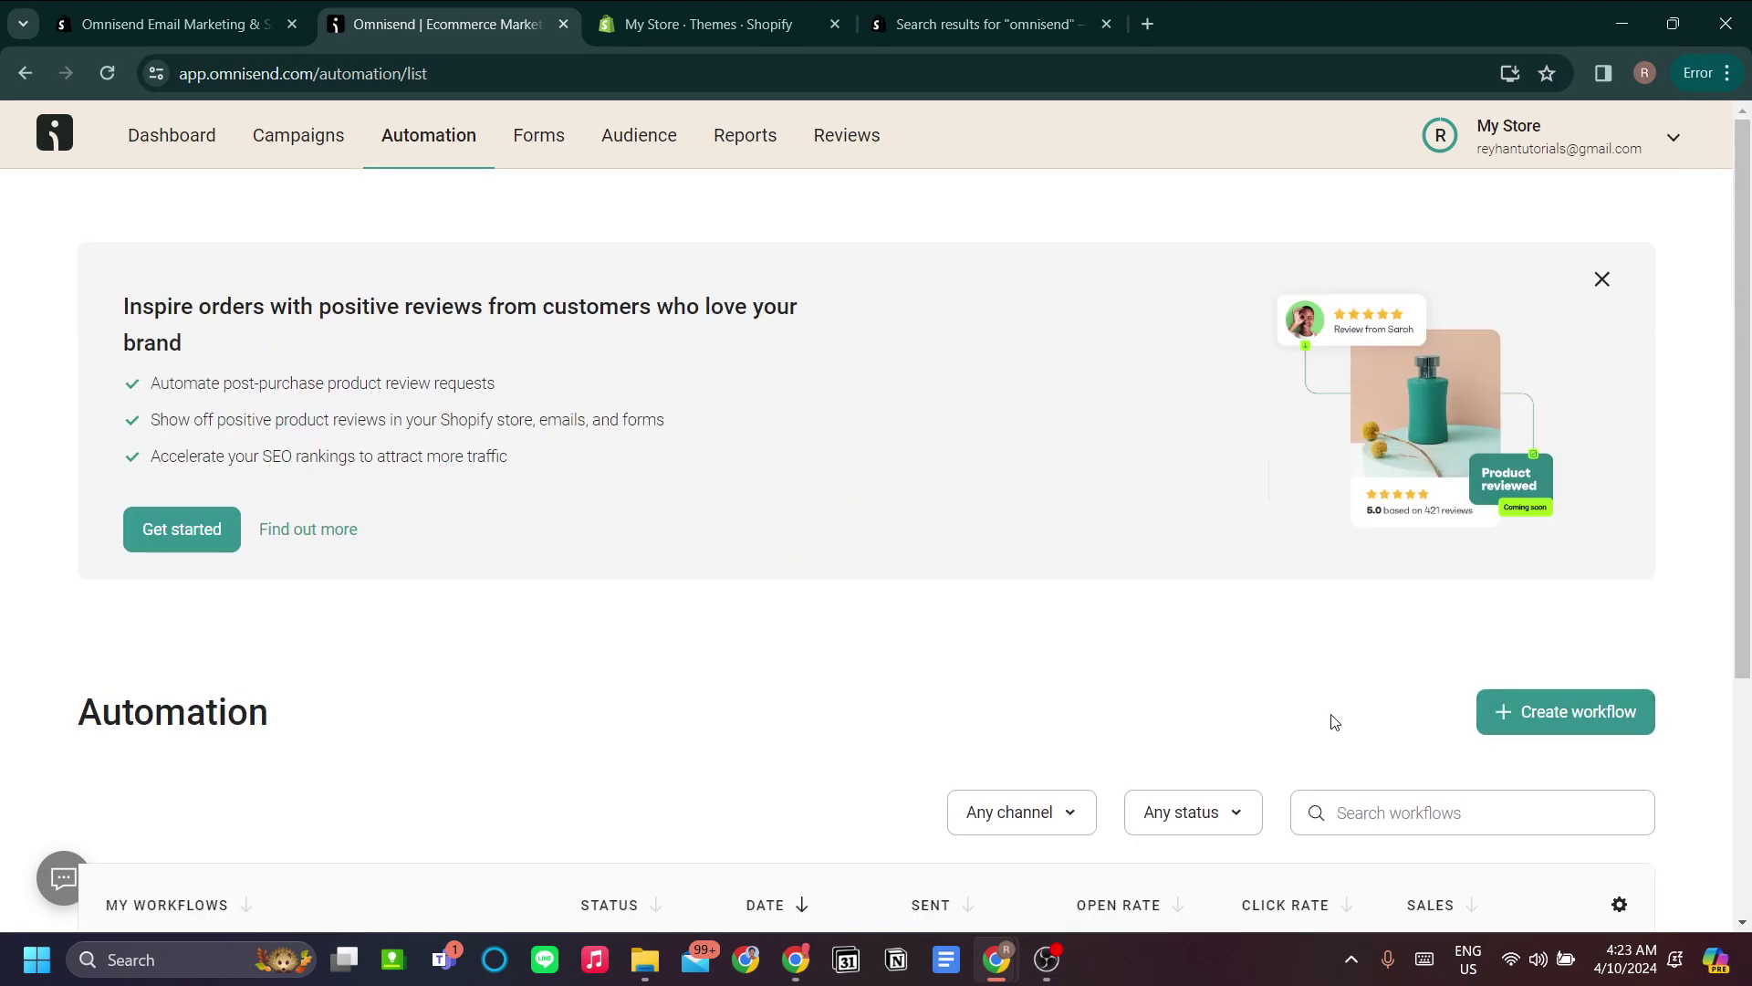
- Open the Abandoned Checkout workflow and examine its trigger settings and sequence of emails and delays
{"action": "scroll", "coordinate": [1241, 698], "scroll_direction": "down", "scroll_amount": 4}
{"action": "left_click", "coordinate": [141, 634]}
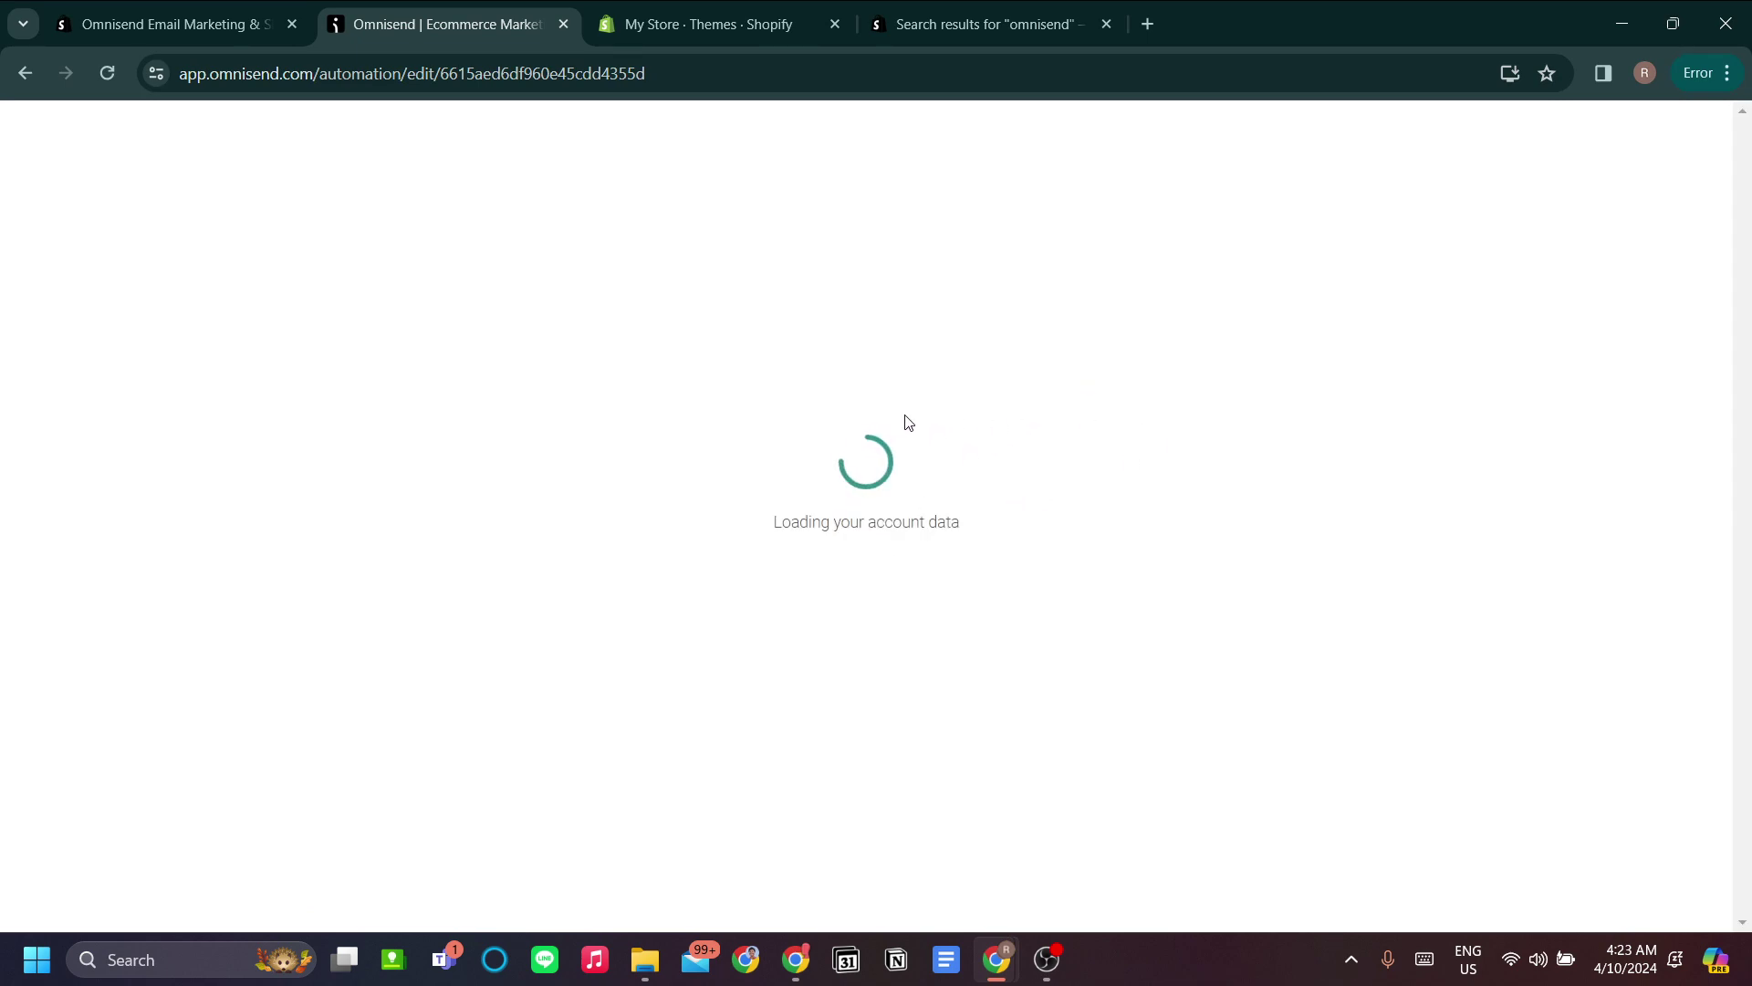
{"action": "scroll", "coordinate": [932, 504], "scroll_direction": "down", "scroll_amount": 6}
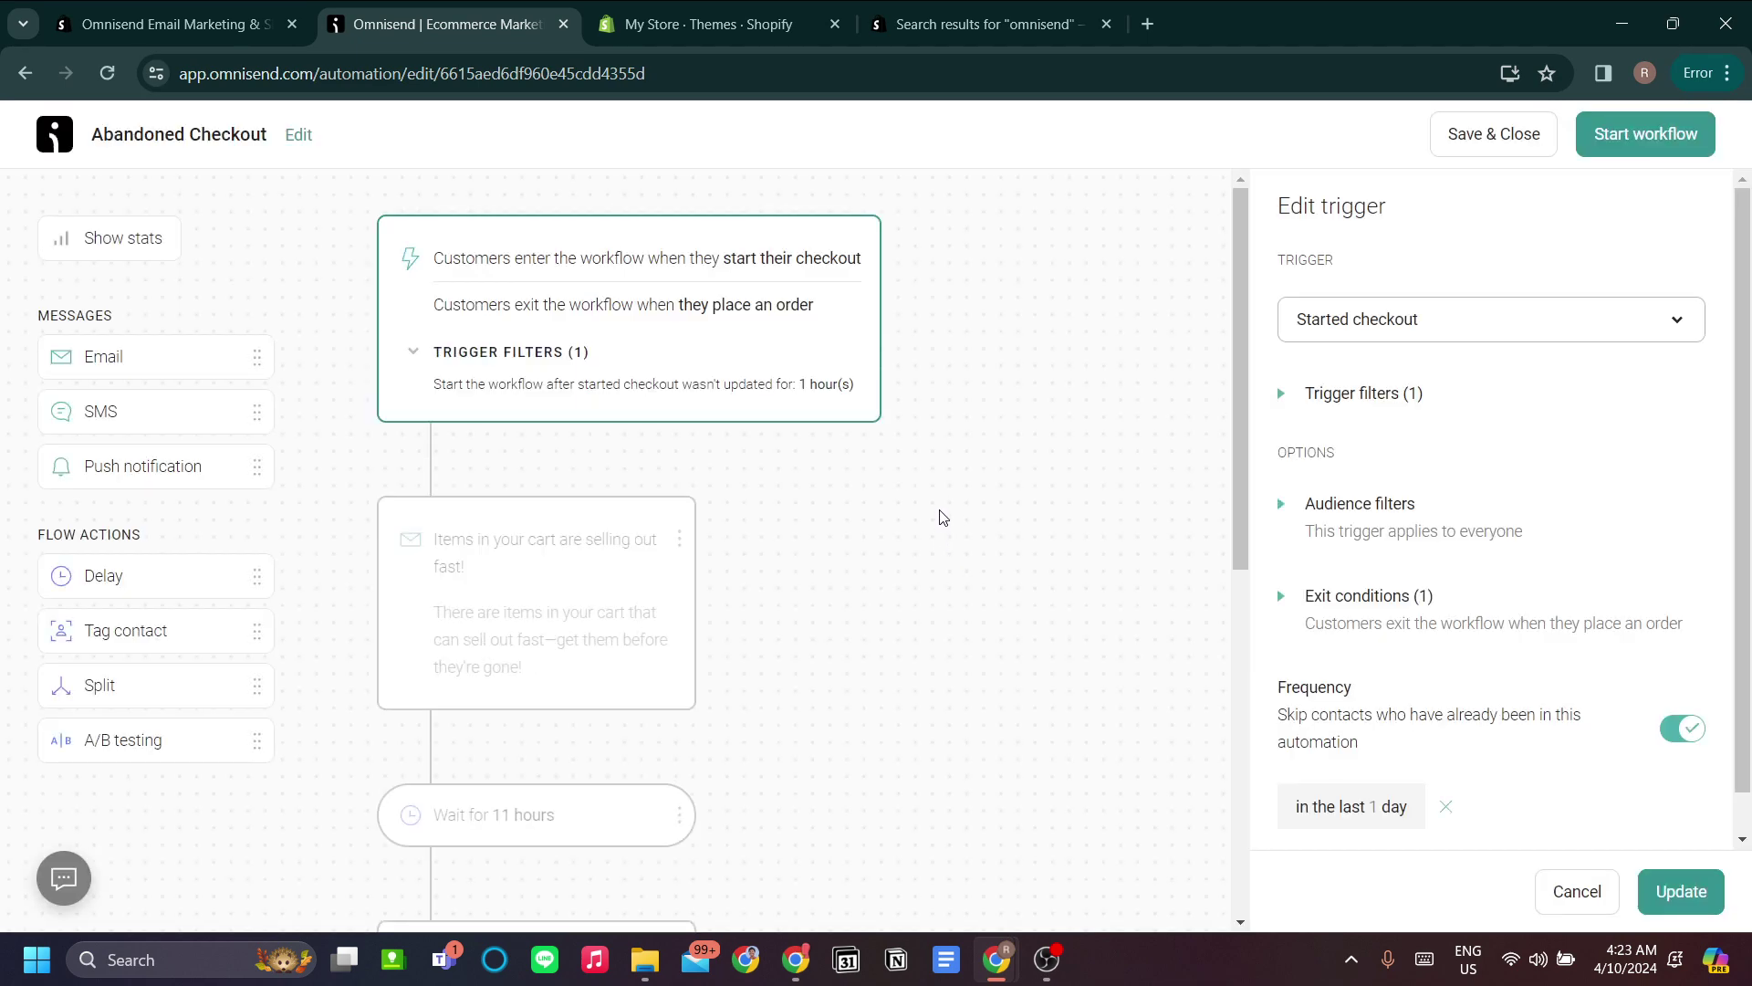
{"action": "left_click", "coordinate": [568, 301]}
{"action": "left_click_drag", "start_coordinate": [528, 289], "coordinate": [529, 474]}
{"action": "left_click", "coordinate": [884, 457]}
{"action": "scroll", "coordinate": [911, 626], "scroll_direction": "up", "scroll_amount": 5}
{"action": "scroll", "coordinate": [884, 649], "scroll_direction": "down", "scroll_amount": 6}
{"action": "scroll", "coordinate": [842, 536], "scroll_direction": "down", "scroll_amount": 2}
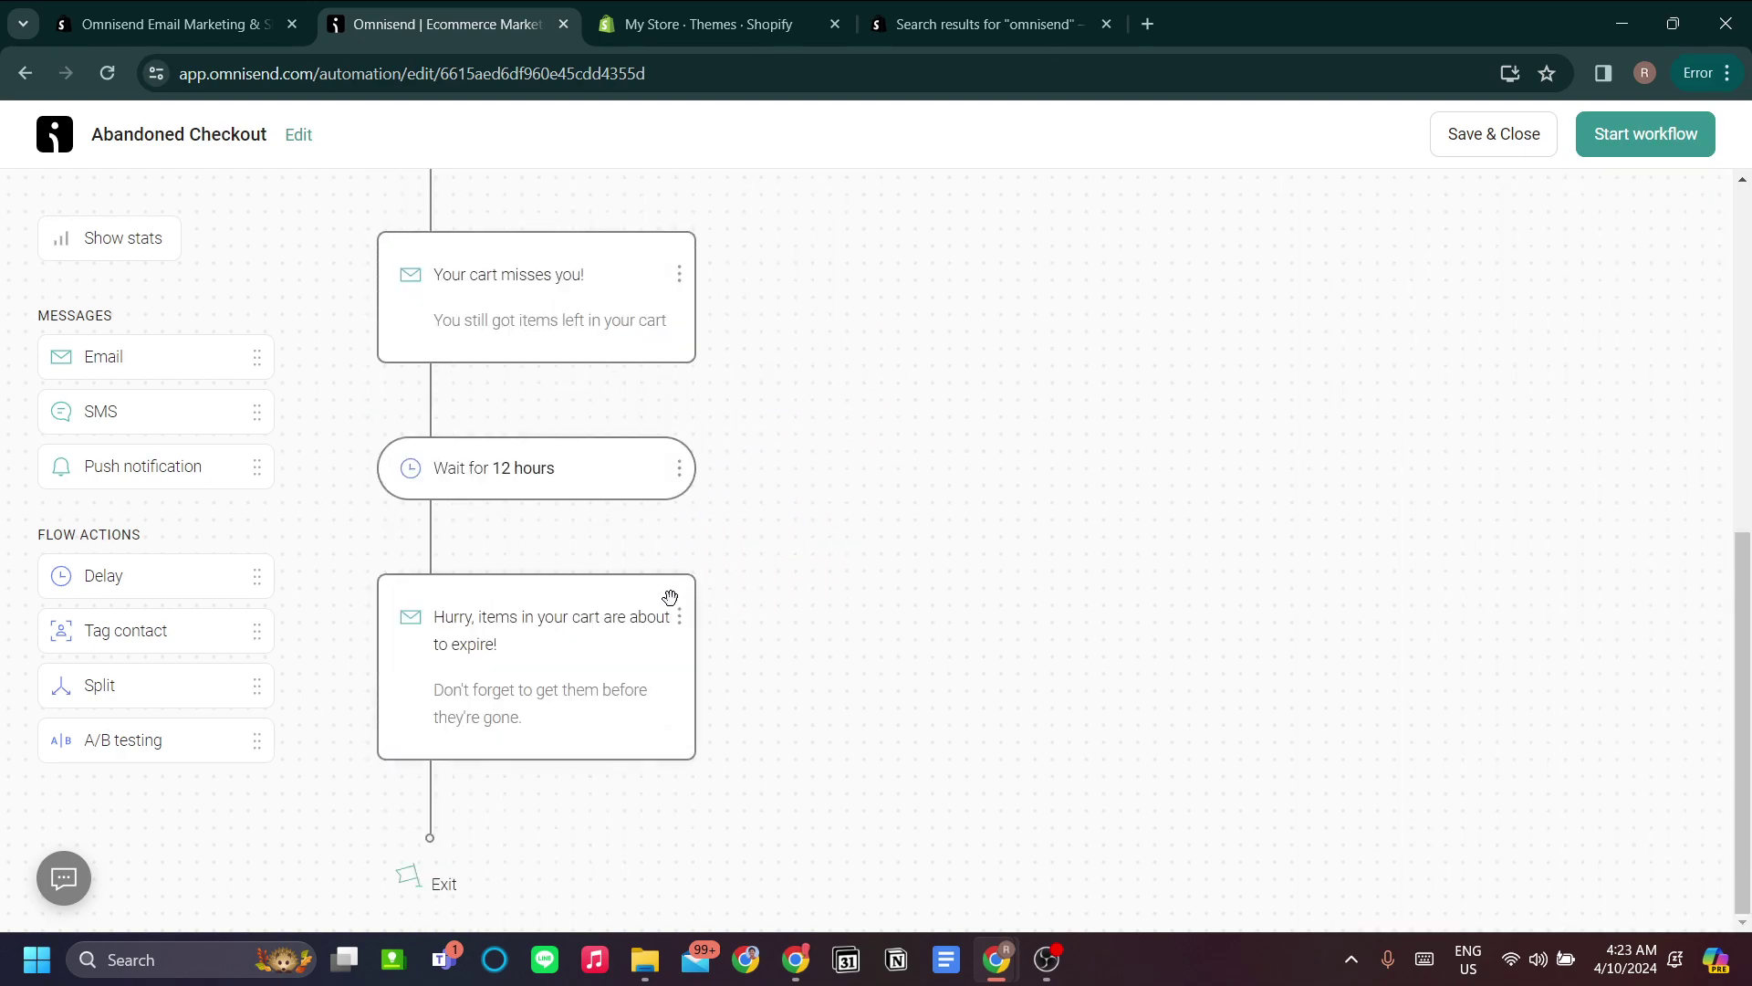
- Examine the settings of the last and first emails in the Abandoned Checkout workflow, closing each without changes
{"action": "left_click", "coordinate": [638, 634]}
{"action": "scroll", "coordinate": [848, 615], "scroll_direction": "up", "scroll_amount": 8}
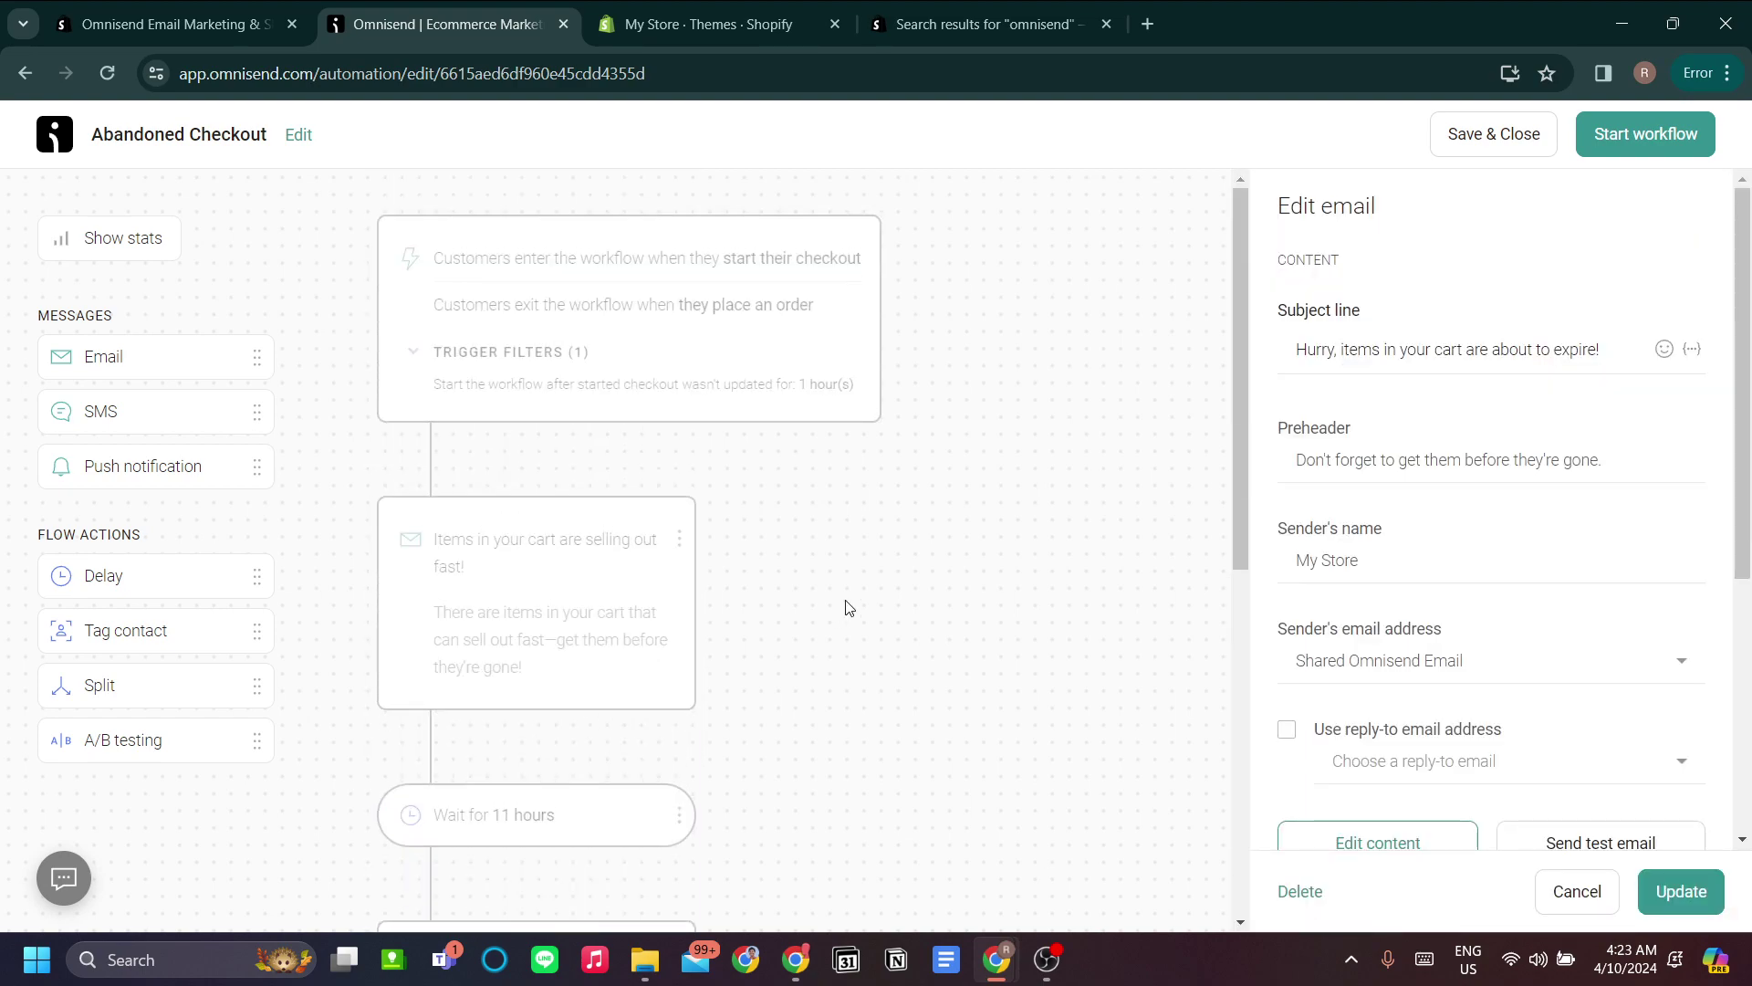
{"action": "left_click", "coordinate": [743, 344]}
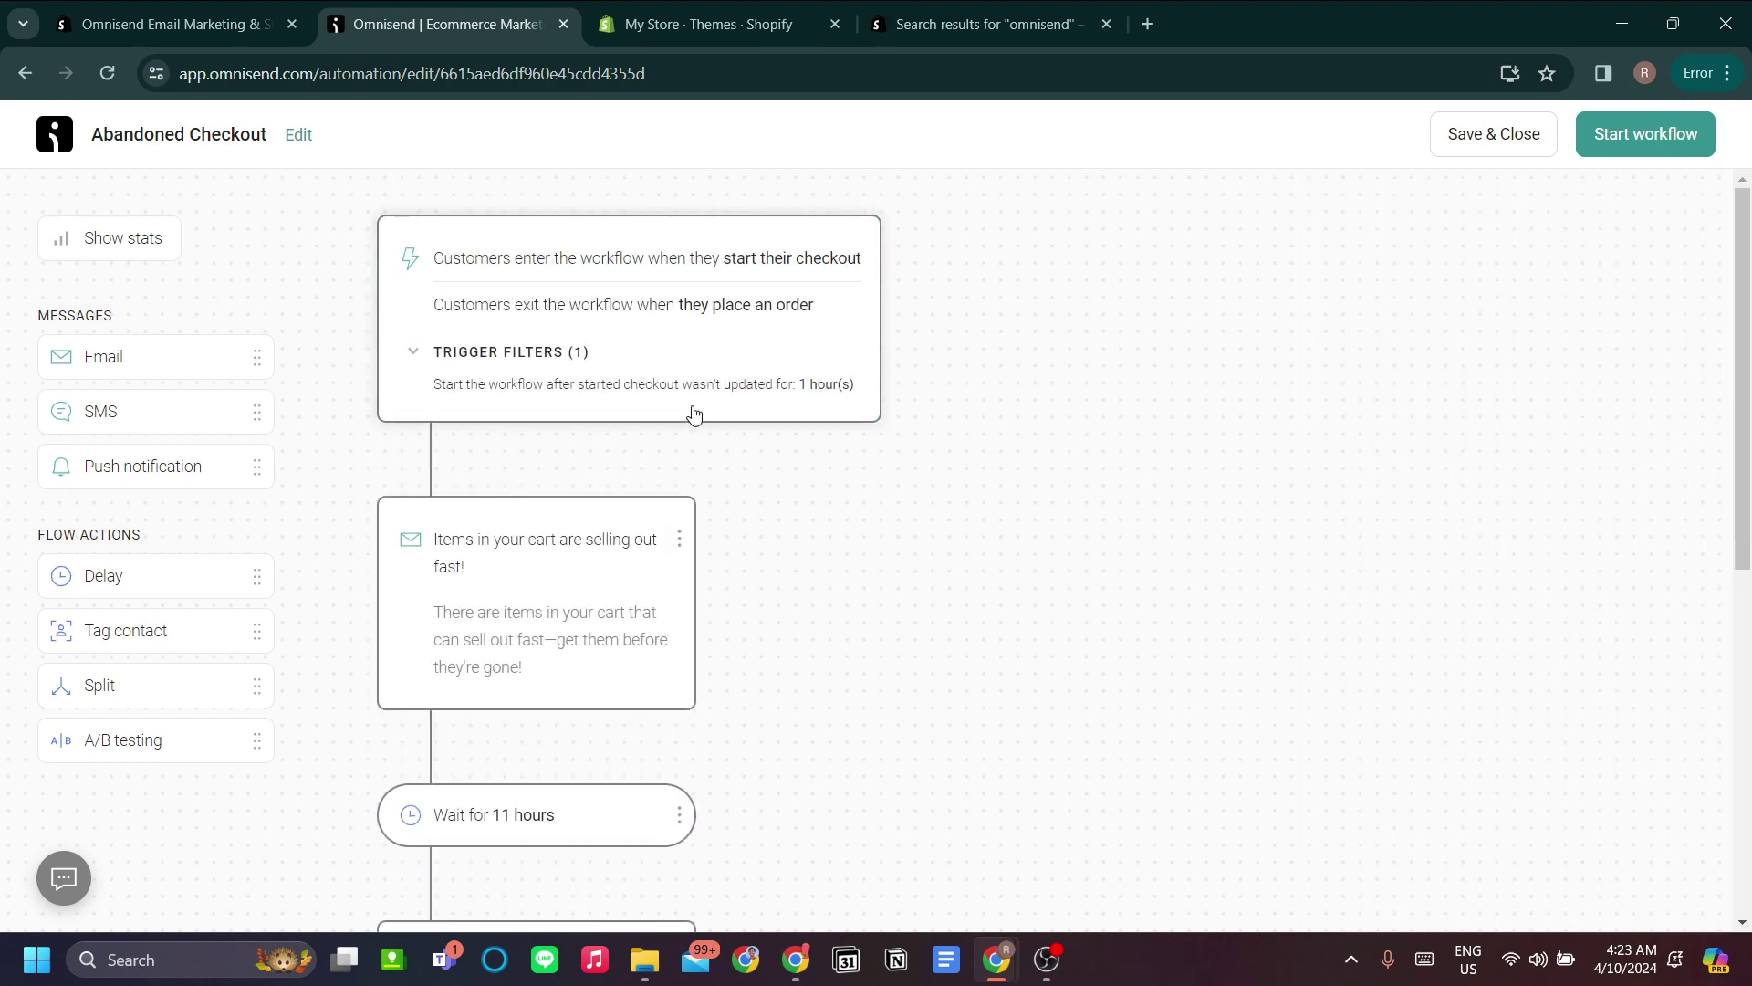
{"action": "left_click", "coordinate": [558, 605]}
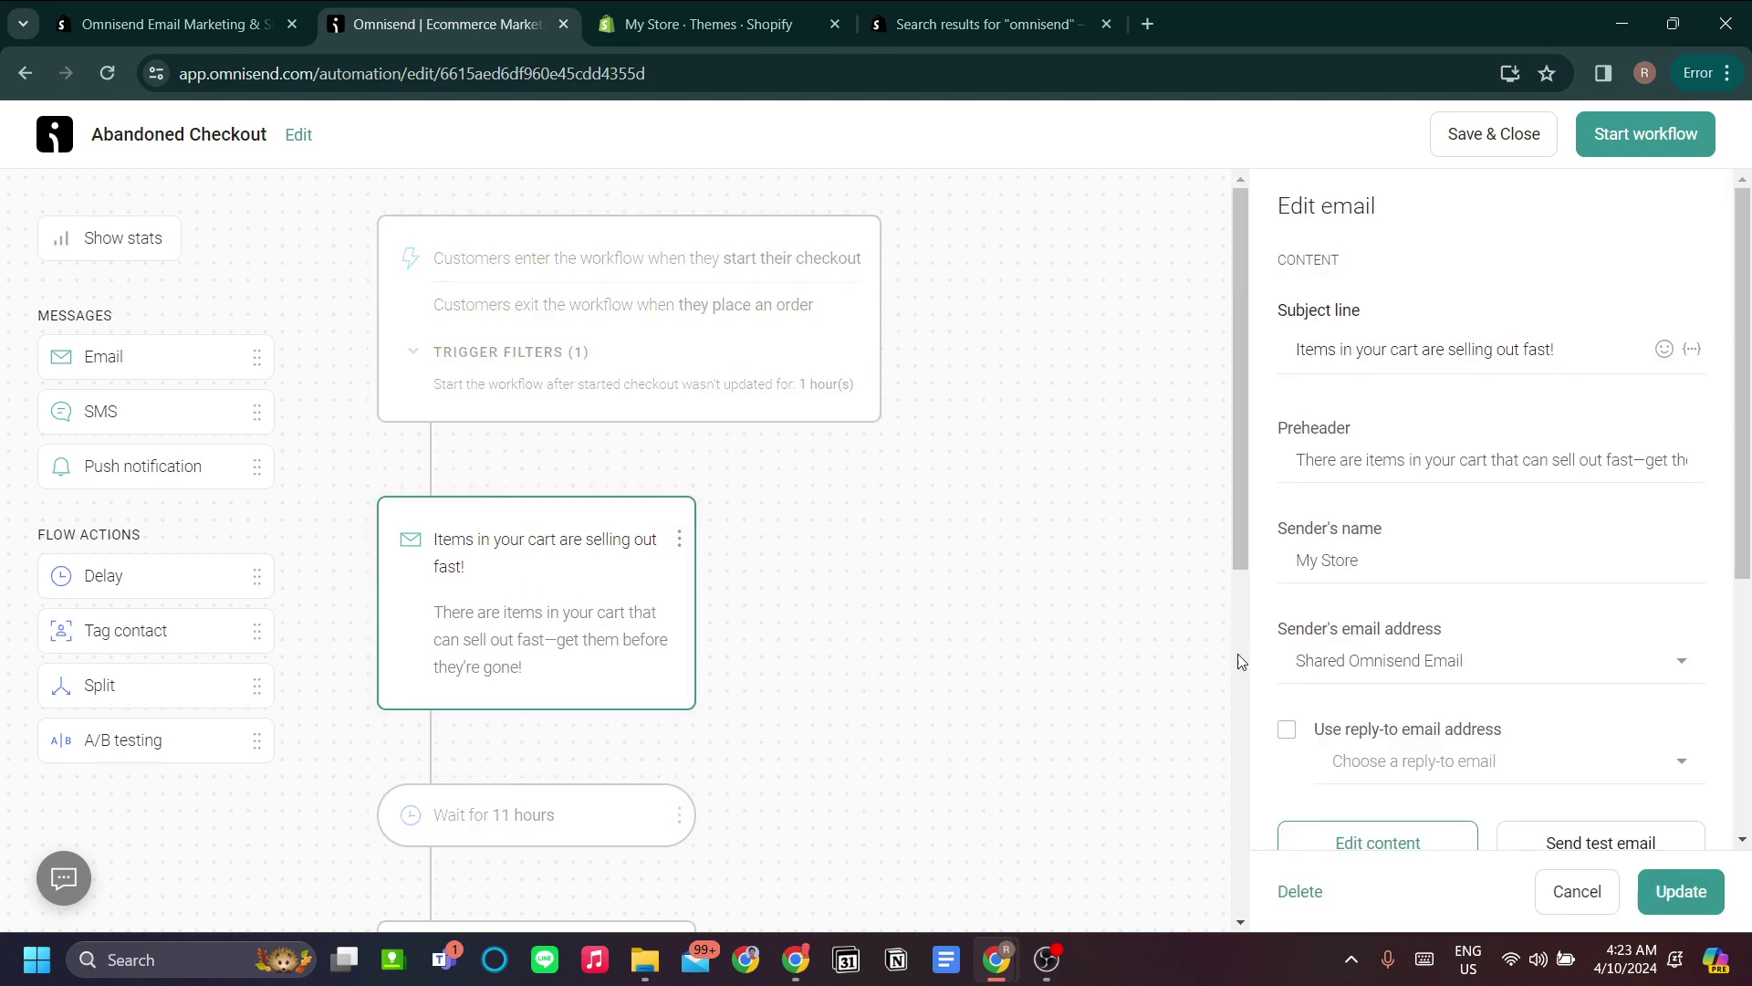
{"action": "left_click", "coordinate": [940, 610]}
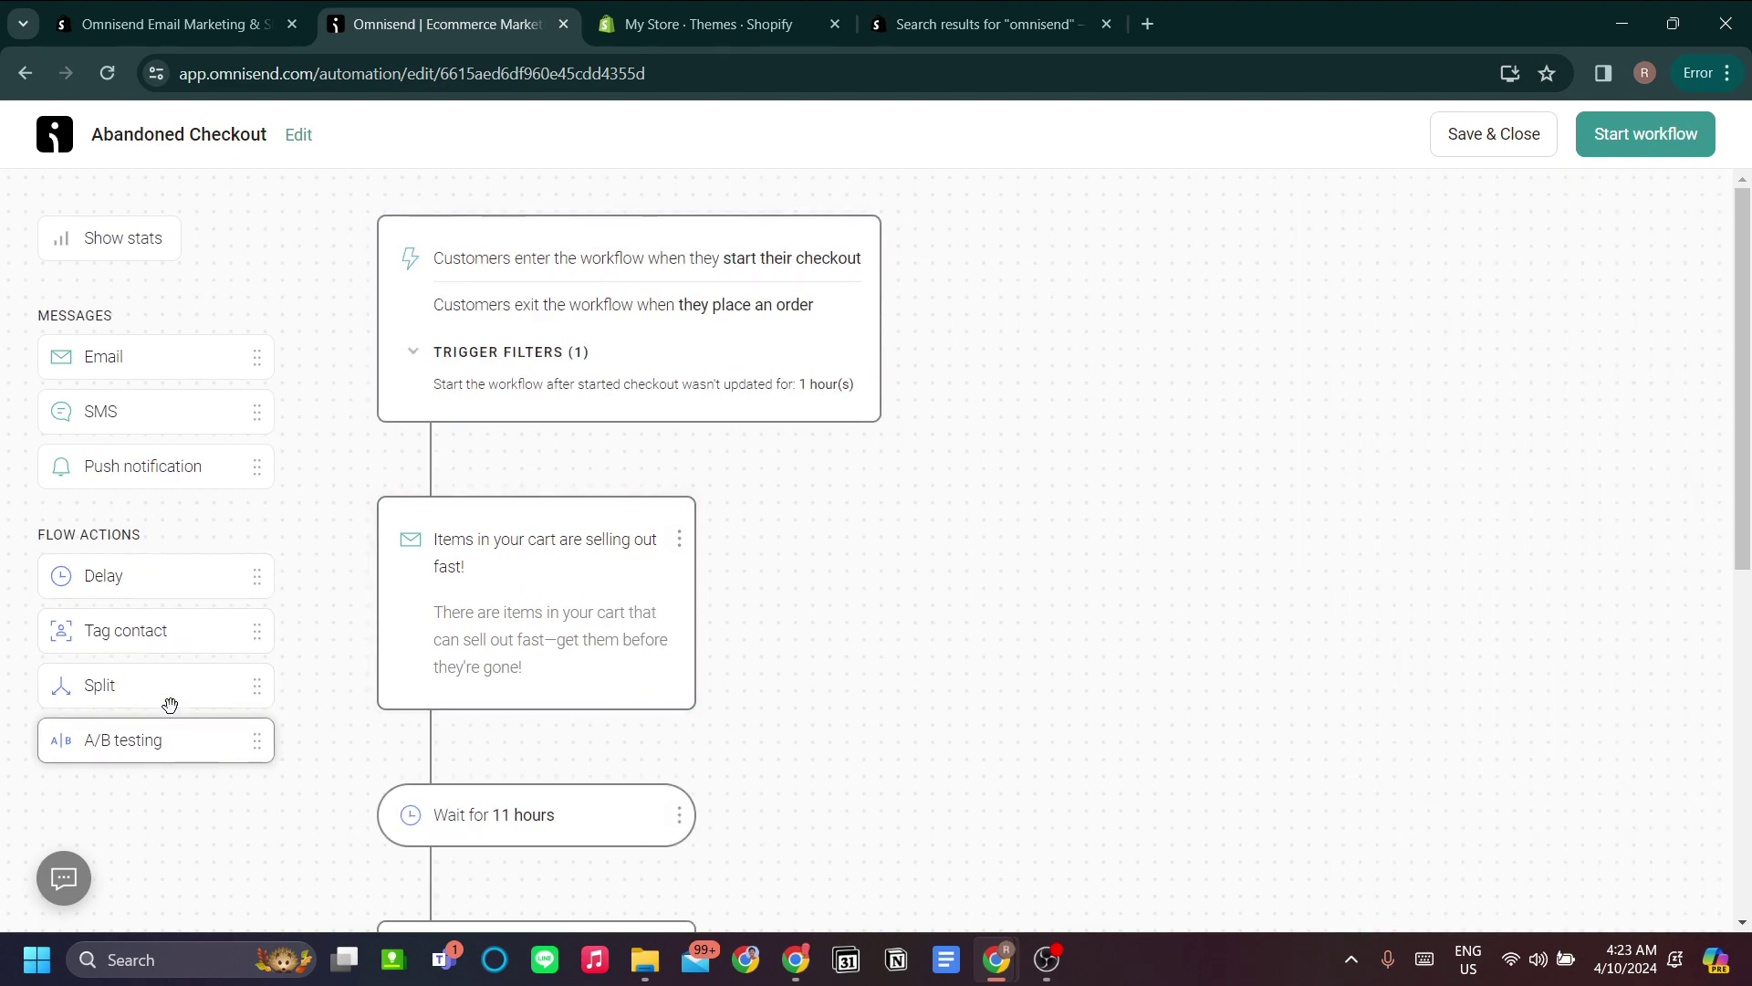
{"action": "scroll", "coordinate": [912, 406], "scroll_direction": "down", "scroll_amount": 3}
{"action": "scroll", "coordinate": [904, 396], "scroll_direction": "up", "scroll_amount": 3}
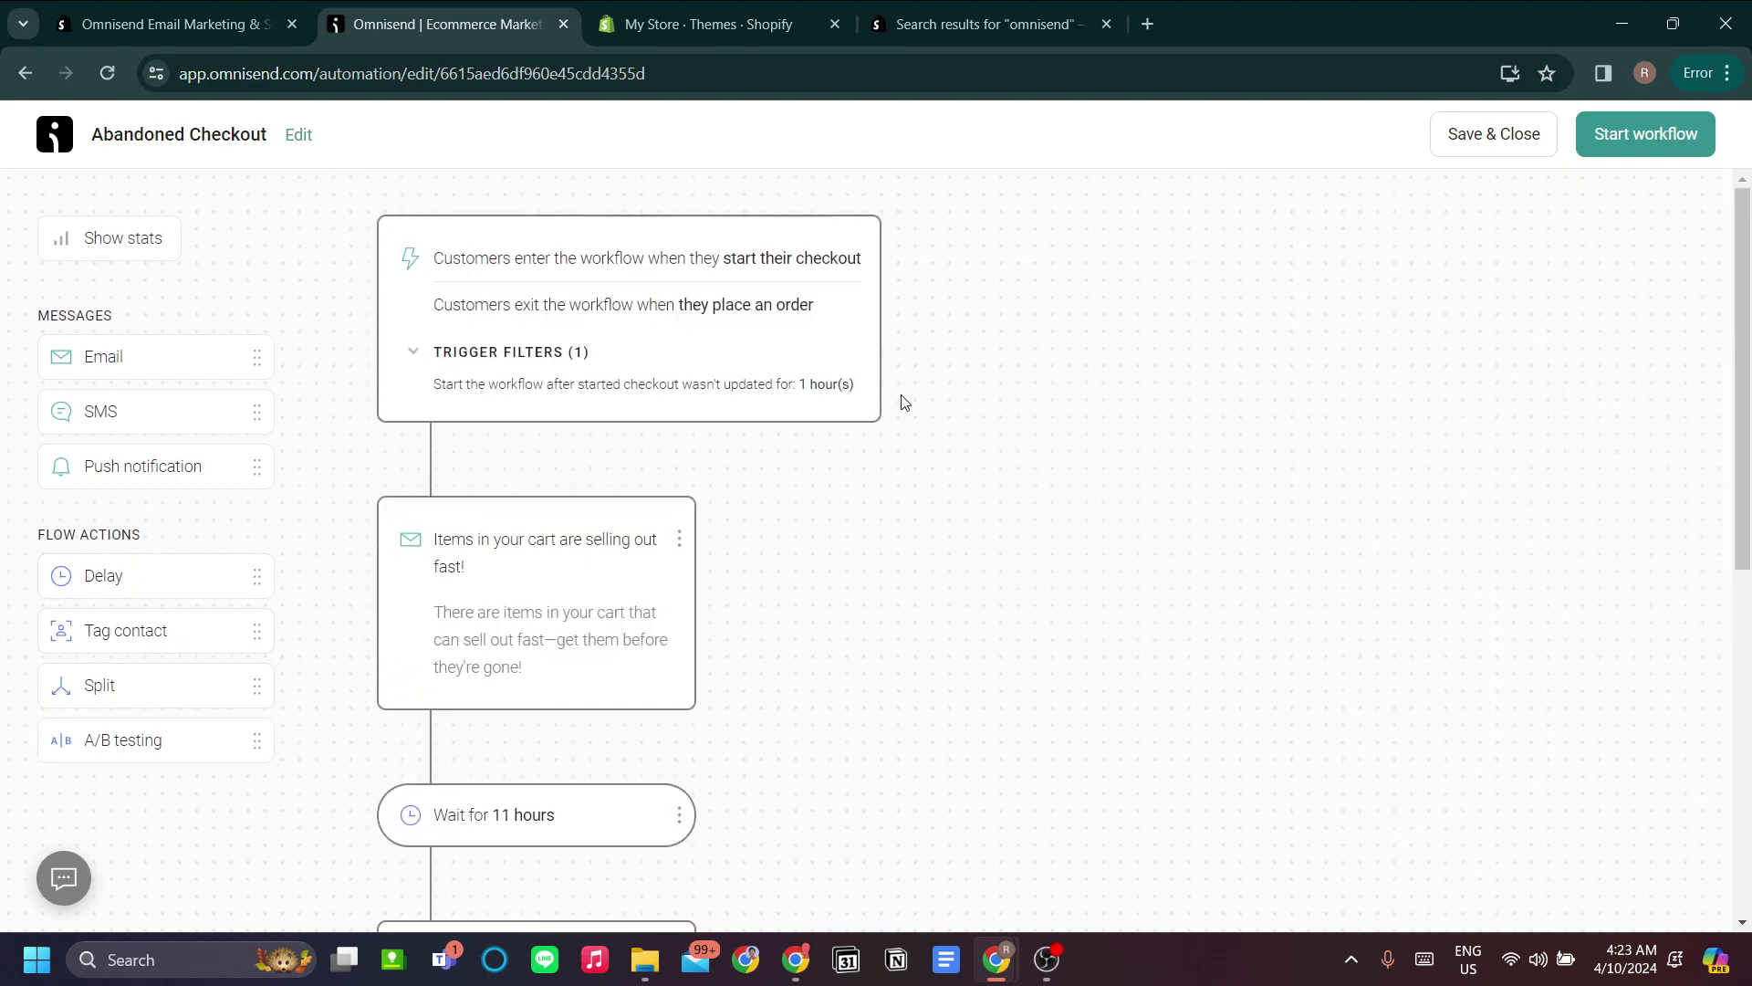
- Look over the Abandoned Checkout sequence once more, then save and close the workflow
{"action": "scroll", "coordinate": [638, 550], "scroll_direction": "down", "scroll_amount": 3}
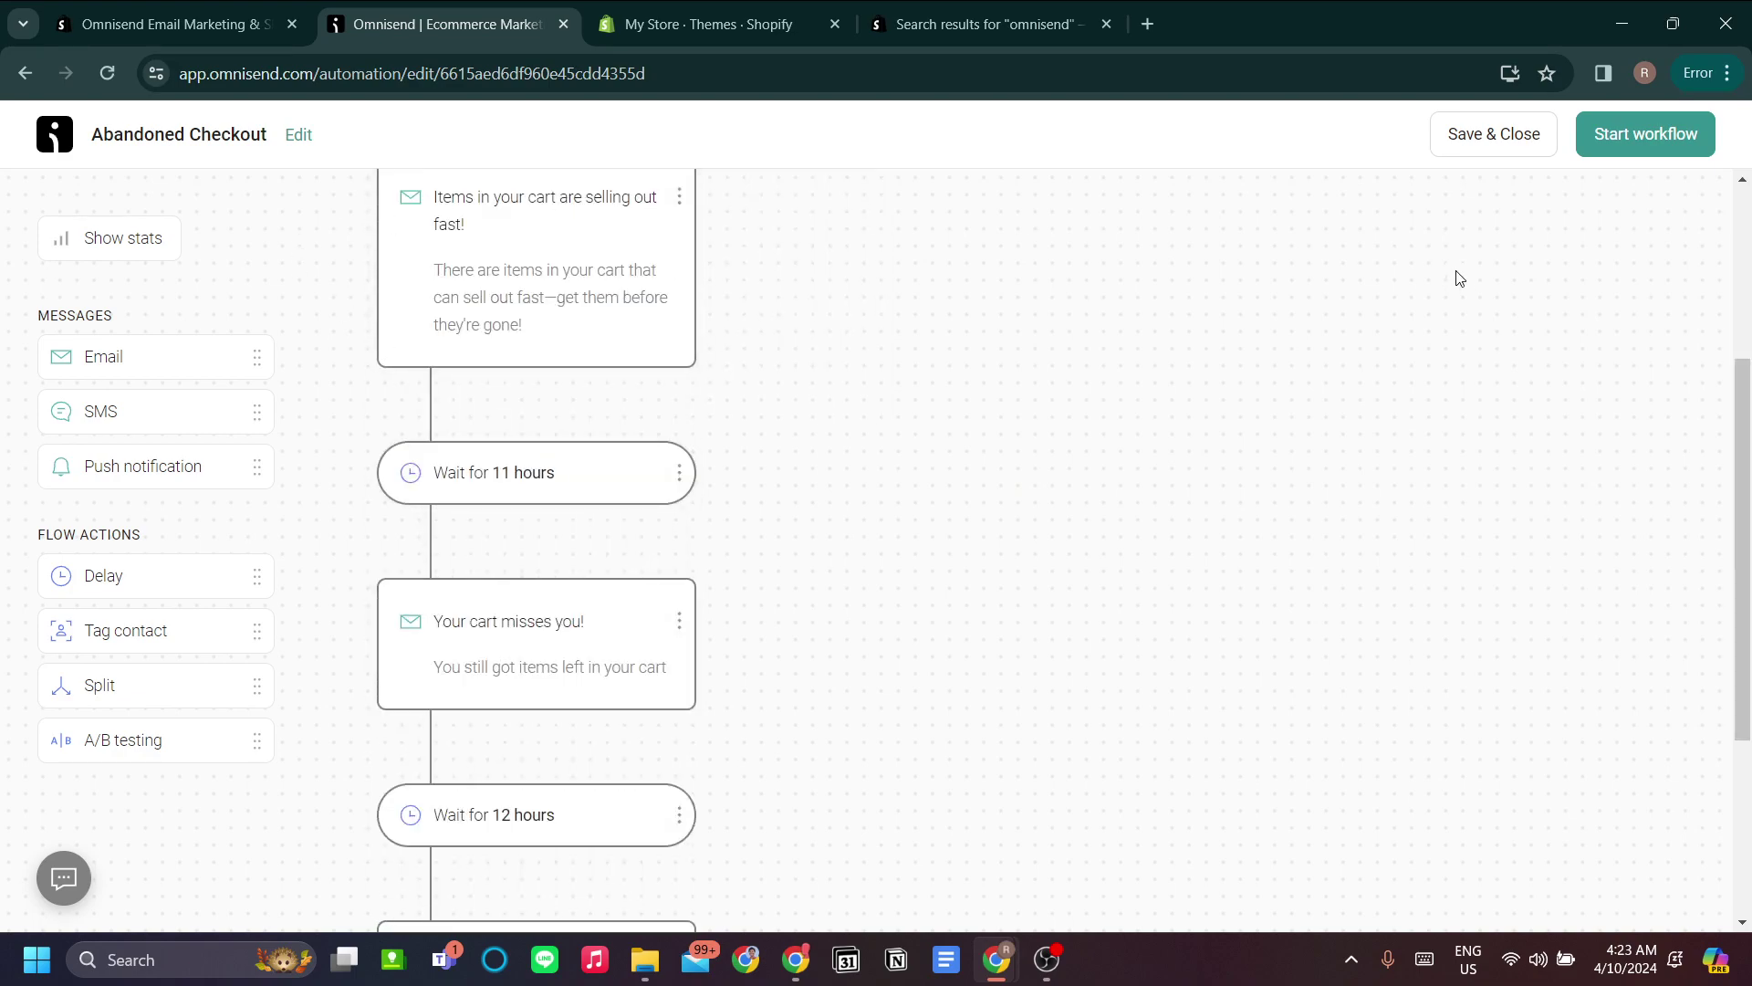
{"action": "scroll", "coordinate": [1068, 342], "scroll_direction": "up", "scroll_amount": 2}
{"action": "left_click", "coordinate": [1487, 134]}
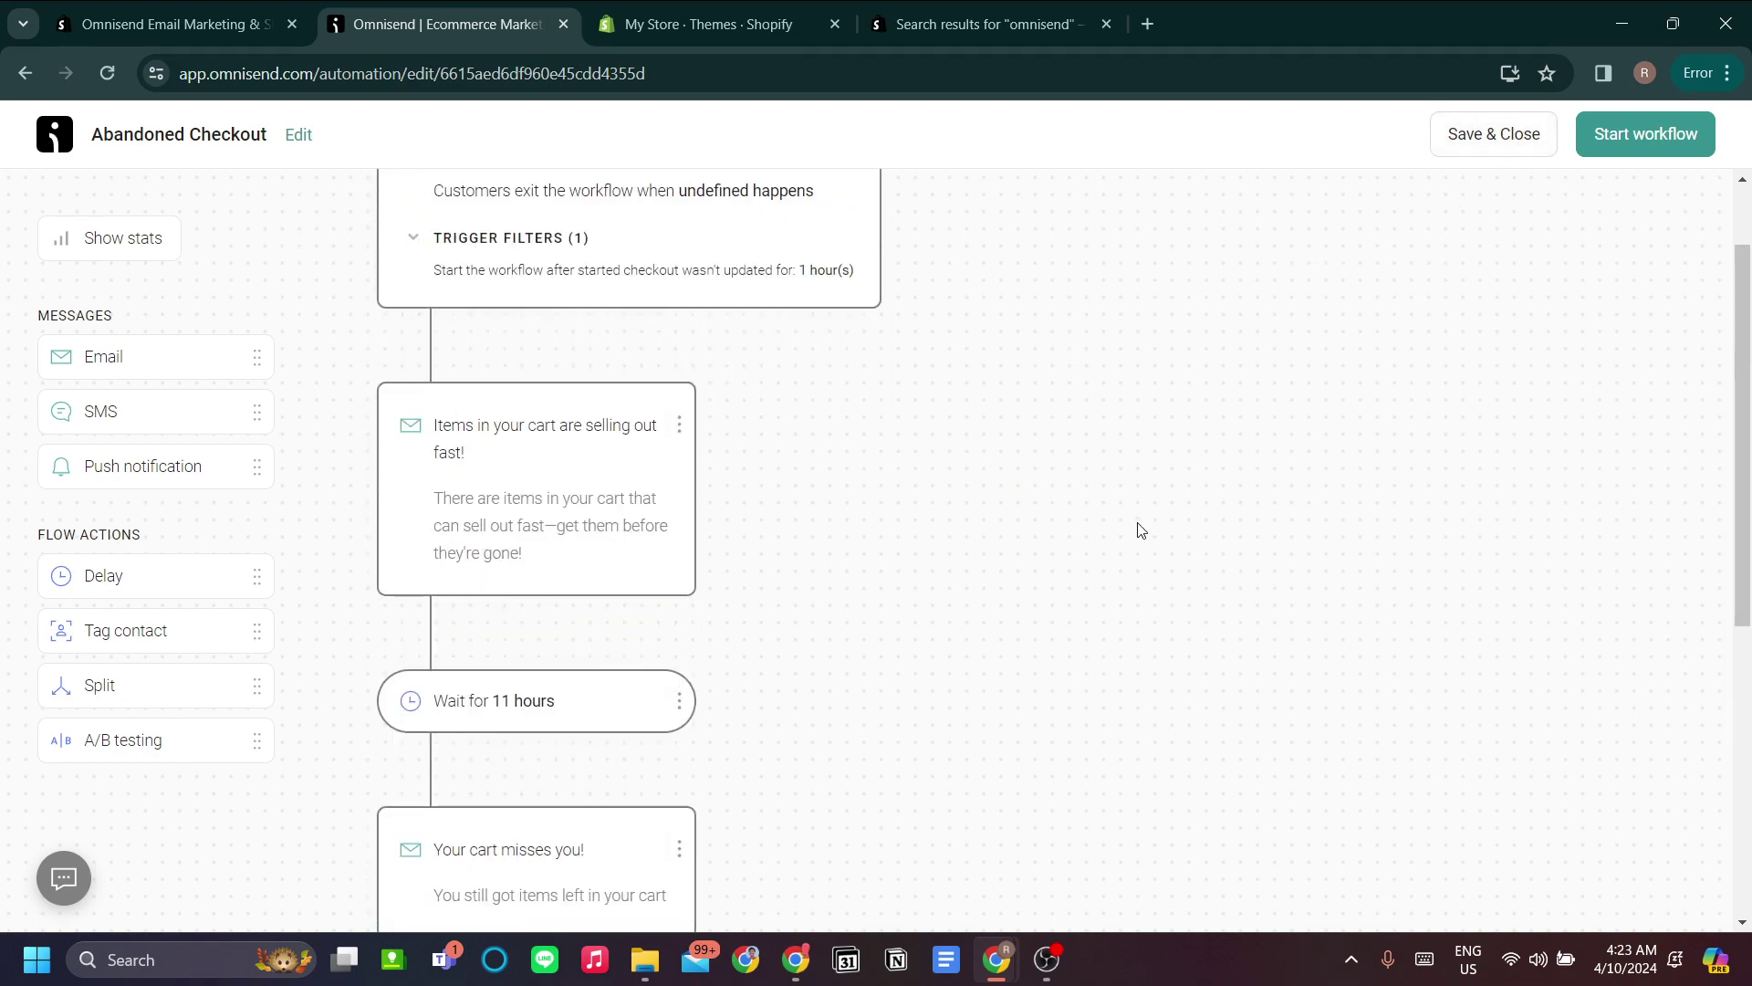
{"action": "scroll", "coordinate": [1232, 578], "scroll_direction": "down", "scroll_amount": 3}
{"action": "scroll", "coordinate": [1237, 584], "scroll_direction": "up", "scroll_amount": 3}
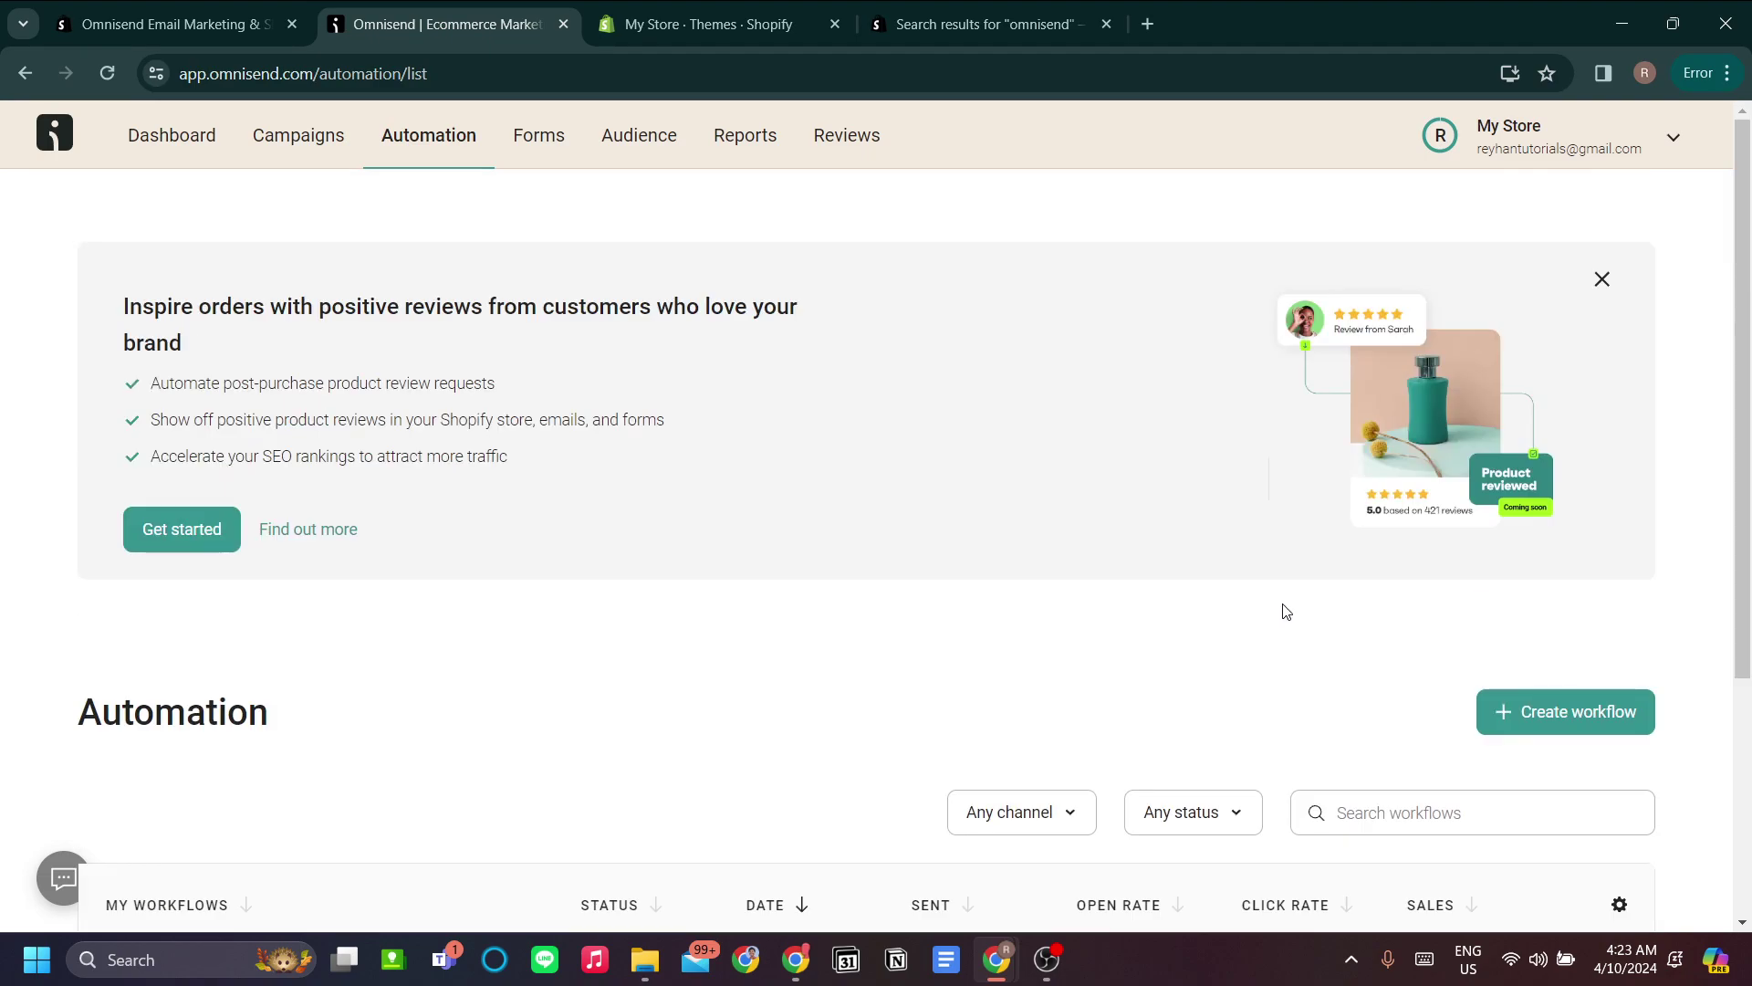
- Start creating a workflow, browse the pre-built automation workflow templates, and close the gallery without choosing one
{"action": "left_click", "coordinate": [1614, 719]}
{"action": "scroll", "coordinate": [1153, 626], "scroll_direction": "down", "scroll_amount": 5}
{"action": "scroll", "coordinate": [1068, 443], "scroll_direction": "up", "scroll_amount": 5}
{"action": "scroll", "coordinate": [1075, 441], "scroll_direction": "down", "scroll_amount": 20}
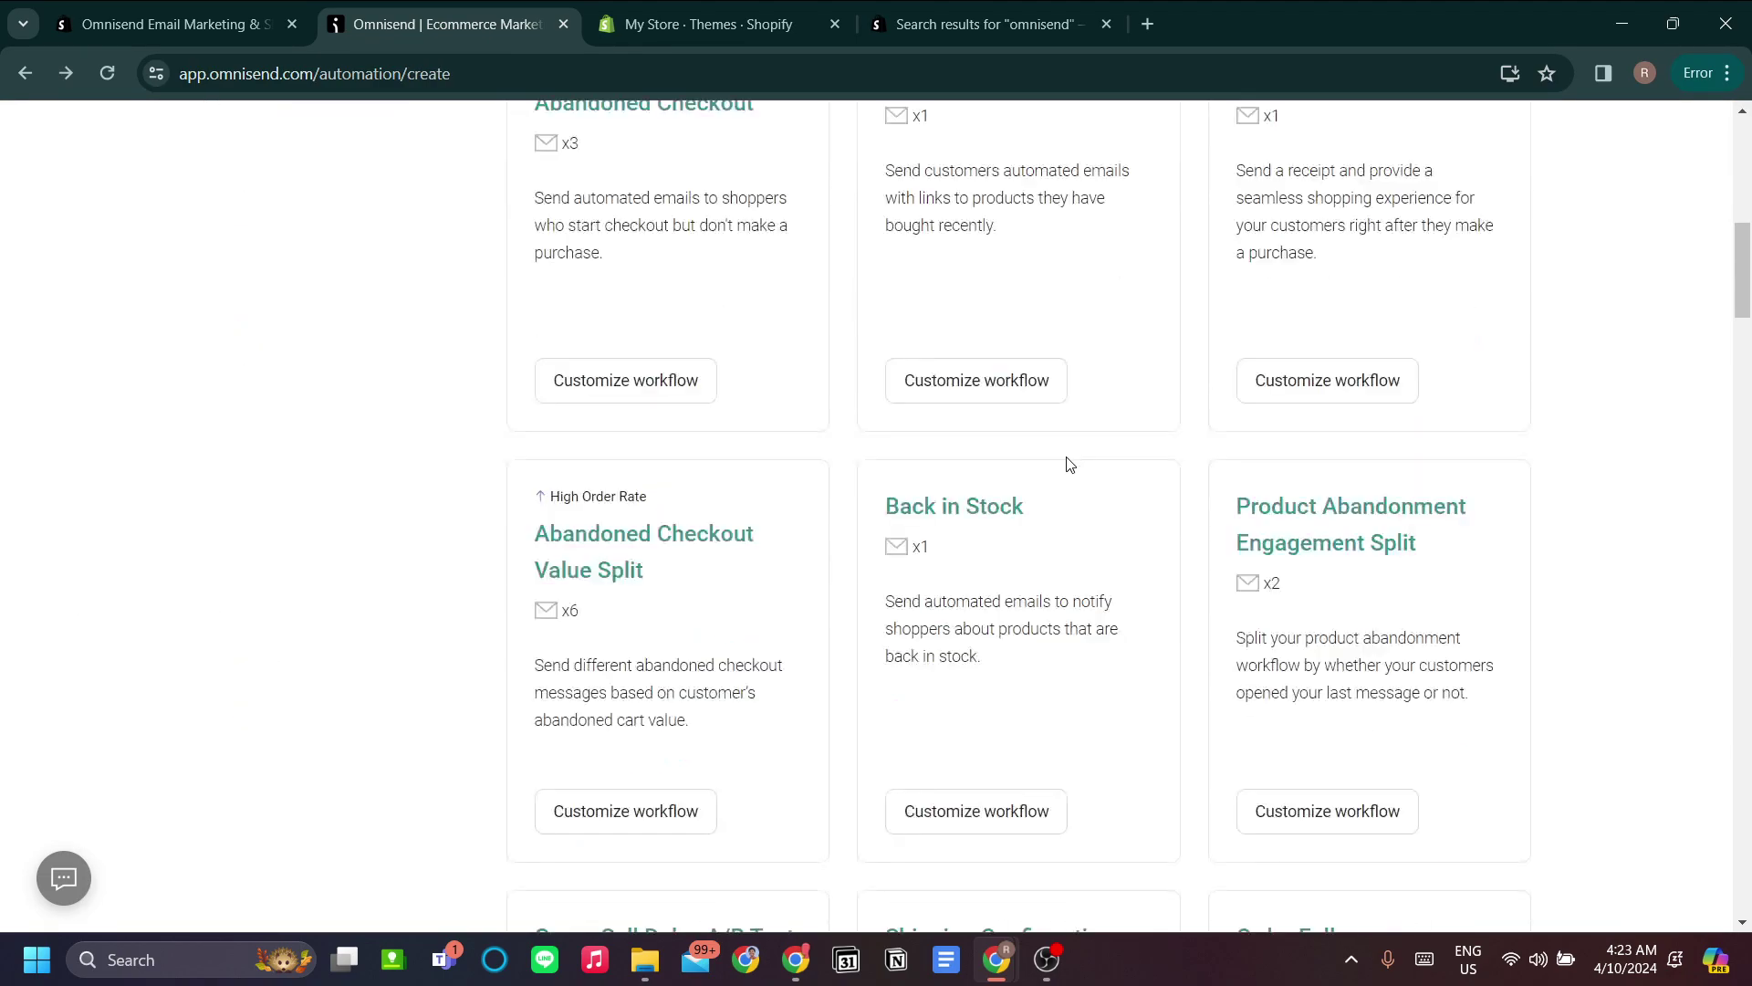
{"action": "scroll", "coordinate": [1073, 461], "scroll_direction": "down", "scroll_amount": 15}
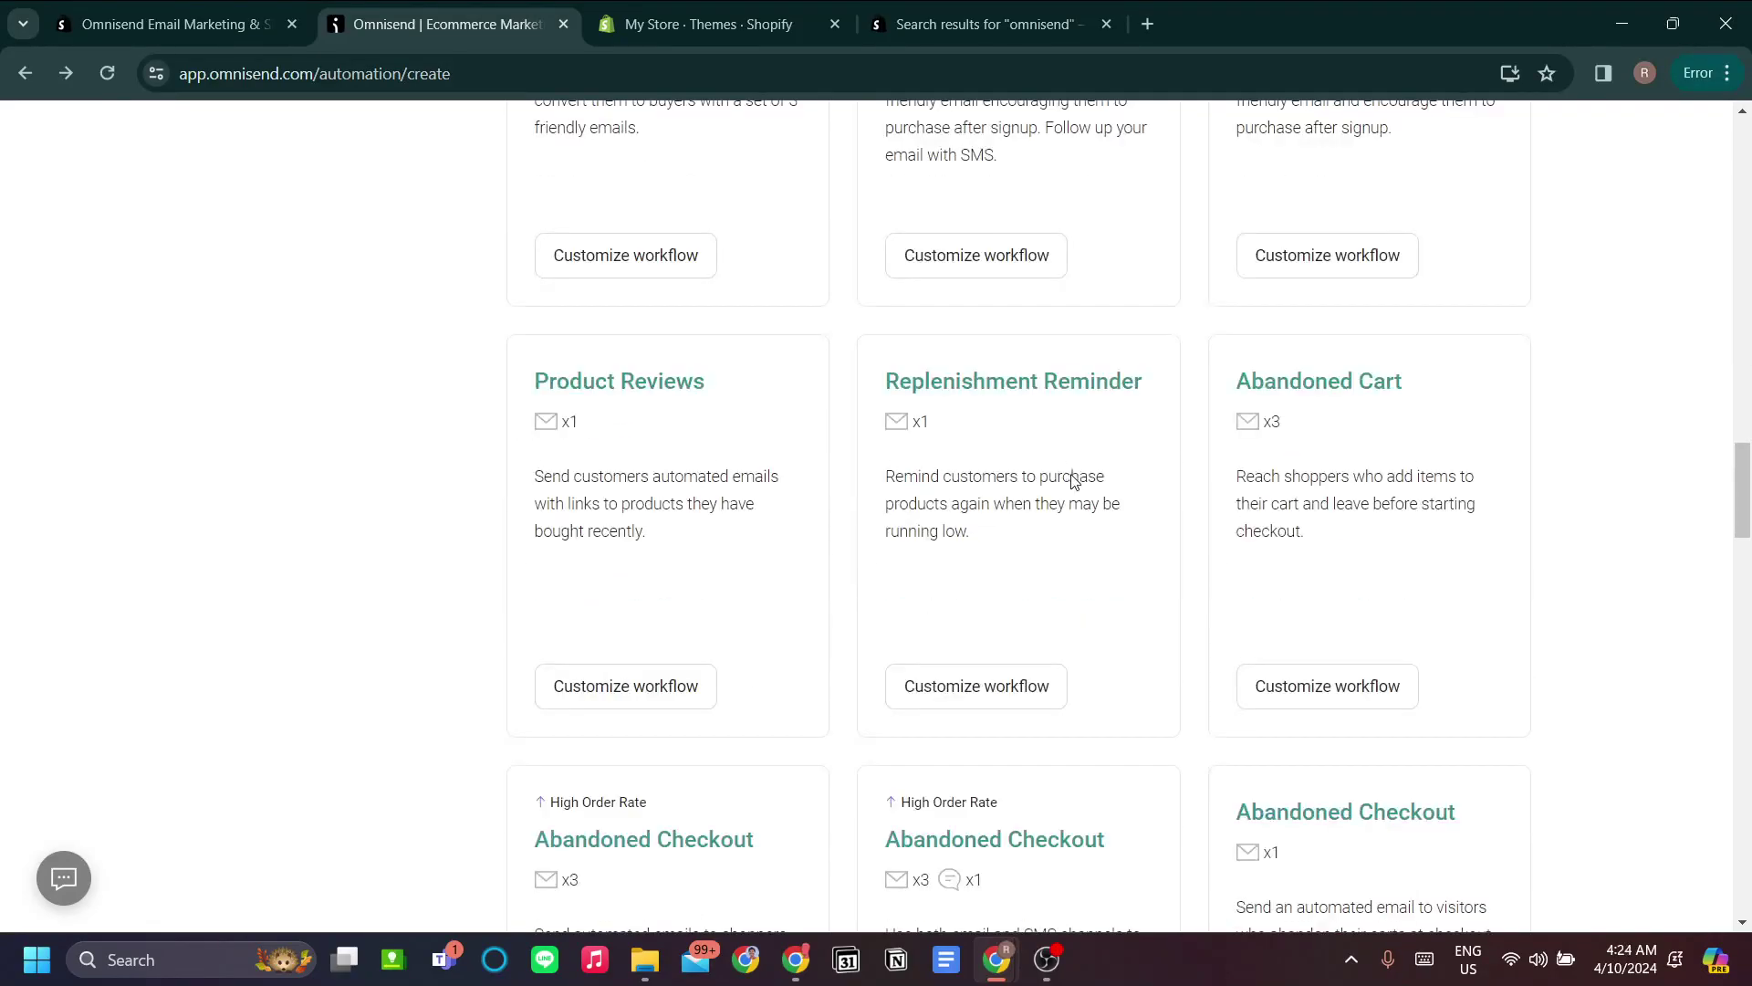
{"action": "scroll", "coordinate": [1056, 479], "scroll_direction": "up", "scroll_amount": 1}
{"action": "scroll", "coordinate": [1056, 478], "scroll_direction": "up", "scroll_amount": 20}
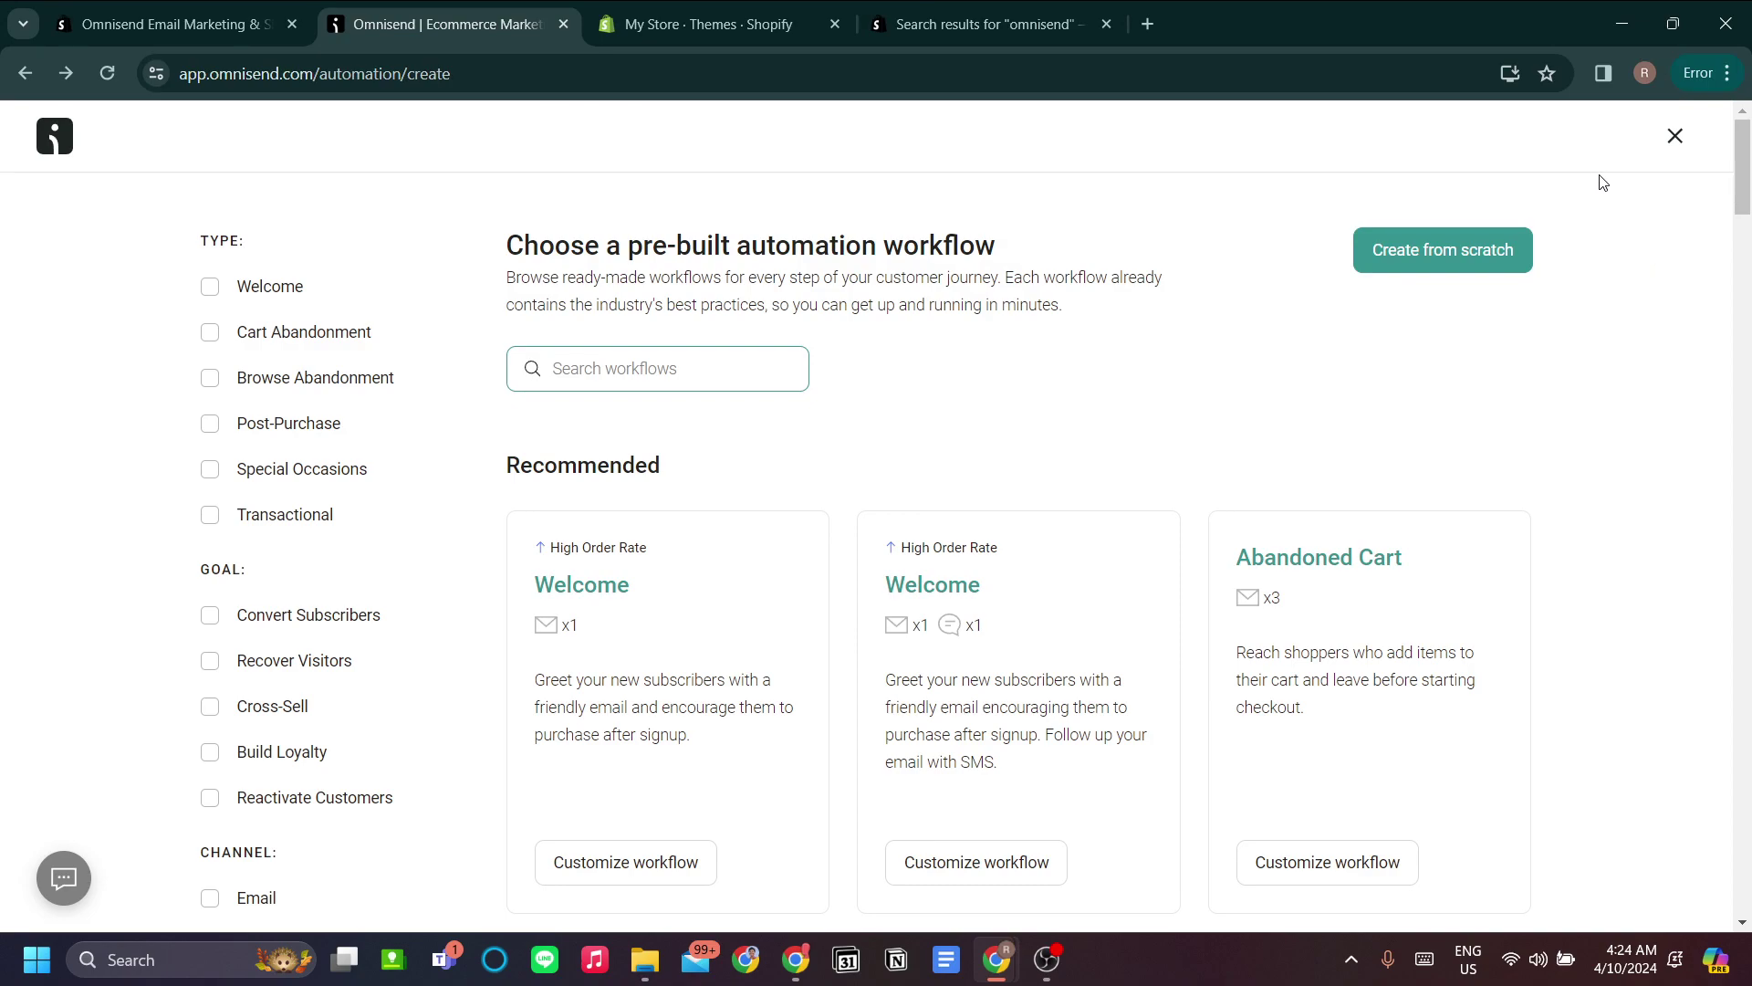
{"action": "left_click", "coordinate": [1675, 136]}
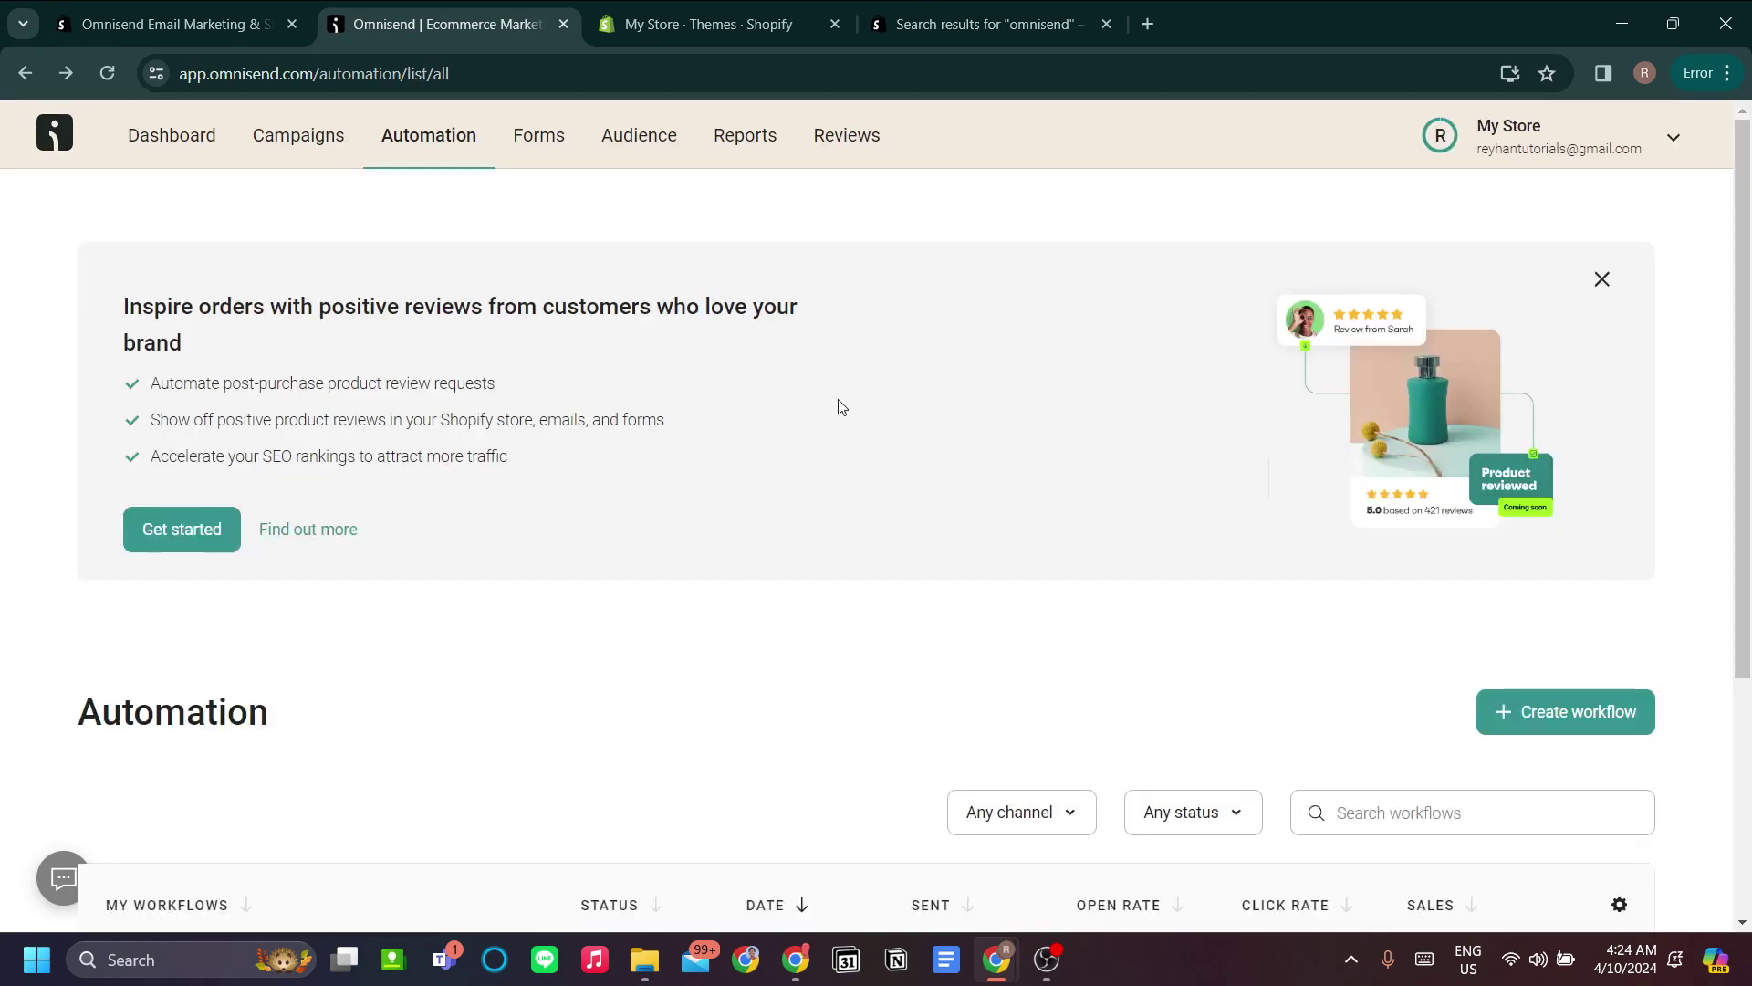